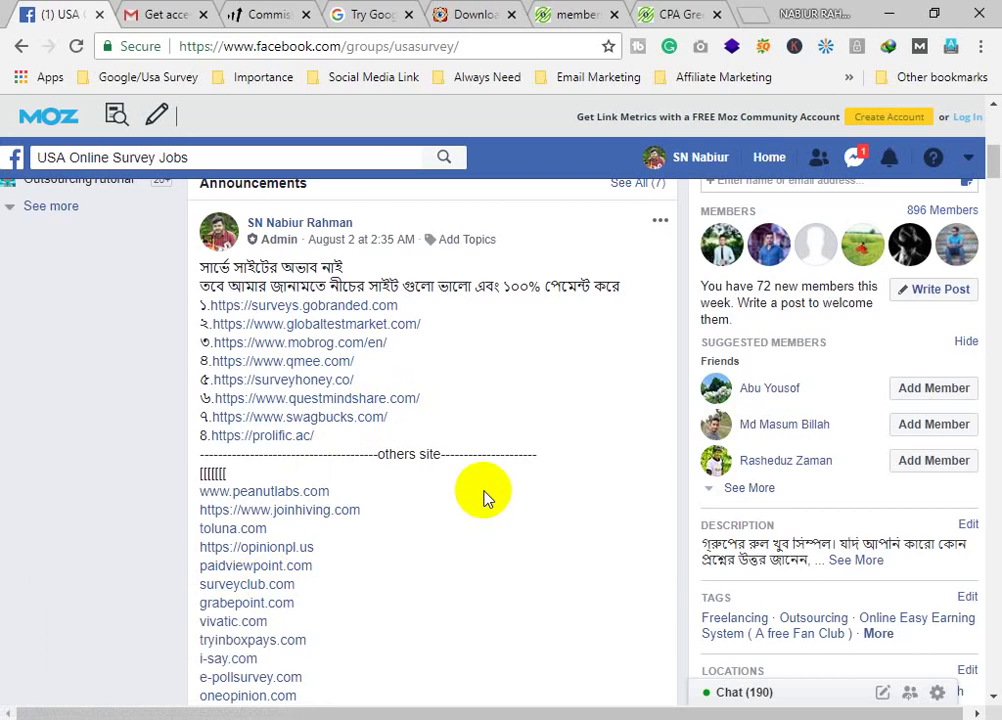
# - Review the announcement listing paid survey sites and the recent activity in the USA Online Survey Jobs group
pyautogui.scroll(-3, 487, 500)
pyautogui.scroll(-1, 406, 433)
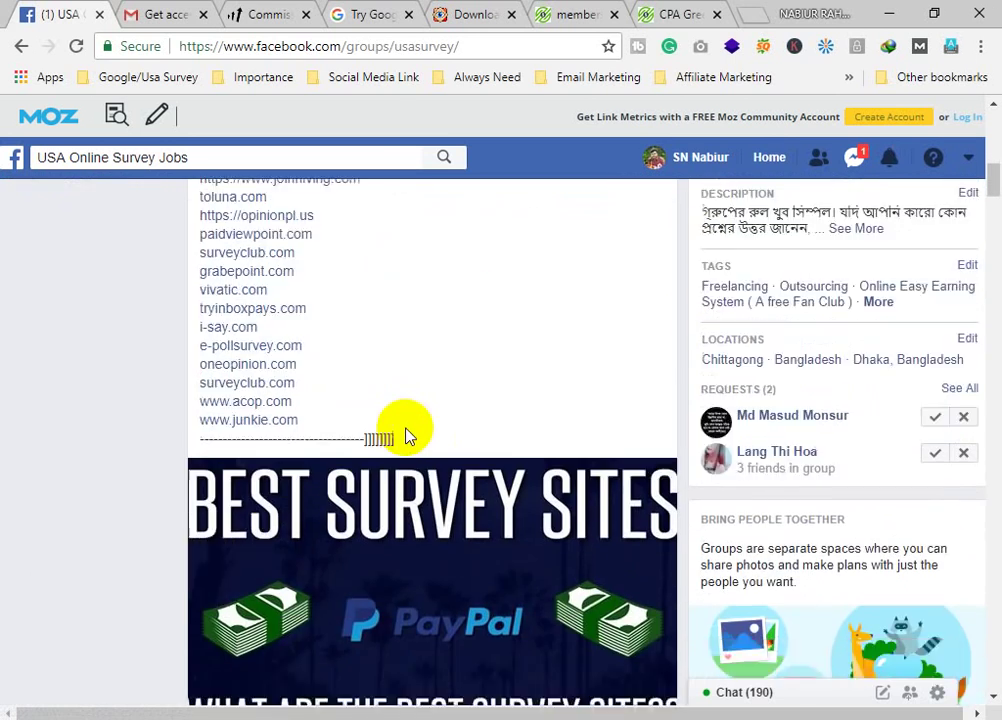
pyautogui.scroll(-5, 406, 433)
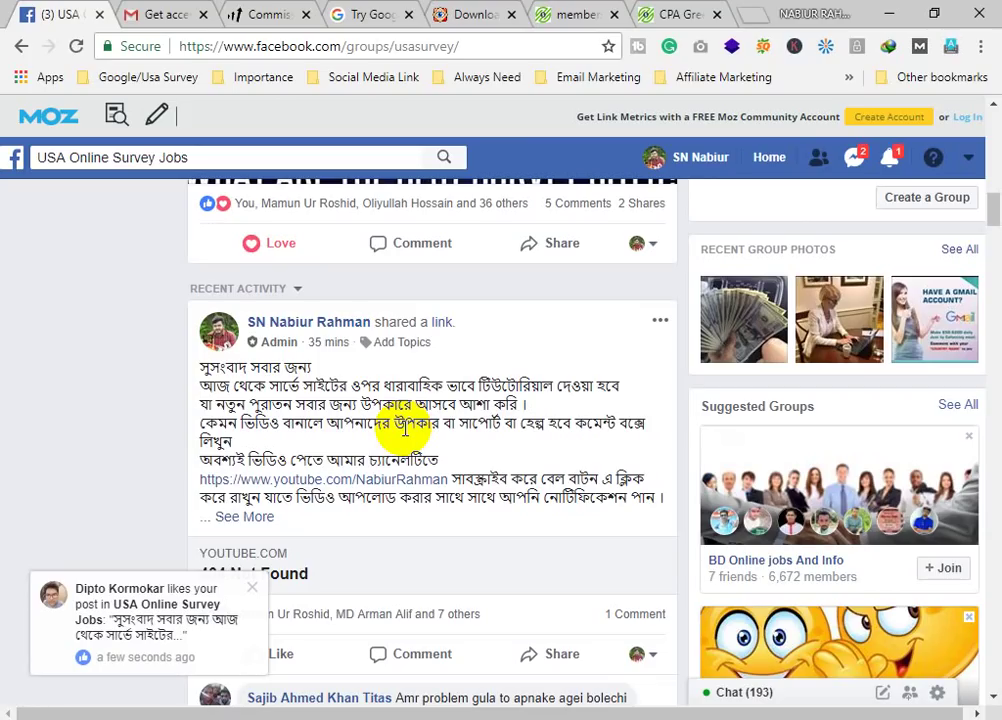
pyautogui.click(256, 585)
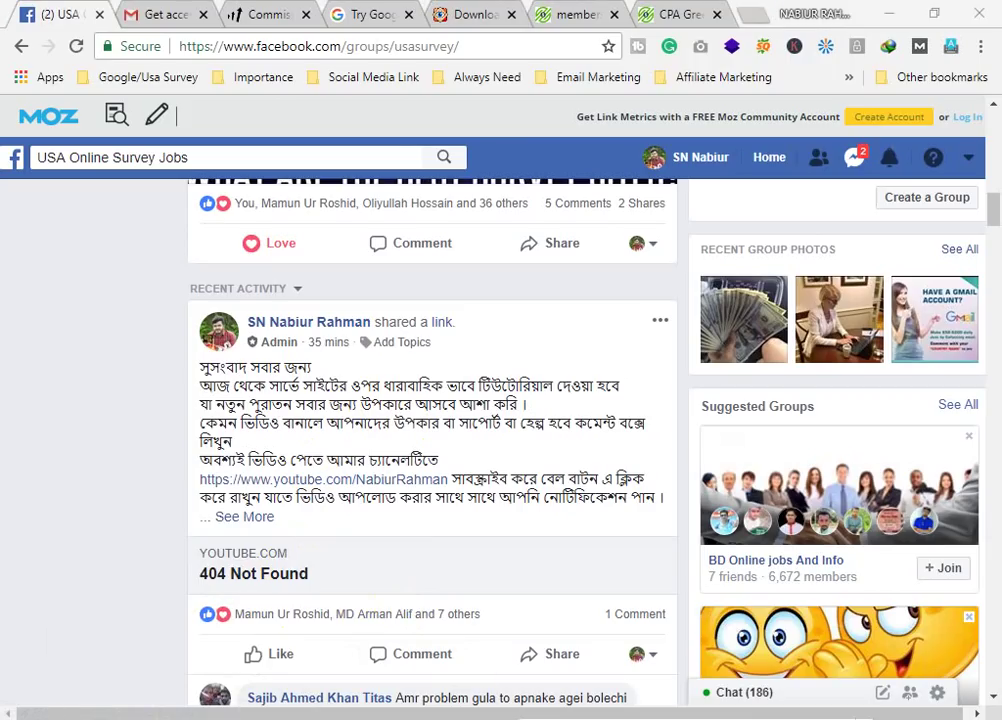
# - Minimize the browser and open the Instrument For Survey text file from the desktop
pyautogui.moveTo(414, 718)
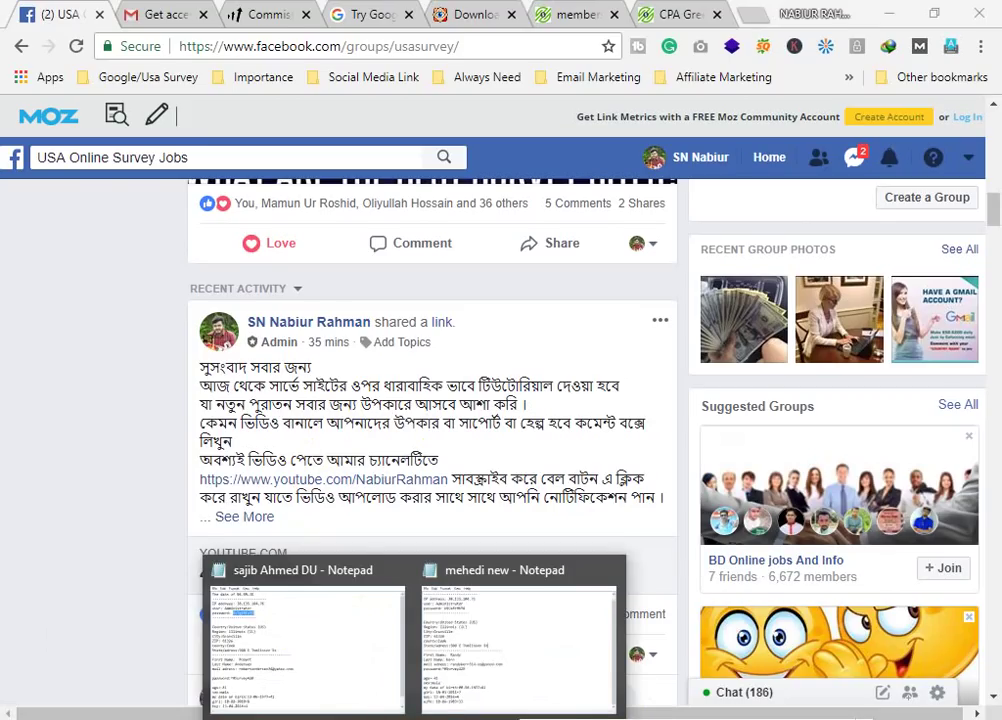
pyautogui.click(890, 12)
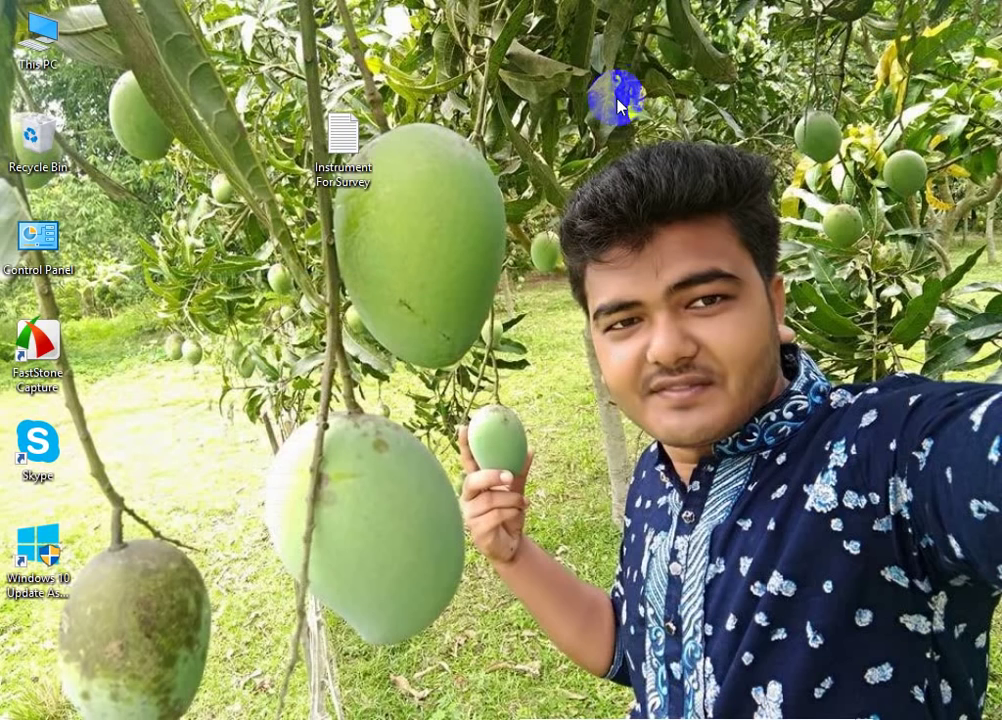
pyautogui.click(343, 175)
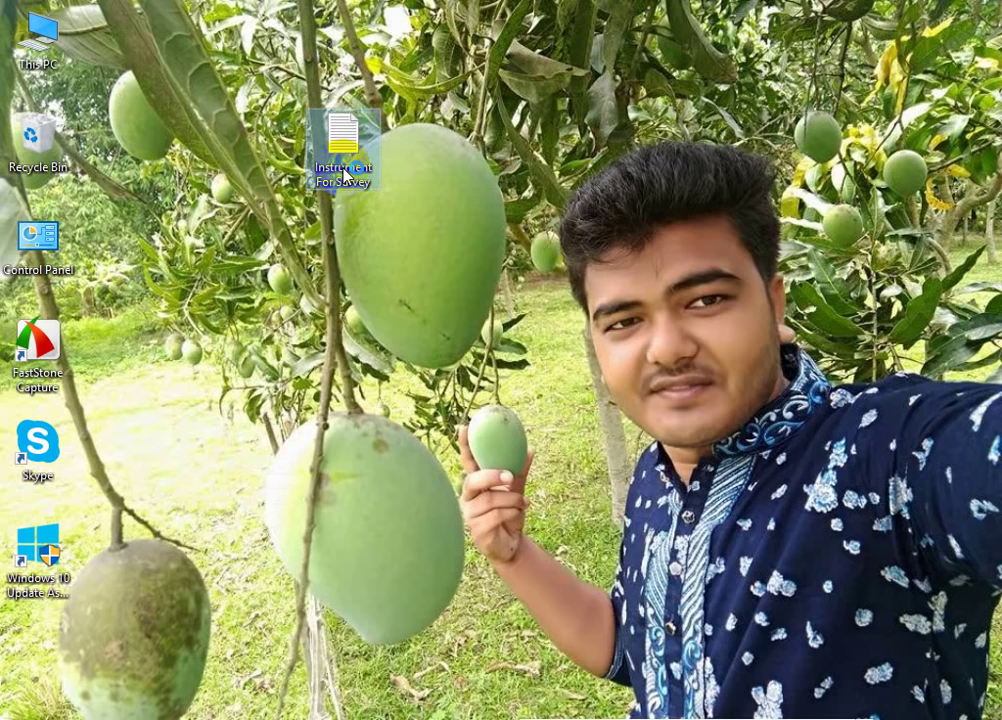
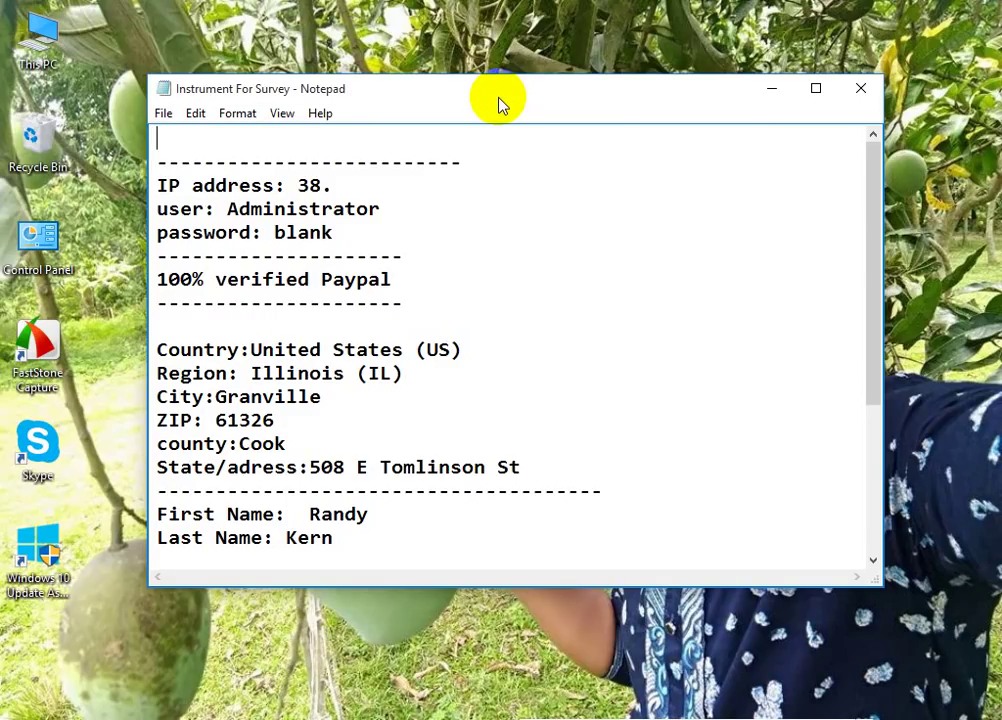
# - Examine the login, PayPal, address, name and e-mail entries in the Instrument For Survey notes
pyautogui.click(413, 283)
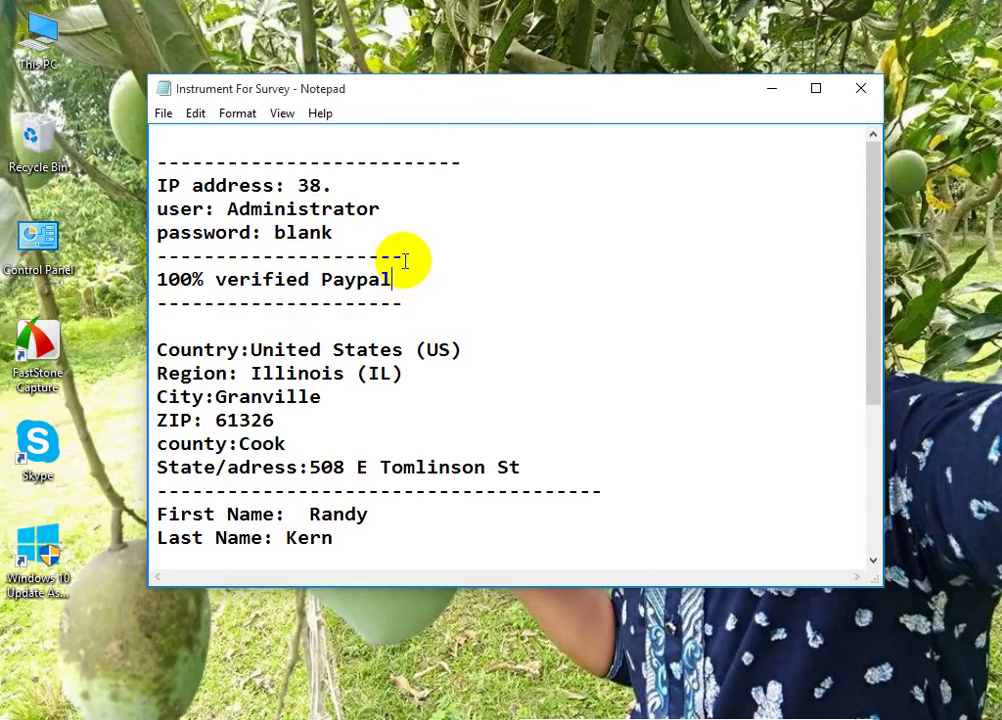
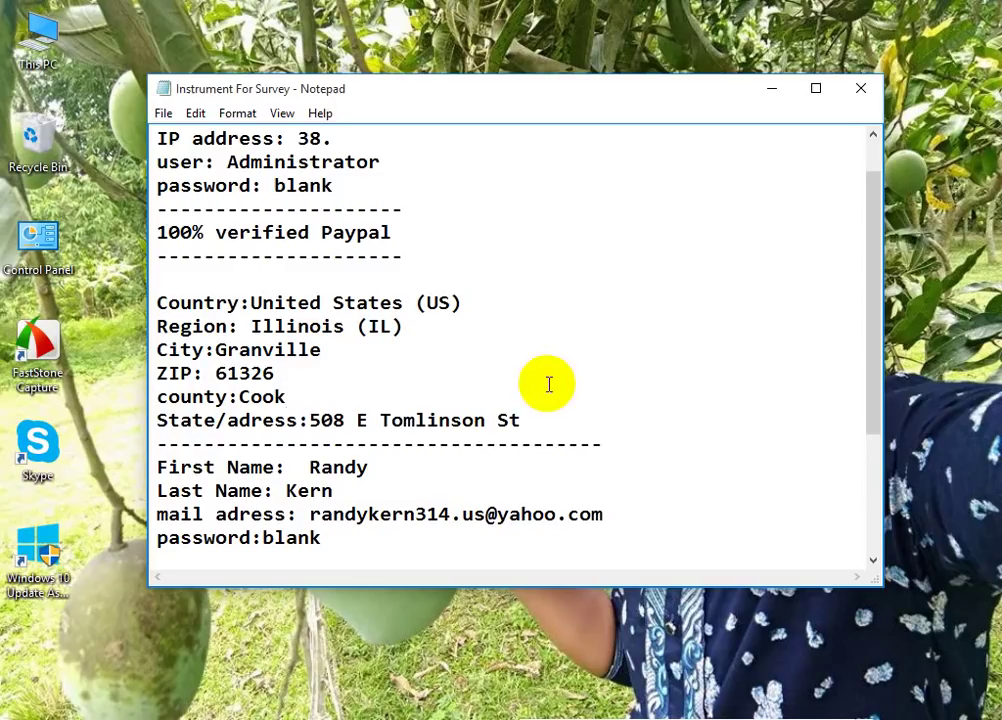
pyautogui.moveTo(862, 286); pyautogui.dragTo(862, 337)
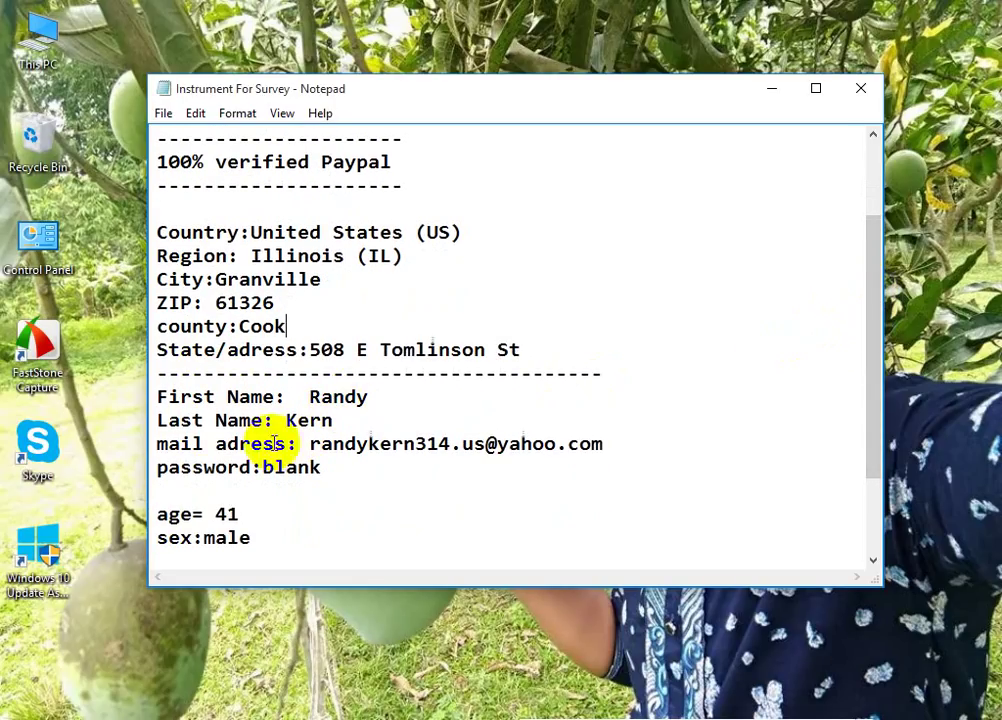
pyautogui.moveTo(308, 444); pyautogui.dragTo(462, 438)
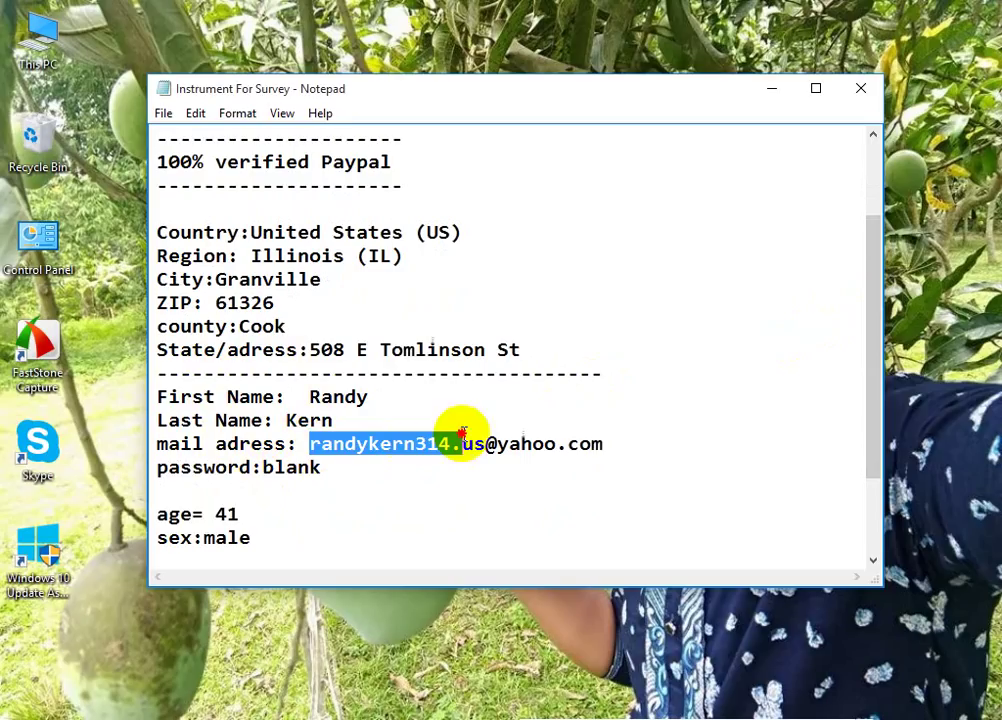
pyautogui.click(481, 505)
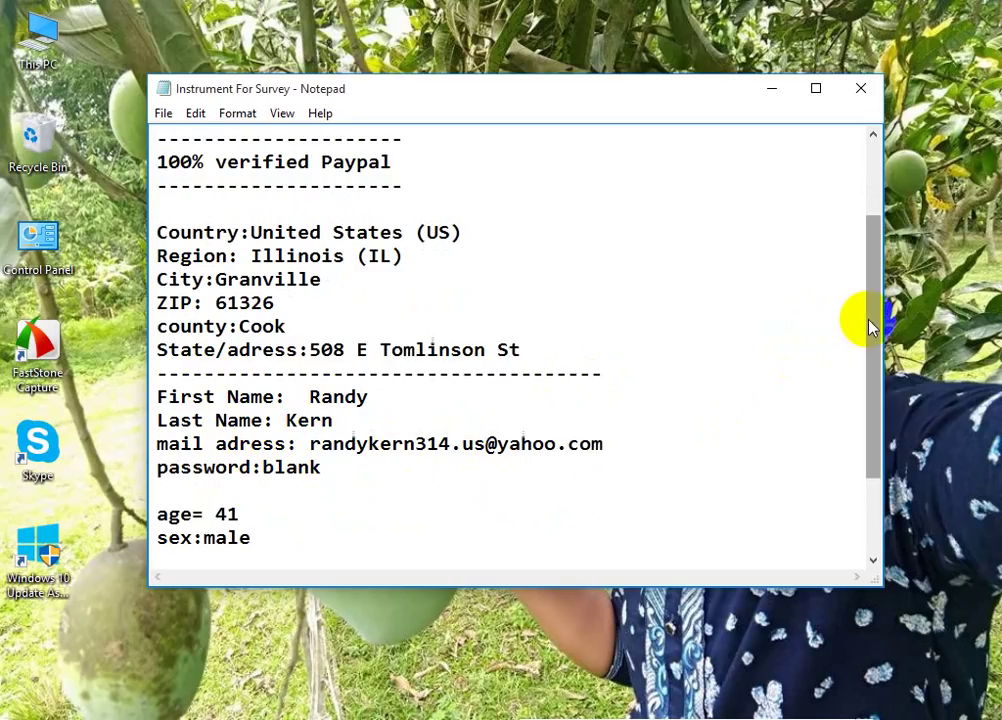
pyautogui.scroll(-2, 870, 327)
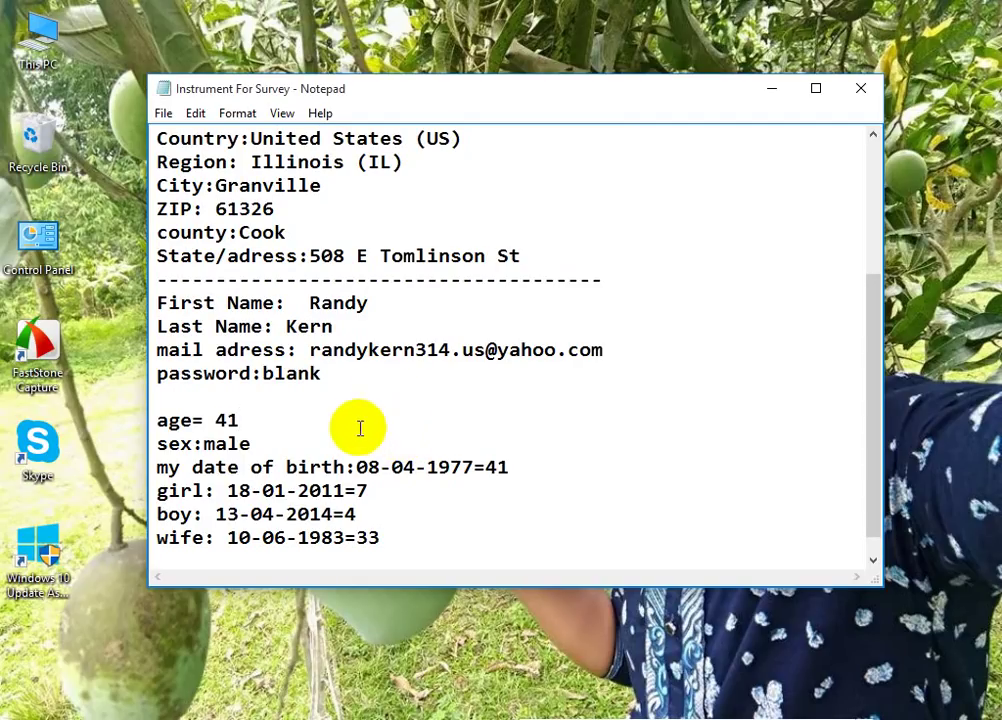
# - Examine the age, sex and family birth date entries at the end of the notes, dismissing the Facebook notifications
pyautogui.click(352, 475)
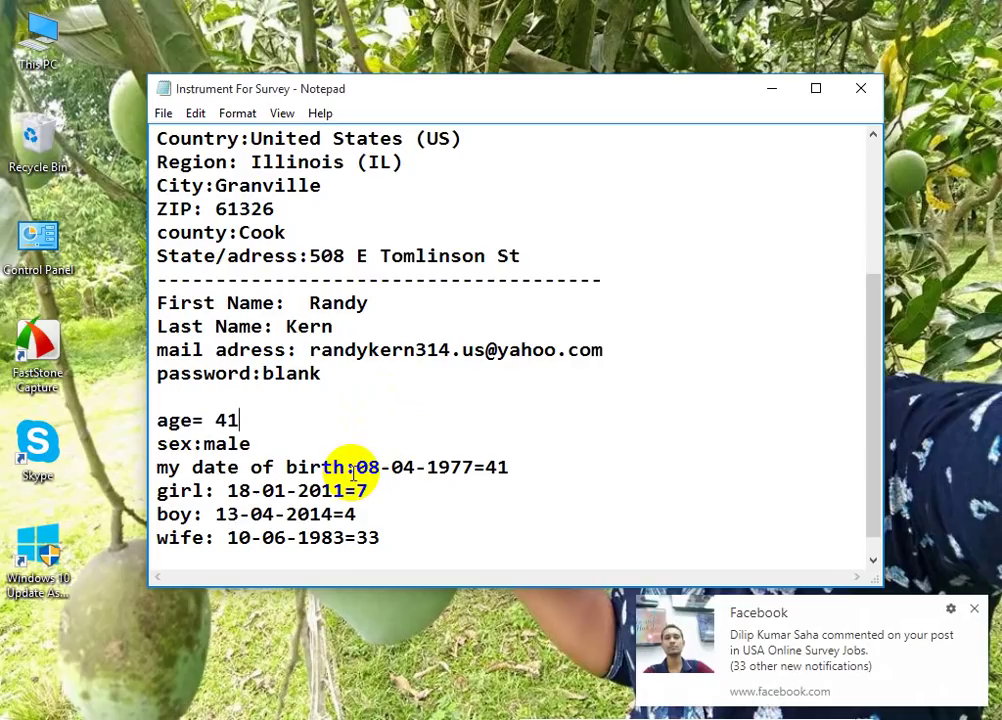
pyautogui.click(975, 610)
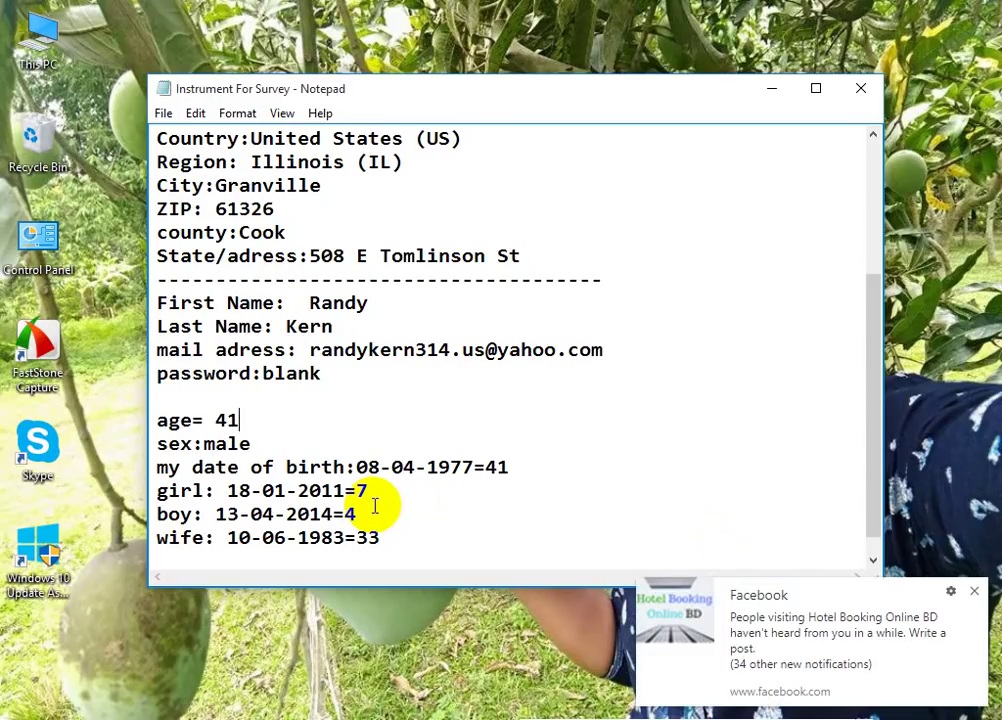
pyautogui.click(984, 594)
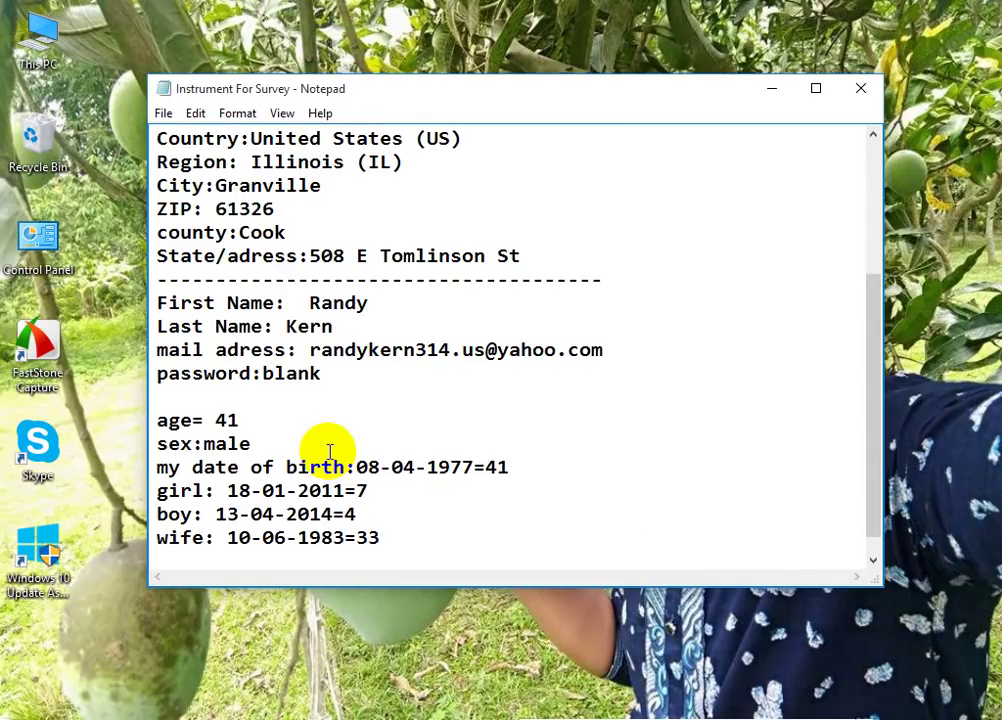
pyautogui.click(916, 366)
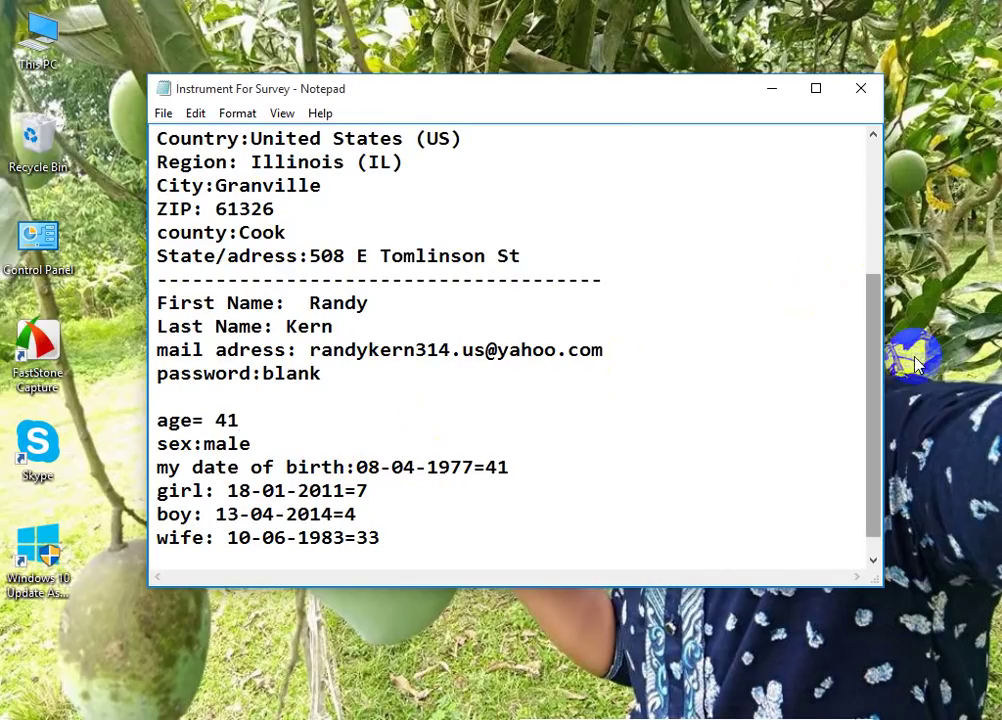
pyautogui.moveTo(872, 320); pyautogui.dragTo(870, 358)
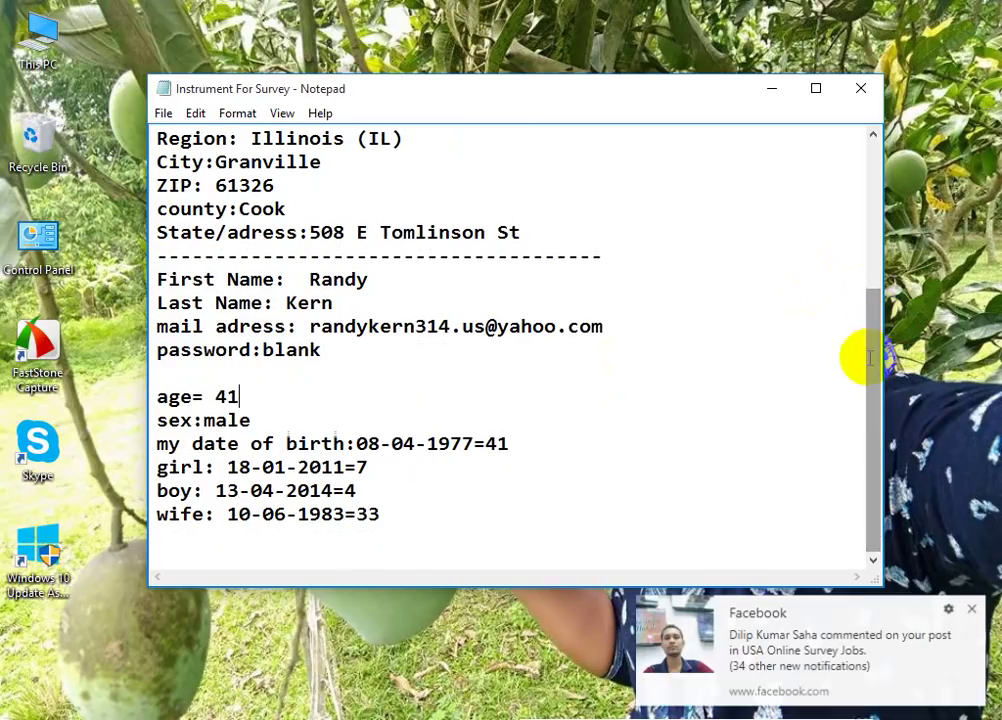
pyautogui.click(232, 412)
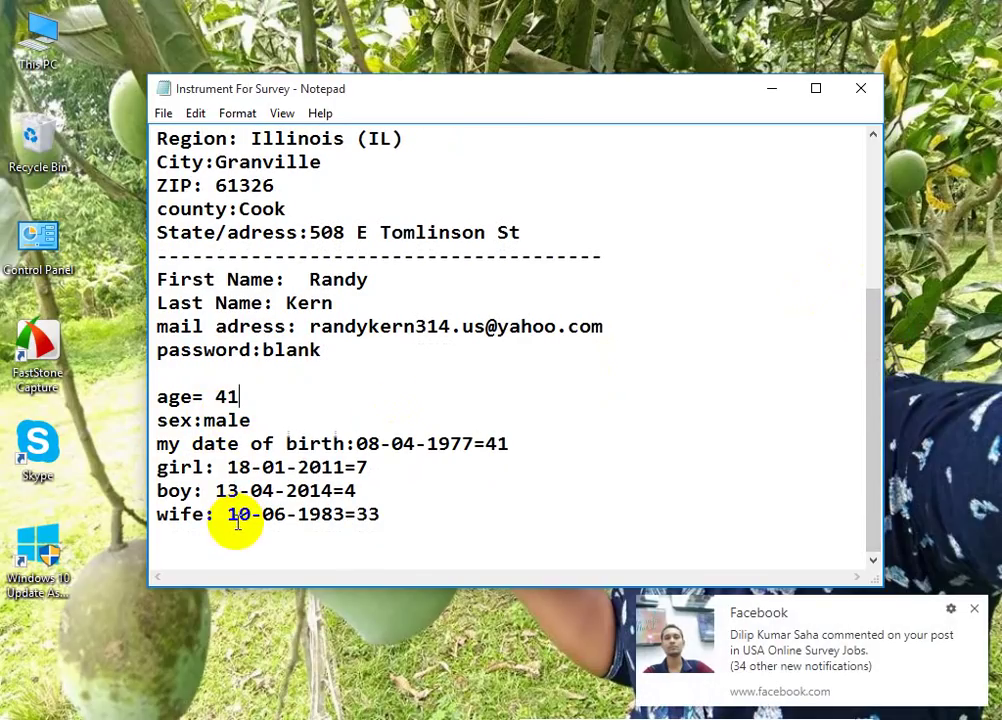
pyautogui.click(972, 612)
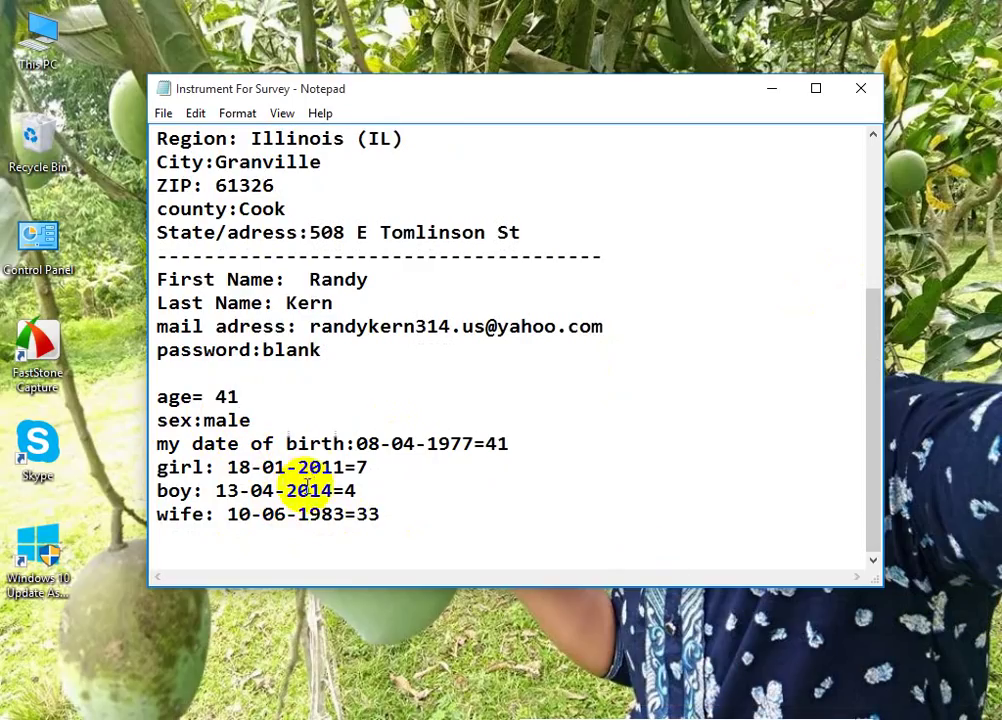
pyautogui.moveTo(228, 514); pyautogui.dragTo(297, 514)
pyautogui.click(408, 500)
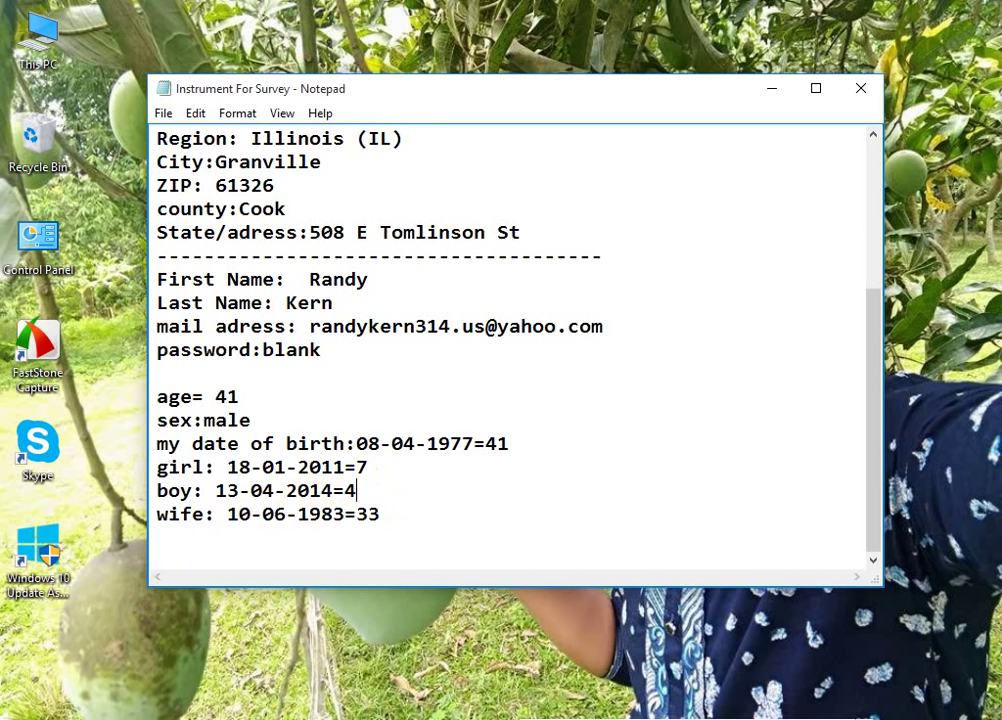
pyautogui.moveTo(205, 718)
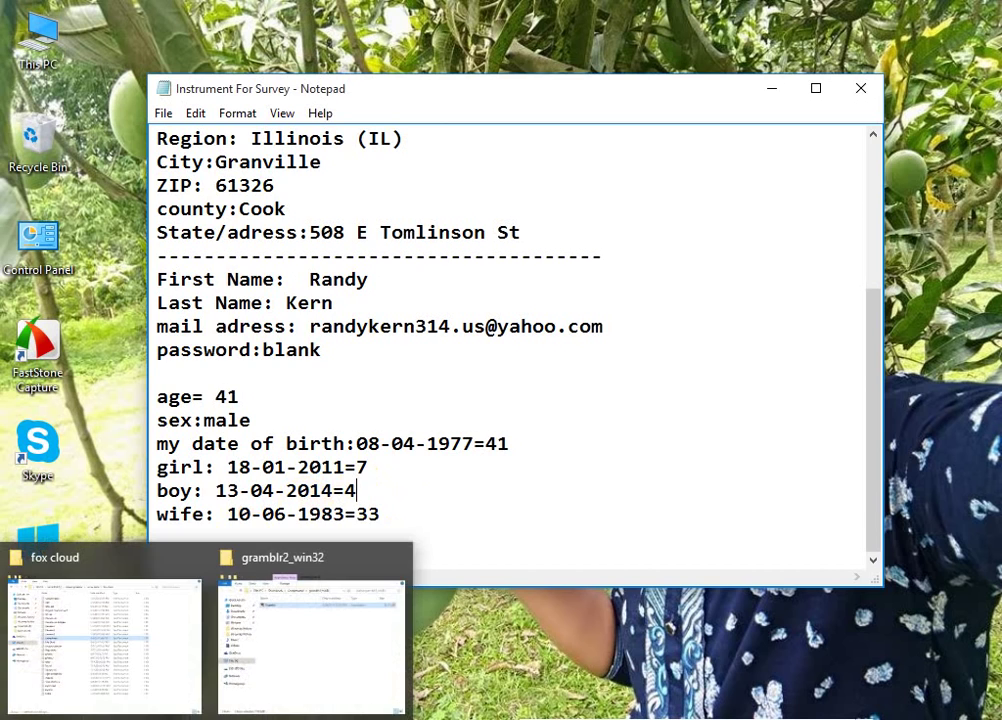
pyautogui.click(152, 652)
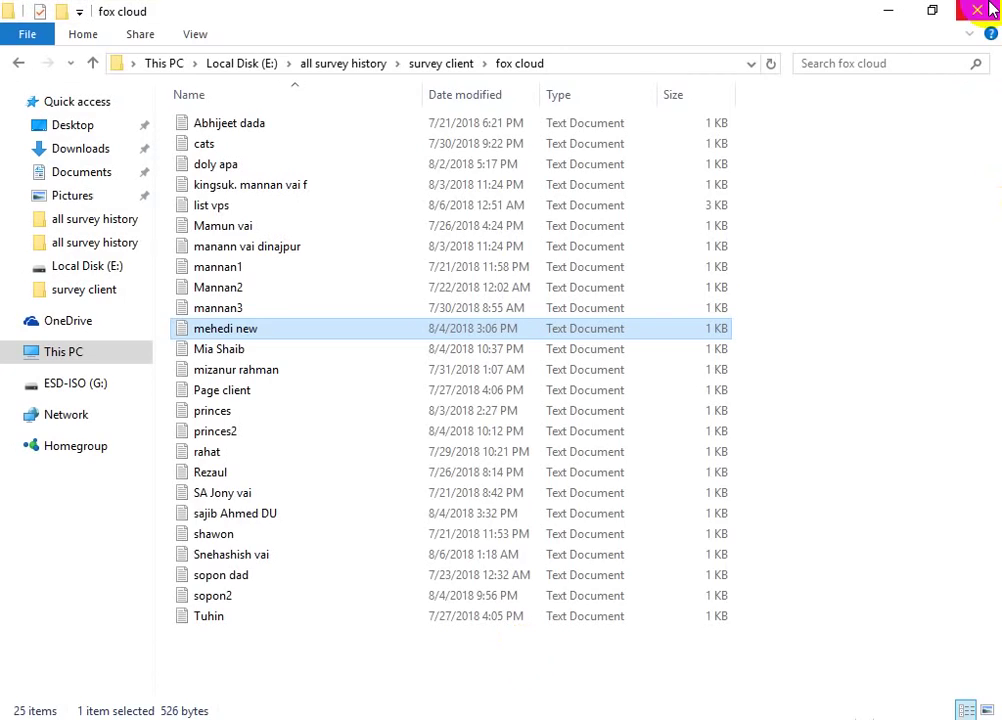
pyautogui.click(988, 10)
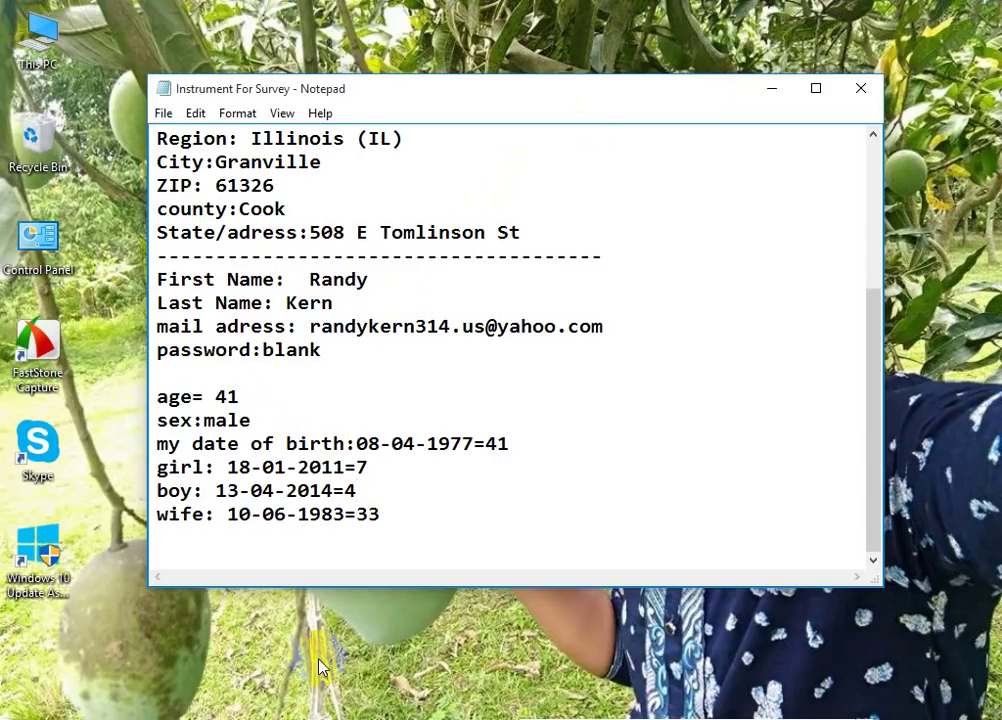
# - Switch to the profile survey 1 folder and open the video games PDF with Google Chrome
pyautogui.hotkey('alt', 'Tab')
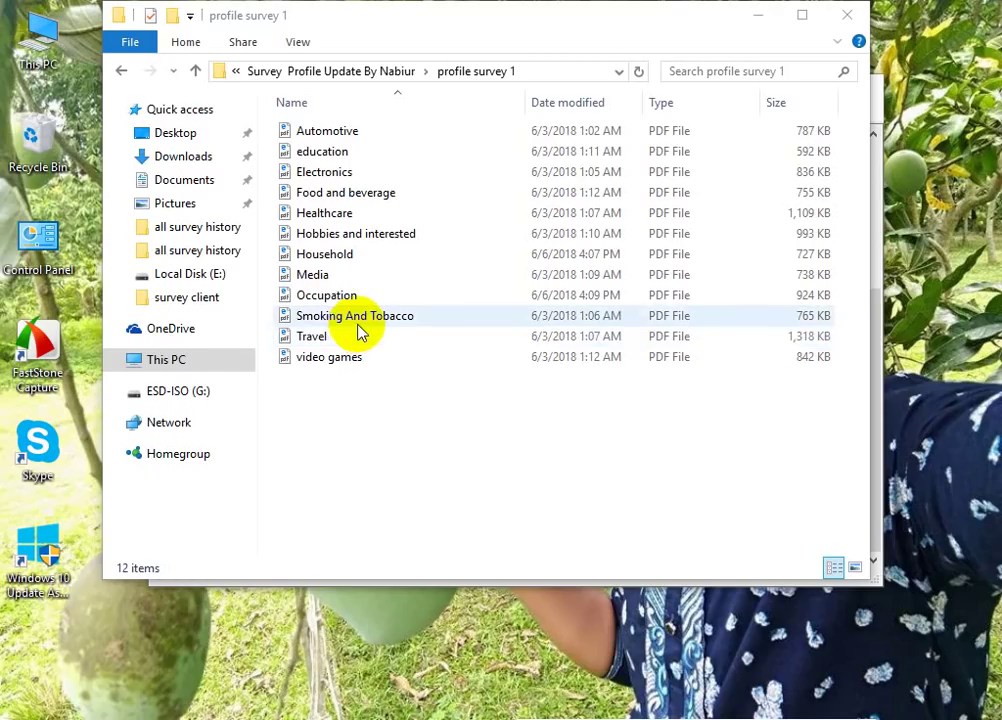
pyautogui.click(347, 357)
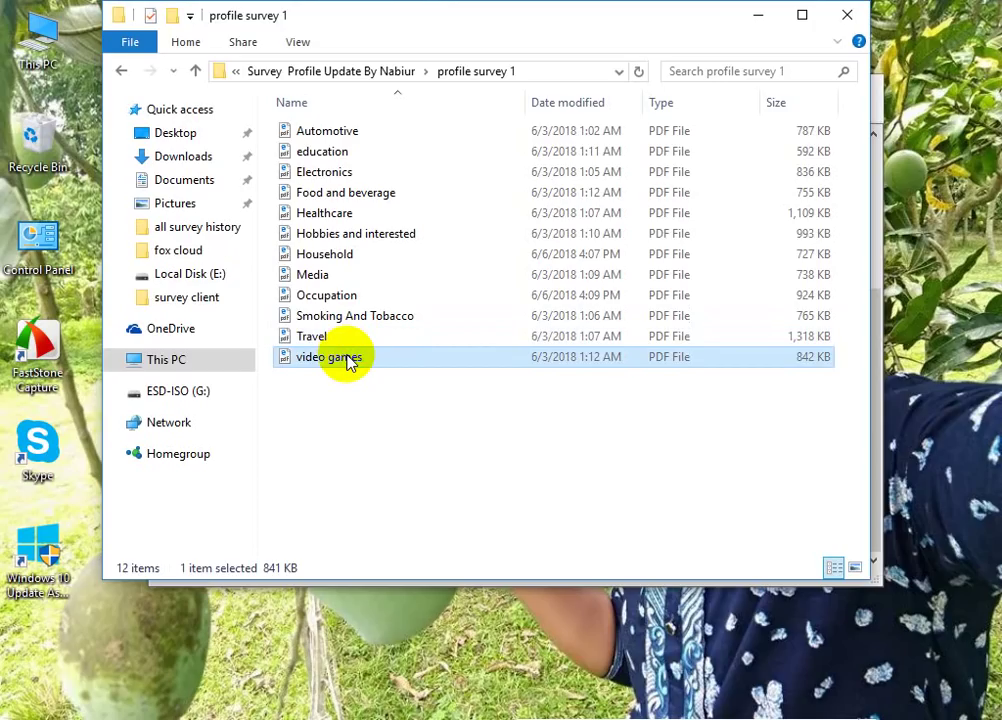
pyautogui.doubleClick(347, 357)
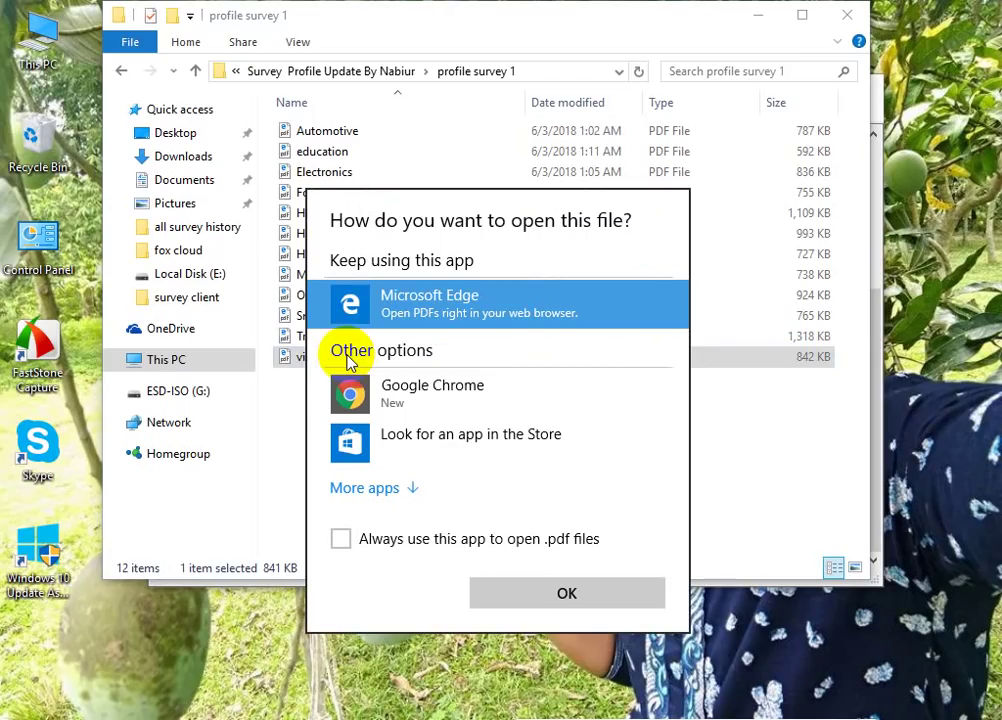
pyautogui.click(432, 408)
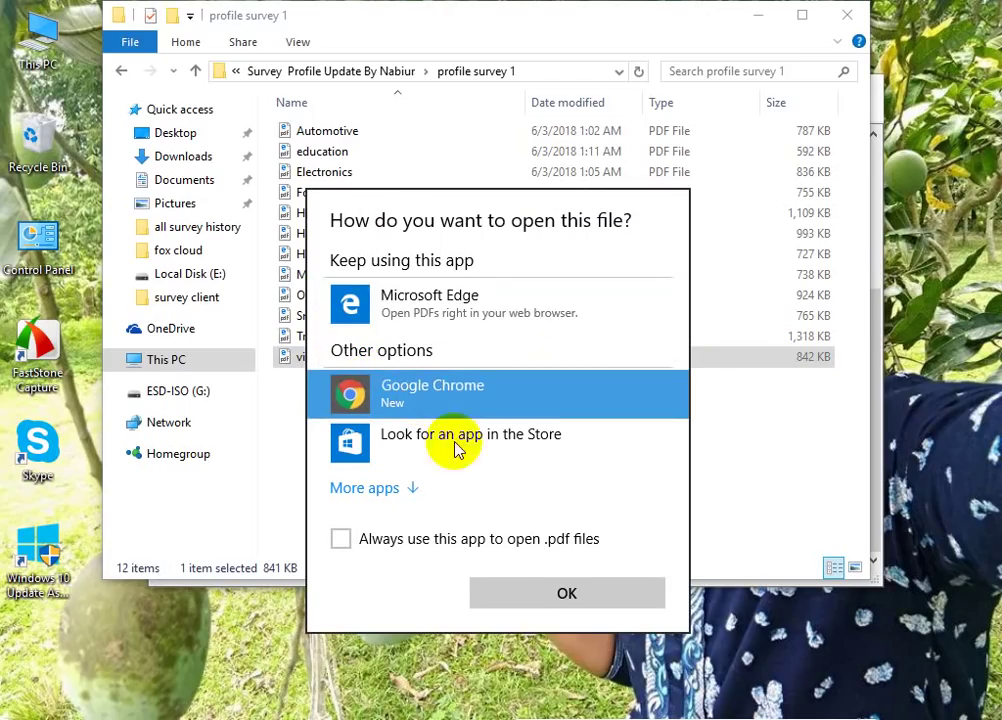
pyautogui.click(586, 594)
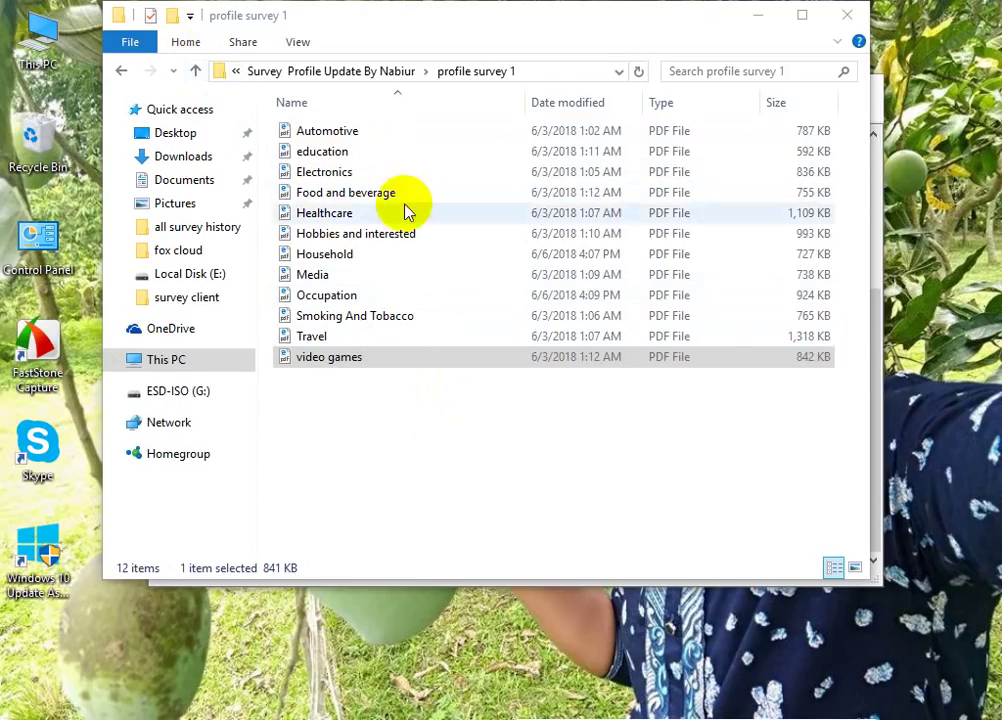
# - Go over the profile survey PDFs from Automotive to video games by highlighting the whole set, and dismiss the Facebook notifications
pyautogui.moveTo(410, 457); pyautogui.dragTo(369, 131)
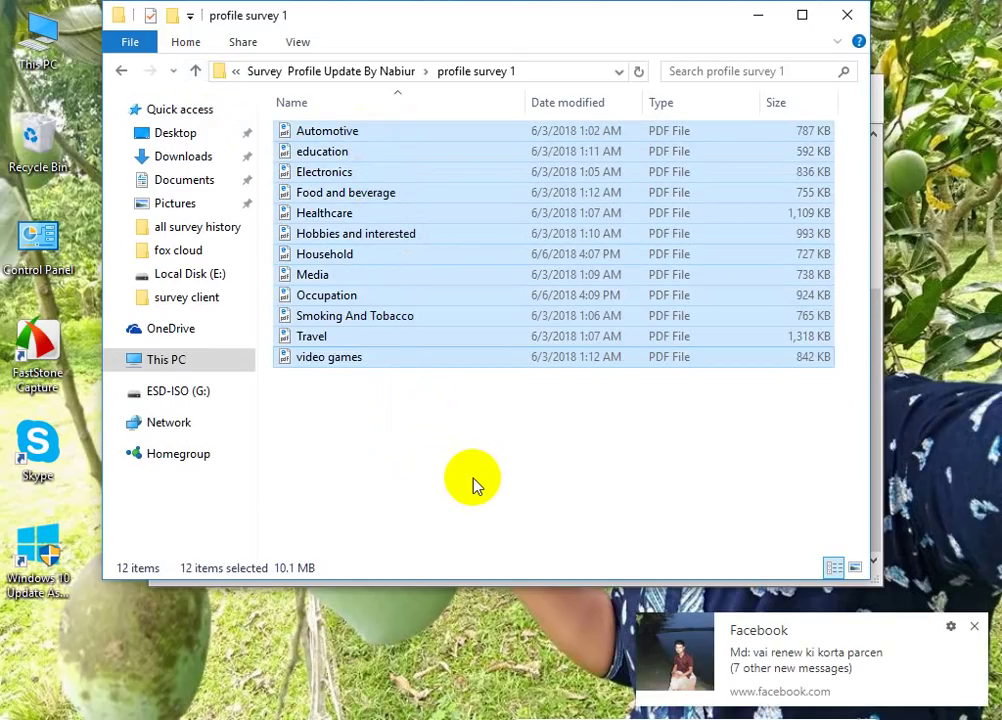
pyautogui.click(972, 626)
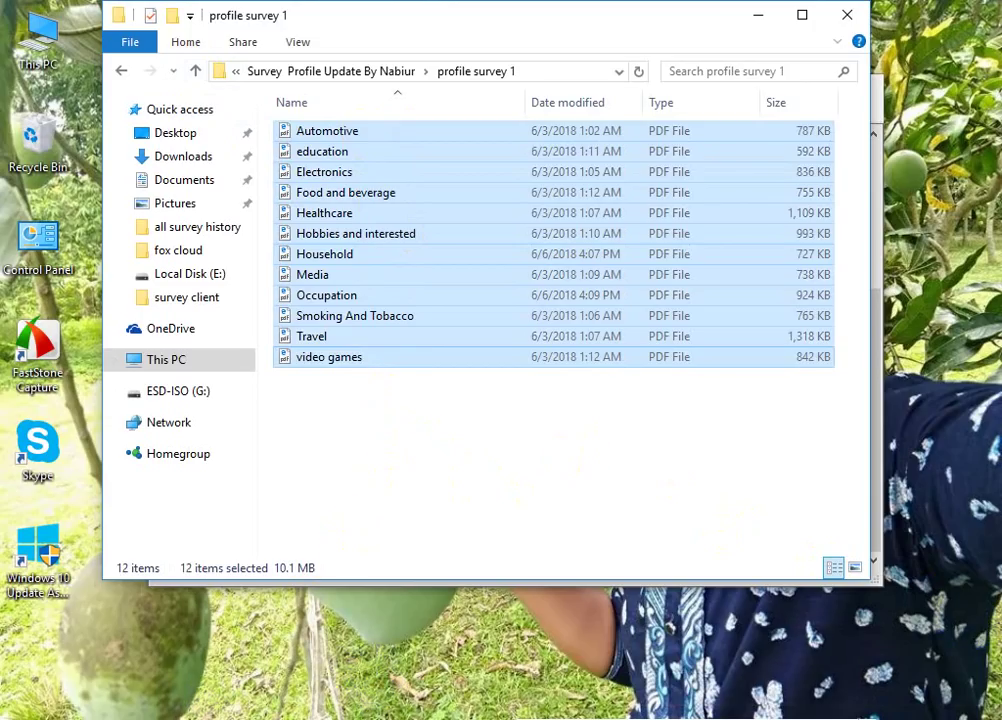
pyautogui.moveTo(306, 716)
pyautogui.moveTo(335, 645)
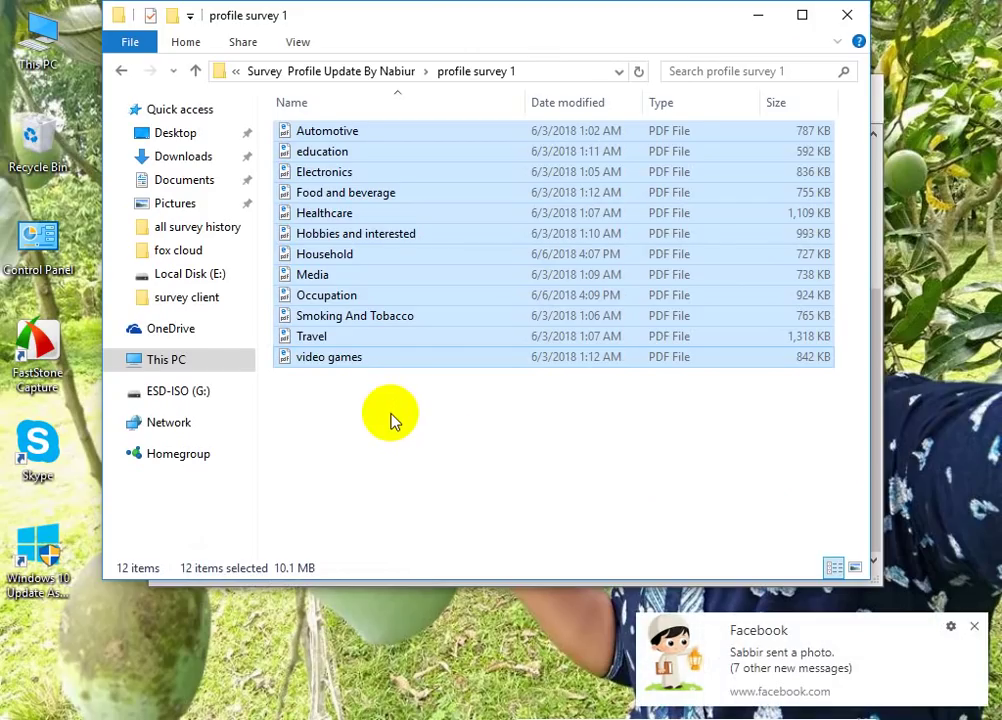
pyautogui.click(974, 626)
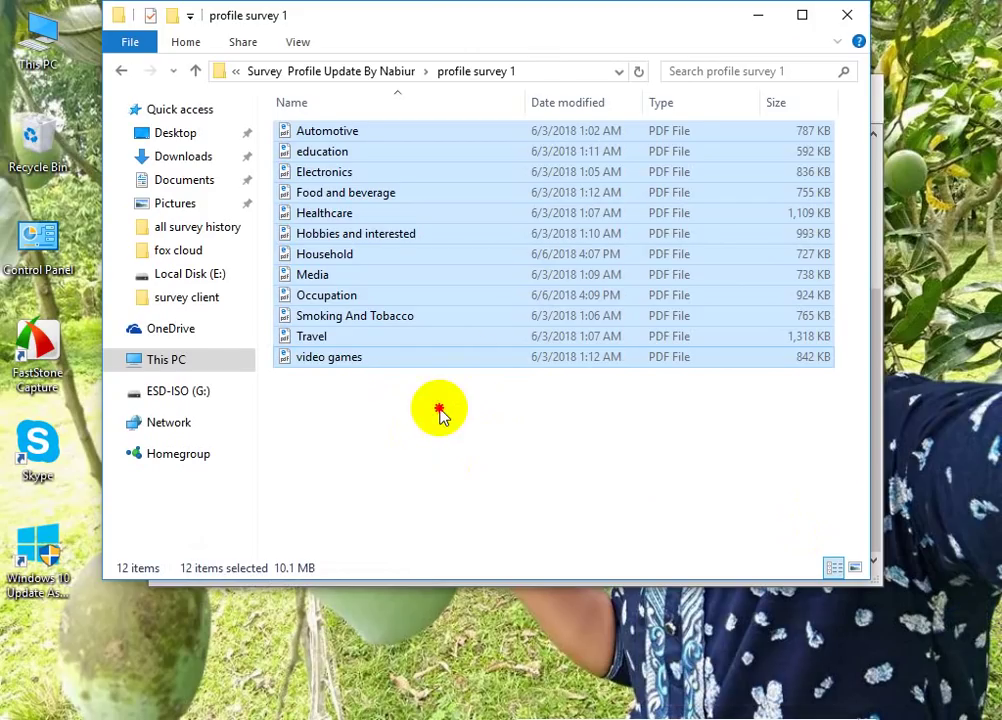
pyautogui.click(440, 412)
pyautogui.moveTo(454, 374); pyautogui.dragTo(425, 139)
pyautogui.click(416, 474)
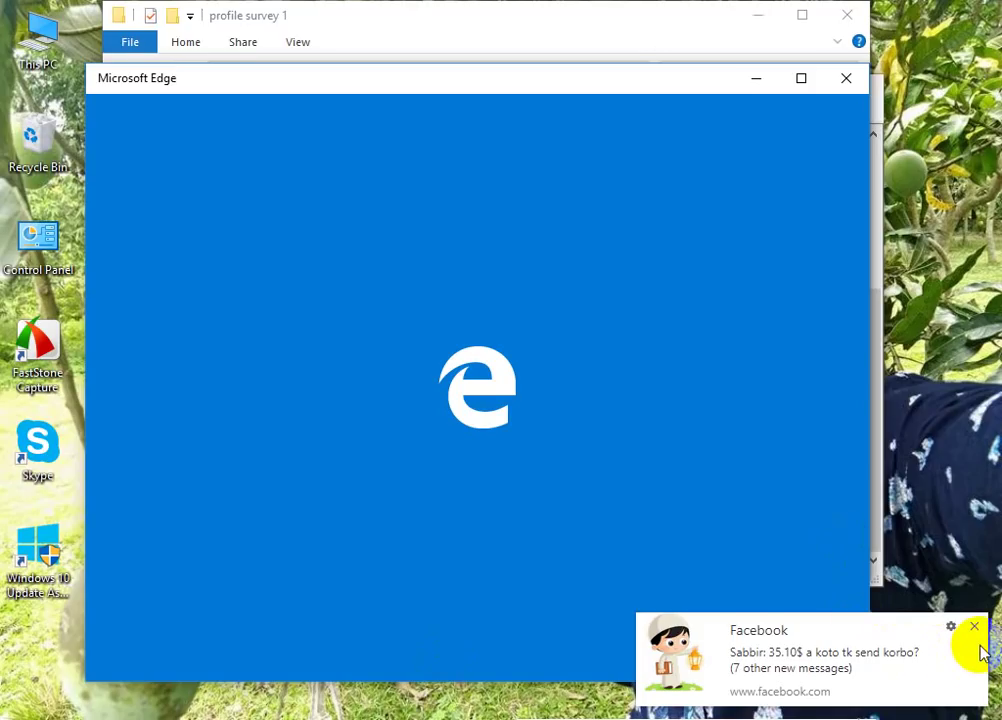
pyautogui.click(975, 627)
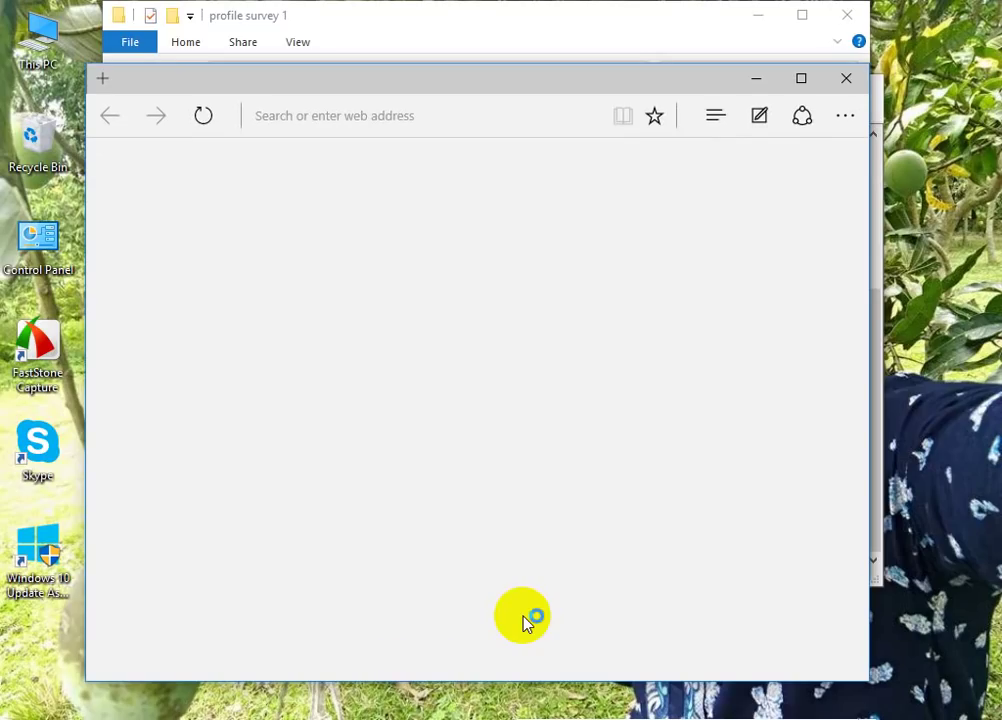
# - Connect to the saved remote computer with Remote Desktop and bring up the Qmee account details page
pyautogui.click(390, 690)
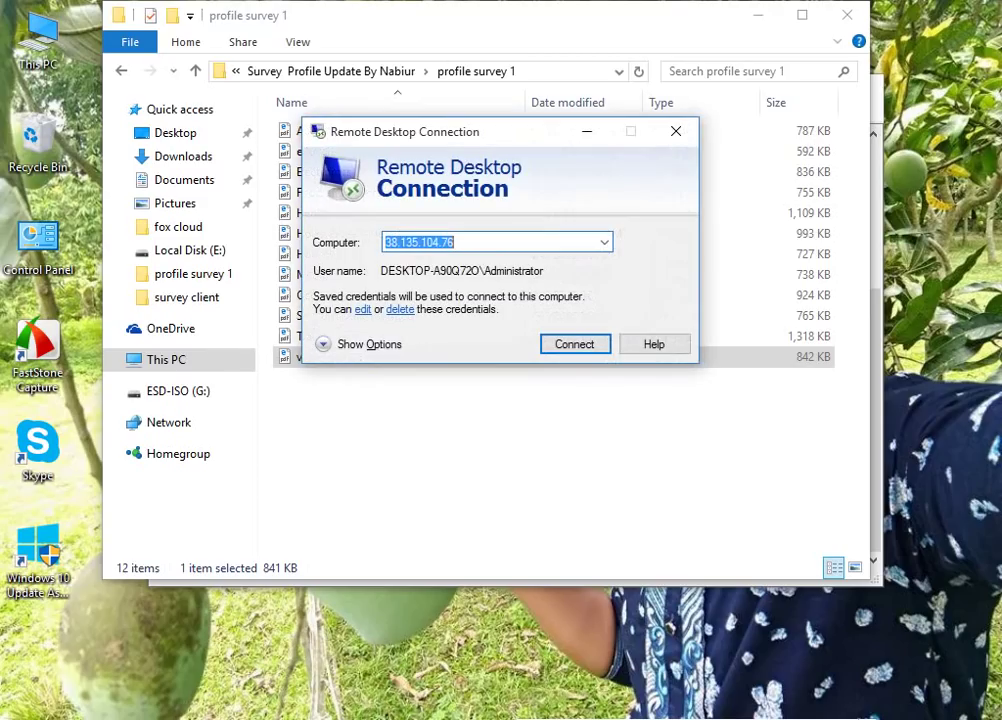
pyautogui.click(567, 347)
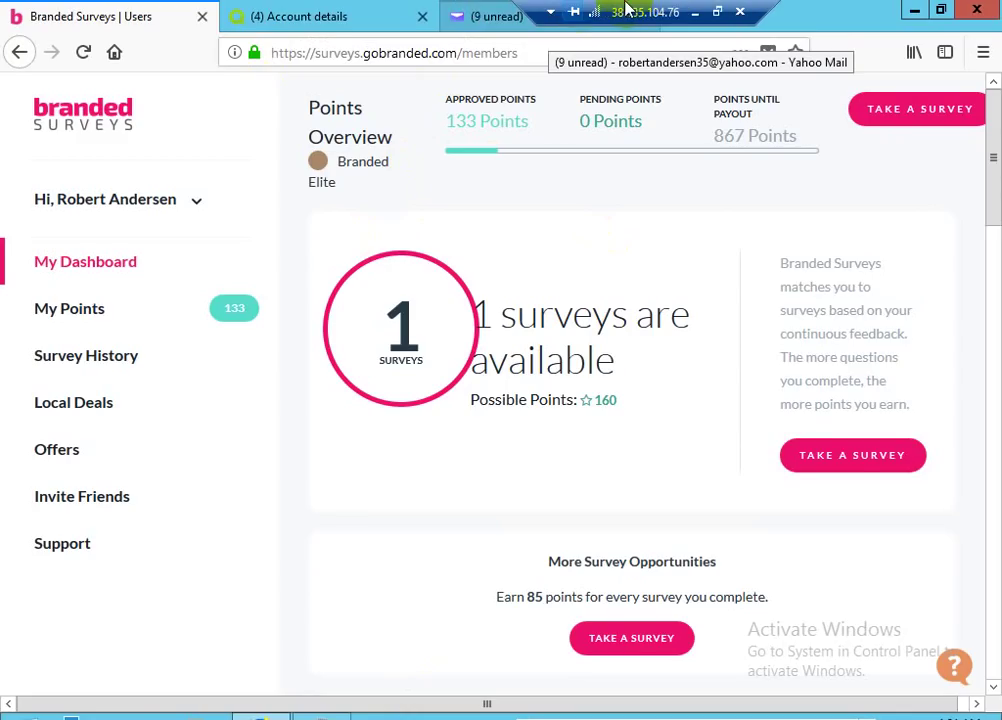
pyautogui.click(320, 22)
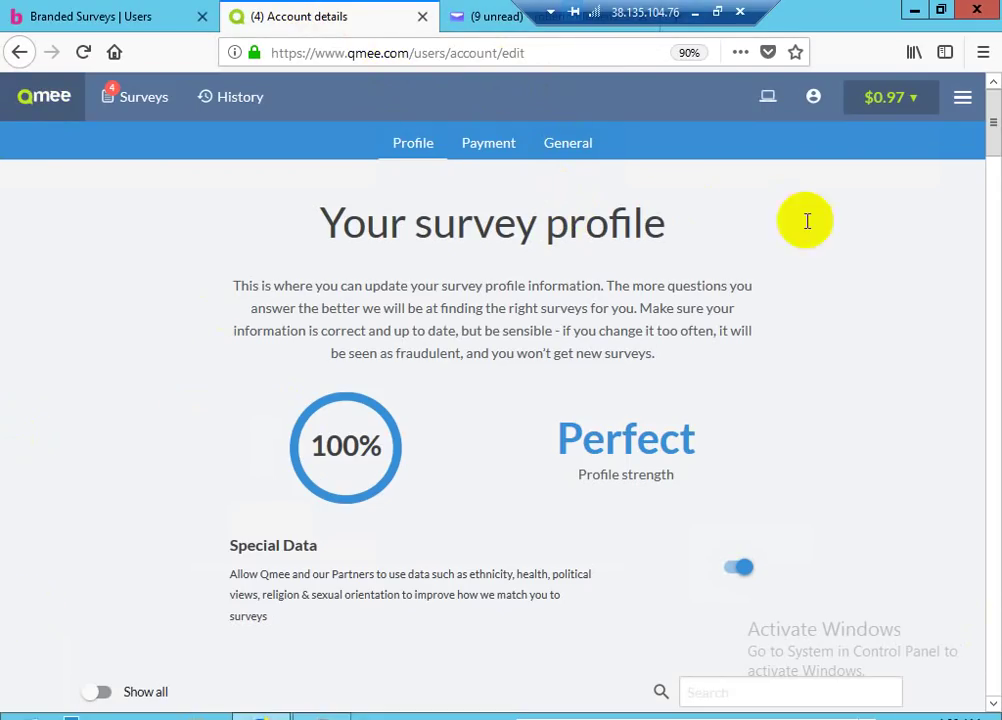
pyautogui.click(814, 100)
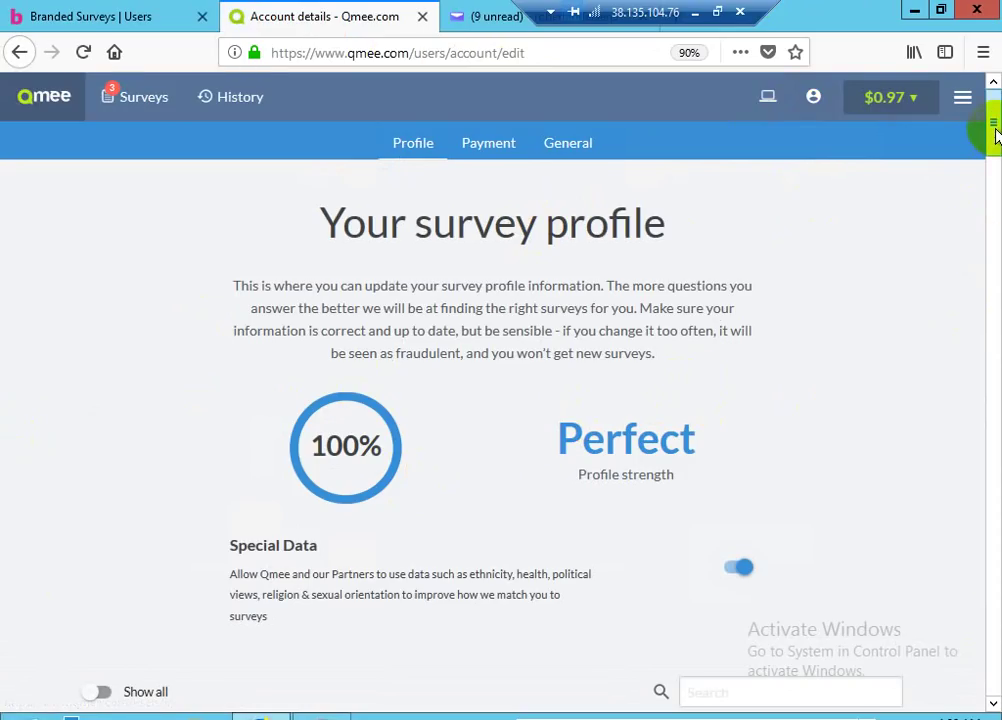
# - Reselect Graduated 4 year college/University as the Education level answer in the survey profile
pyautogui.moveTo(993, 157); pyautogui.dragTo(990, 188)
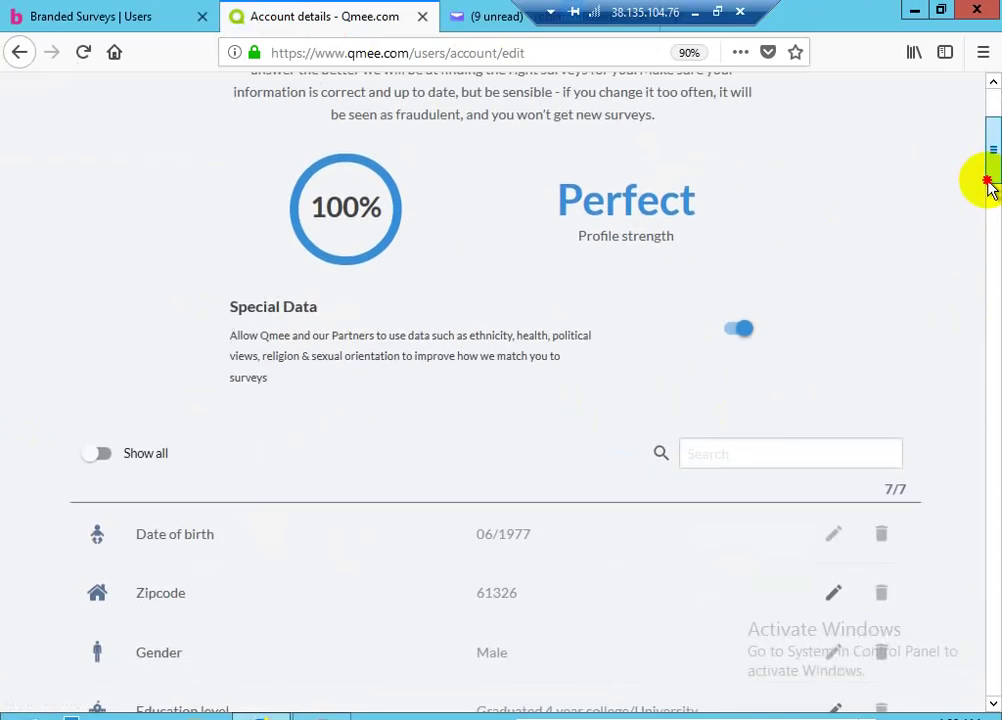
pyautogui.scroll(-3, 990, 188)
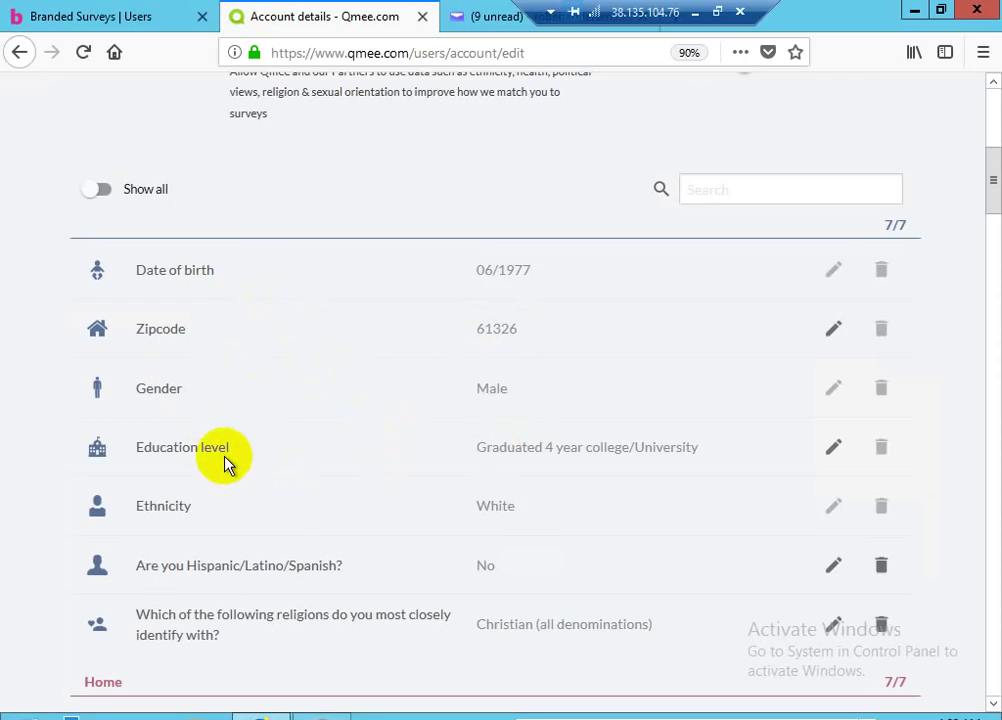
pyautogui.click(834, 450)
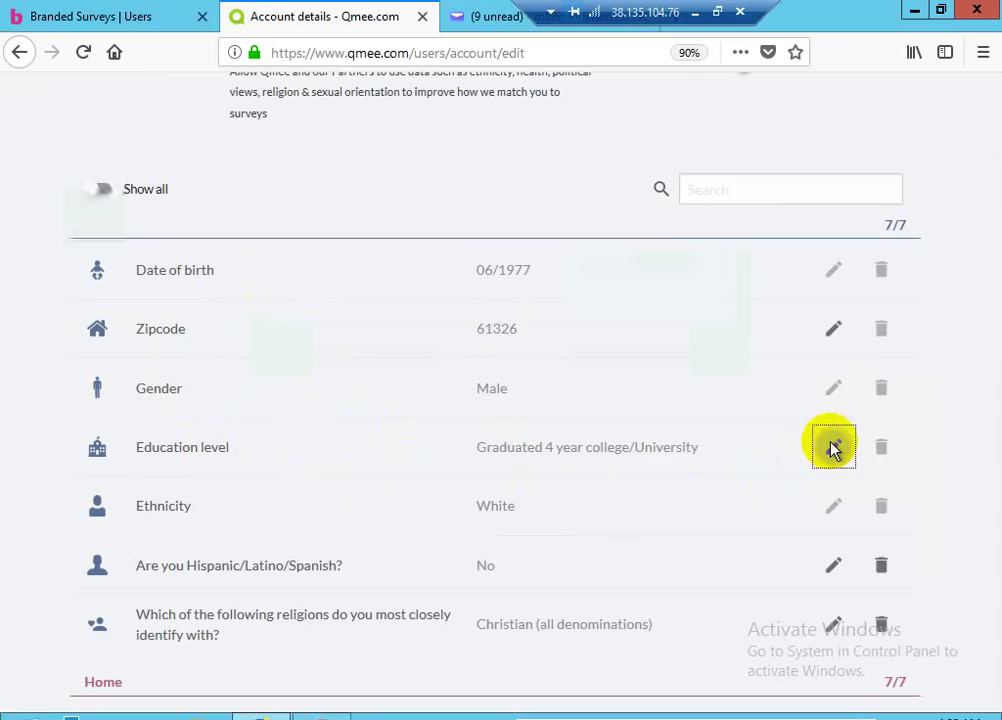
pyautogui.click(834, 450)
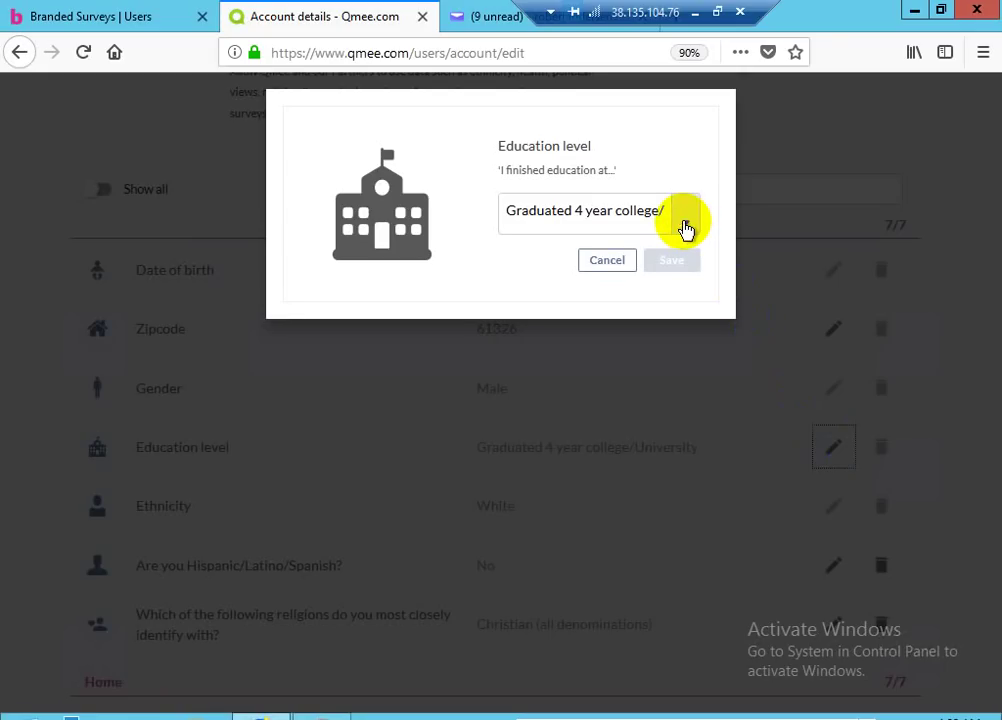
pyautogui.click(686, 227)
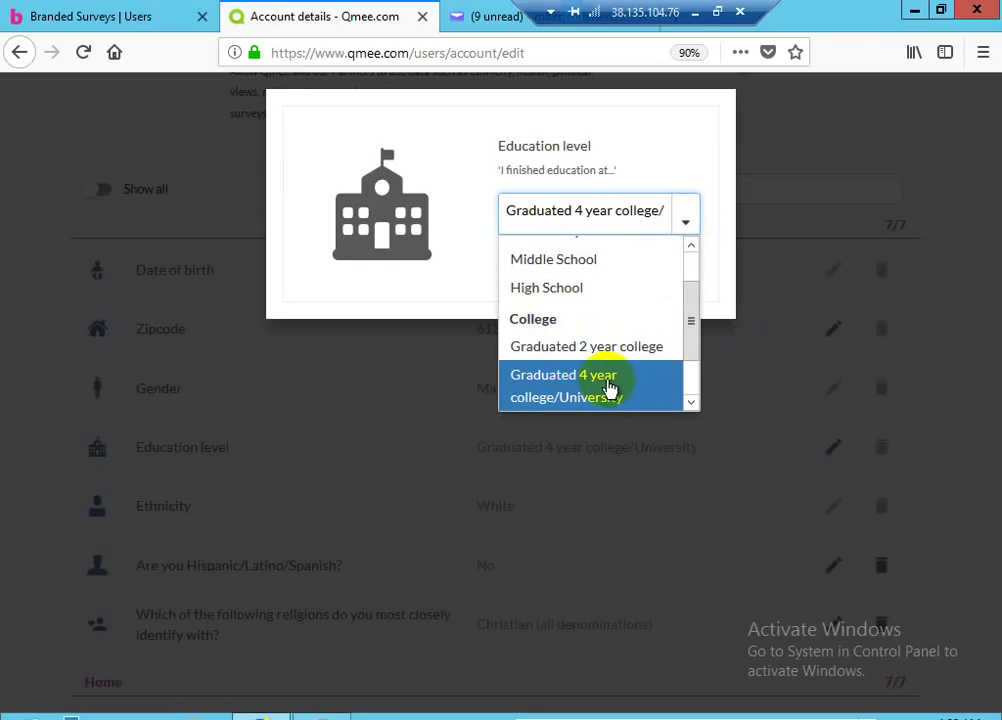
pyautogui.click(597, 390)
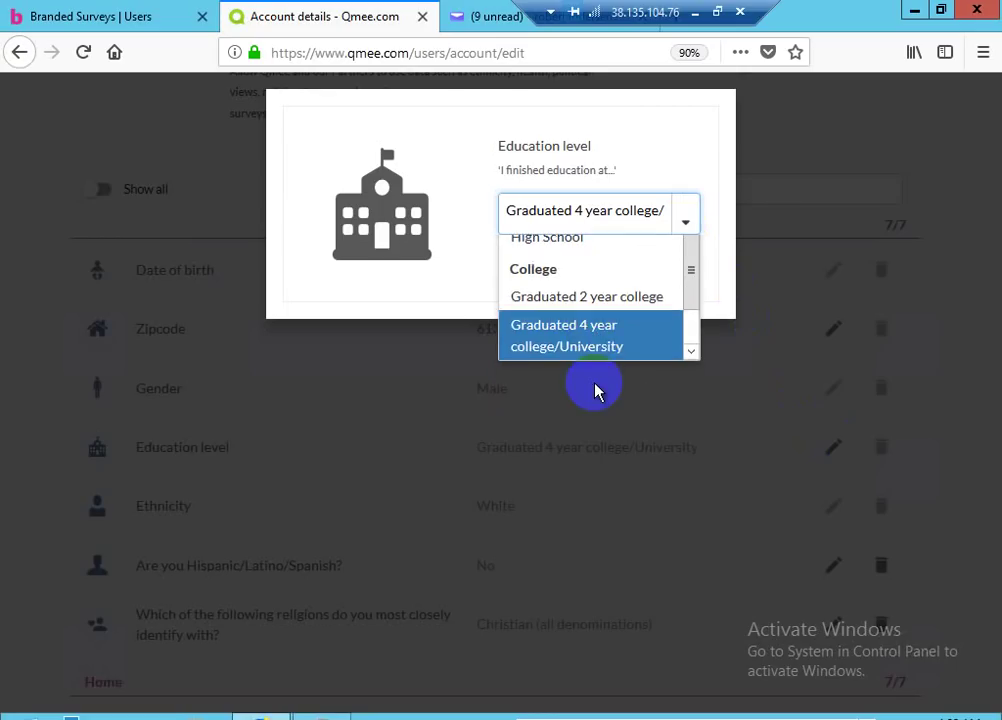
pyautogui.click(671, 262)
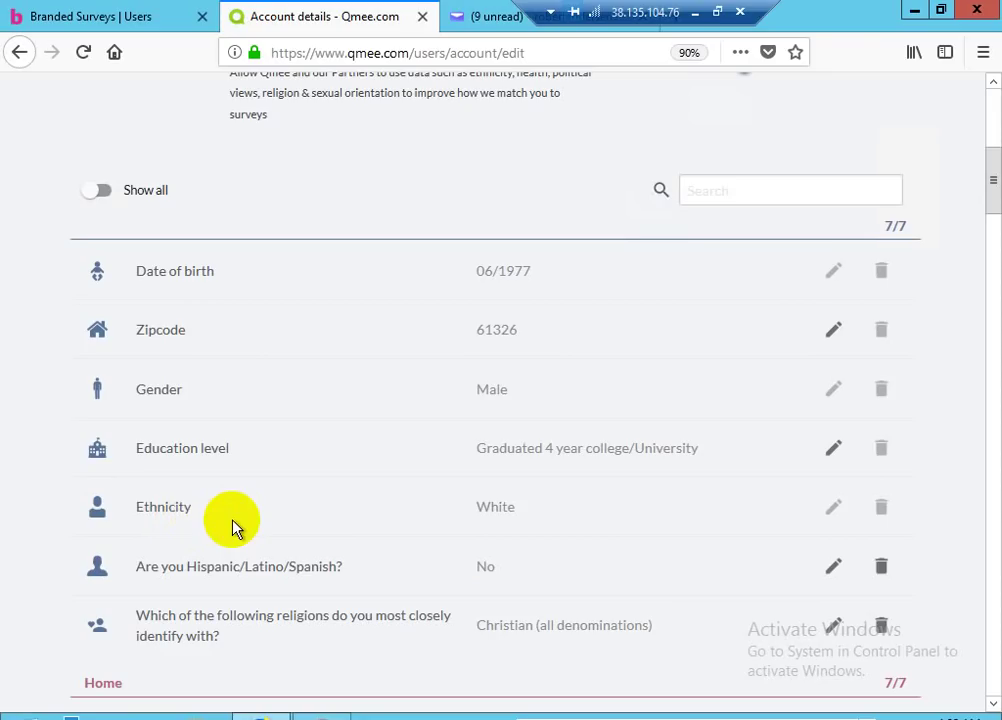
# - Review the answer choices for the religion question in the survey profile and leave it without saving
pyautogui.moveTo(988, 197); pyautogui.dragTo(987, 217)
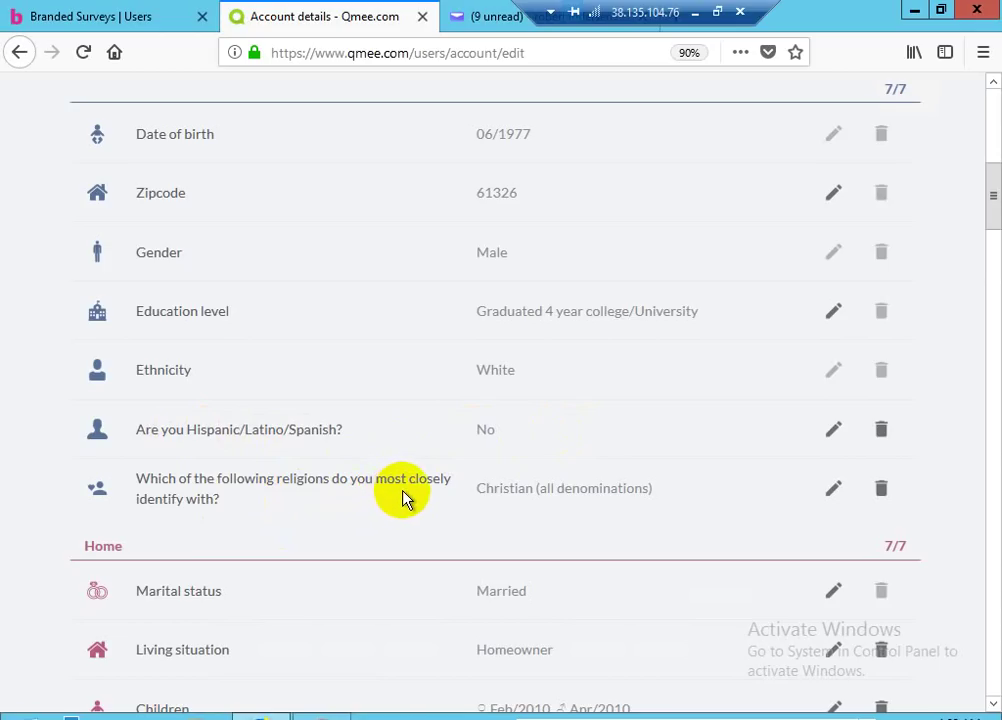
pyautogui.click(832, 495)
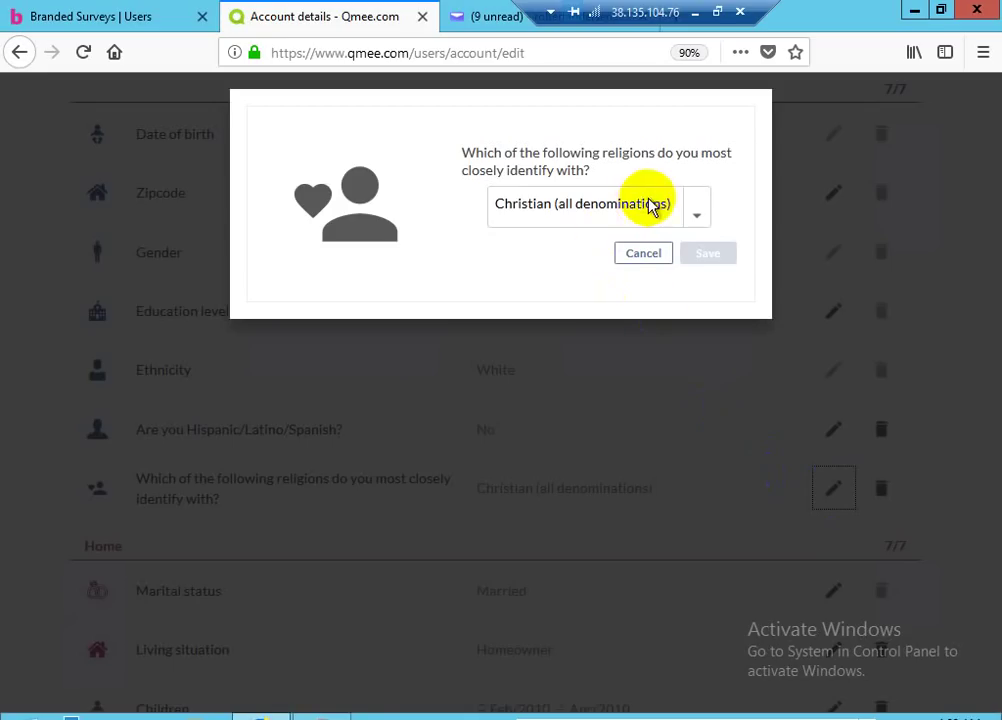
pyautogui.click(695, 220)
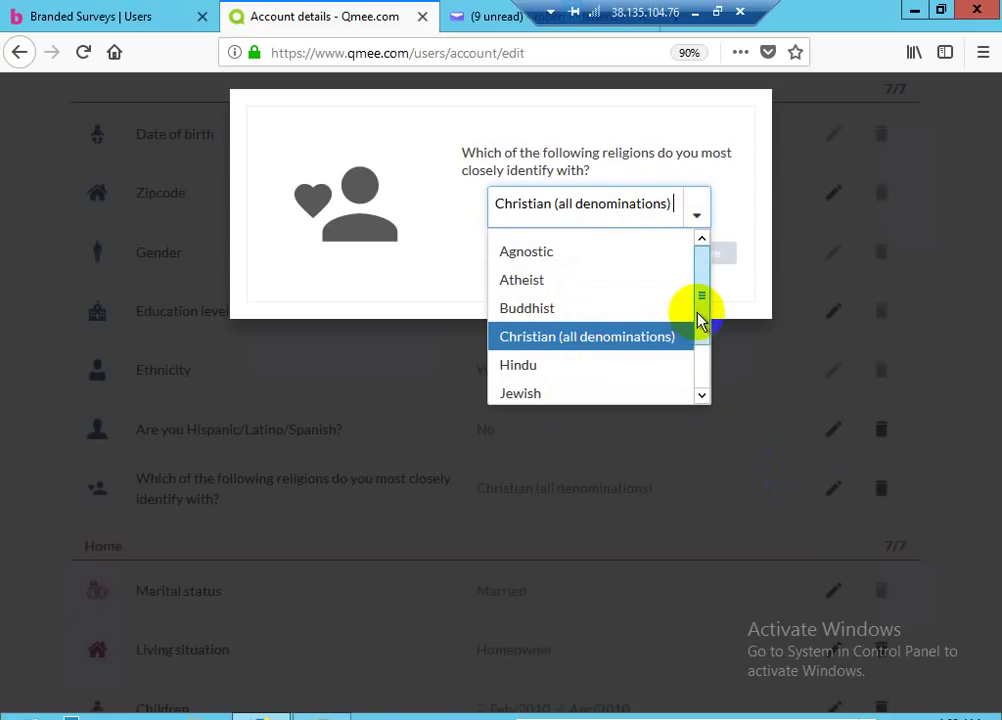
pyautogui.moveTo(701, 318)
pyautogui.mouseDown()
pyautogui.moveTo(696, 369)
pyautogui.moveTo(697, 312)
pyautogui.mouseUp()
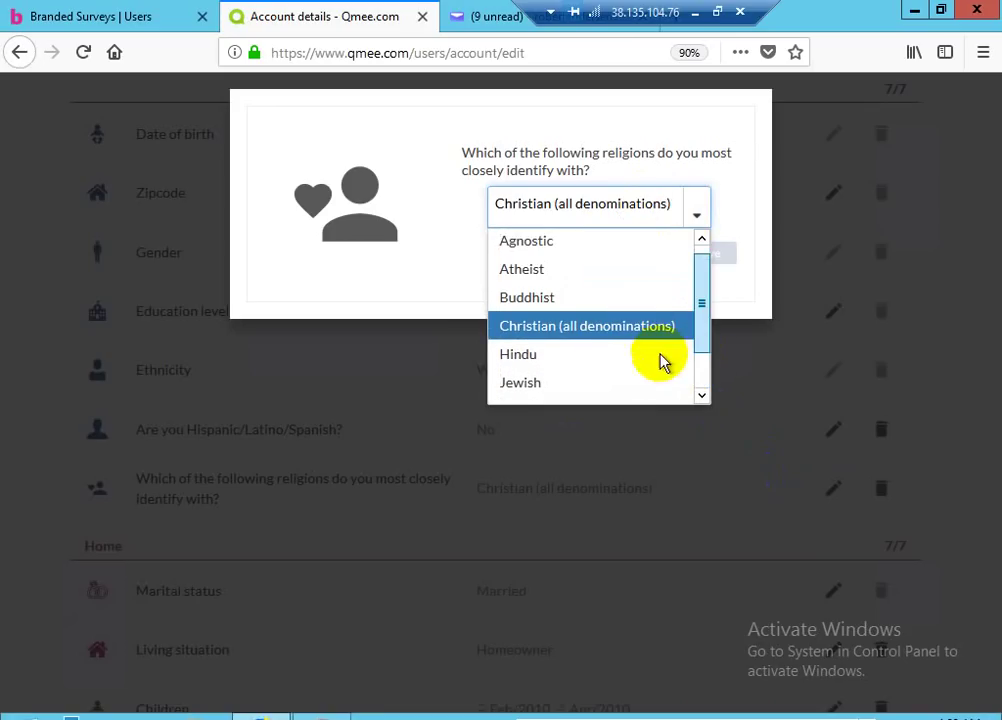
pyautogui.click(743, 286)
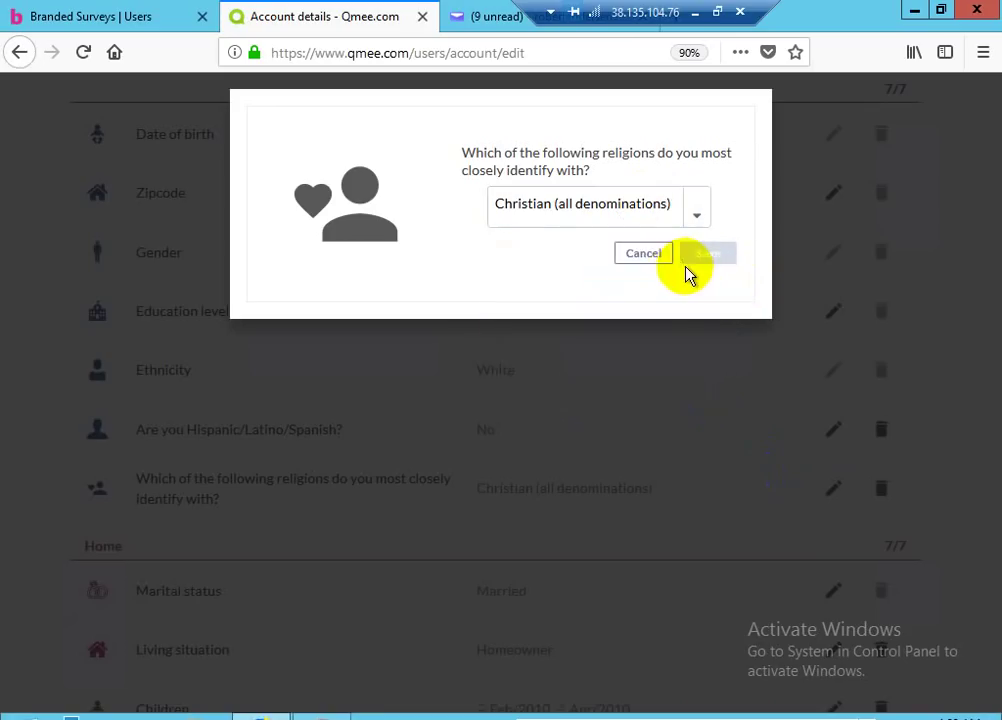
pyautogui.click(647, 255)
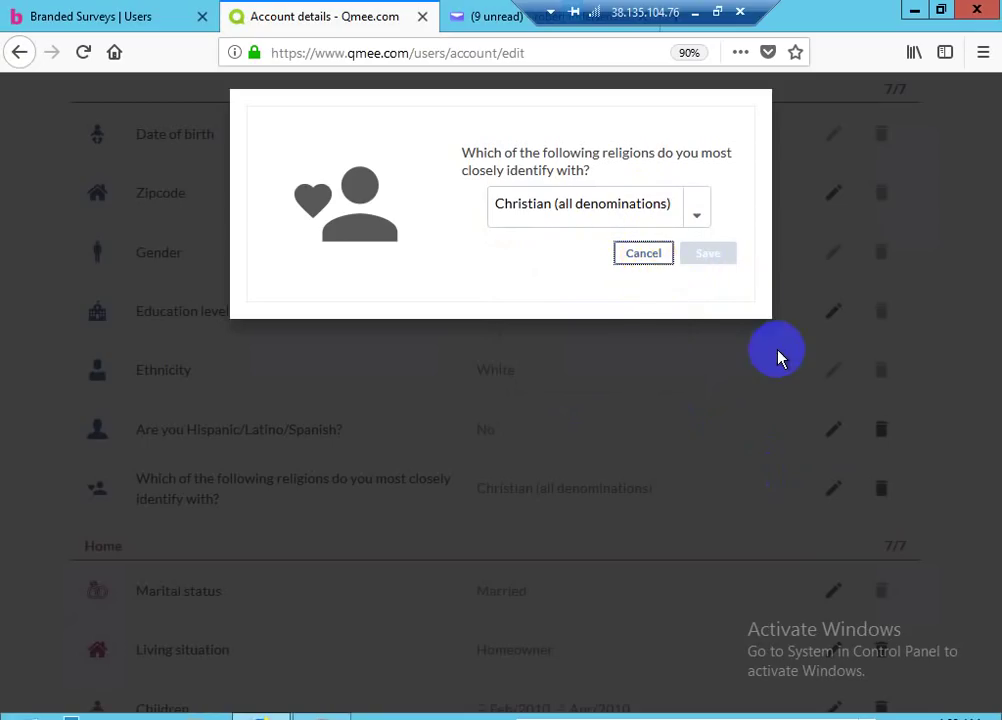
pyautogui.click(873, 335)
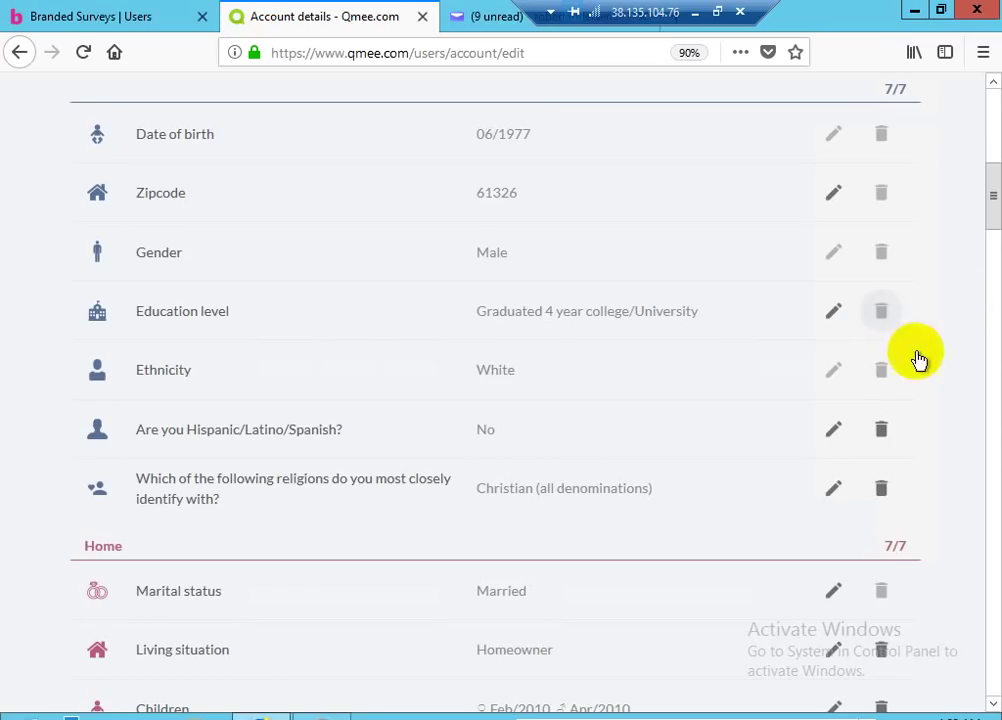
# - Review the Living situation choices in the Home section and cancel without changing the answer
pyautogui.moveTo(995, 224); pyautogui.dragTo(995, 280)
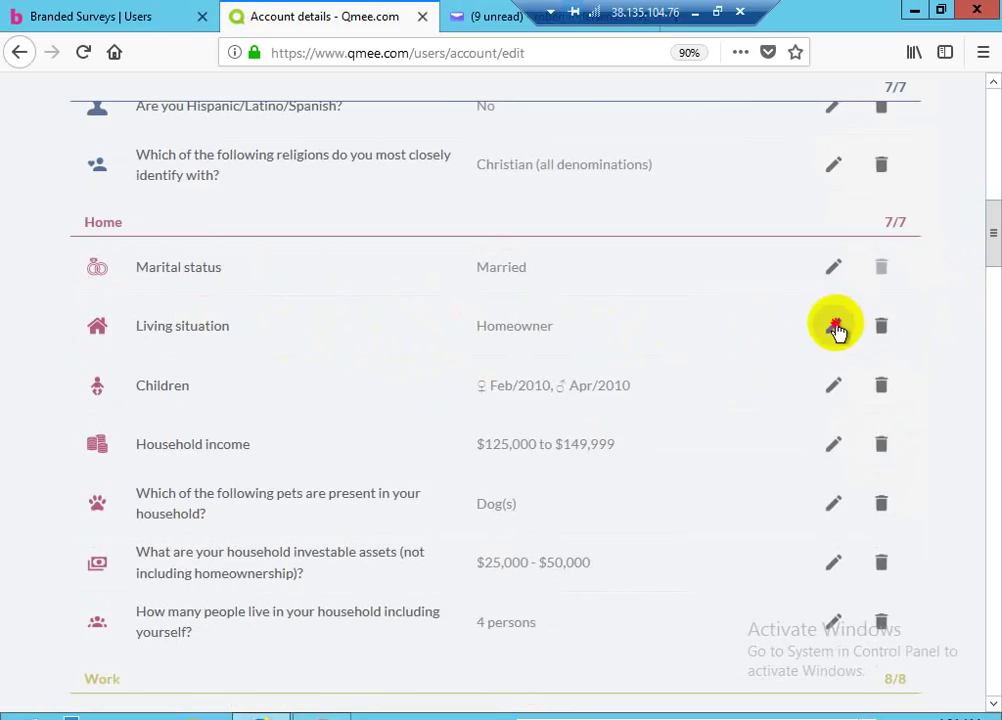
pyautogui.click(836, 330)
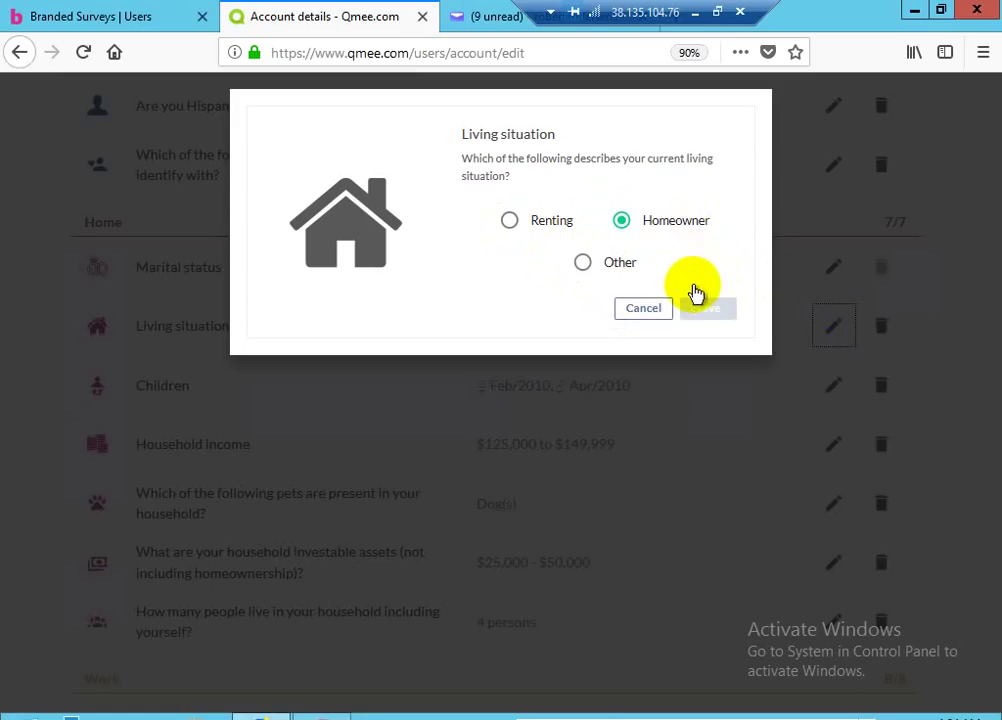
pyautogui.click(651, 310)
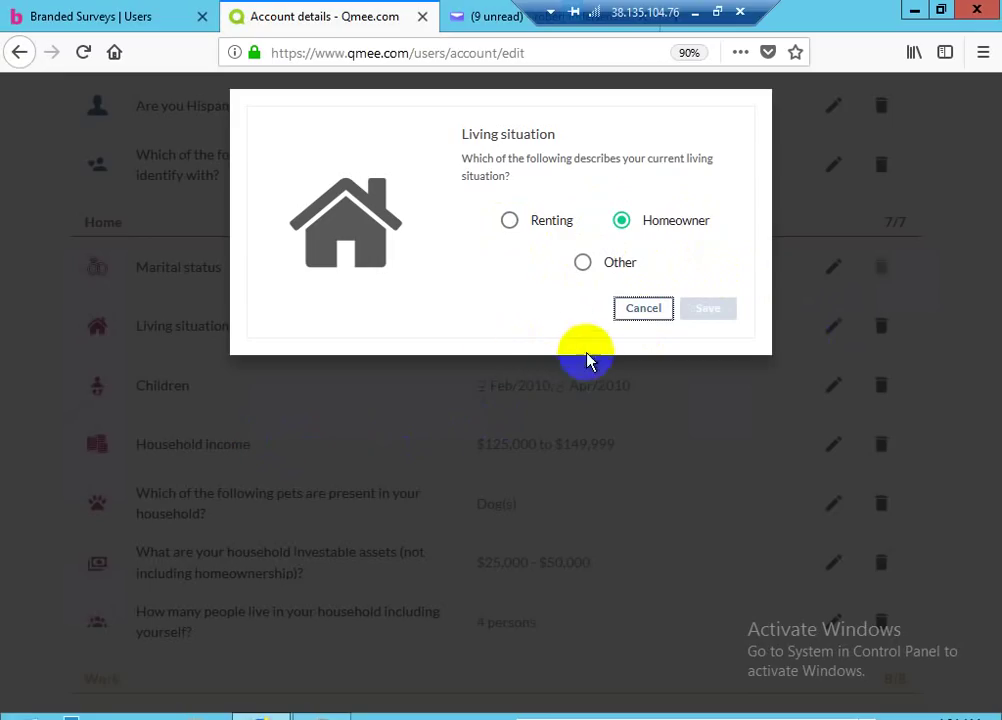
pyautogui.click(627, 362)
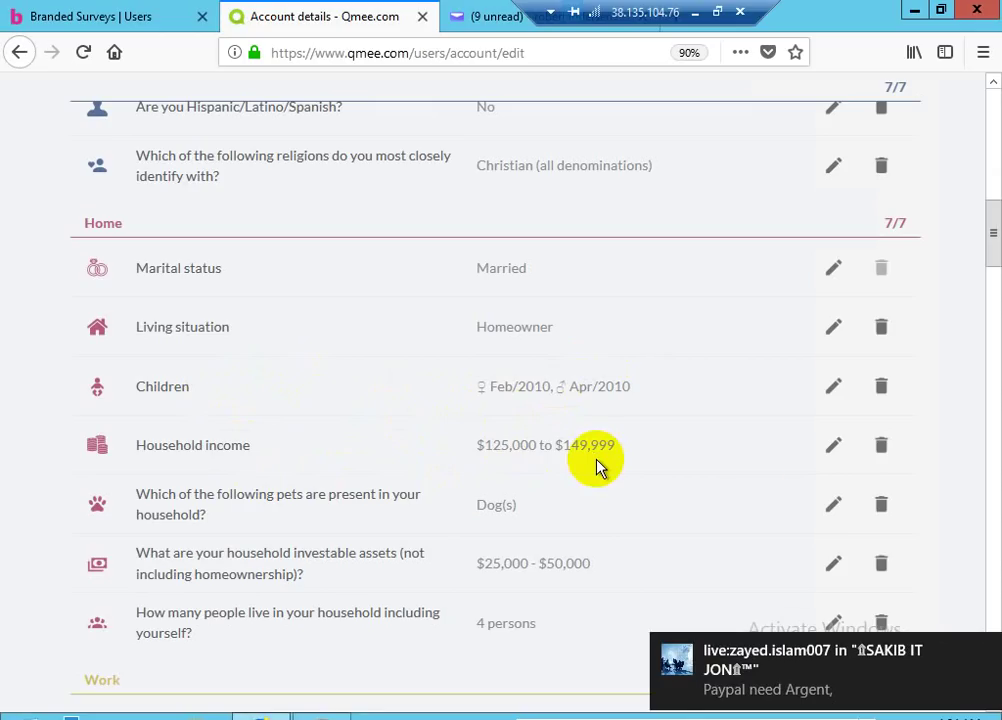
# - Examine the remaining Home answers down to the Work section, dismissing the chat notifications
pyautogui.click(984, 653)
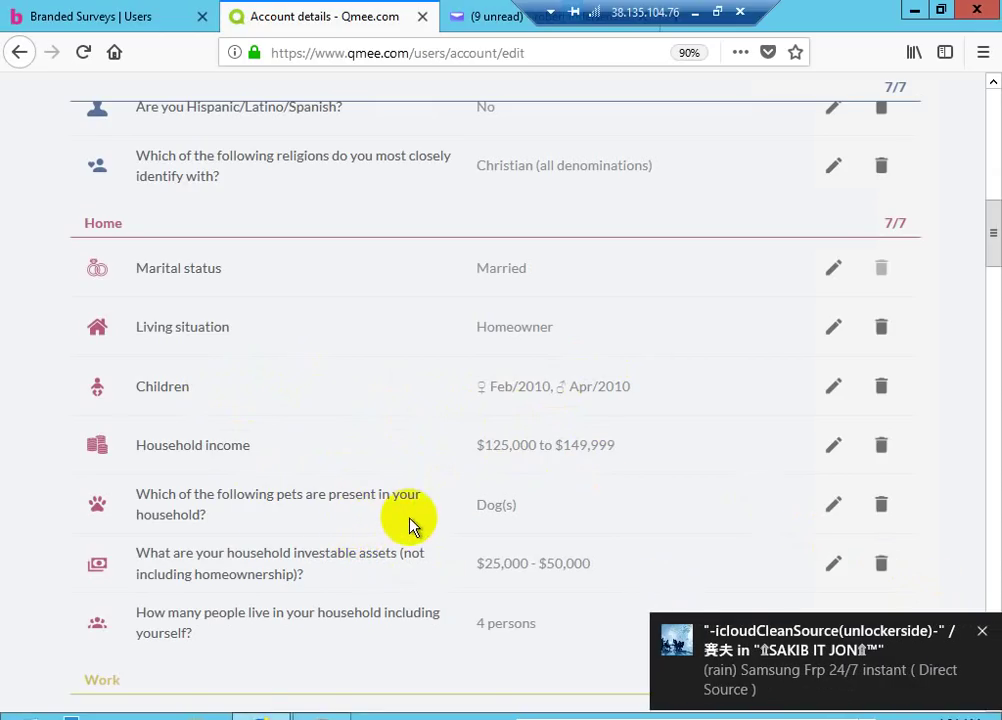
pyautogui.click(982, 631)
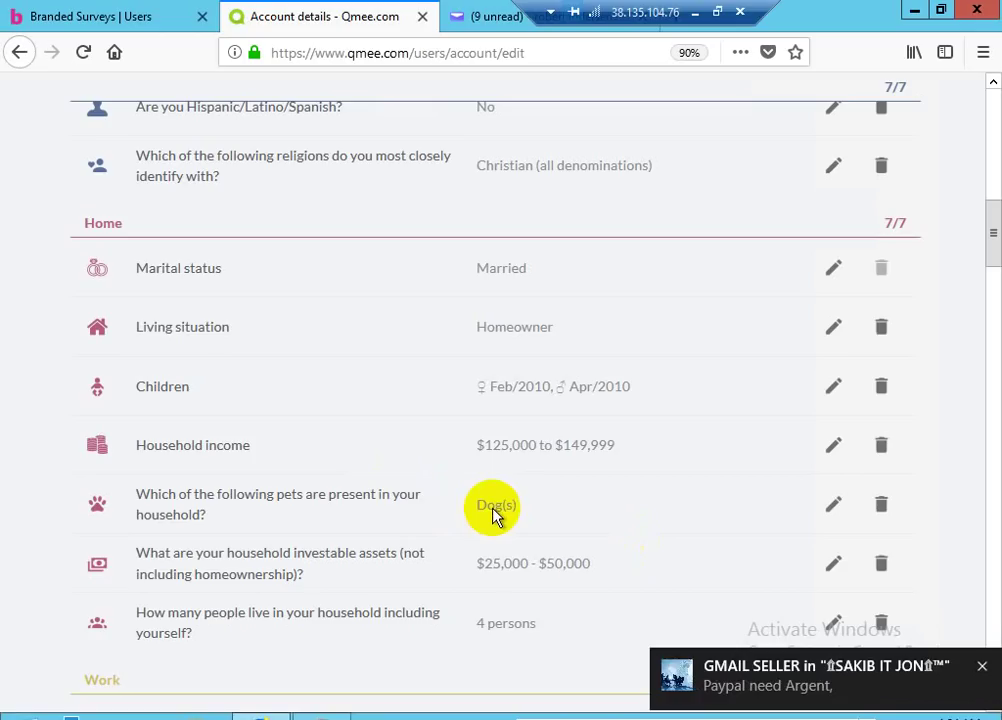
pyautogui.click(990, 303)
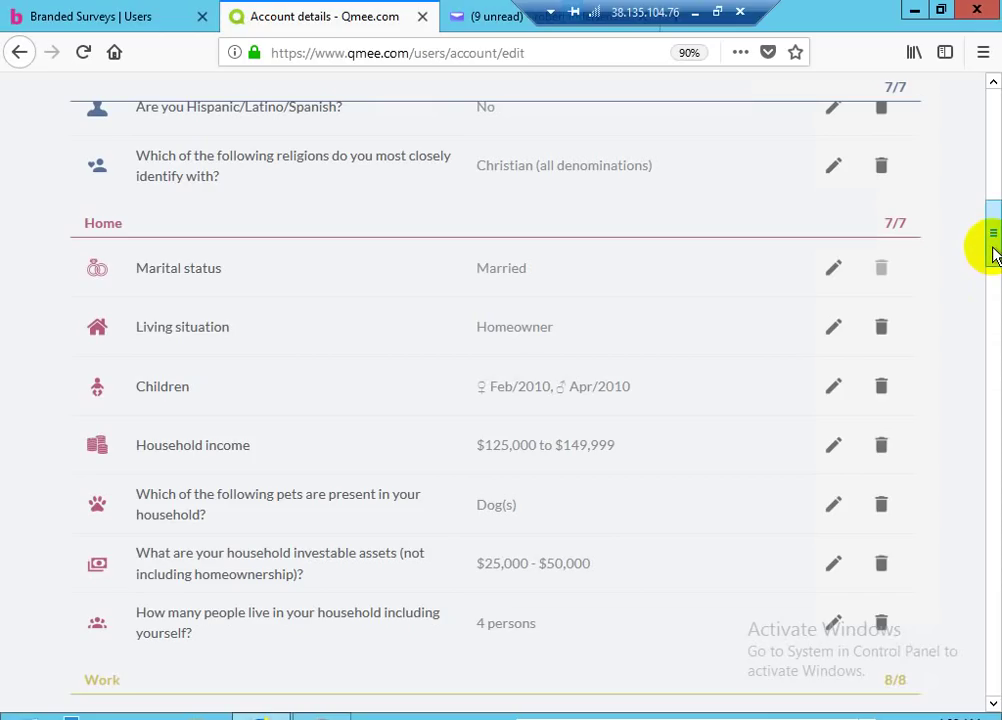
pyautogui.moveTo(993, 254); pyautogui.dragTo(995, 305)
pyautogui.click(993, 312)
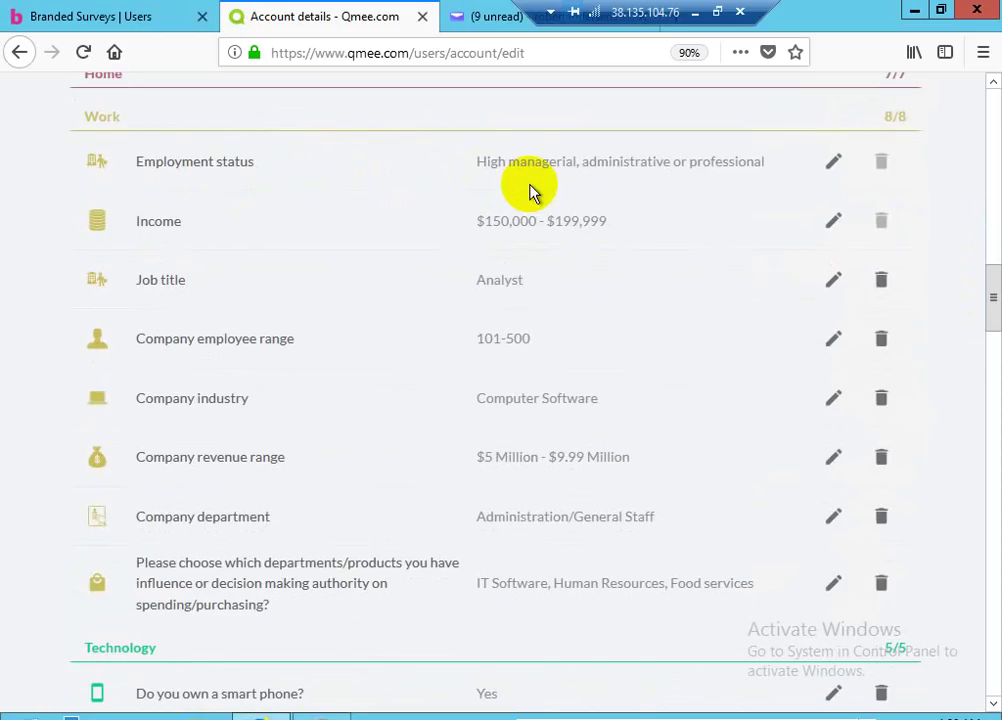
pyautogui.click(694, 12)
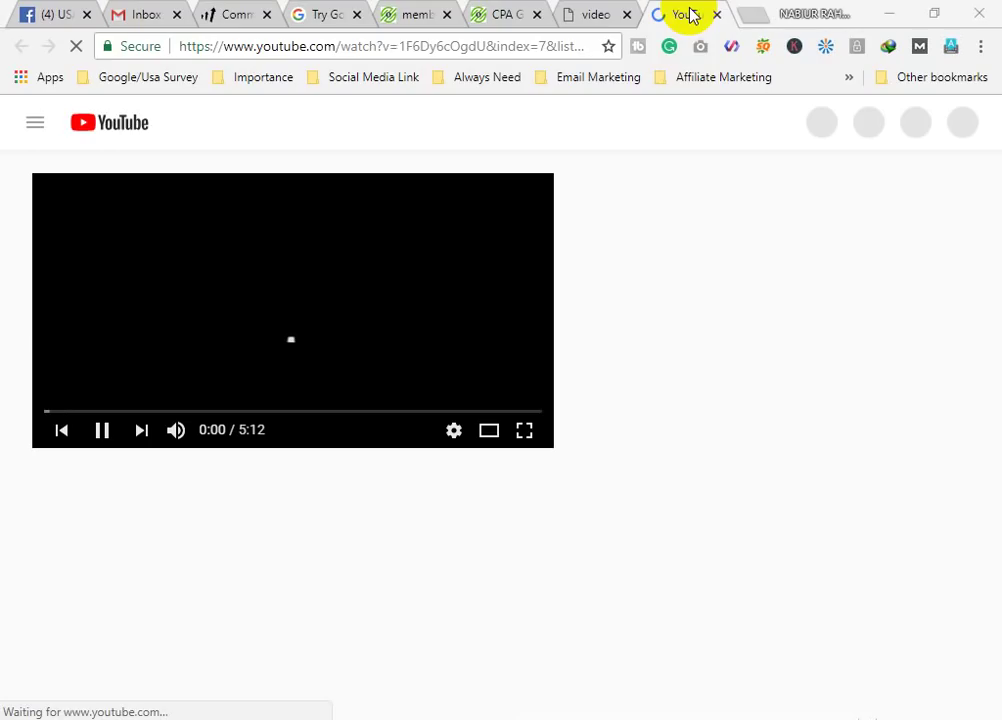
pyautogui.doubleClick(363, 241)
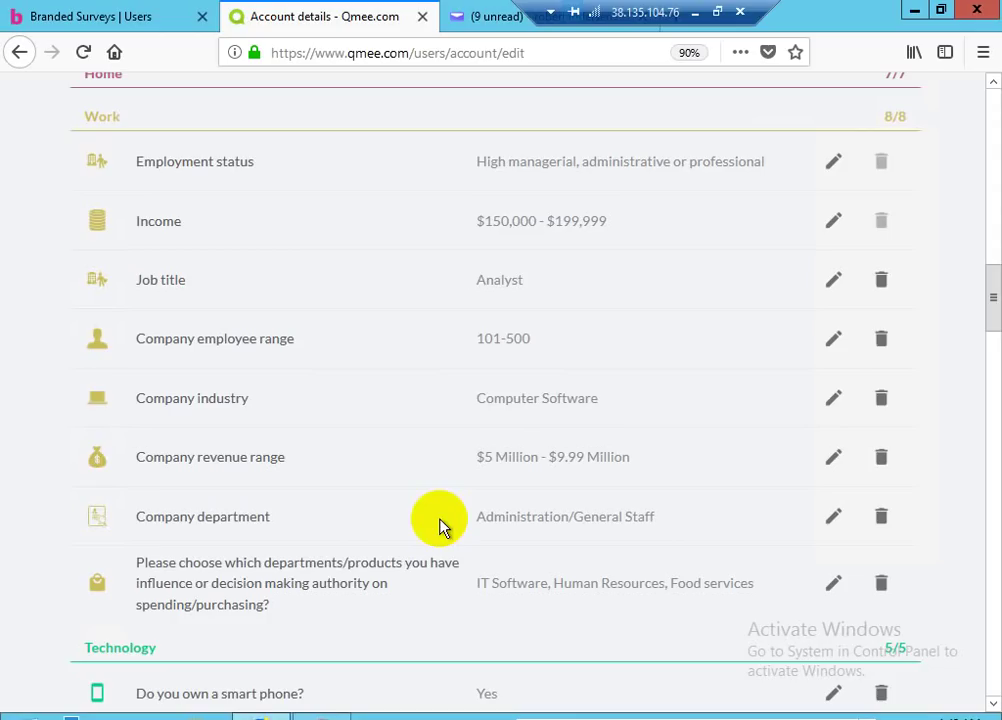
# - Set the Income answer in the Work section to $125,000 - $149,999 and save it
pyautogui.click(835, 222)
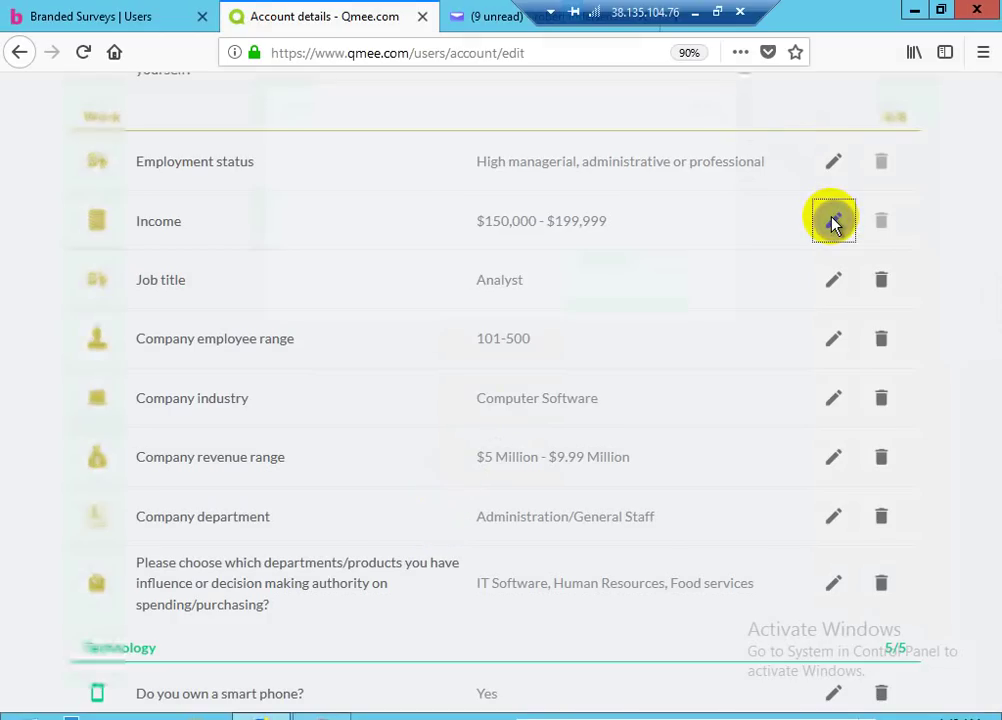
pyautogui.click(835, 222)
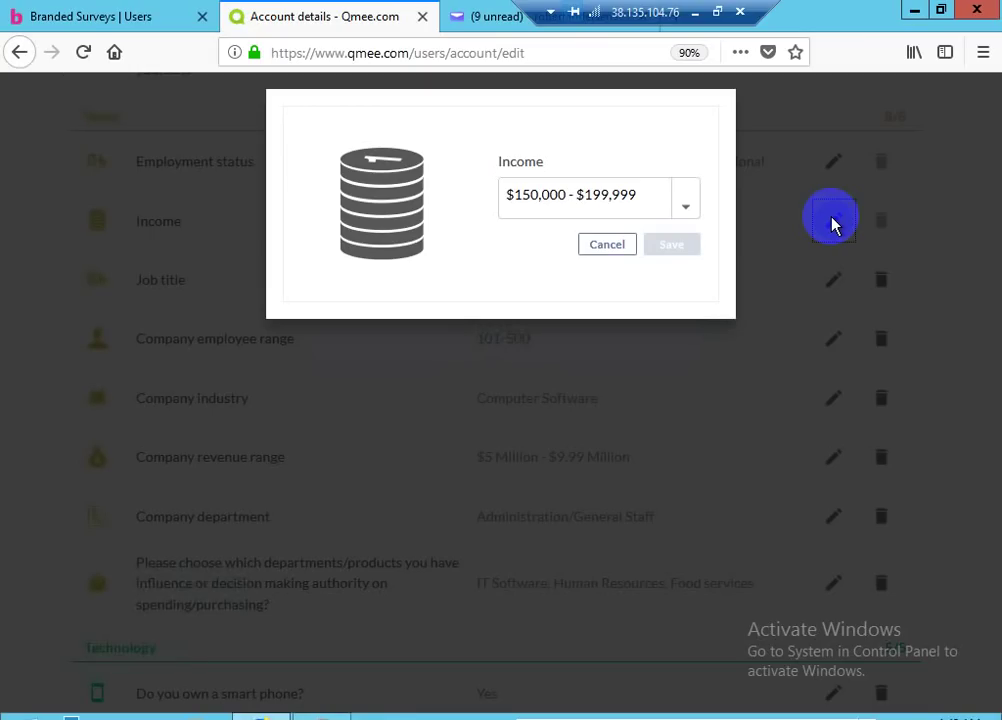
pyautogui.click(686, 208)
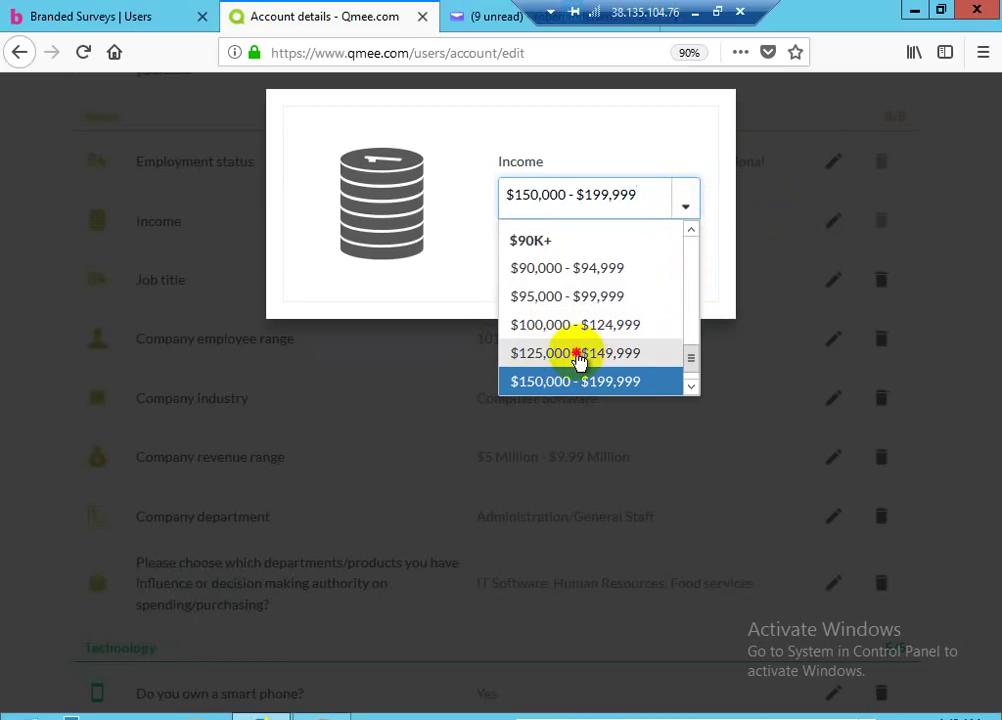
pyautogui.click(582, 358)
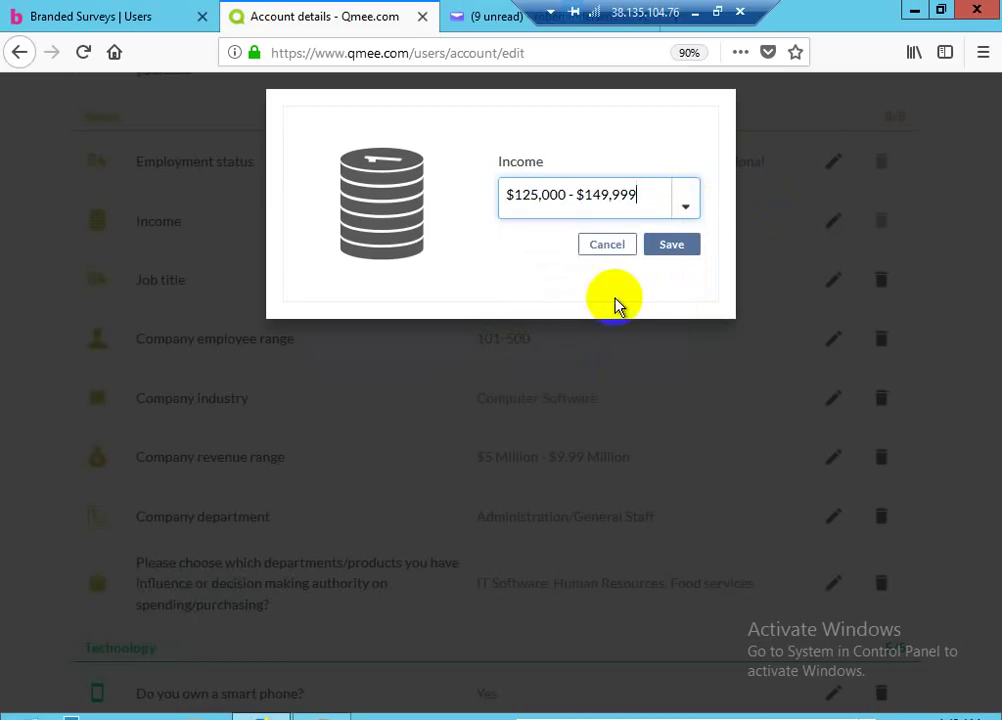
pyautogui.click(658, 252)
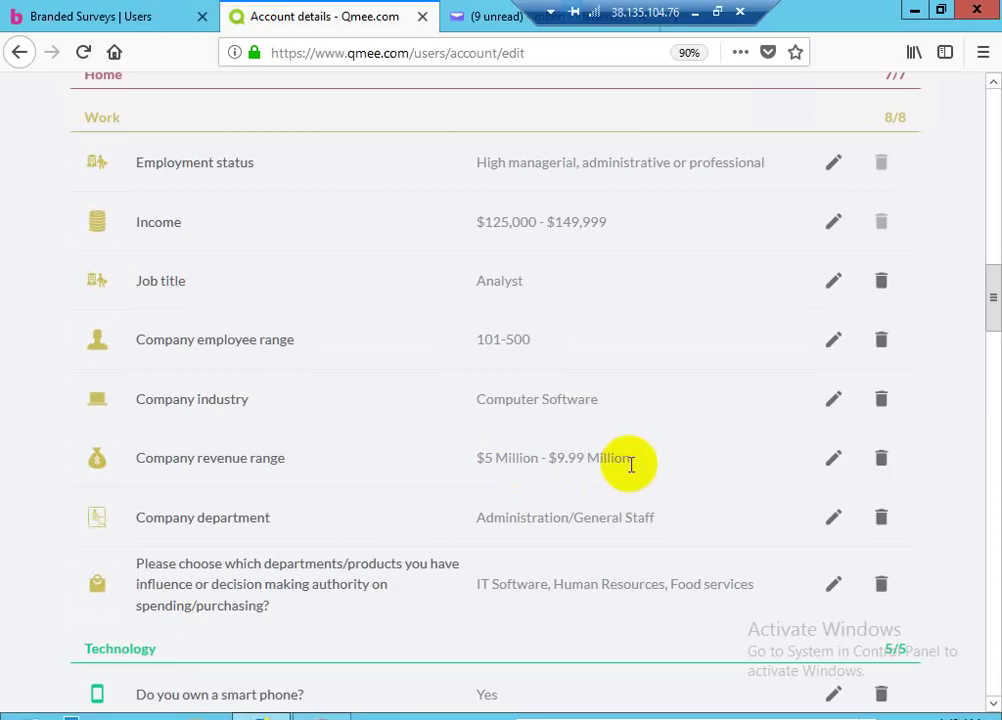
# - Review the Company department choices in the Work section down to Other and cancel without changing the answer
pyautogui.moveTo(995, 313); pyautogui.dragTo(991, 350)
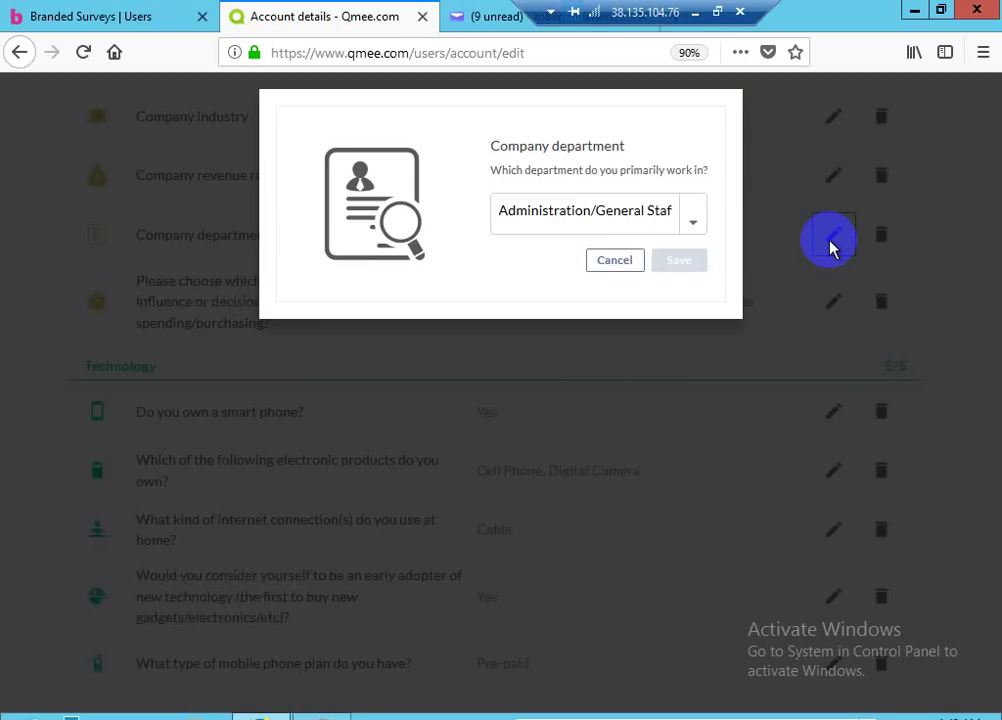
pyautogui.click(697, 224)
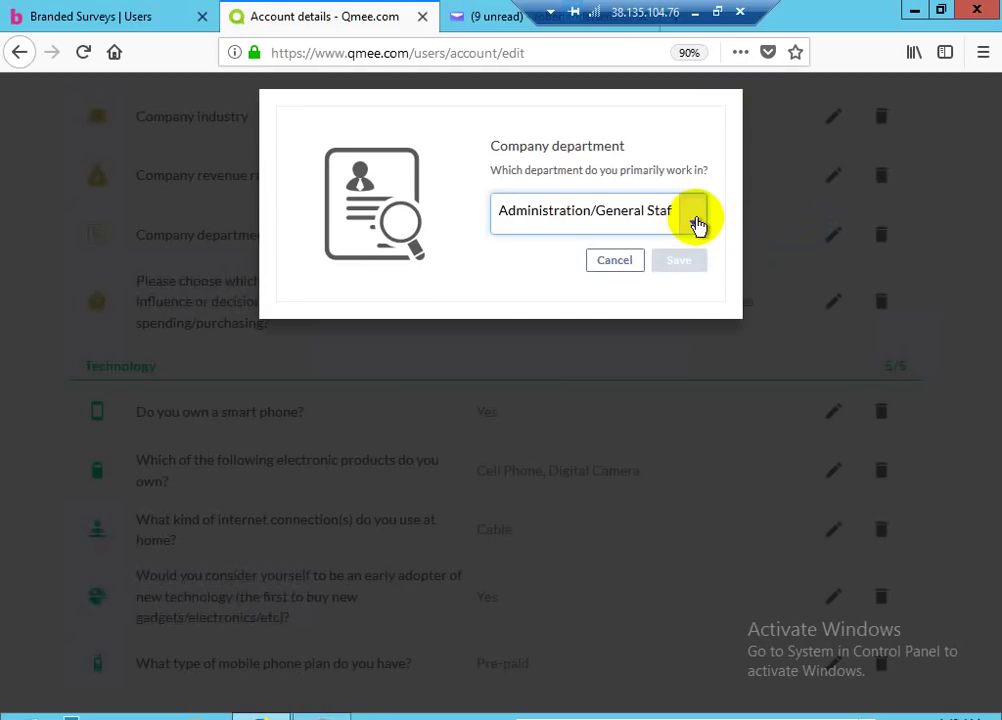
pyautogui.click(697, 224)
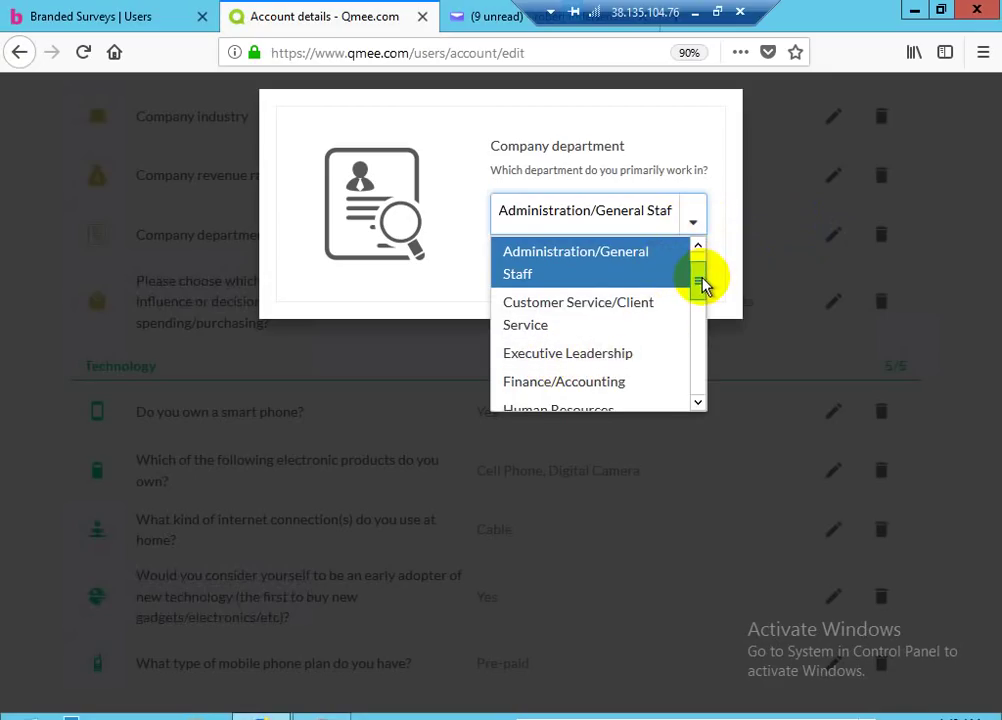
pyautogui.moveTo(701, 291); pyautogui.dragTo(700, 338)
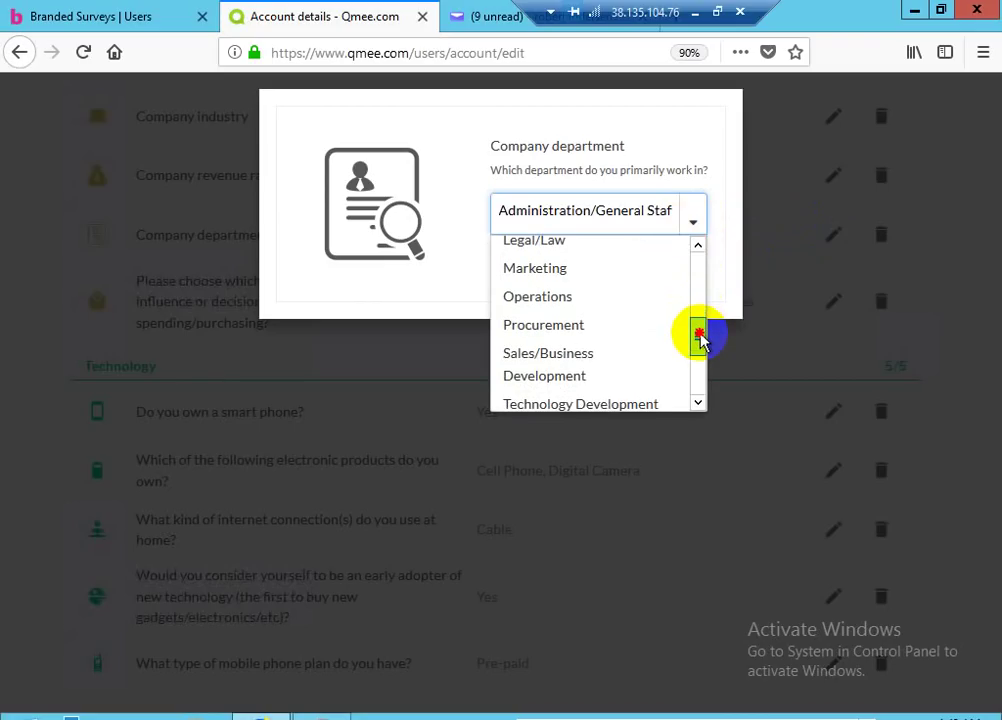
pyautogui.moveTo(700, 340); pyautogui.dragTo(703, 382)
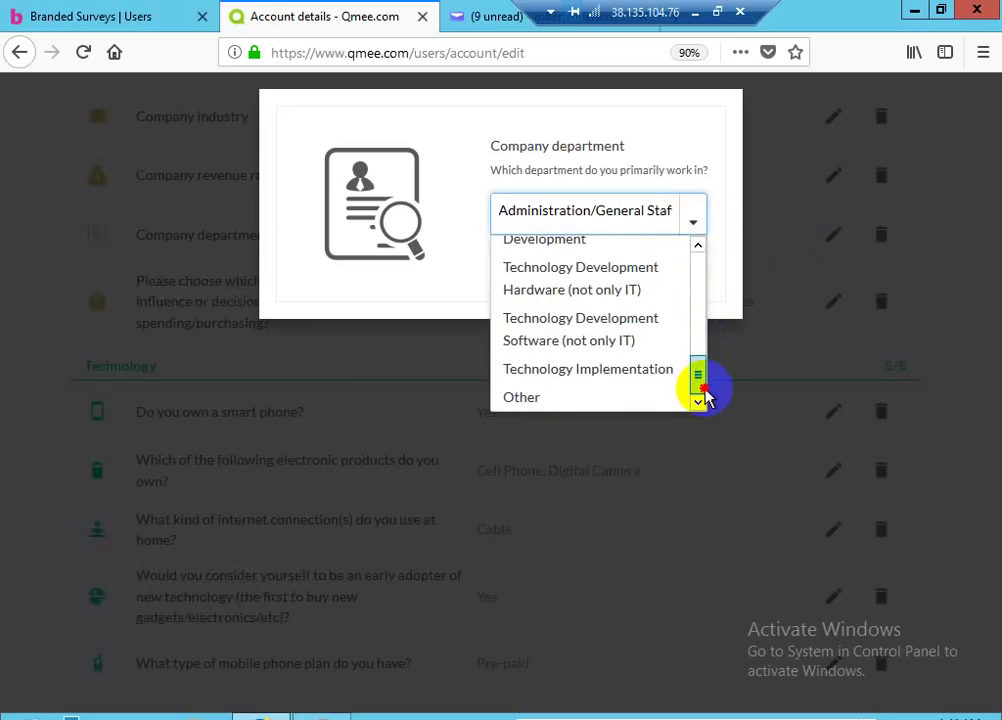
pyautogui.click(731, 190)
pyautogui.click(617, 263)
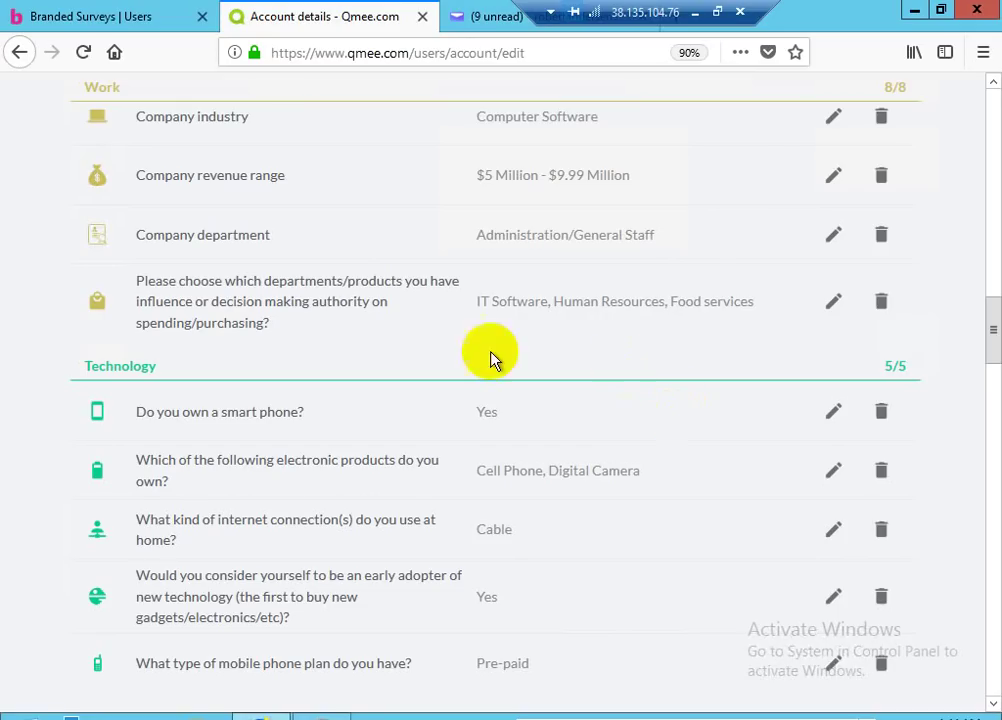
# - Remove Human Resources from the departments/products with purchasing influence question in the Work section and save the answer
pyautogui.click(835, 305)
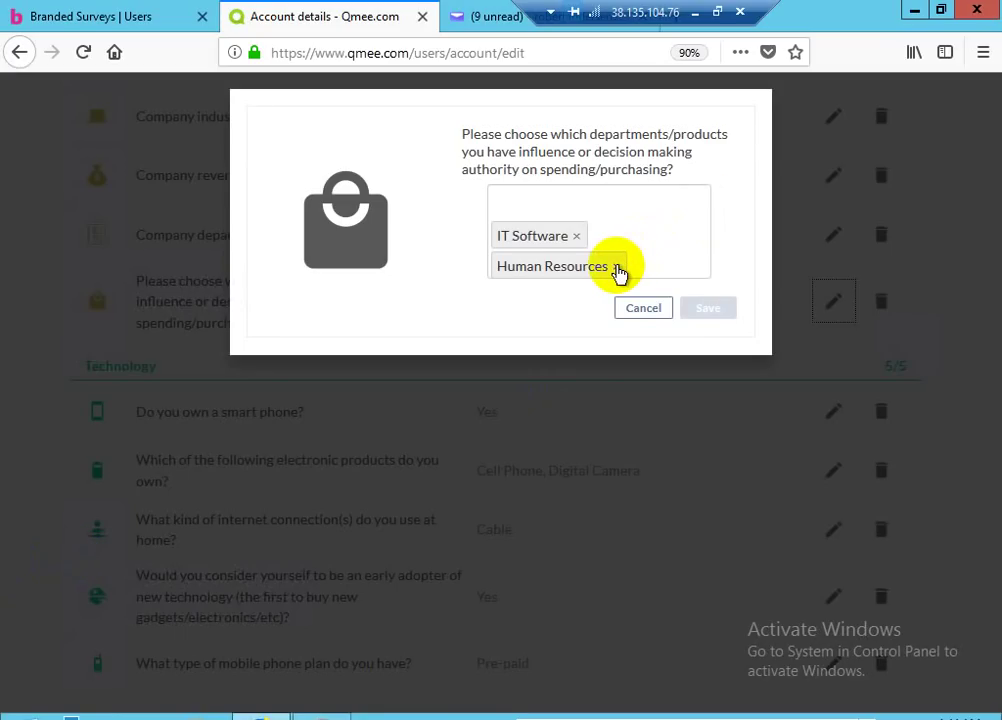
pyautogui.click(617, 270)
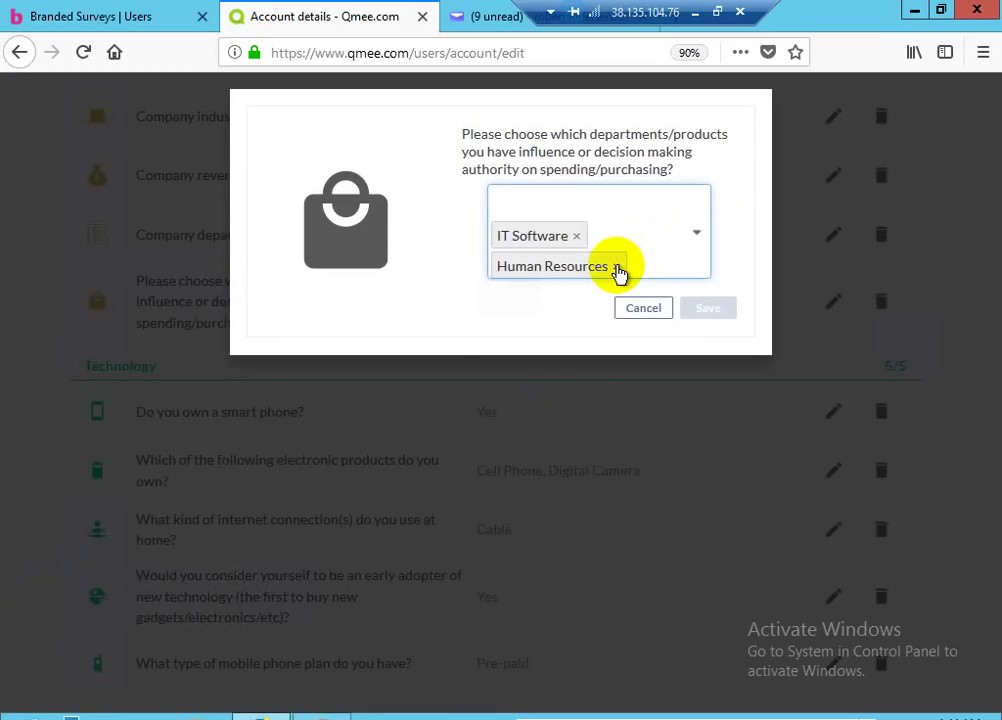
pyautogui.click(617, 270)
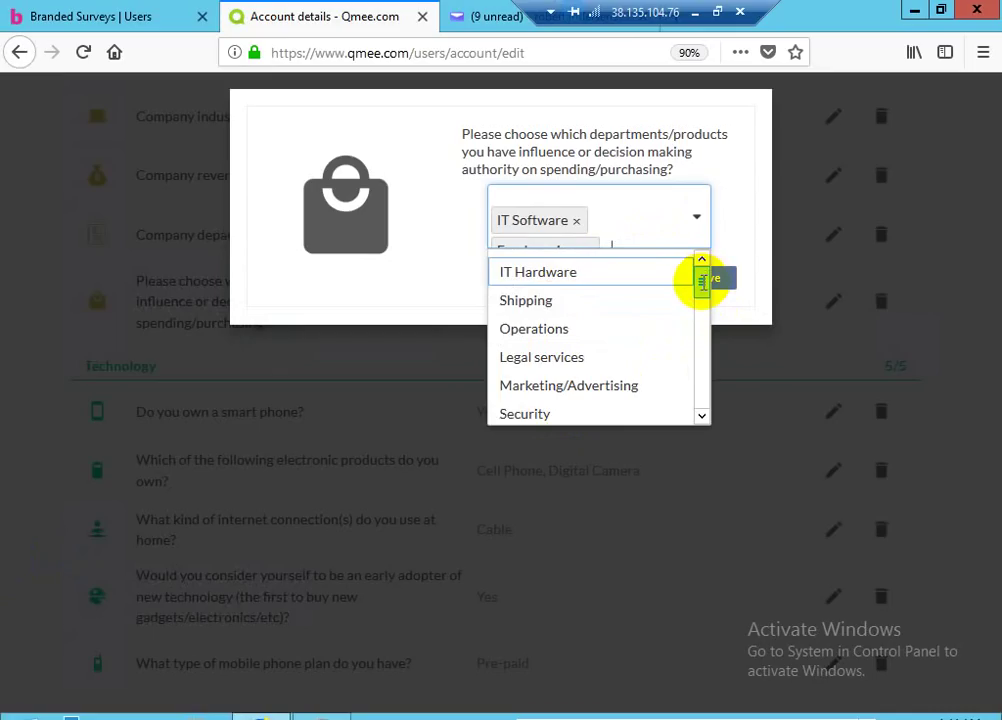
pyautogui.moveTo(700, 282); pyautogui.dragTo(700, 394)
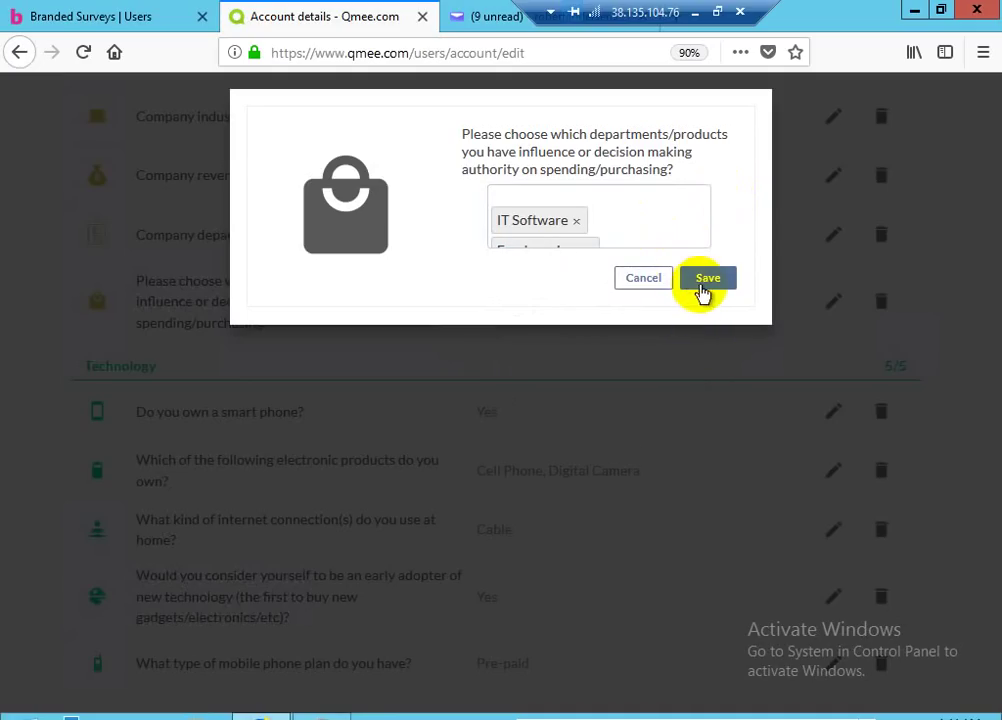
pyautogui.click(701, 284)
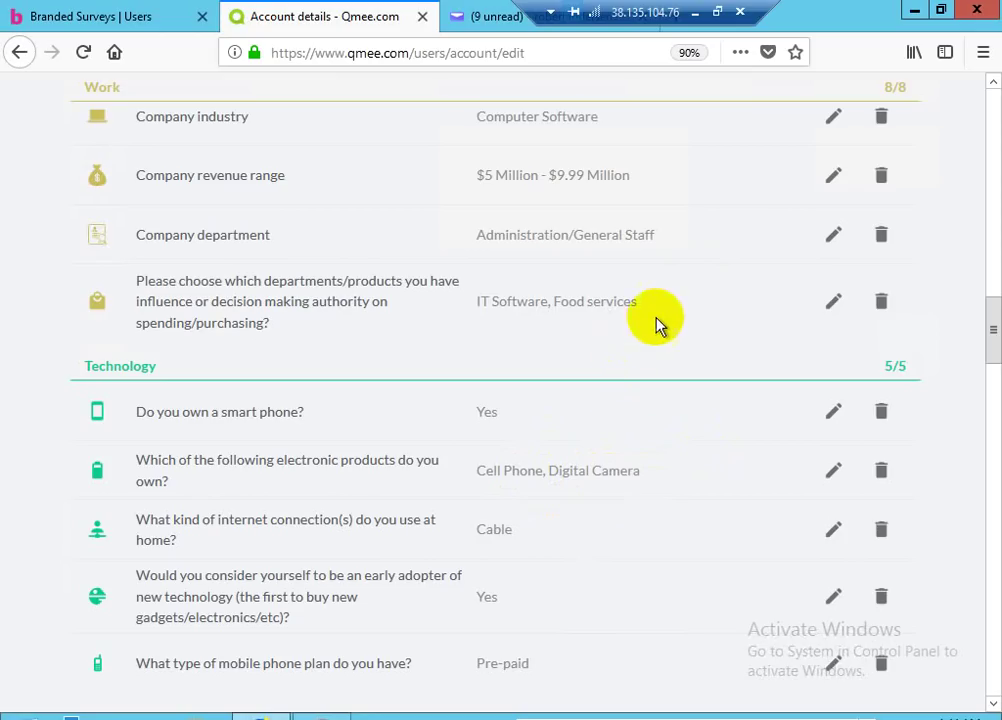
# - Reopen the purchasing influence question and try to edit its selected departments
pyautogui.click(835, 308)
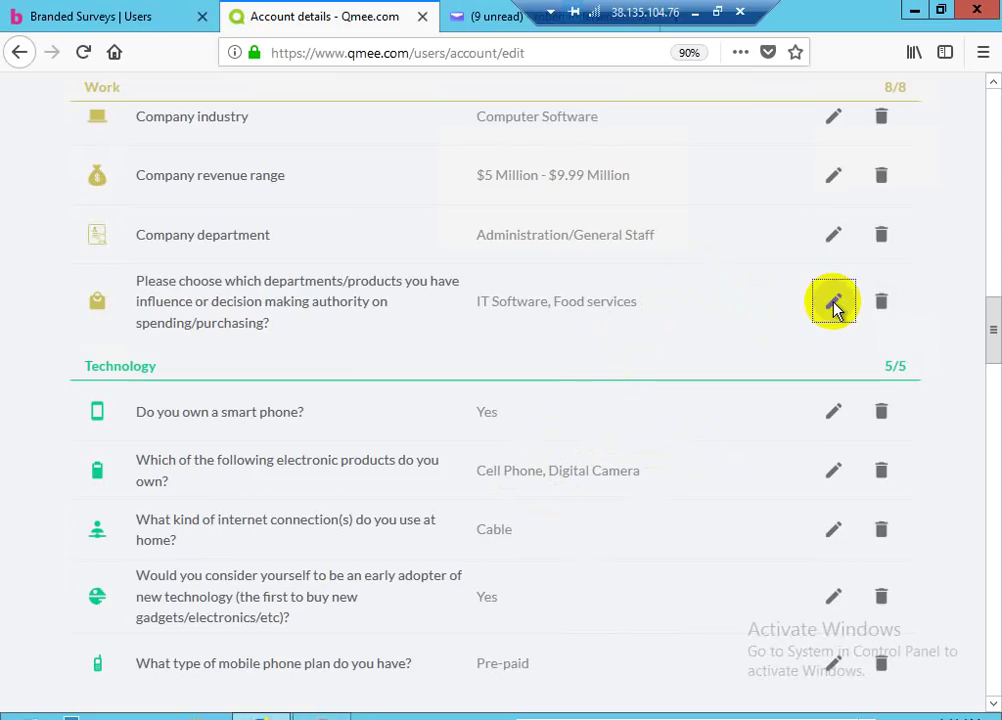
pyautogui.click(890, 298)
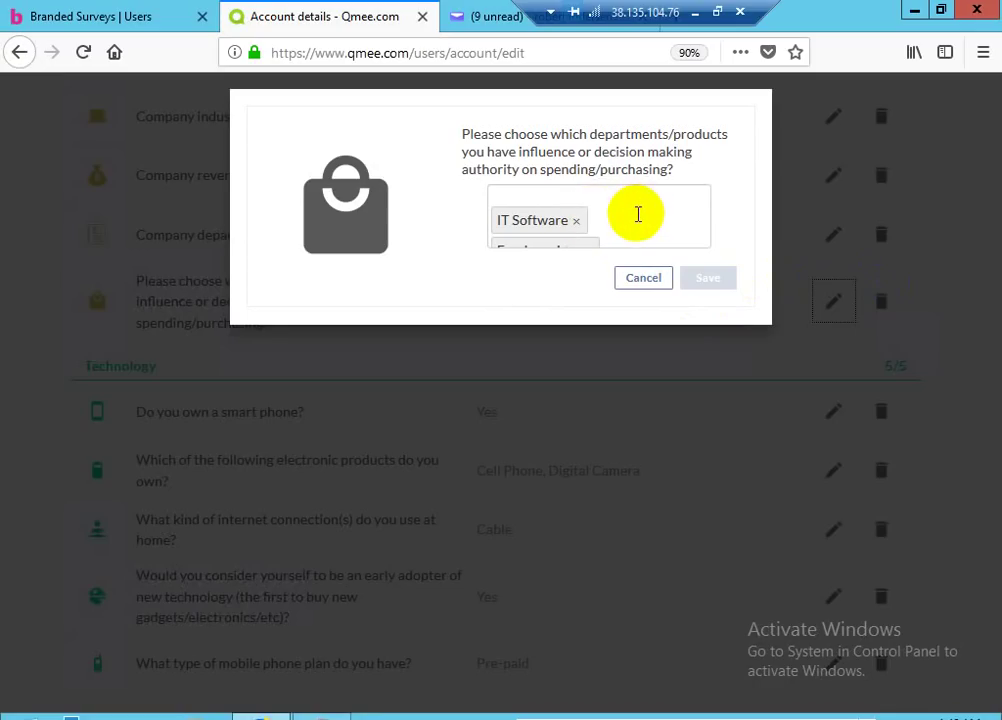
pyautogui.click(604, 212)
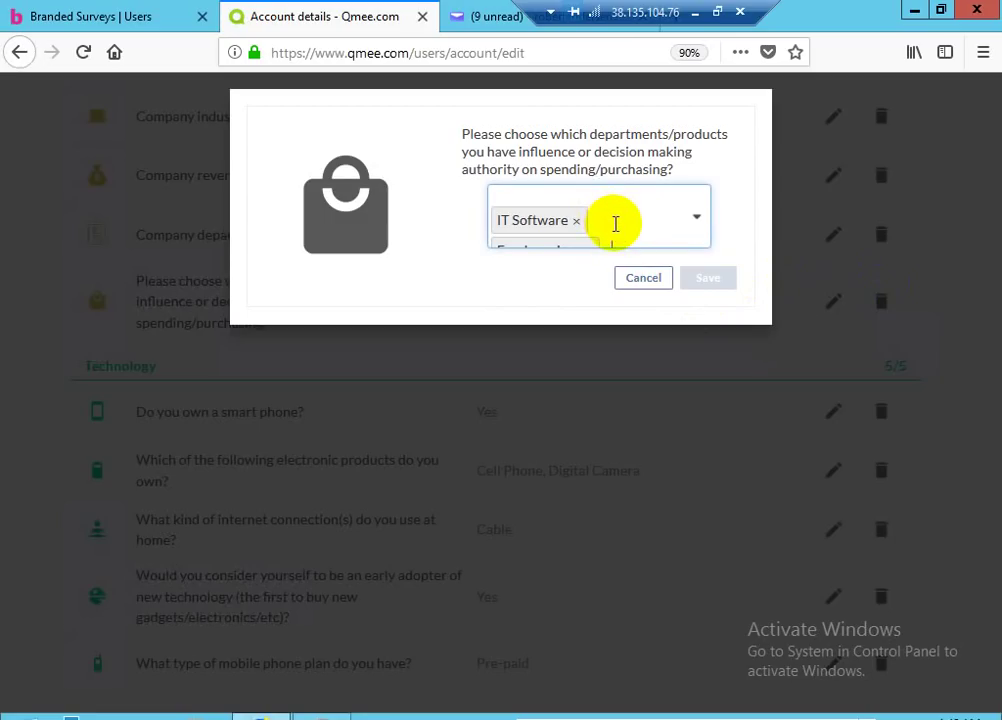
pyautogui.click(615, 224)
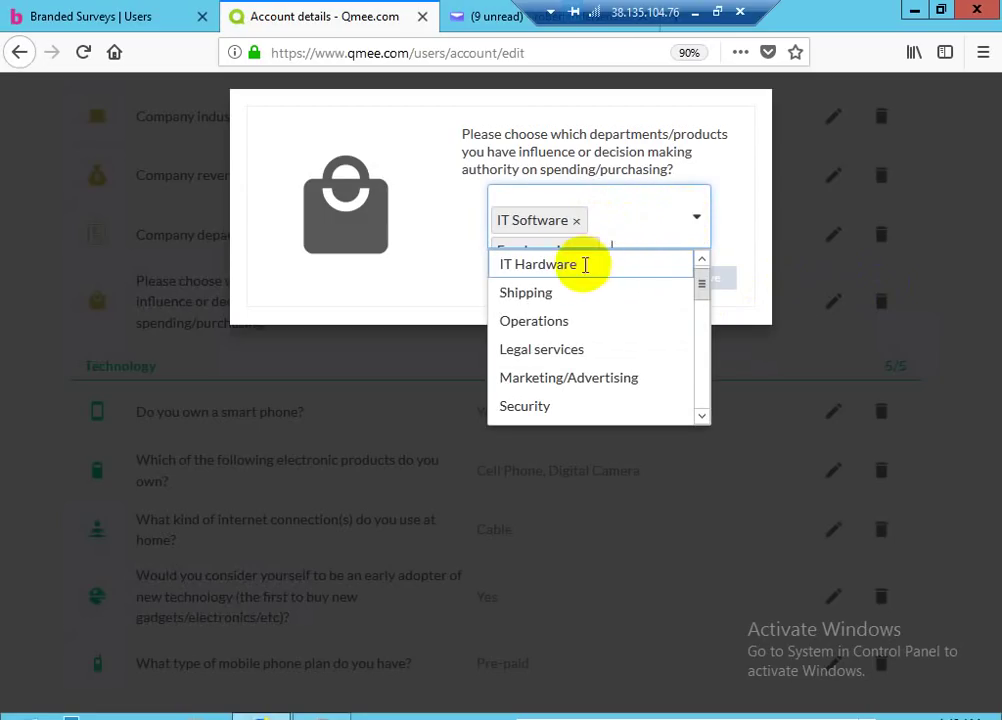
pyautogui.click(645, 226)
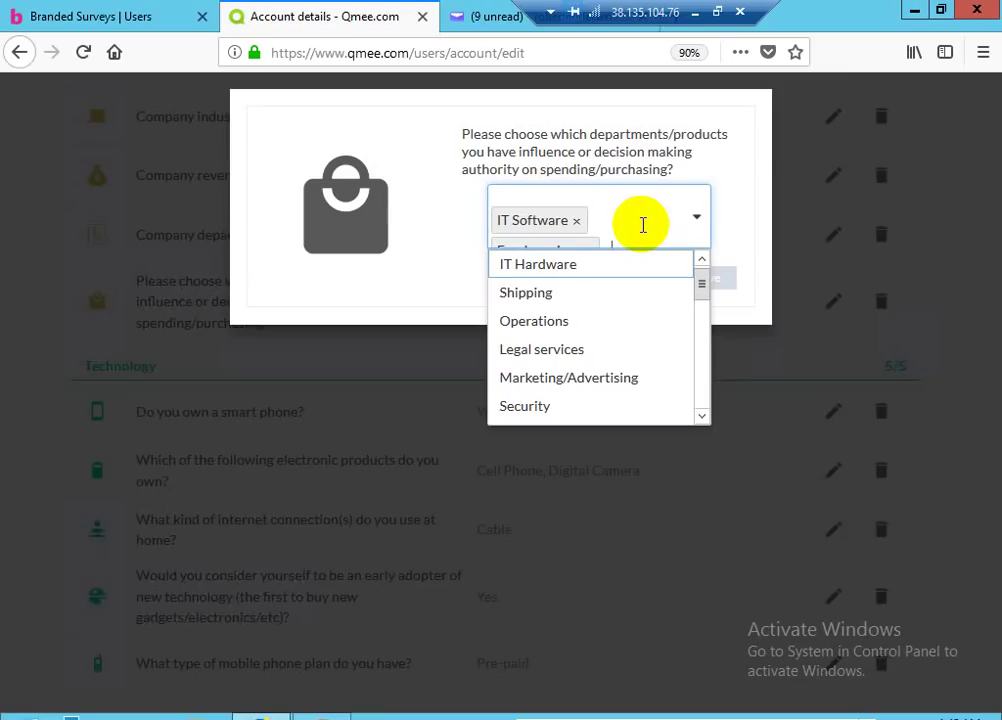
pyautogui.press('alt')
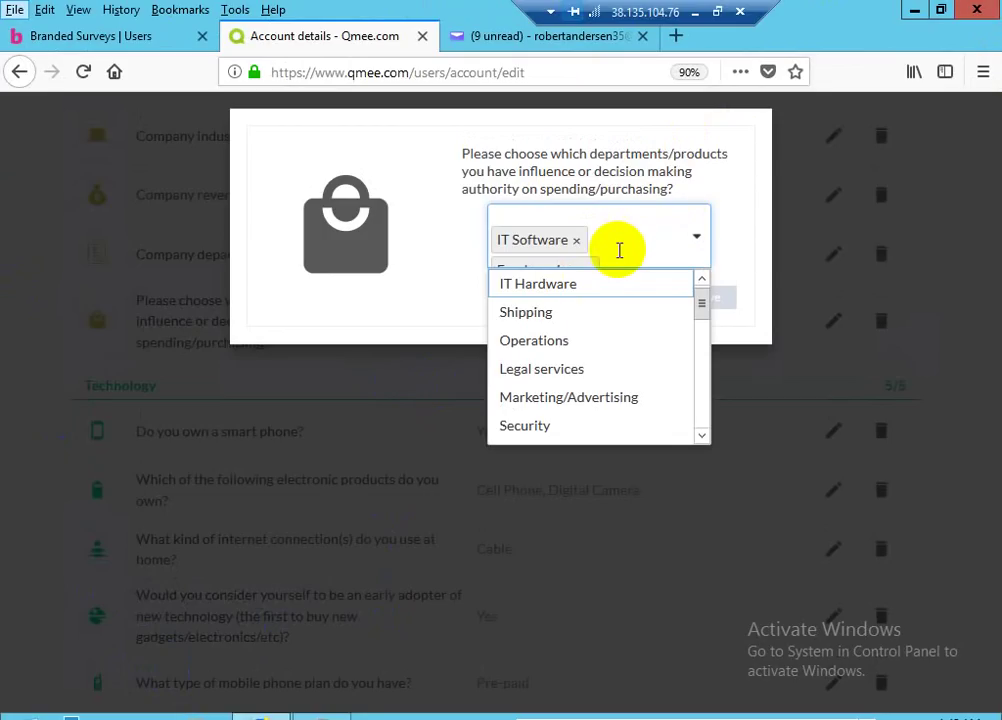
pyautogui.tripleClick(620, 250)
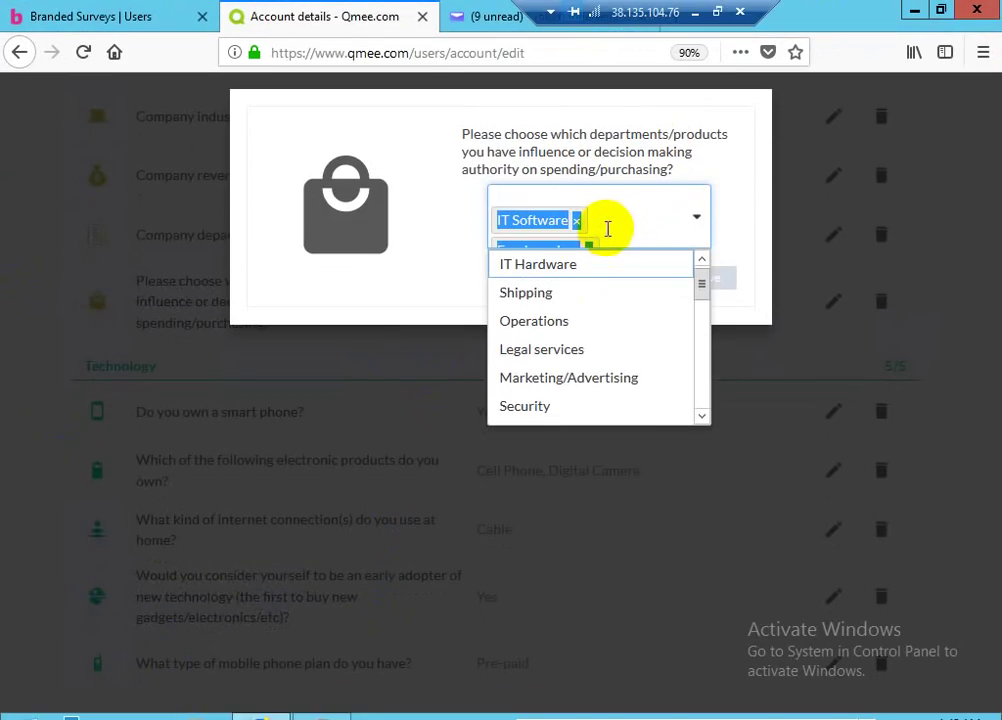
pyautogui.click(623, 247)
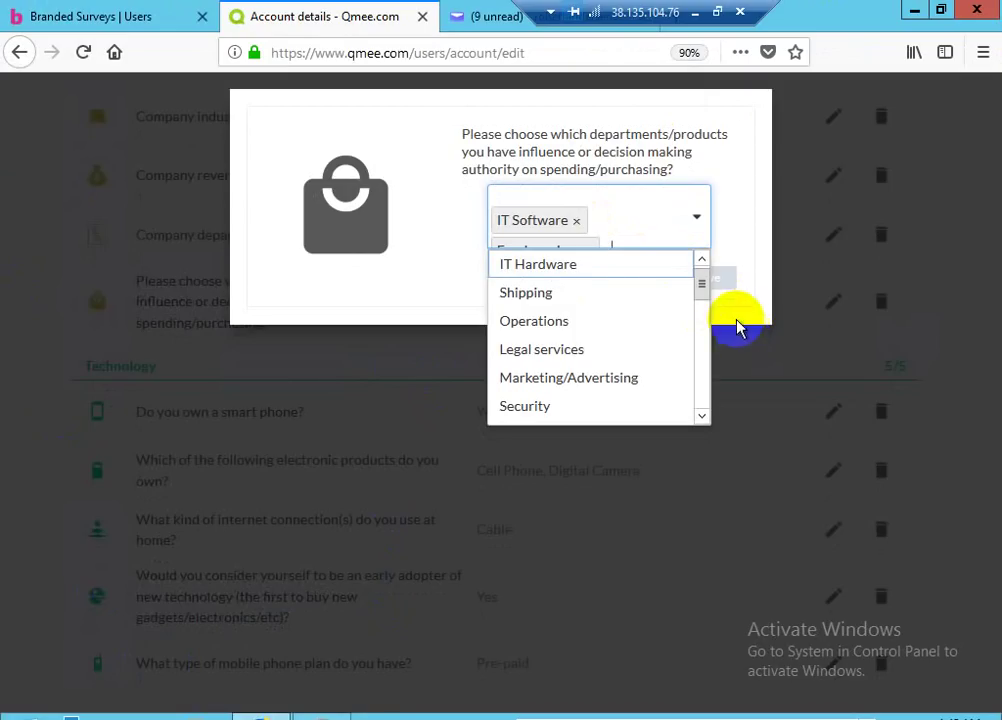
pyautogui.click(669, 216)
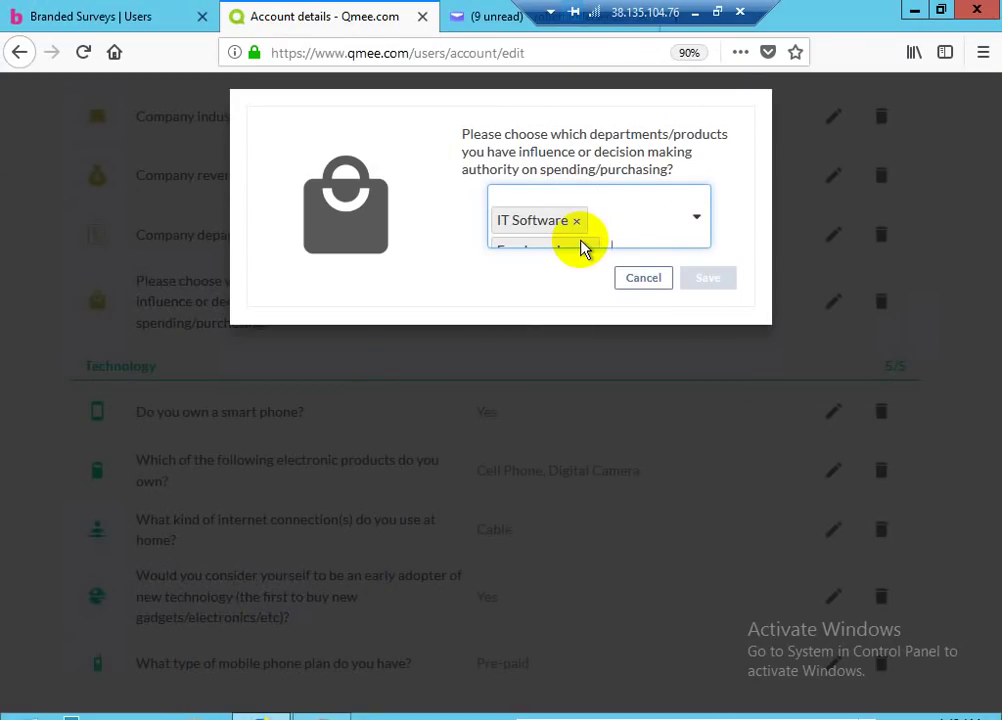
# - Try viewing the open purchasing influence question at 30% page zoom and restore the default zoom
pyautogui.hotkey('ctrl', '-')
pyautogui.hotkey('ctrl', '-')
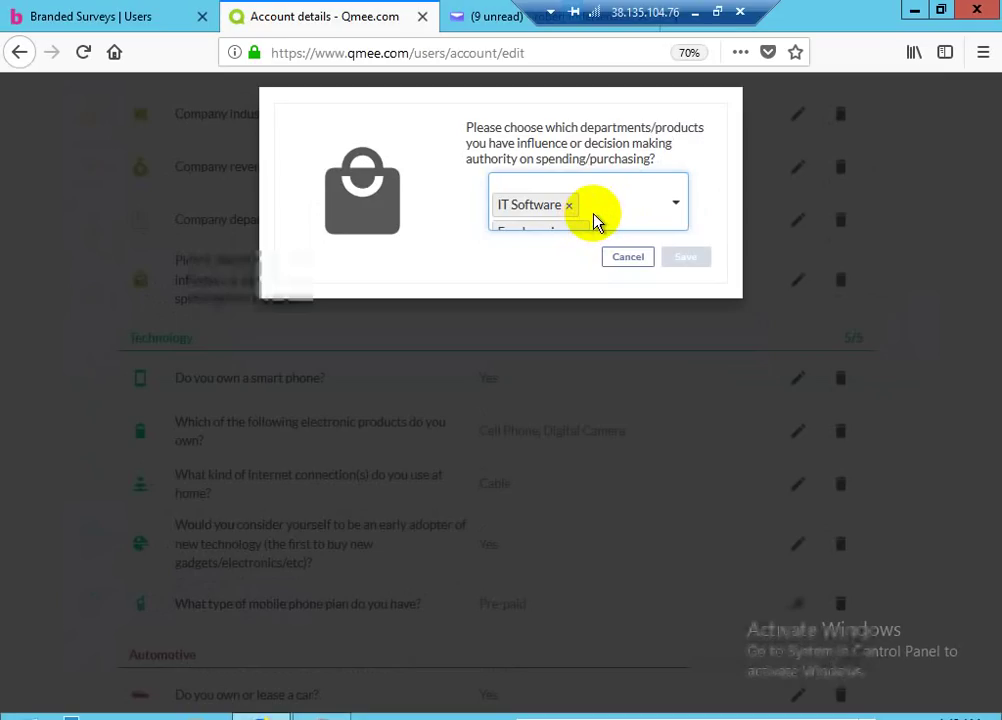
pyautogui.hotkey('ctrl', '-')
pyautogui.hotkey('ctrl', '-')
pyautogui.hotkey('ctrl', '-')
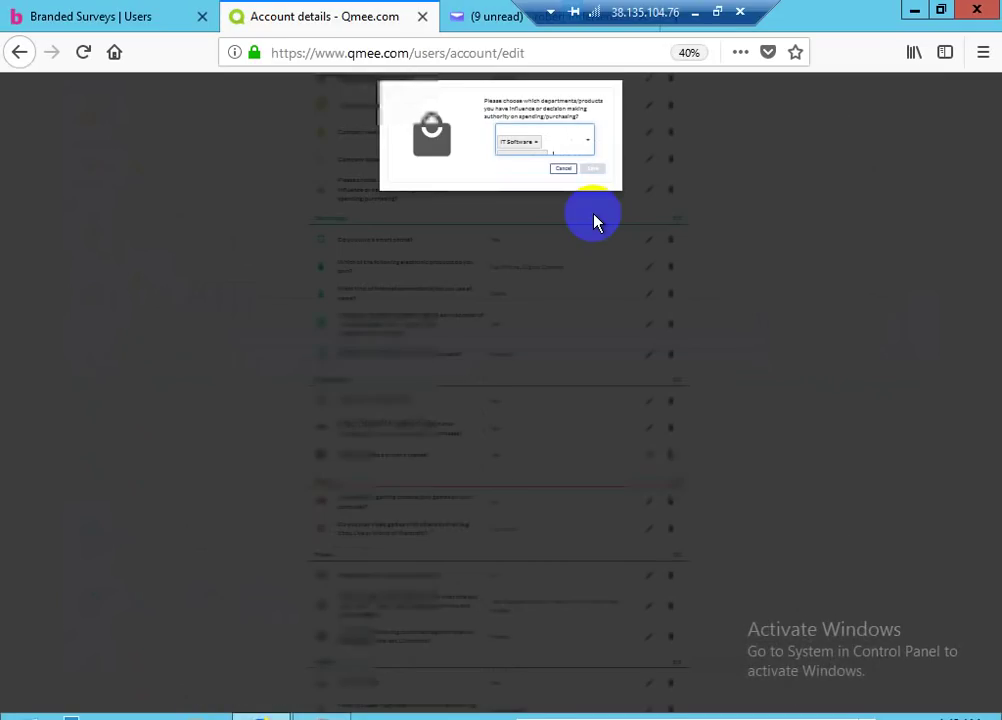
pyautogui.hotkey('ctrl', '-')
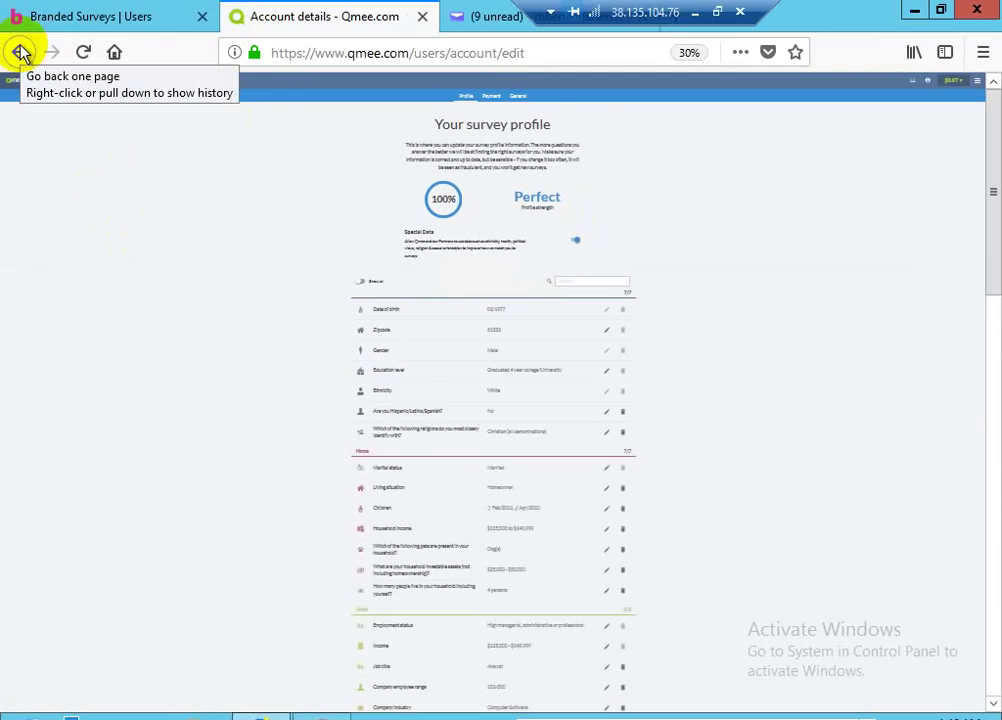
pyautogui.click(20, 52)
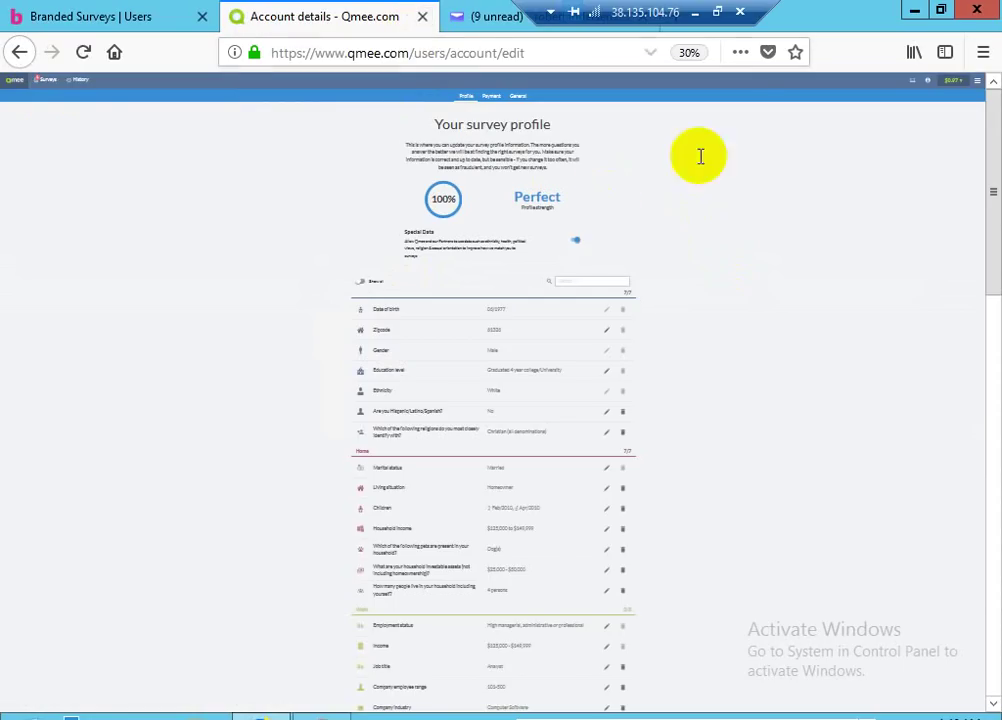
pyautogui.click(688, 56)
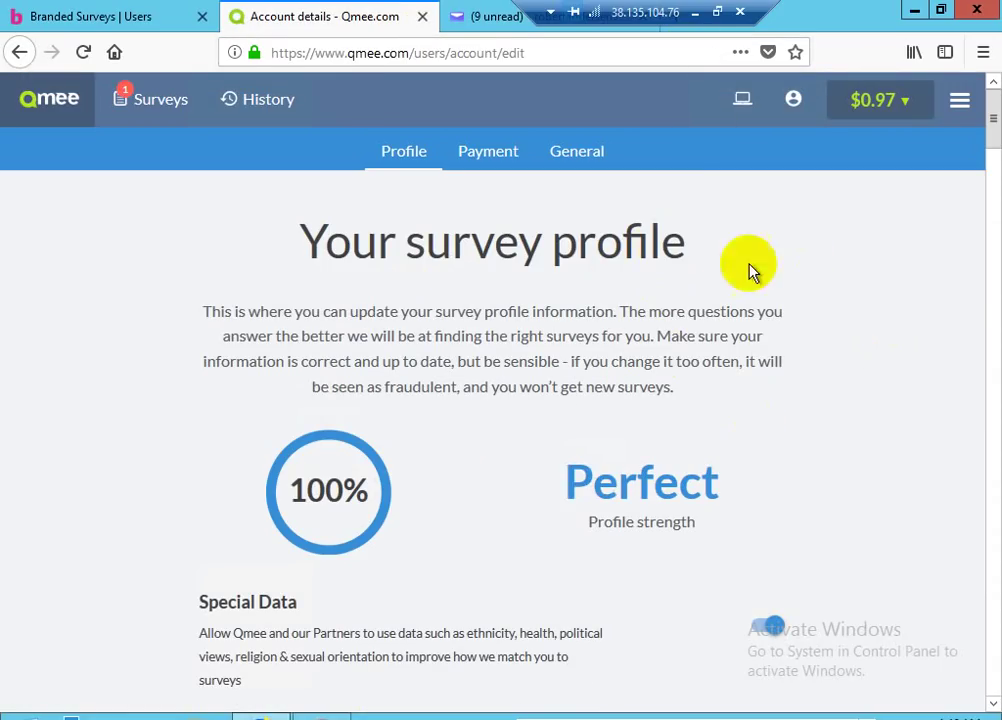
# - Remove Food services from the purchasing influence answer in the Work section, keeping only IT Software, and save it
pyautogui.click(993, 170)
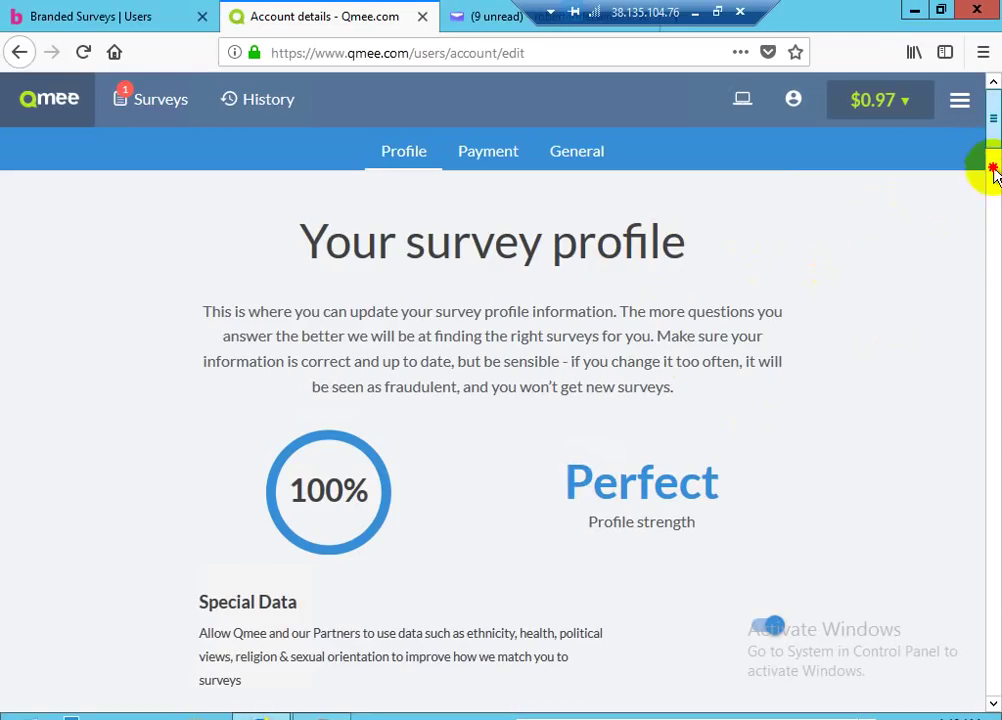
pyautogui.moveTo(993, 170)
pyautogui.mouseDown()
pyautogui.moveTo(993, 396)
pyautogui.moveTo(995, 320)
pyautogui.mouseUp()
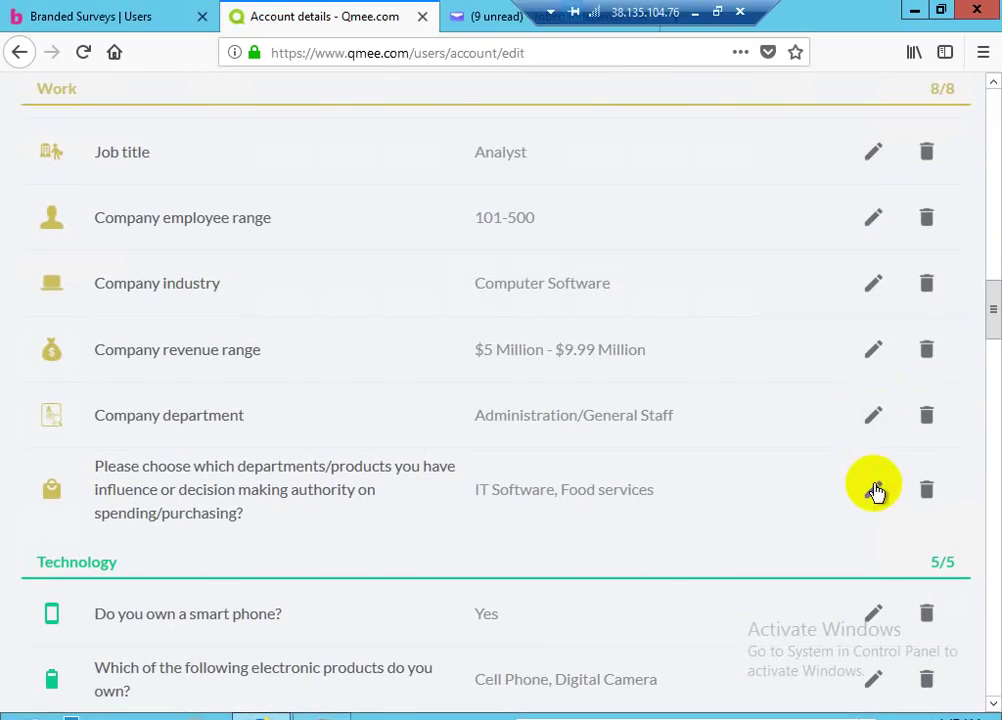
pyautogui.click(874, 490)
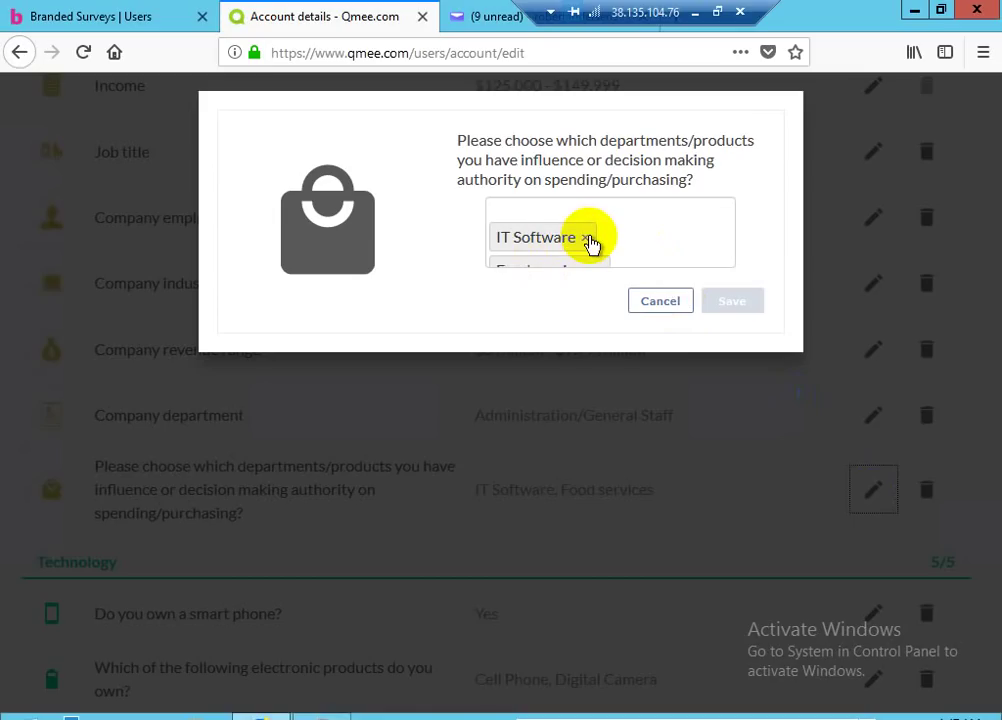
pyautogui.click(588, 240)
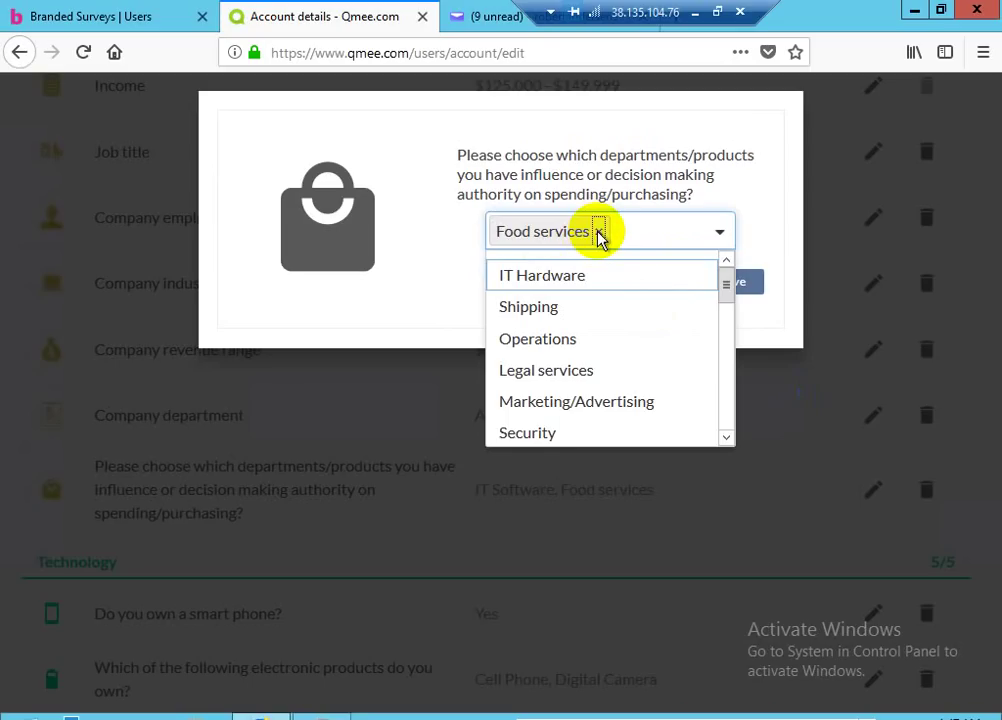
pyautogui.click(600, 234)
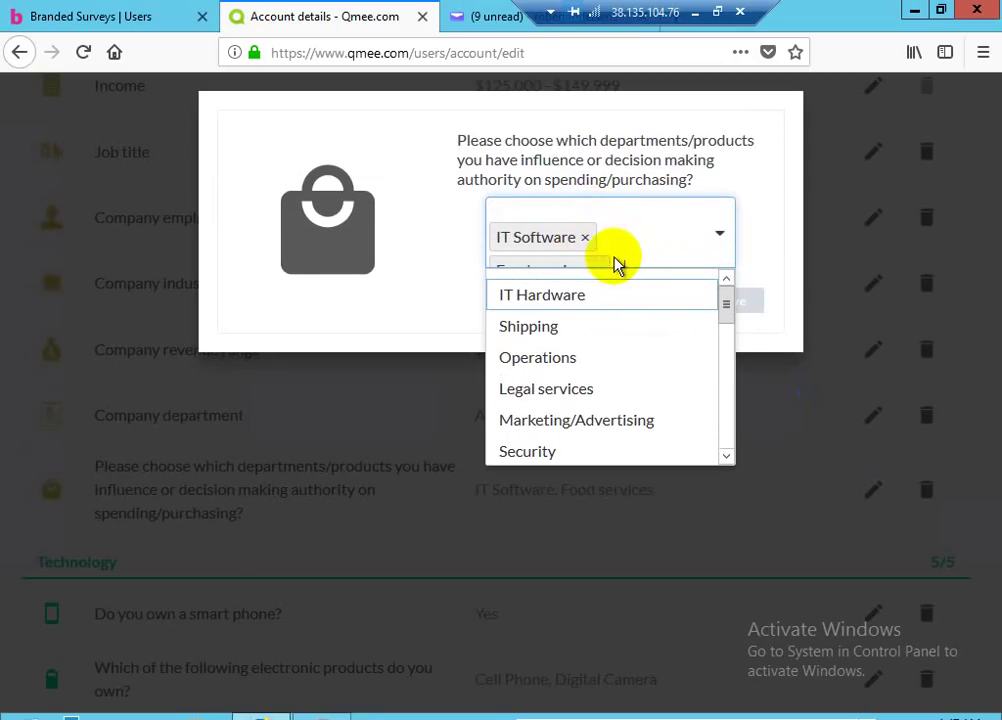
pyautogui.click(598, 264)
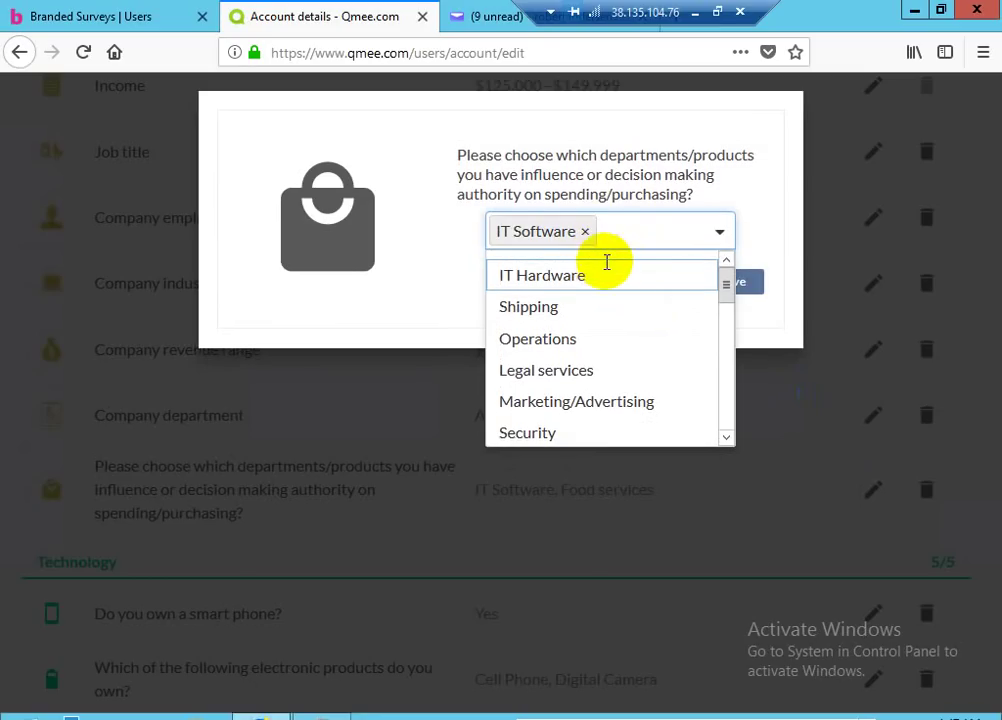
pyautogui.click(745, 288)
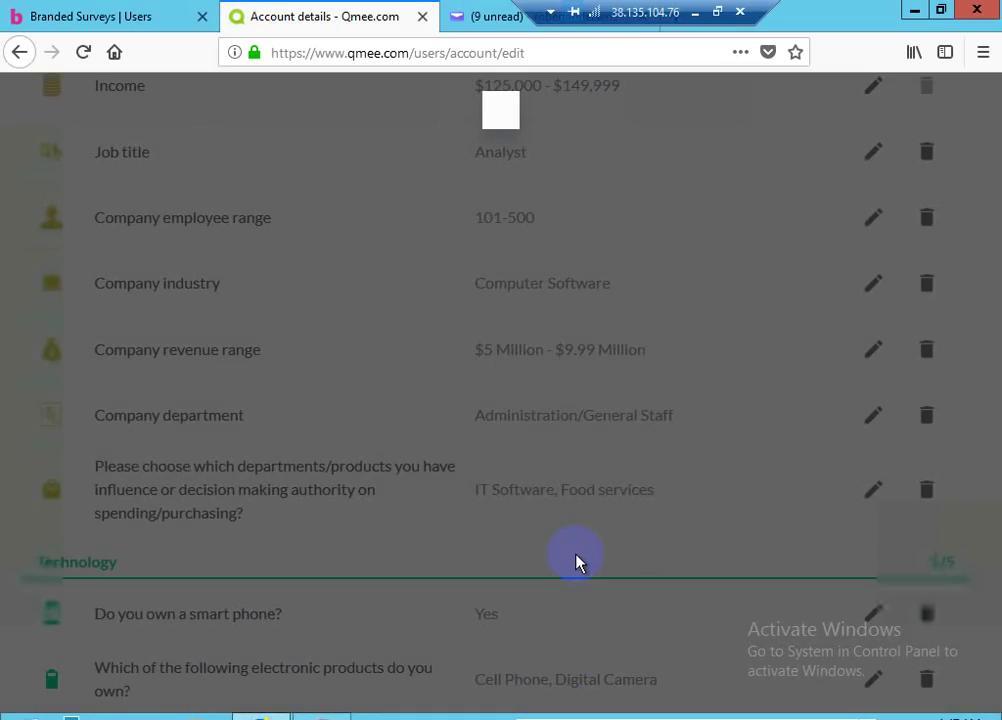
pyautogui.press('alt')
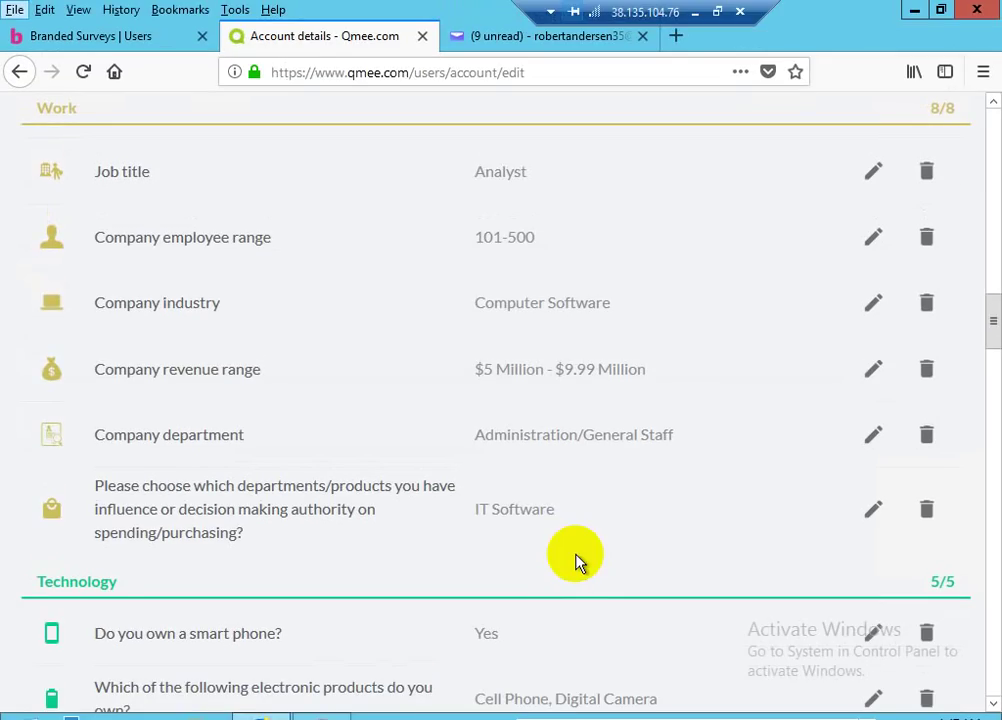
pyautogui.press('alt')
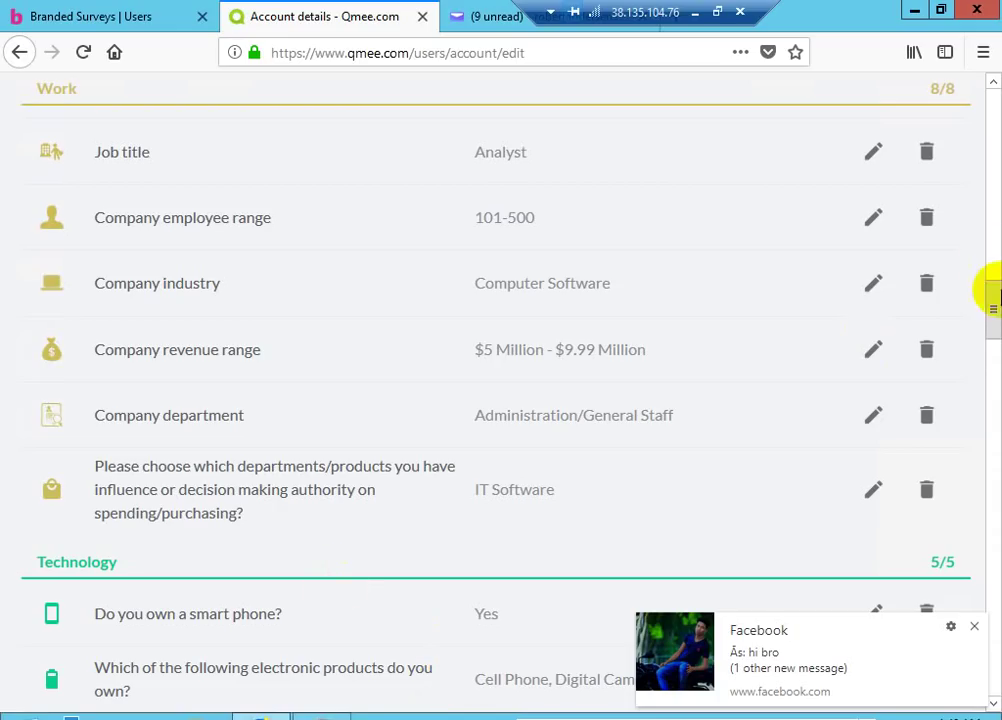
# - Dismiss the Facebook notification and review the profile answers in the Technology, Automotive and Gaming sections
pyautogui.click(995, 308)
pyautogui.moveTo(995, 308); pyautogui.dragTo(995, 380)
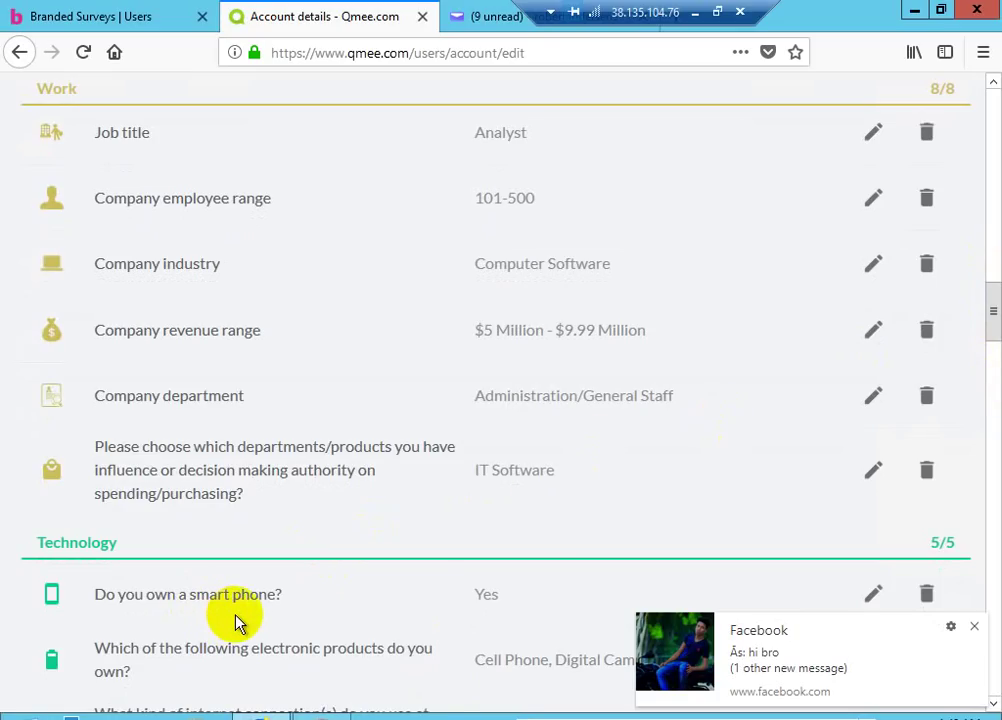
pyautogui.click(975, 628)
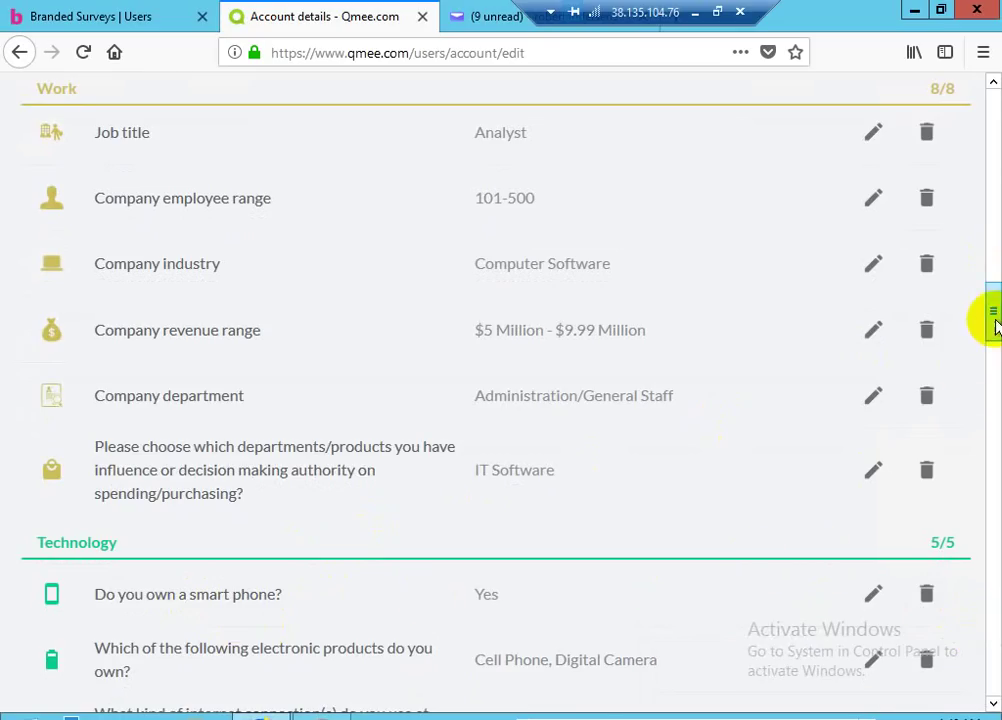
pyautogui.scroll(-1, 989, 358)
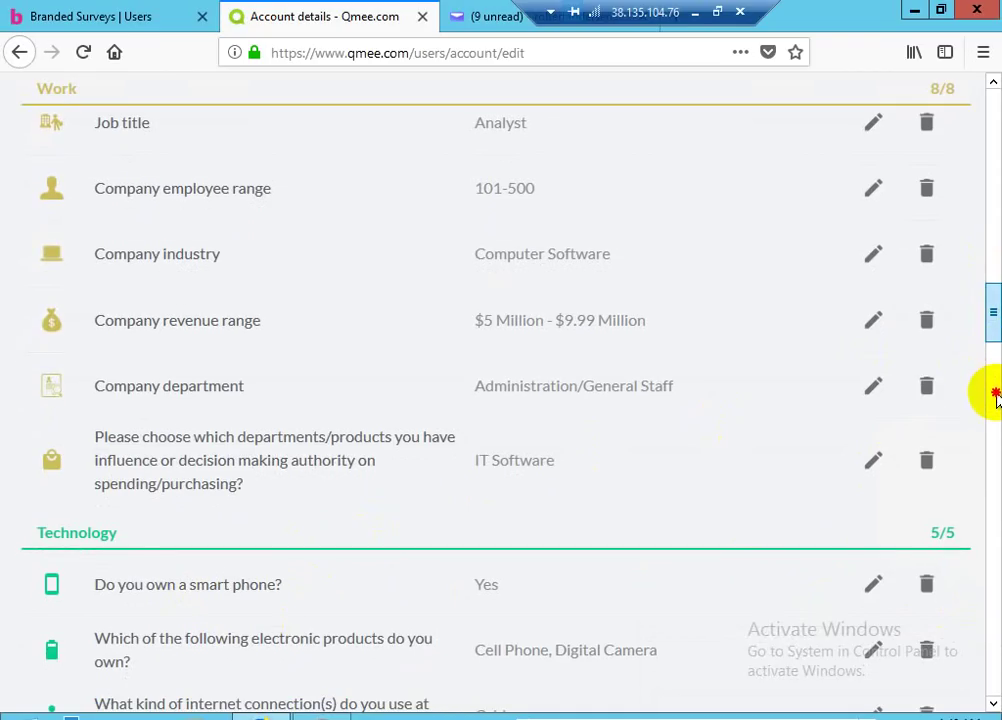
pyautogui.scroll(-1, 995, 395)
pyautogui.scroll(-3, 993, 398)
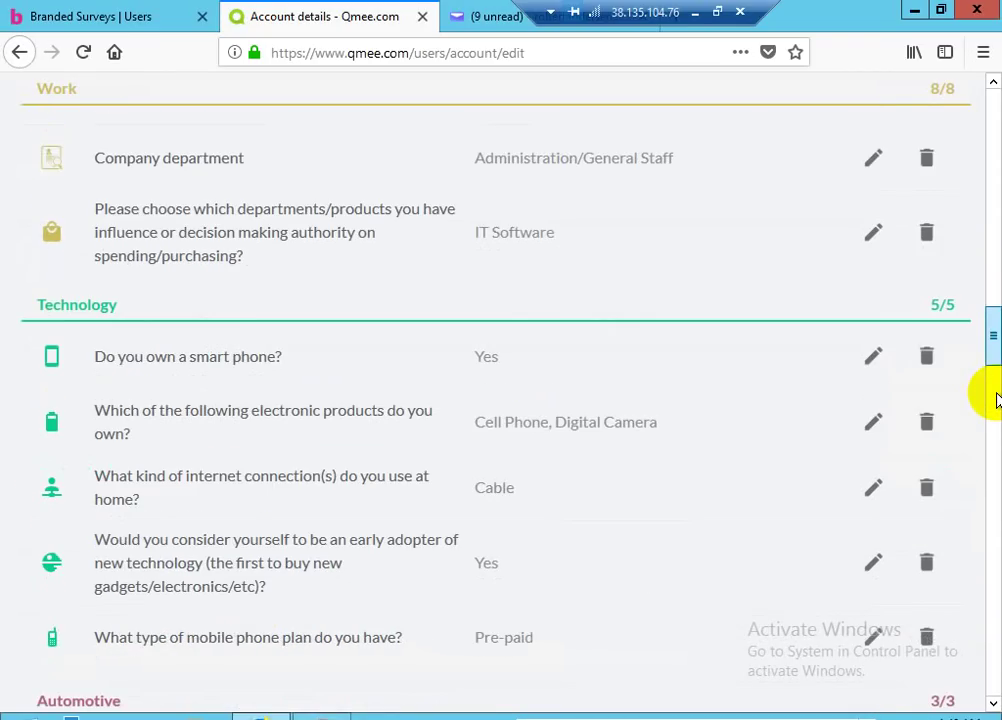
pyautogui.scroll(-3, 253, 429)
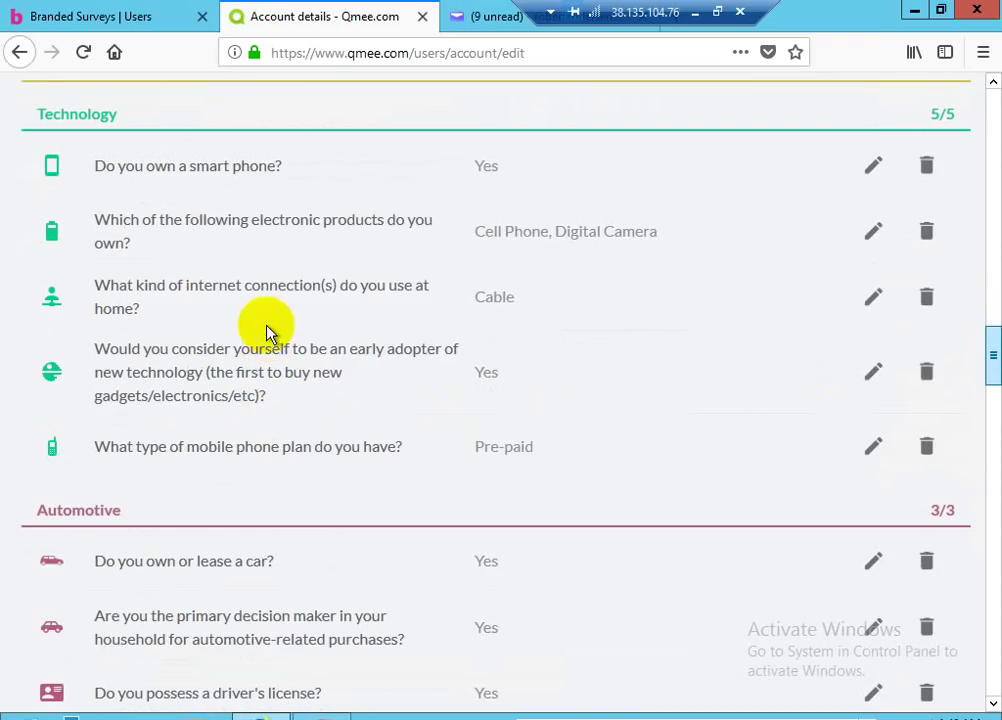
pyautogui.scroll(-1, 300, 260)
pyautogui.scroll(-3, 260, 268)
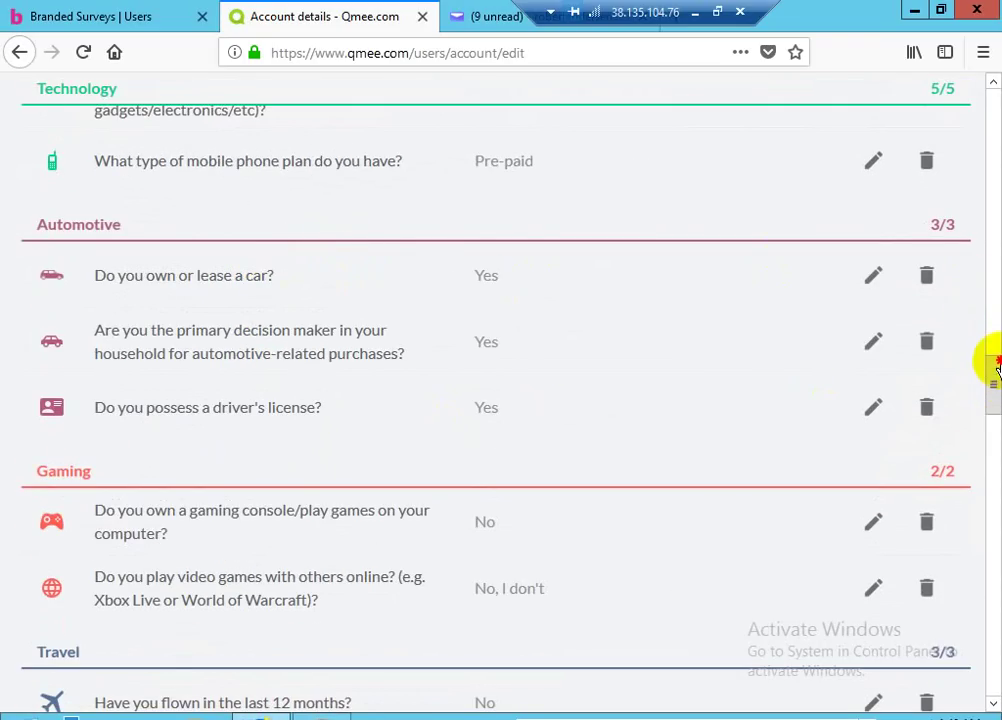
pyautogui.scroll(2, 990, 340)
pyautogui.scroll(5, 995, 335)
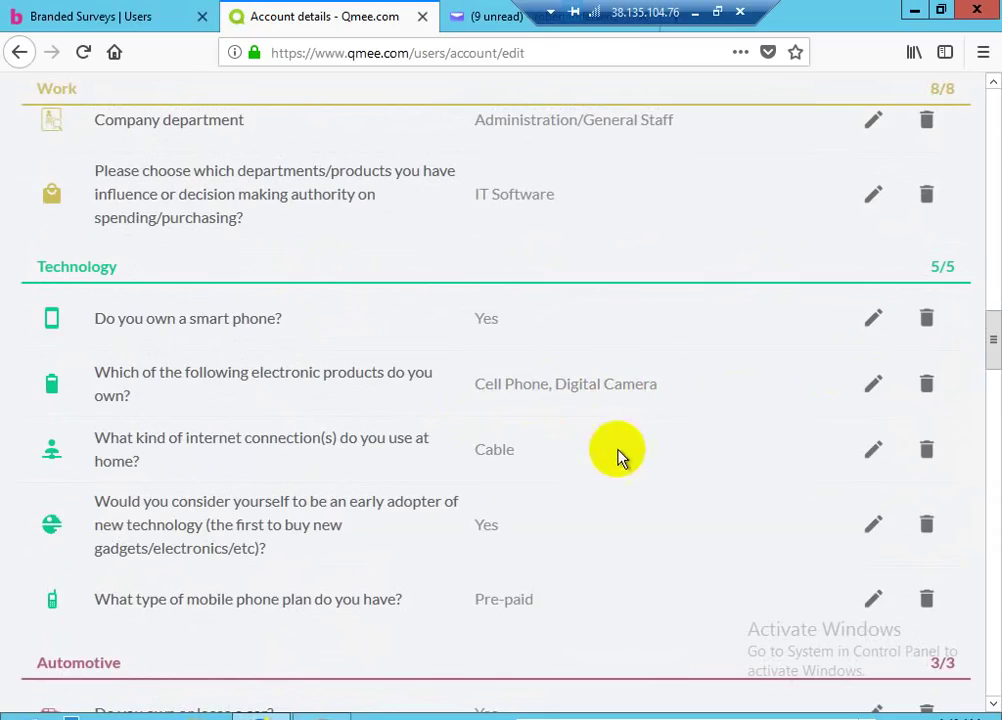
# - Replace Cable with Satellite and Wireless as the home internet connections in the Technology section and save the answer
pyautogui.click(875, 455)
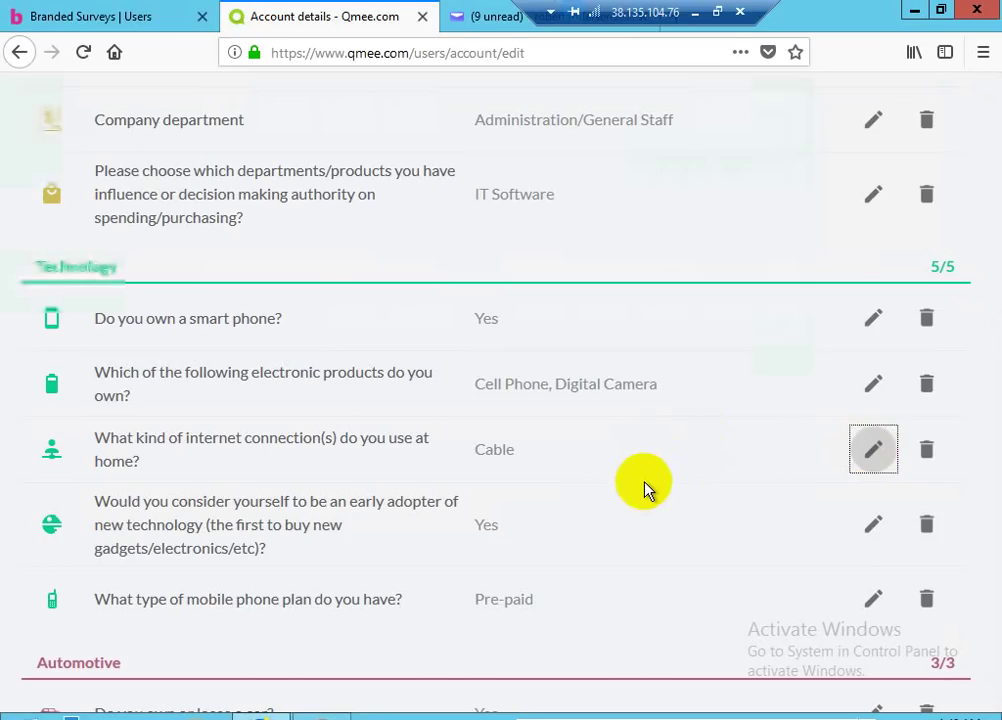
pyautogui.press('alt')
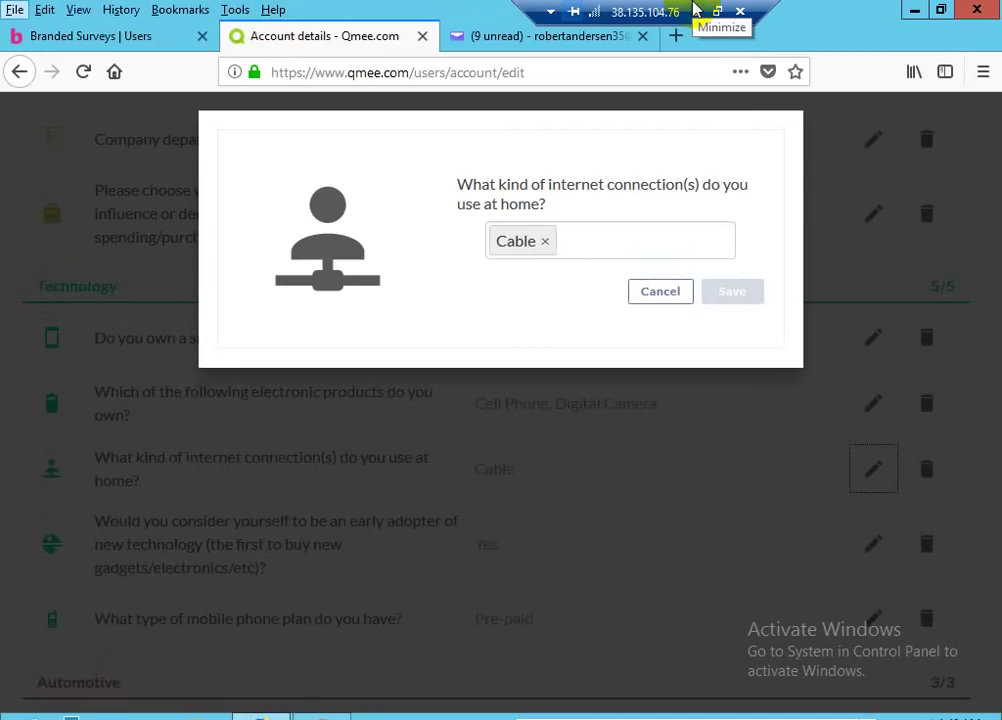
pyautogui.press('Escape')
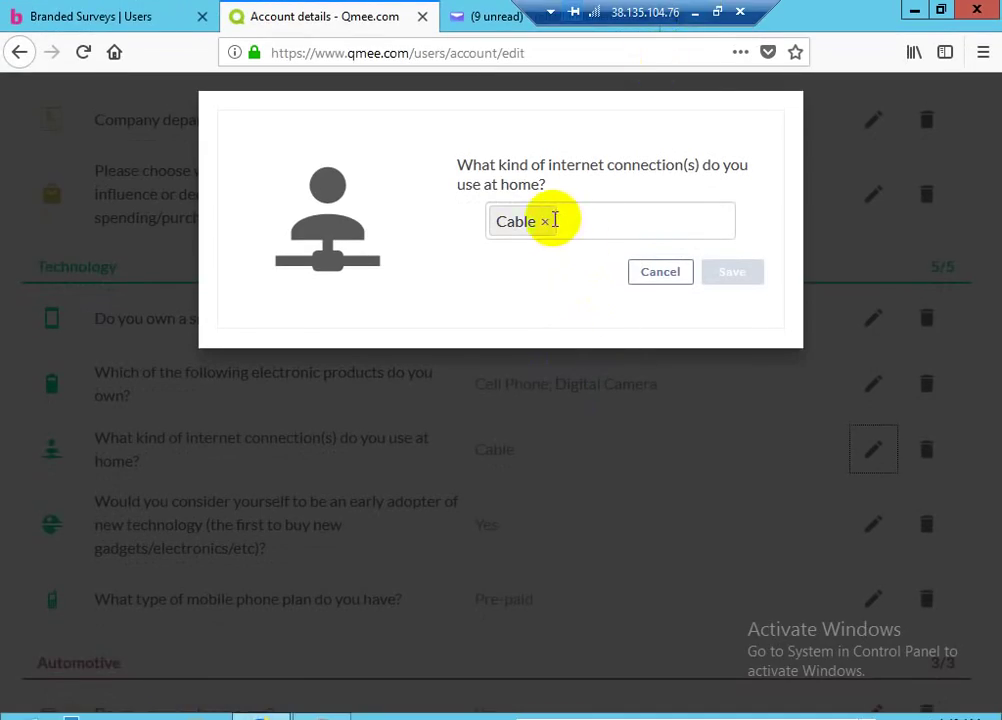
pyautogui.click(575, 230)
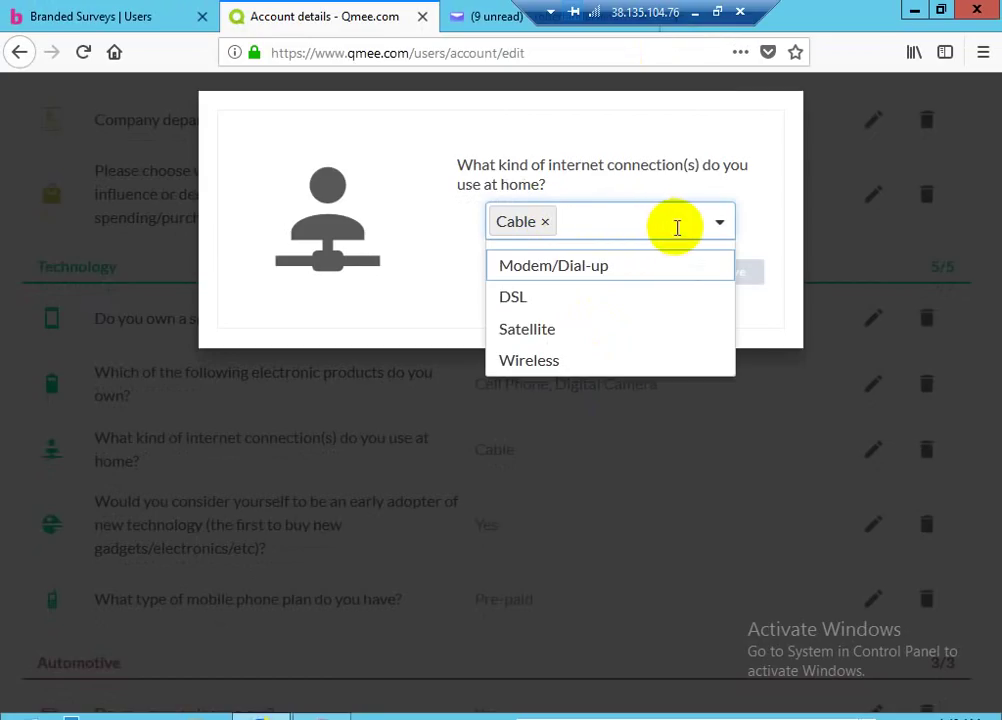
pyautogui.click(555, 330)
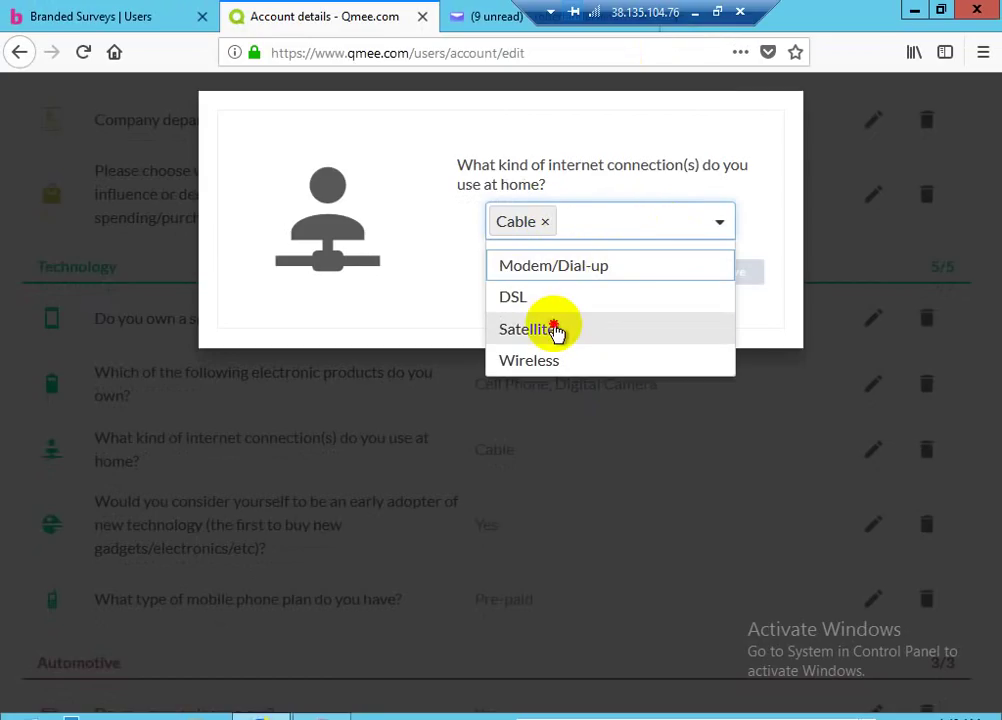
pyautogui.click(544, 222)
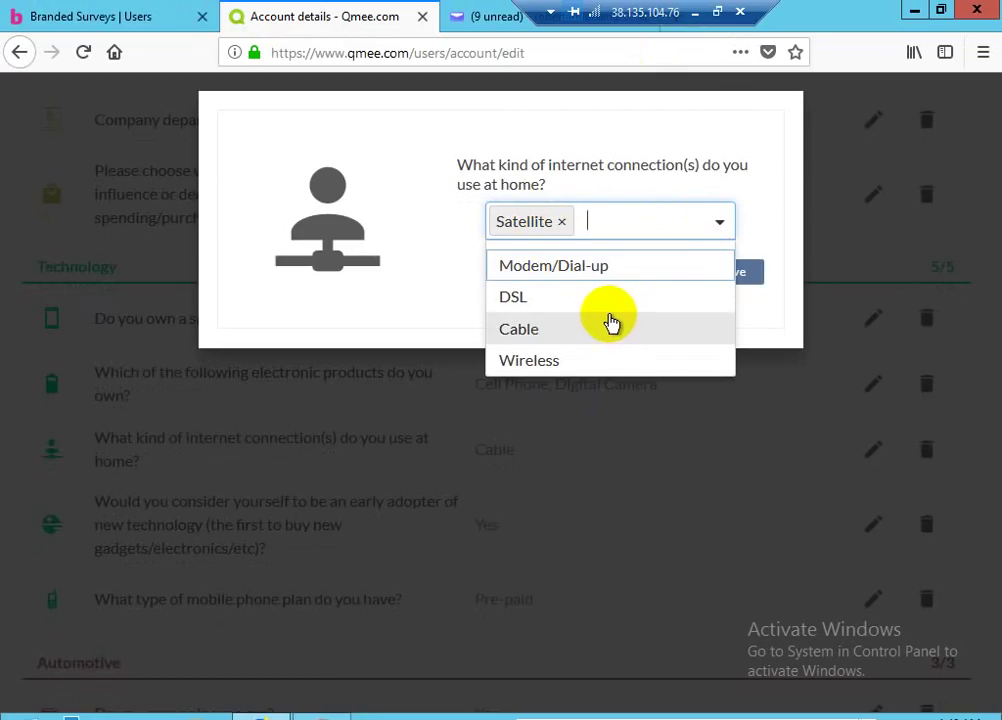
pyautogui.click(556, 370)
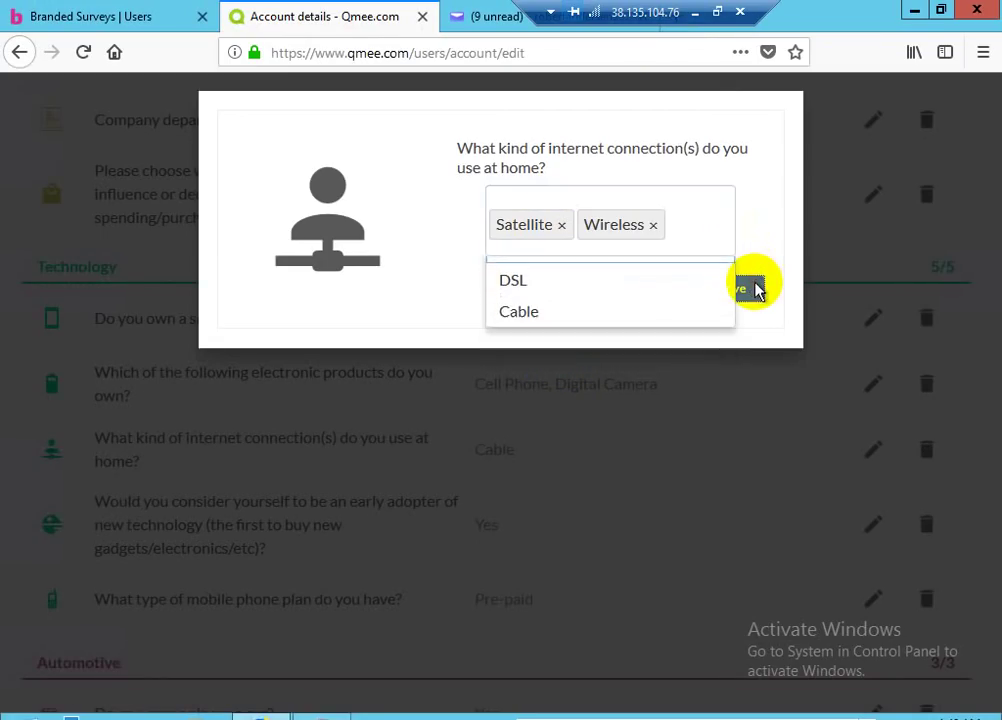
pyautogui.click(752, 288)
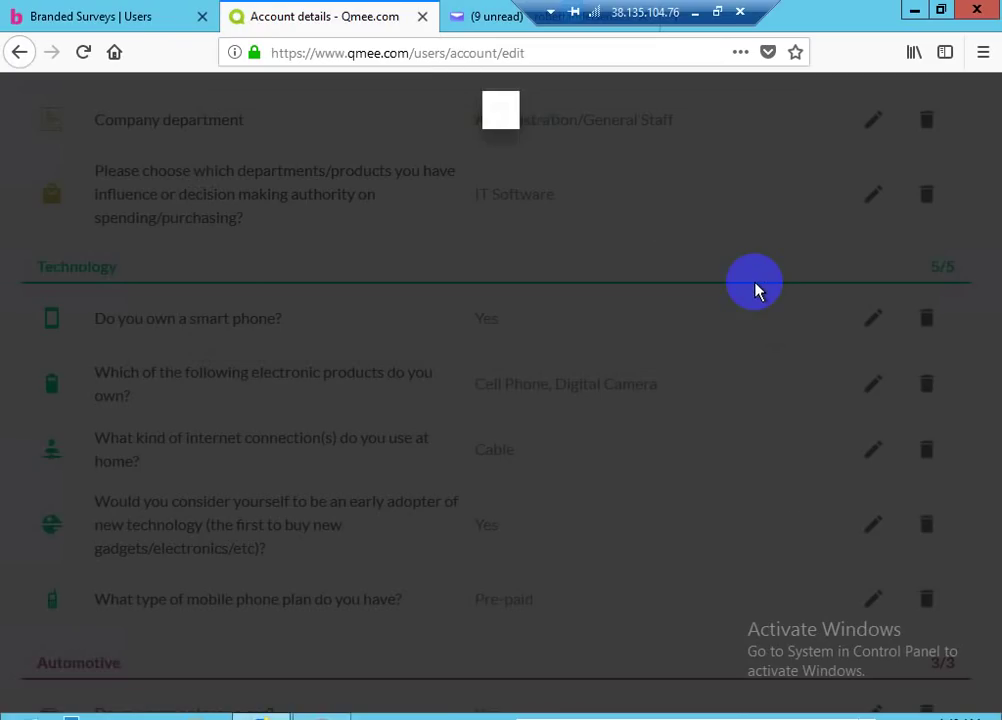
pyautogui.click(475, 338)
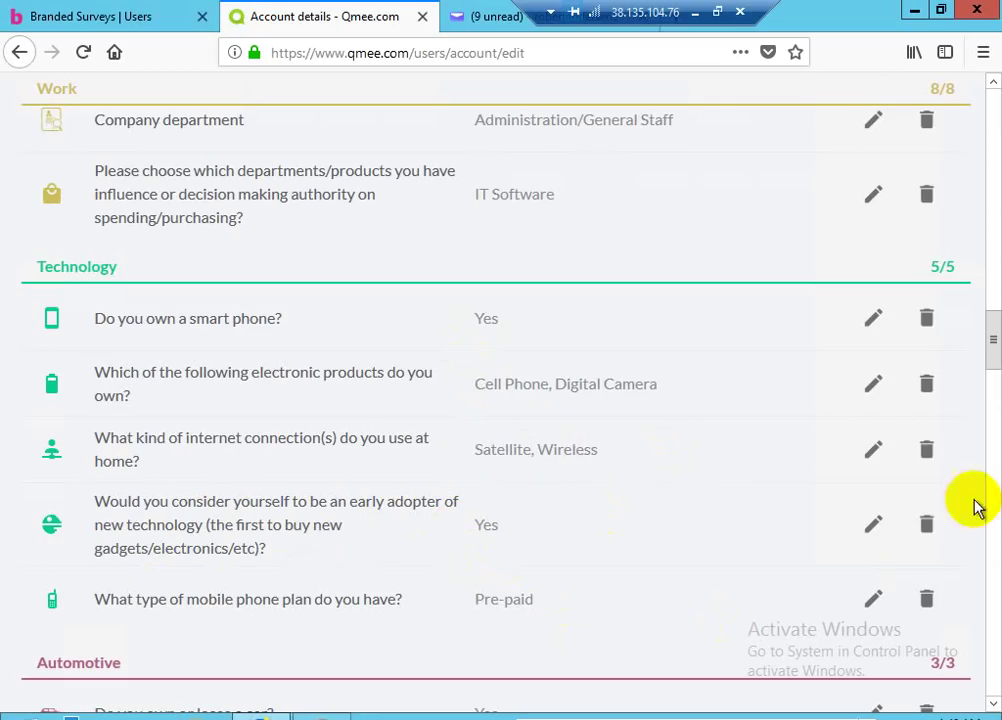
# - Set the gaming console/computer games question in the Gaming section to Yes and save the answer
pyautogui.moveTo(993, 352); pyautogui.dragTo(993, 388)
pyautogui.scroll(-3, 988, 386)
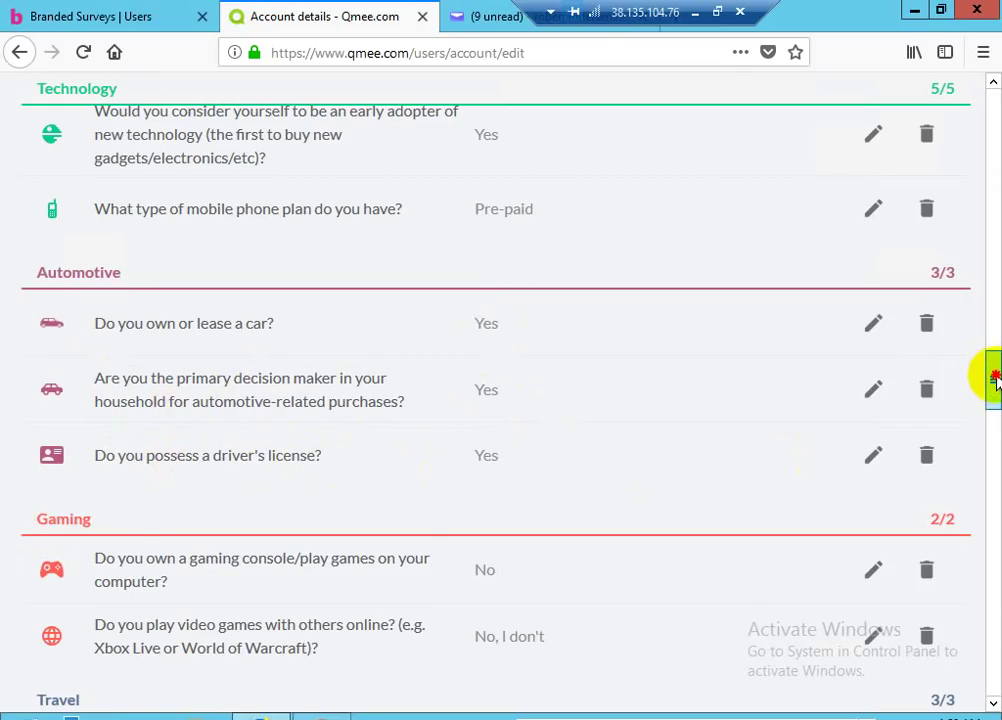
pyautogui.moveTo(994, 392); pyautogui.dragTo(995, 408)
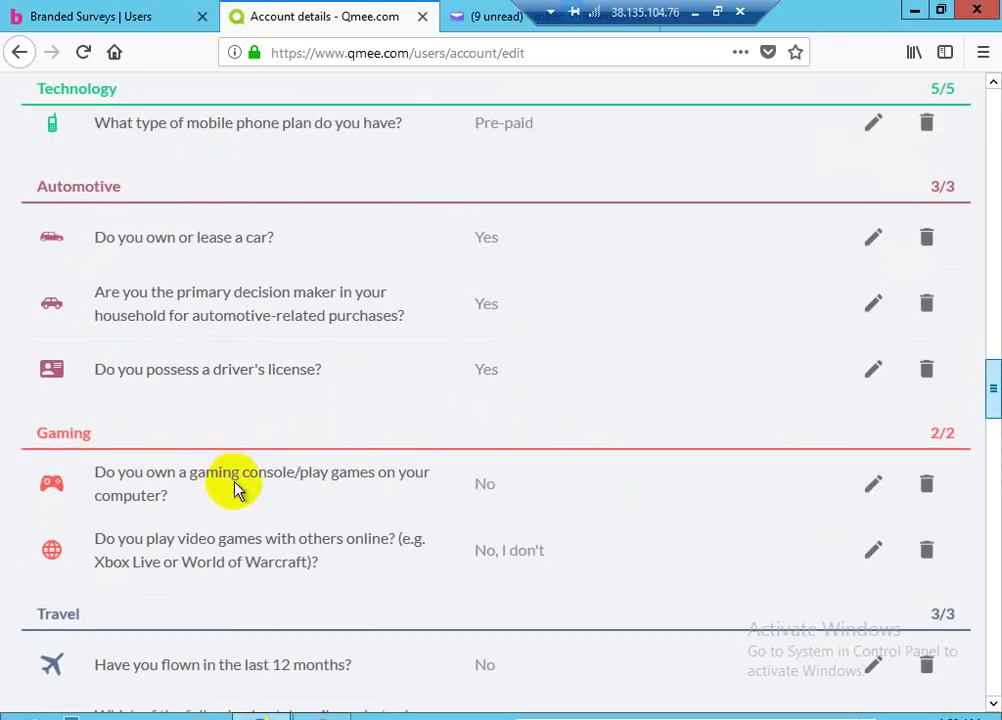
pyautogui.scroll(-2, 769, 470)
pyautogui.scroll(-3, 855, 392)
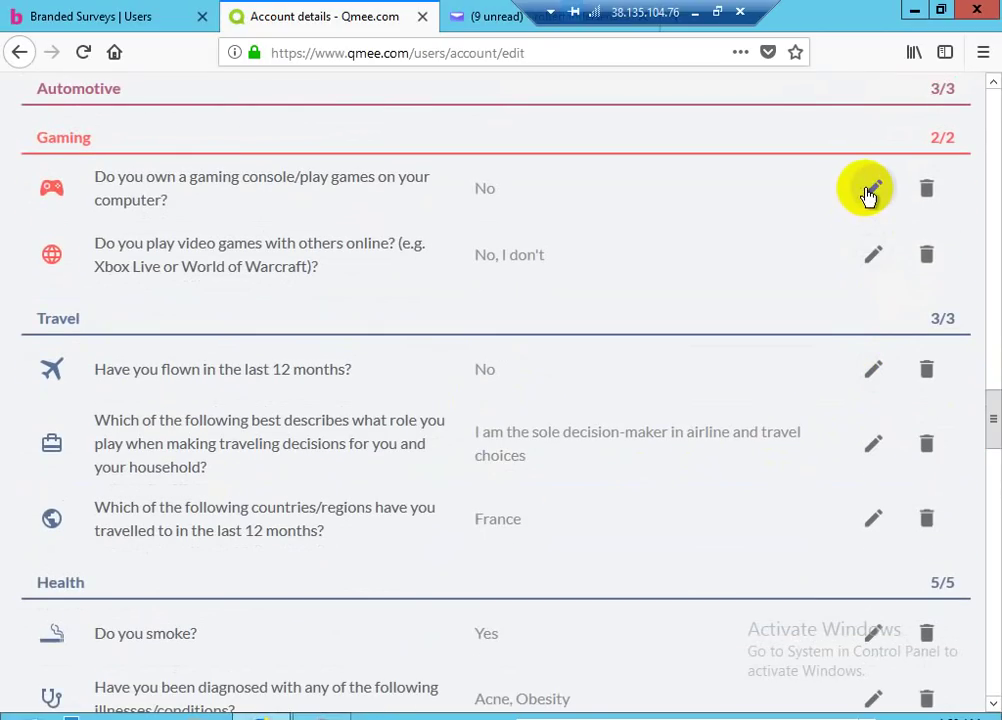
pyautogui.click(868, 196)
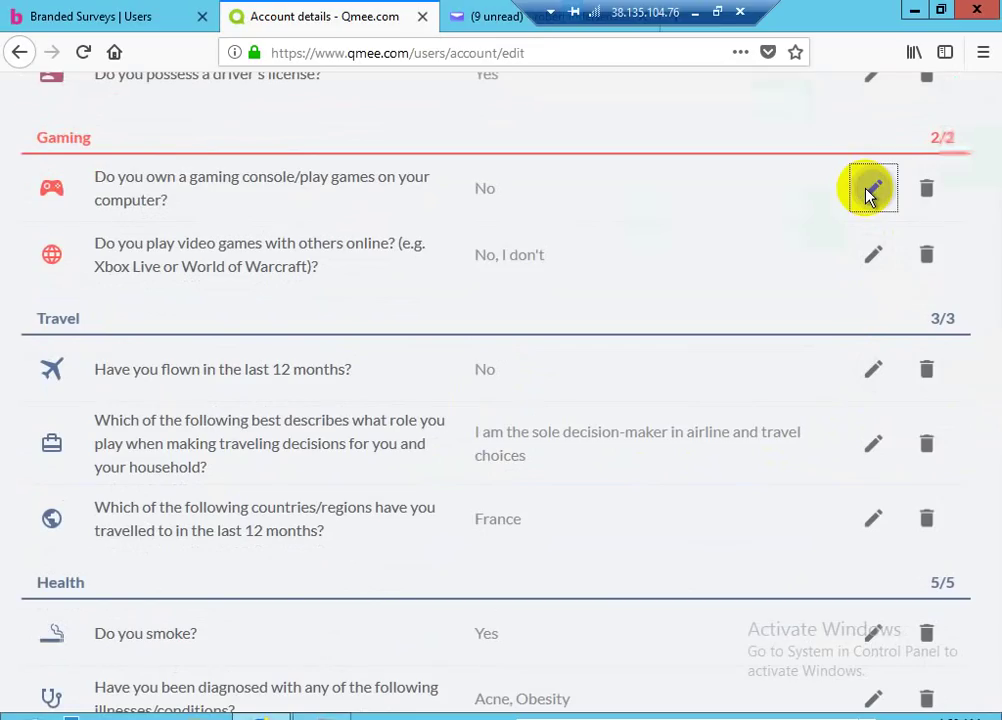
pyautogui.click(868, 196)
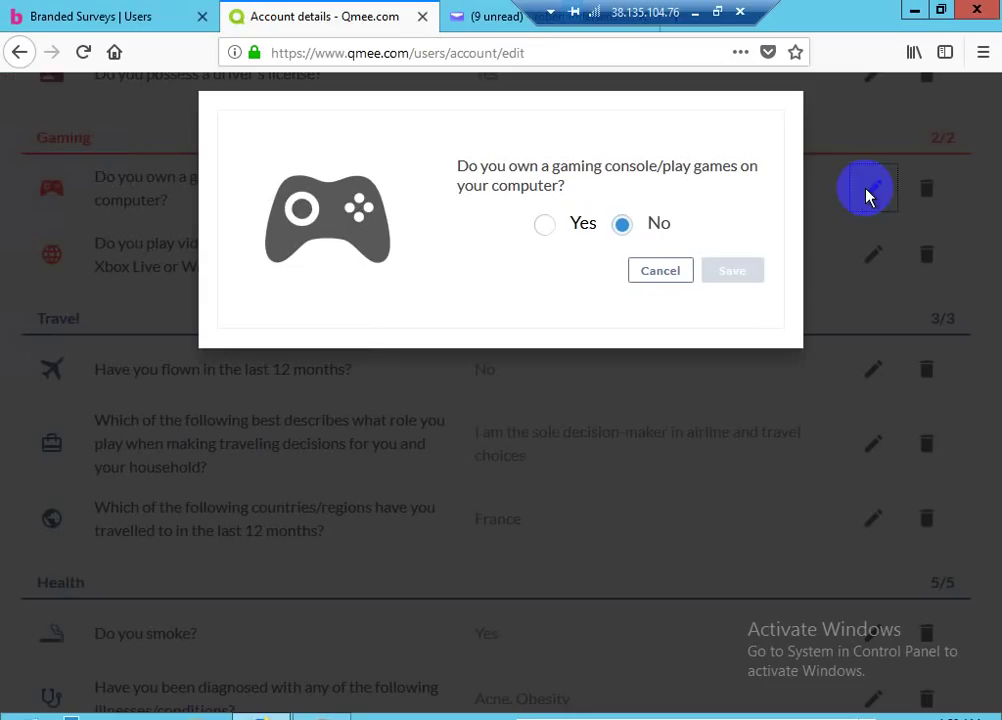
pyautogui.click(542, 225)
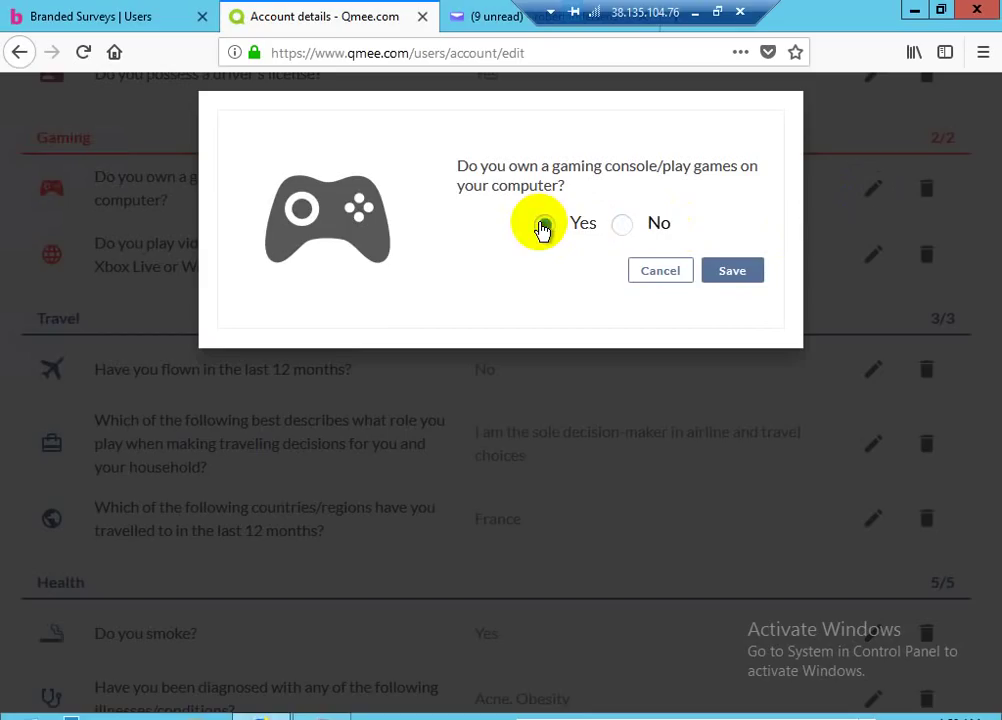
pyautogui.click(732, 276)
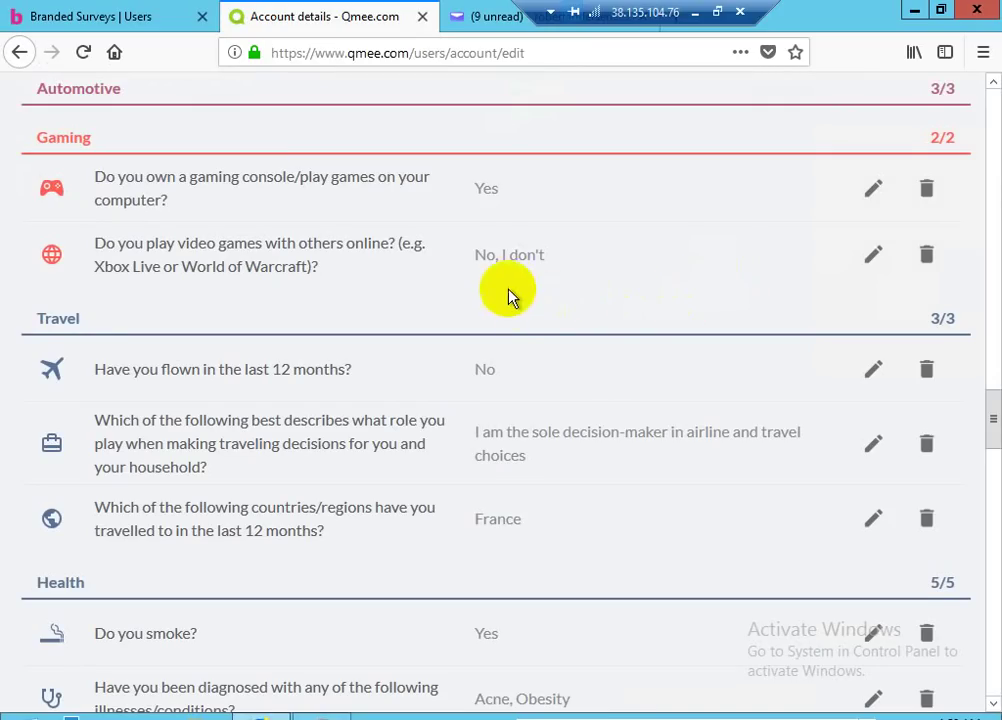
# - Change the answer about playing video games with others online to "Yes, both" and save it
pyautogui.click(873, 262)
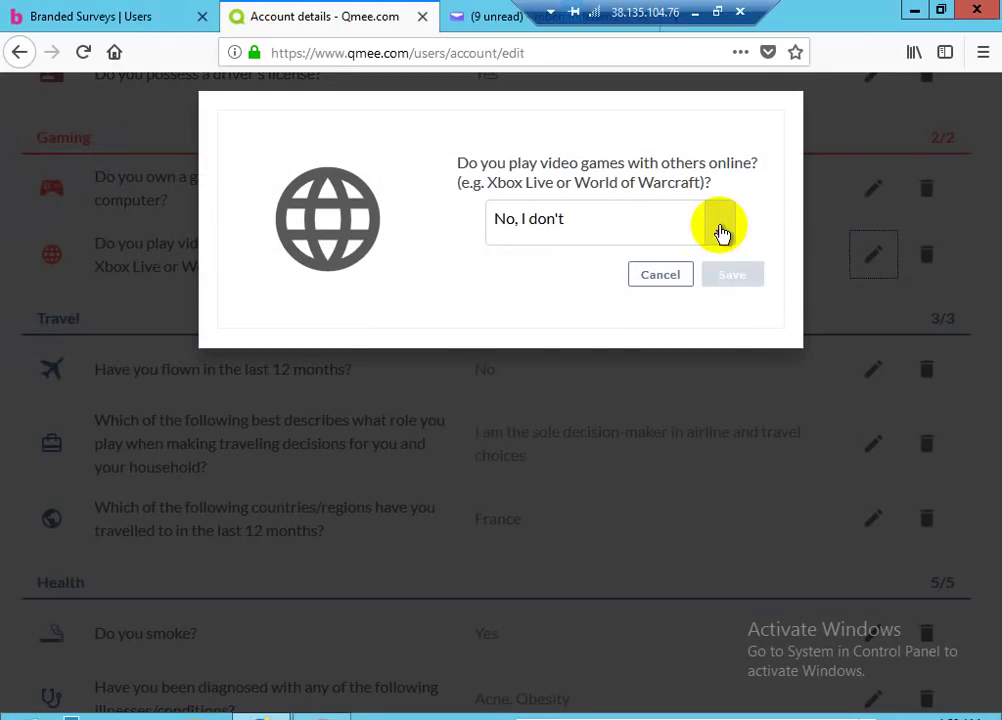
pyautogui.click(722, 233)
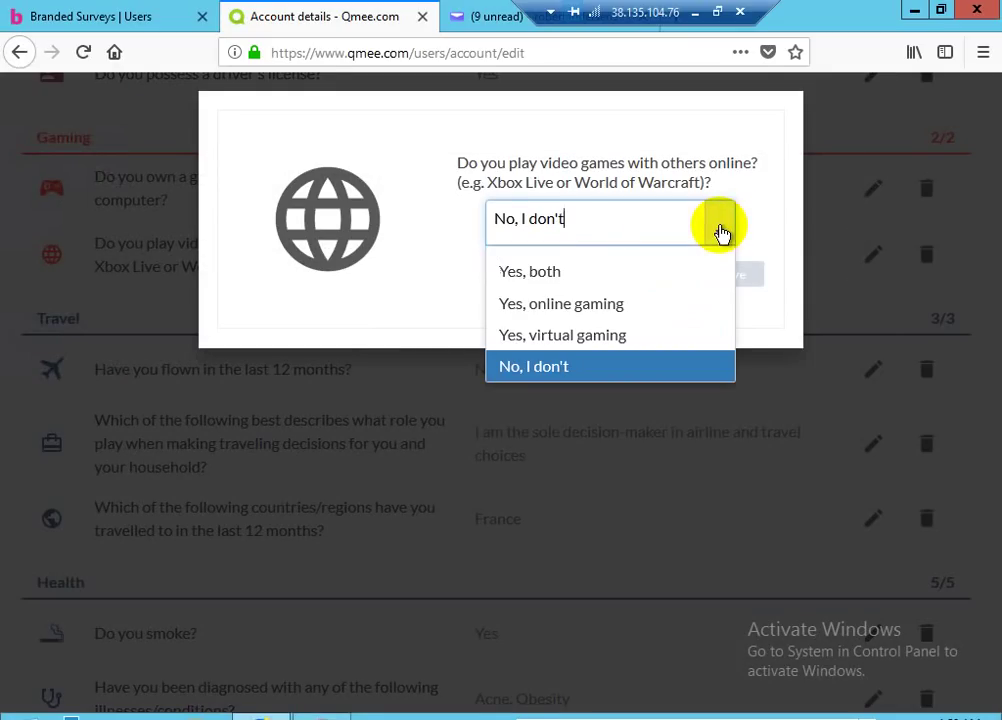
pyautogui.click(551, 280)
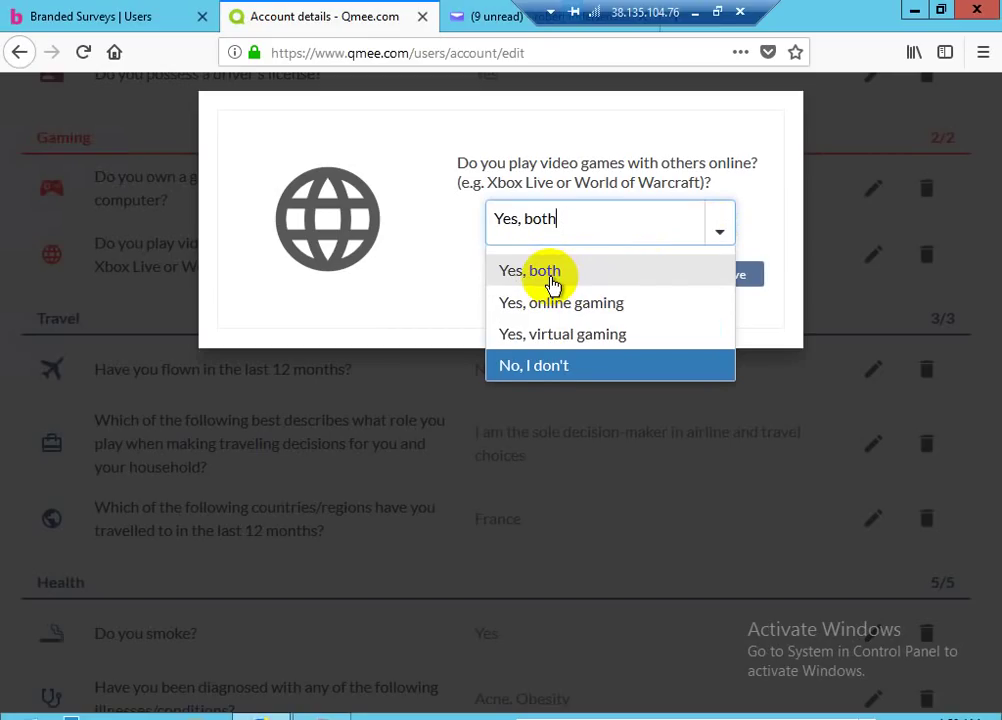
pyautogui.click(551, 283)
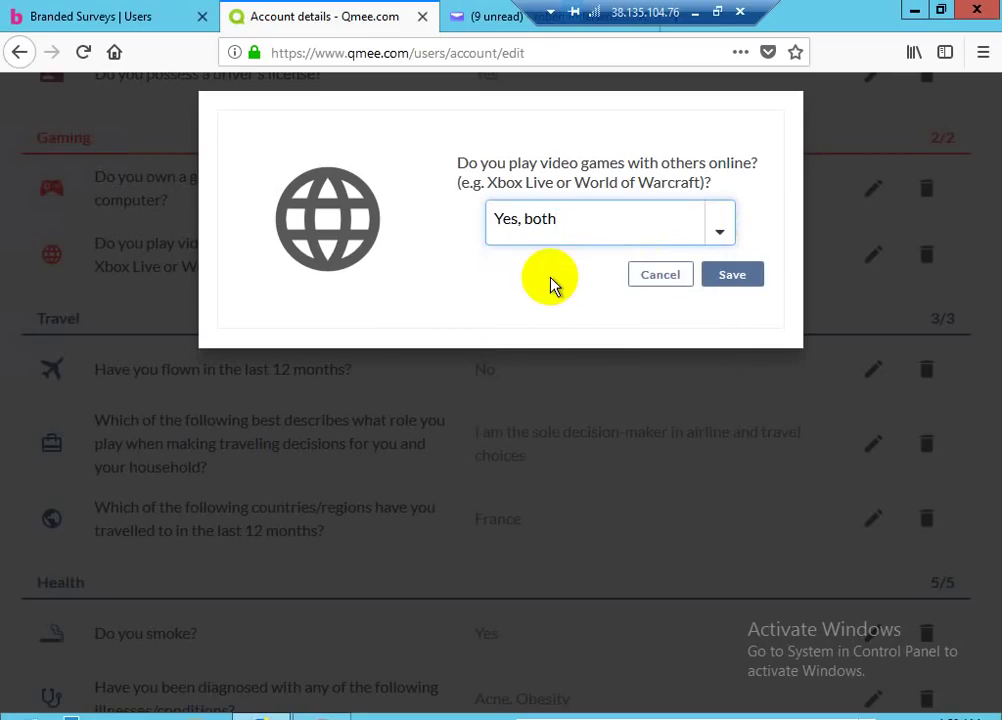
pyautogui.click(735, 282)
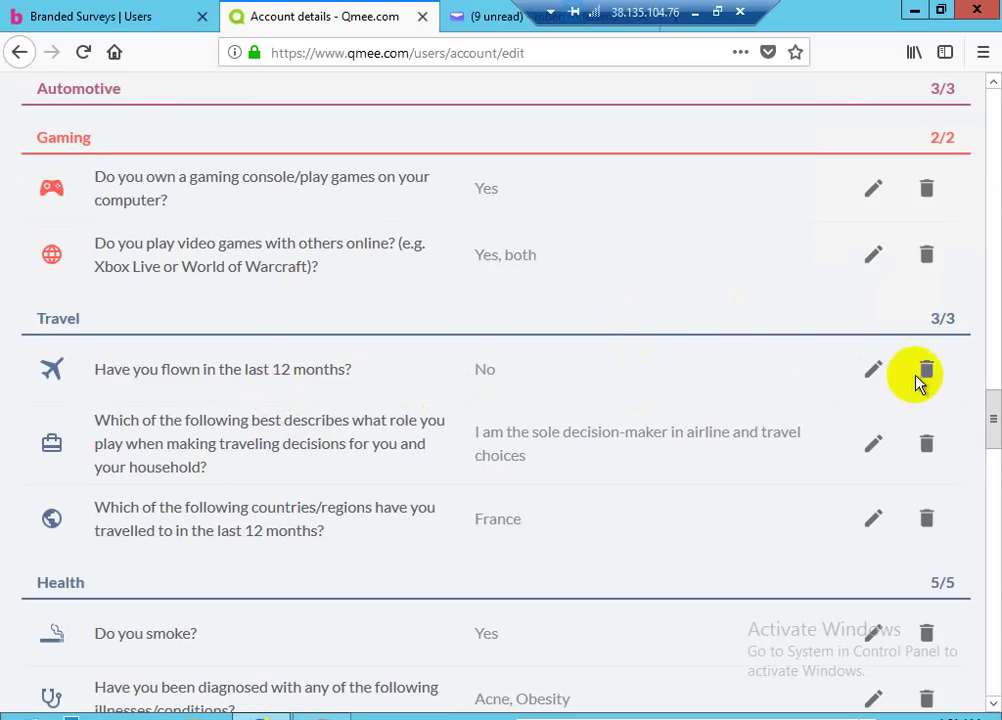
# - Set the Travel question about having flown in the last 12 months to Yes and save the answer
pyautogui.click(877, 372)
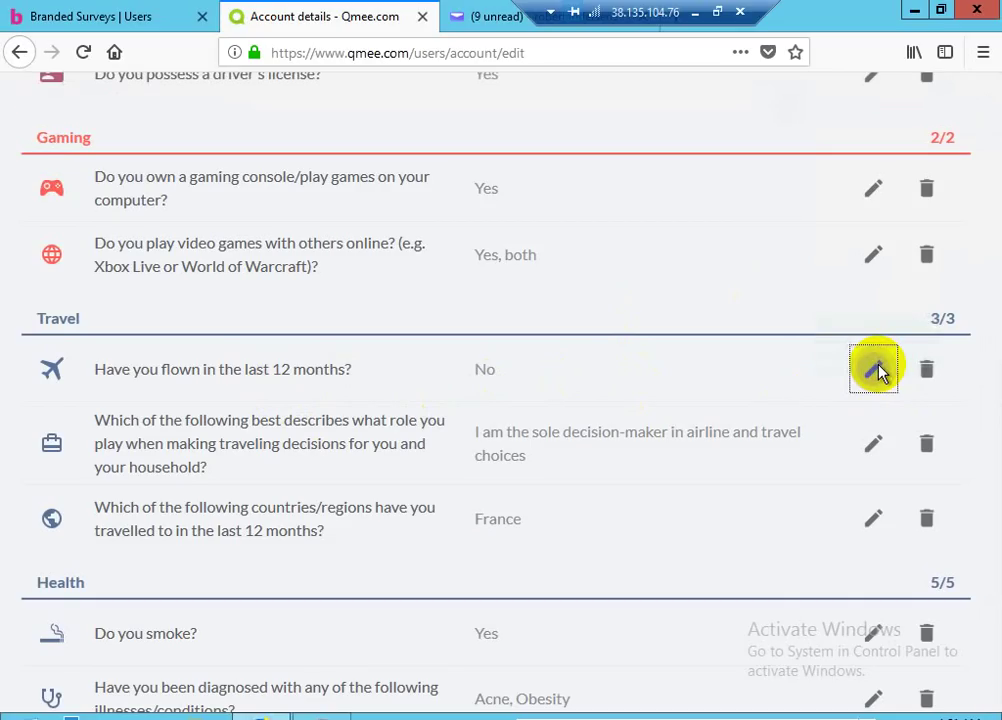
pyautogui.click(875, 370)
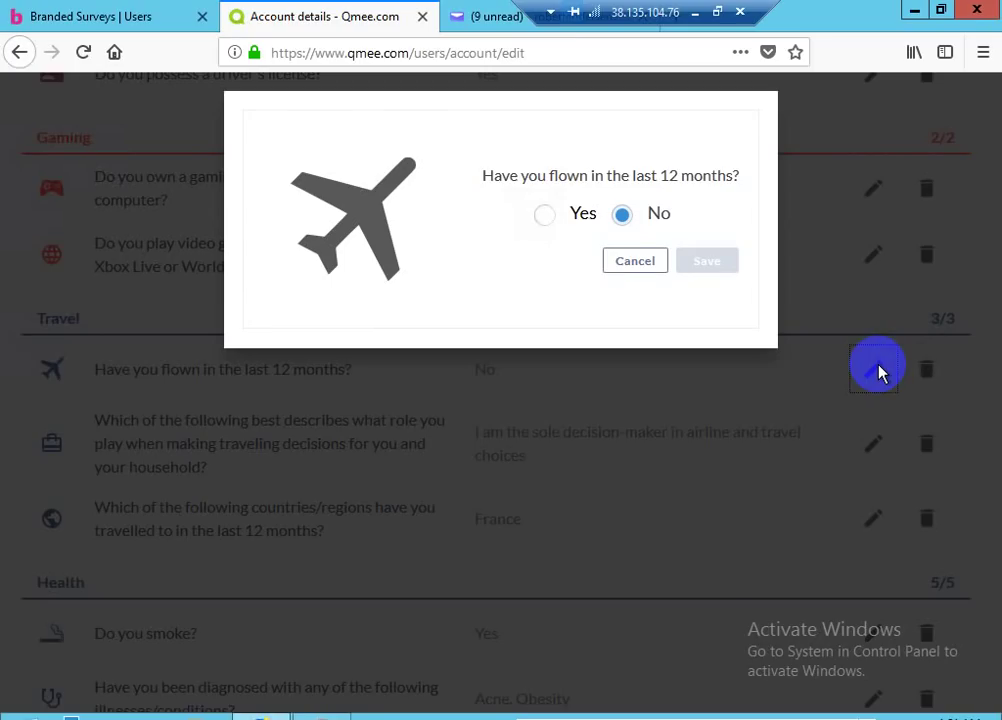
pyautogui.click(545, 217)
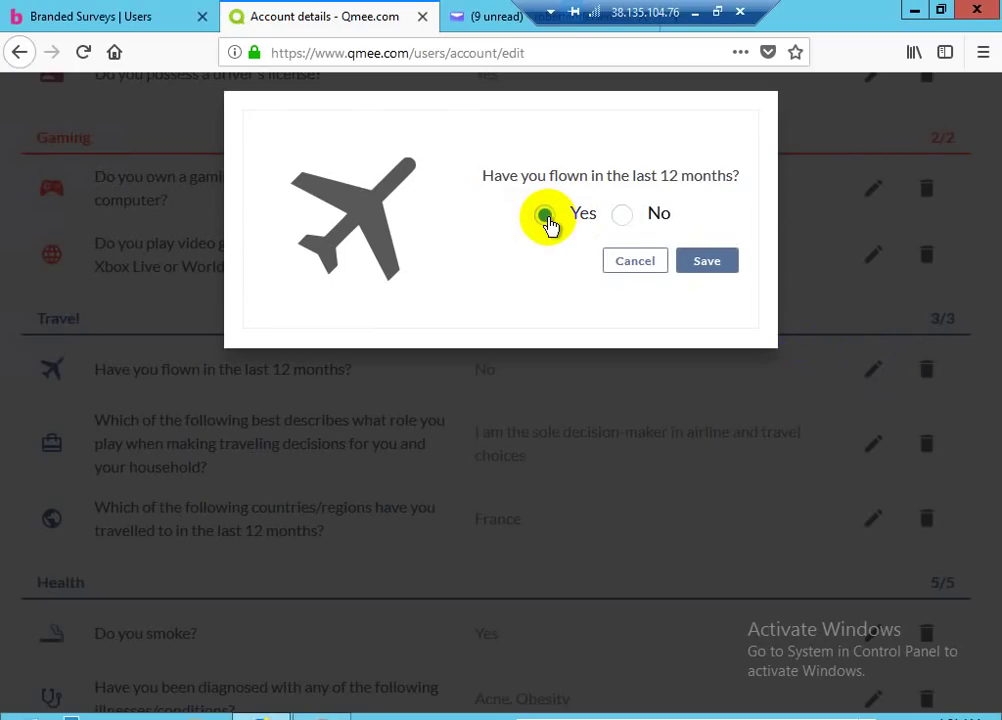
pyautogui.click(697, 264)
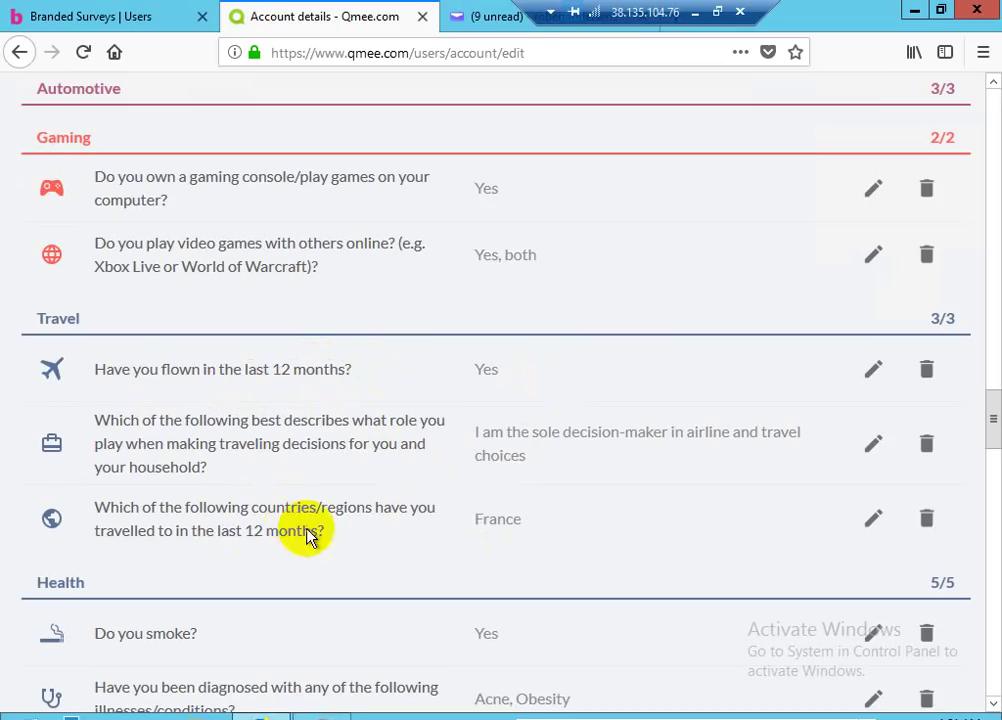
# - Add North America, South America - Brazil, China and Other Asian countries (not Russia) to the countries travelled to in the last 12 months
pyautogui.click(873, 522)
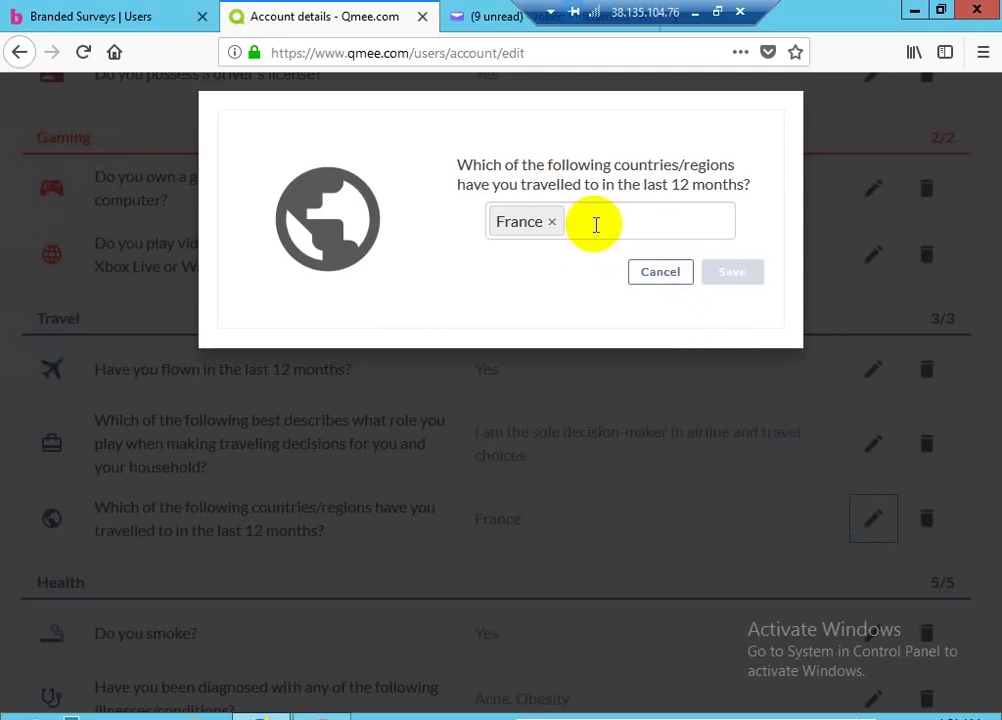
pyautogui.click(553, 222)
pyautogui.click(700, 220)
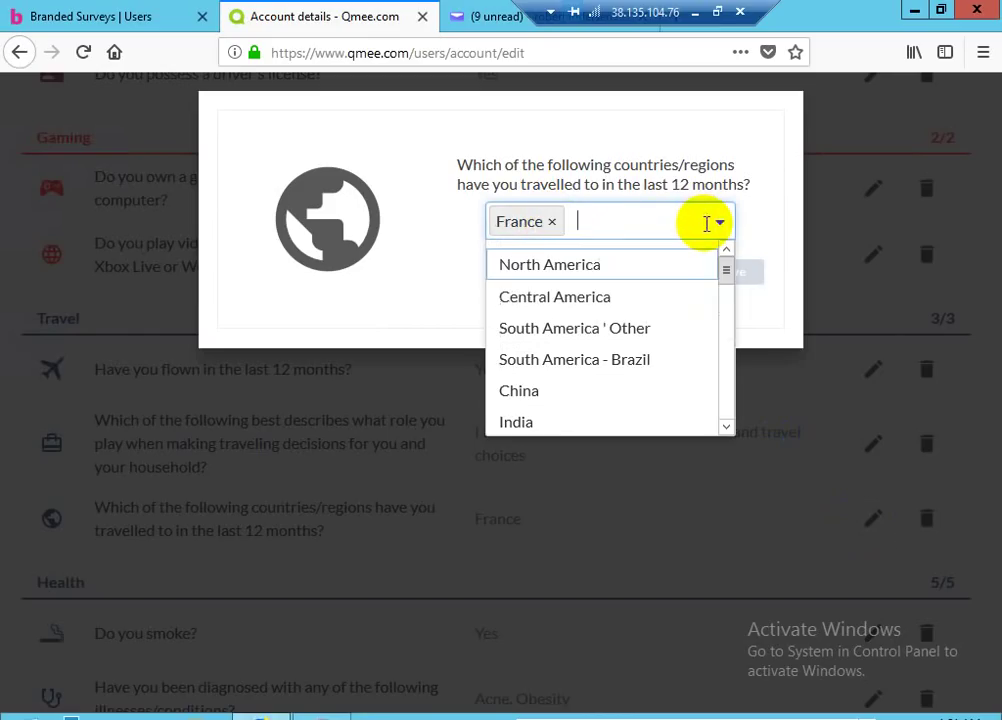
pyautogui.click(577, 272)
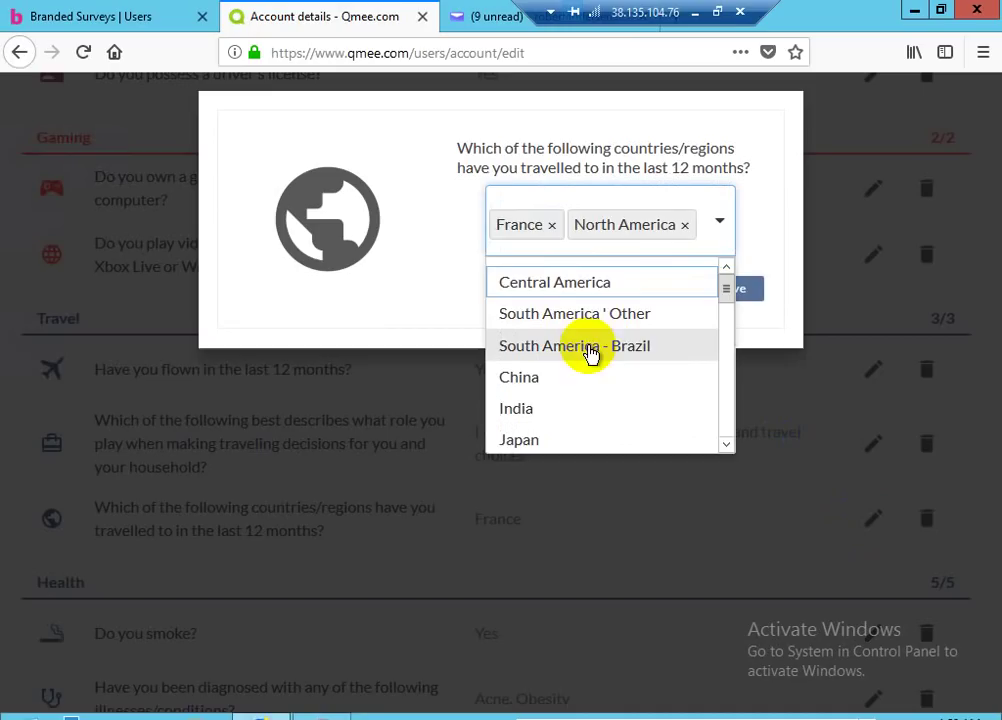
pyautogui.click(598, 348)
pyautogui.click(547, 383)
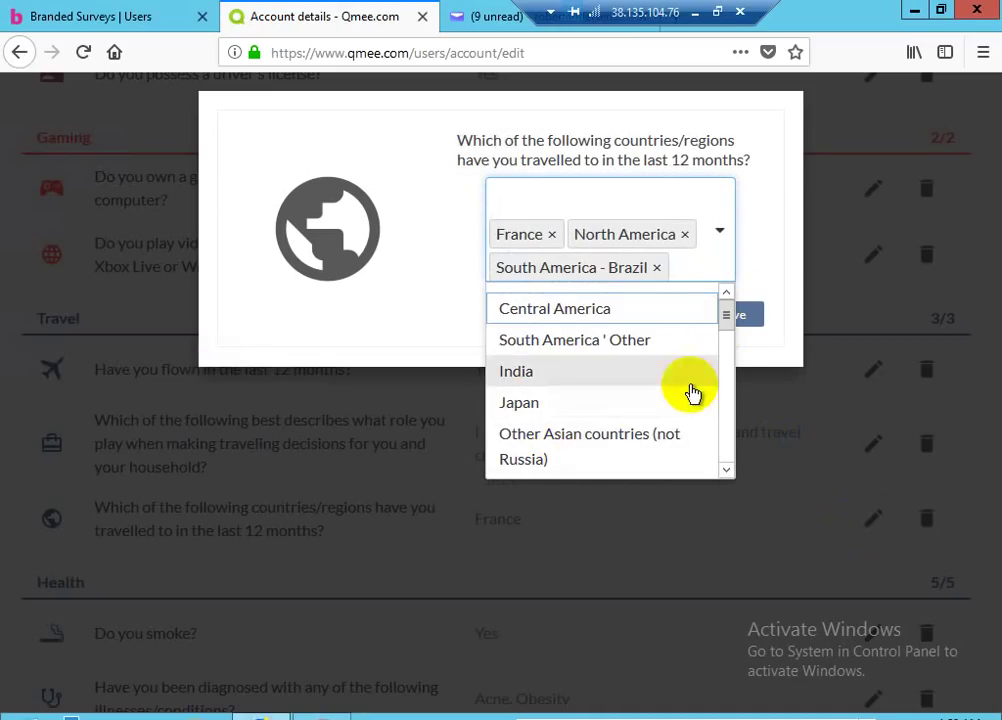
pyautogui.click(541, 462)
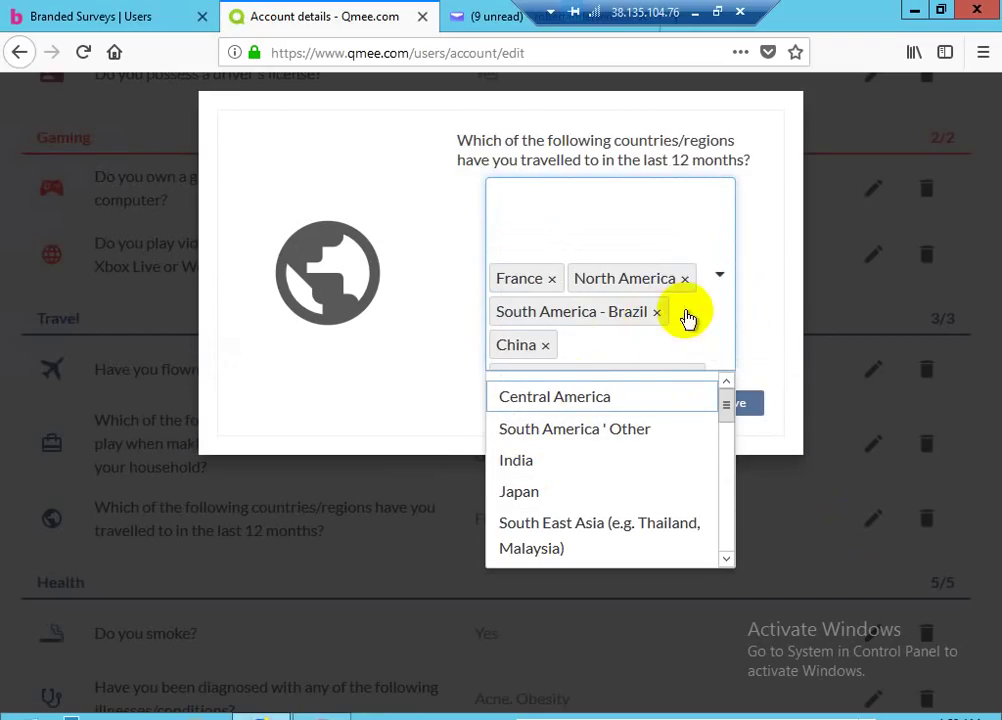
# - Add Australia or the rest of Oceania and UK/Ireland to the travelled countries and save the answer
pyautogui.moveTo(728, 409); pyautogui.dragTo(726, 455)
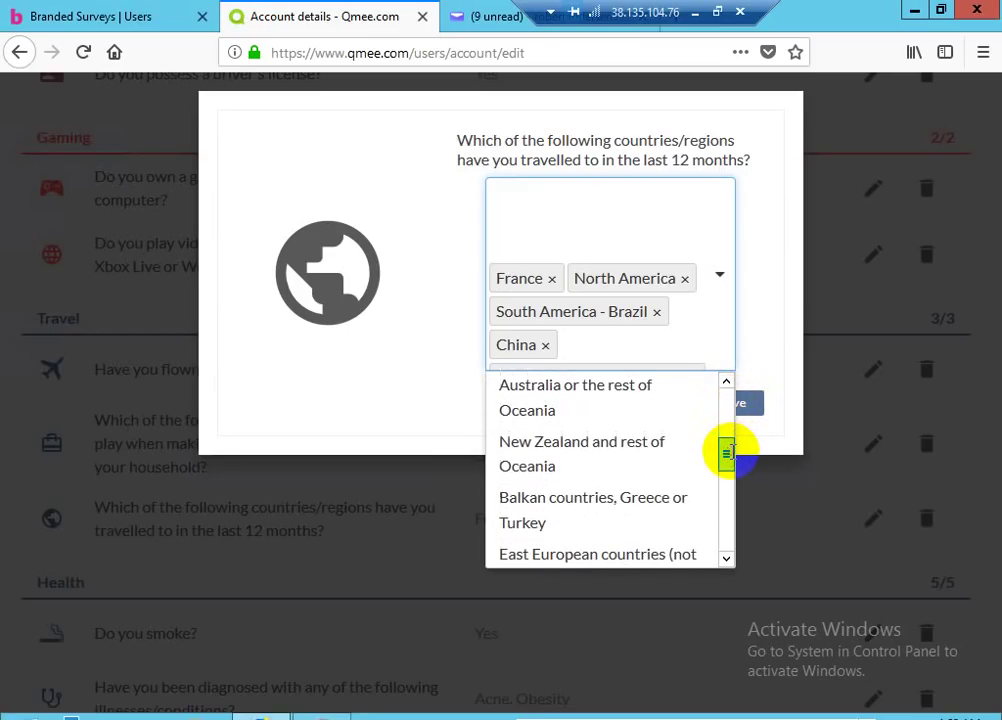
pyautogui.click(592, 407)
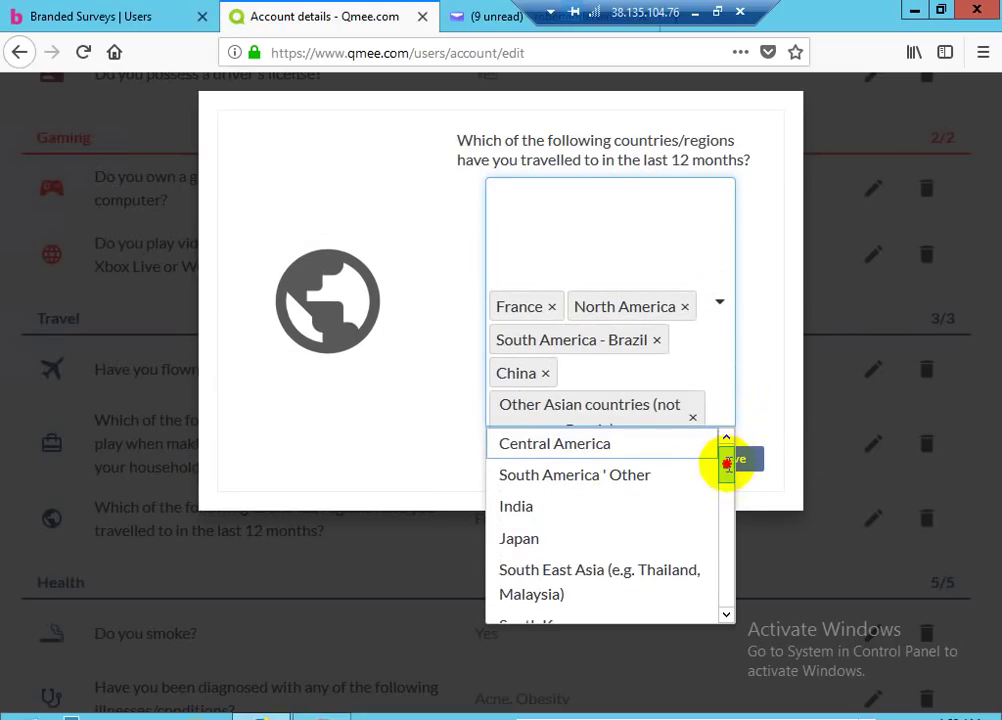
pyautogui.moveTo(727, 461); pyautogui.dragTo(722, 561)
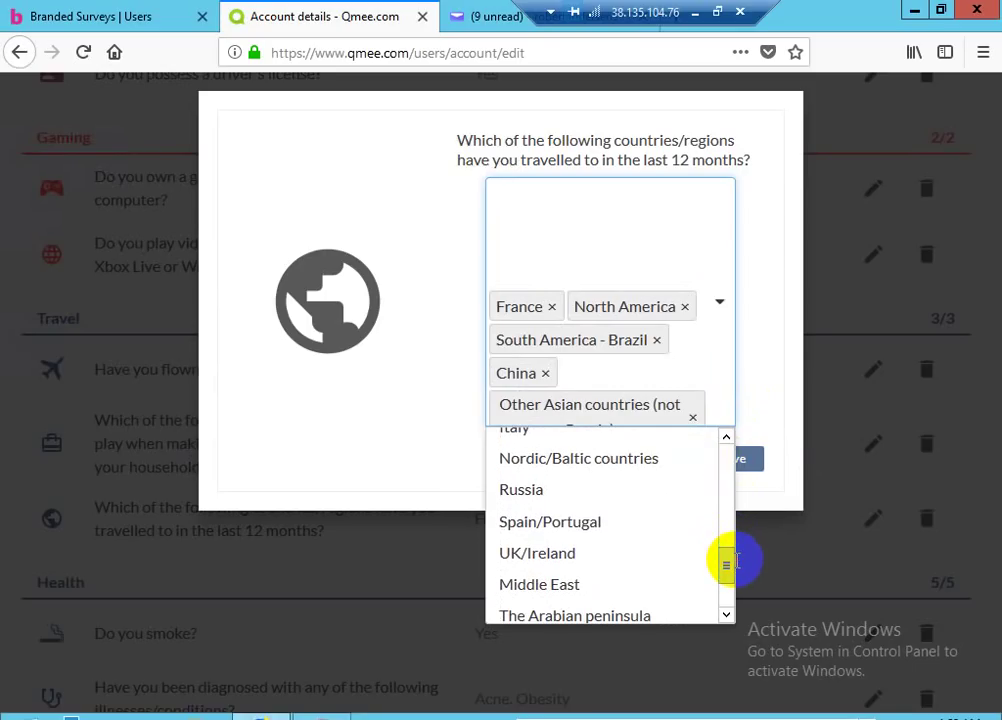
pyautogui.click(568, 553)
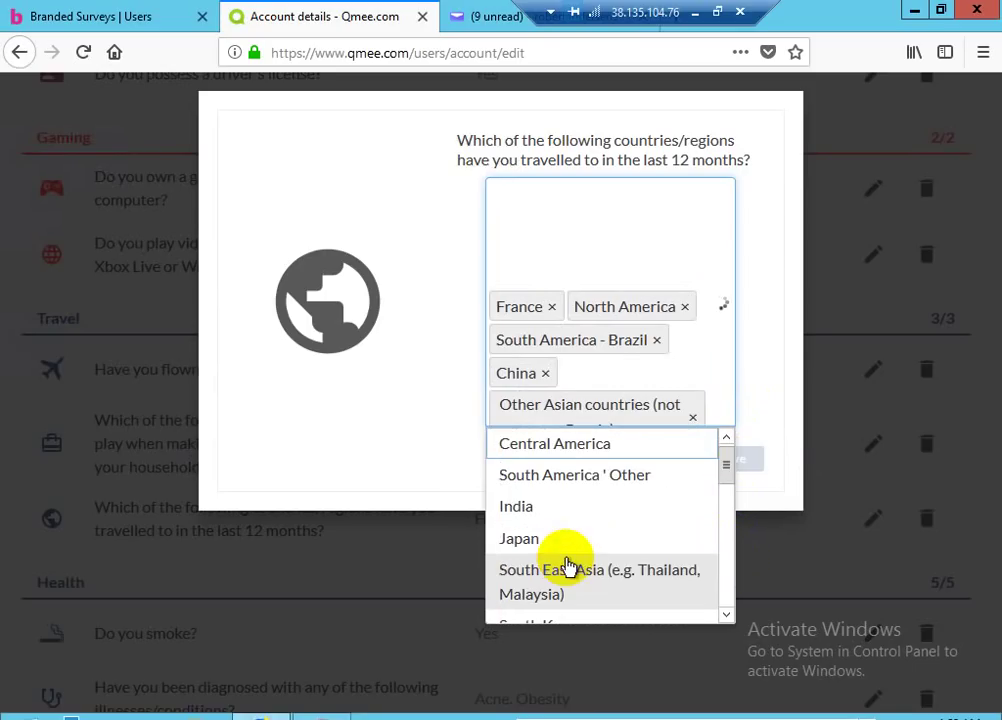
pyautogui.click(745, 398)
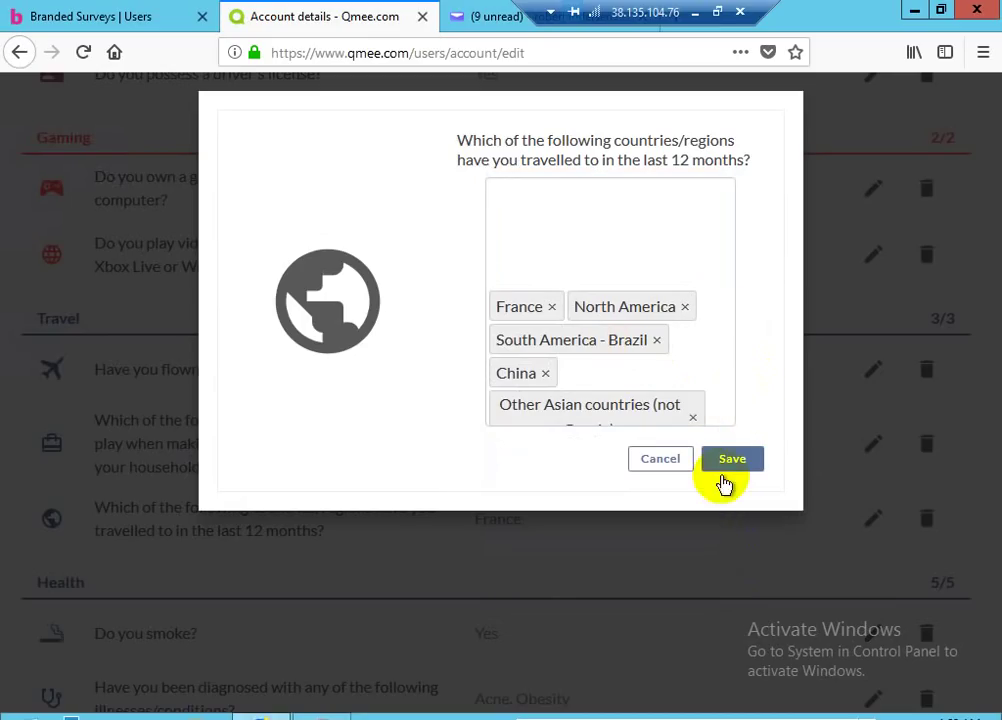
pyautogui.click(728, 459)
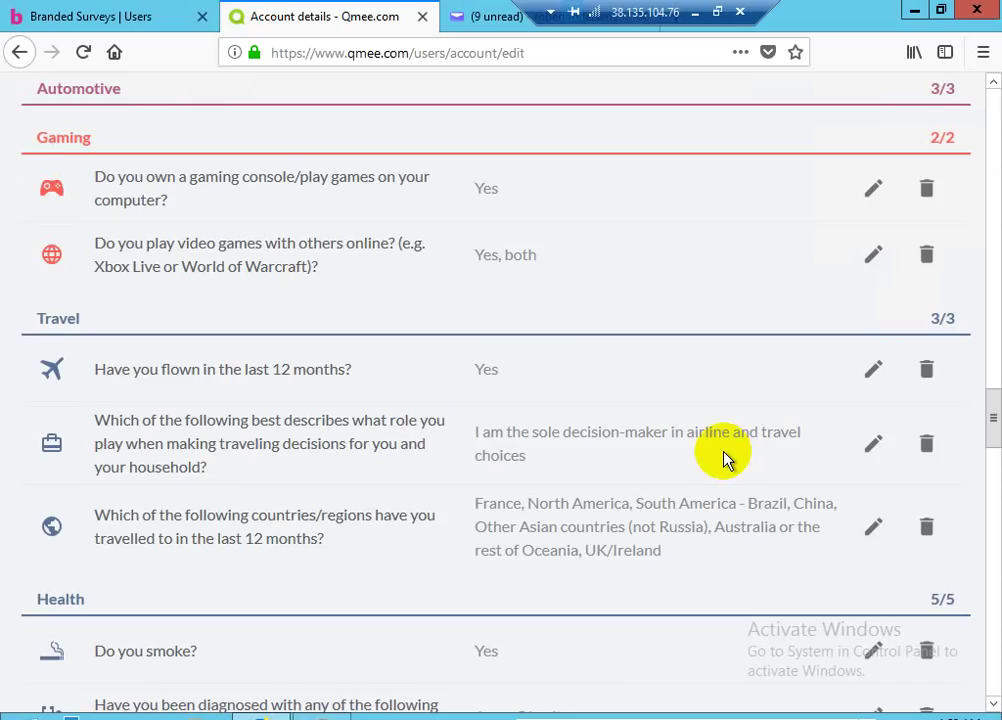
# - Replace Obesity with Back Pain in the Health question about your own diagnosed illnesses/conditions
pyautogui.click(994, 408)
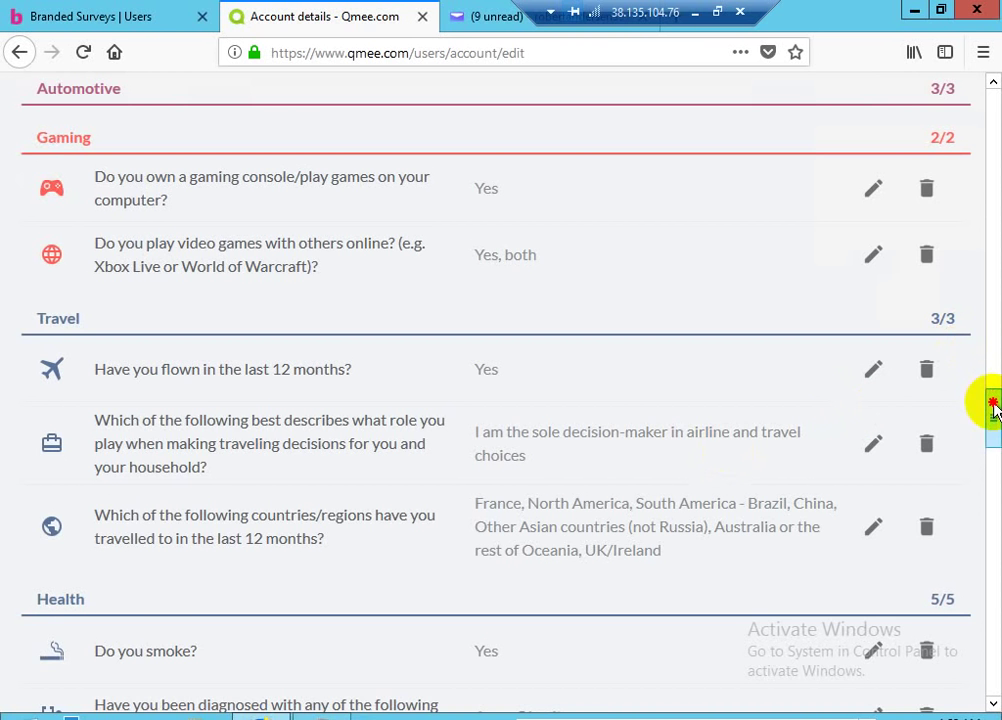
pyautogui.moveTo(994, 408)
pyautogui.mouseDown()
pyautogui.moveTo(997, 476)
pyautogui.moveTo(996, 412)
pyautogui.mouseUp()
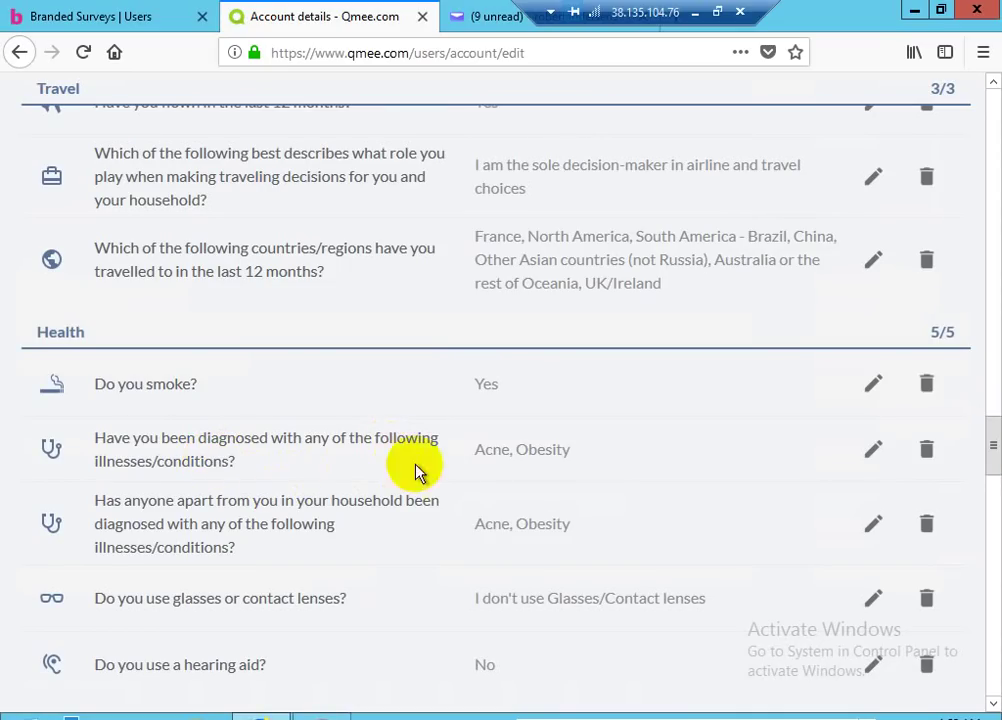
pyautogui.click(871, 453)
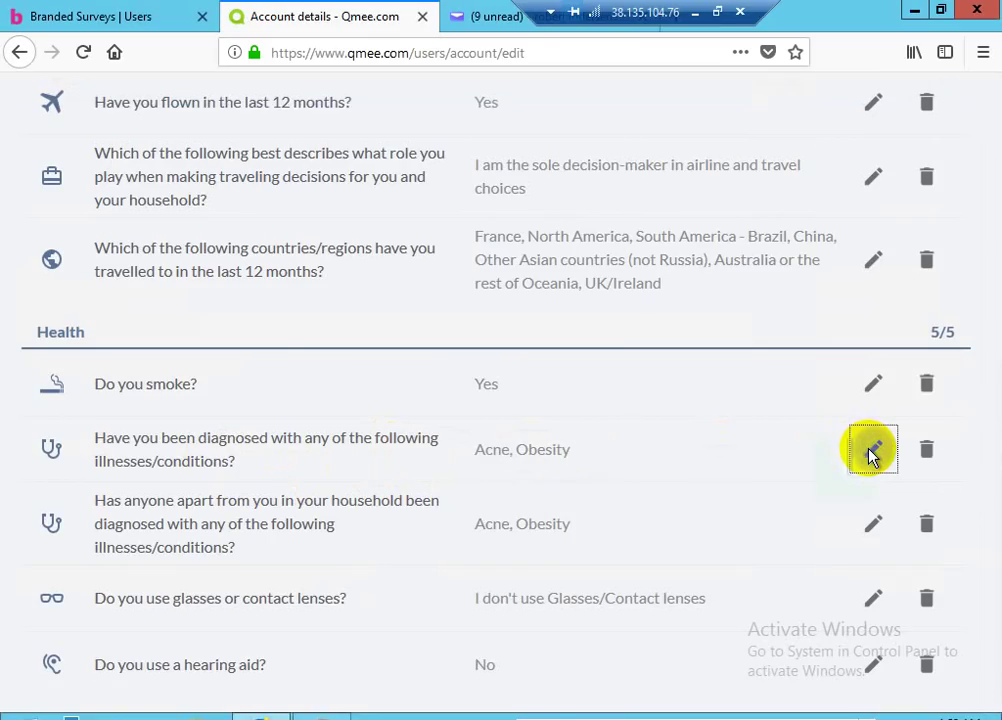
pyautogui.click(871, 453)
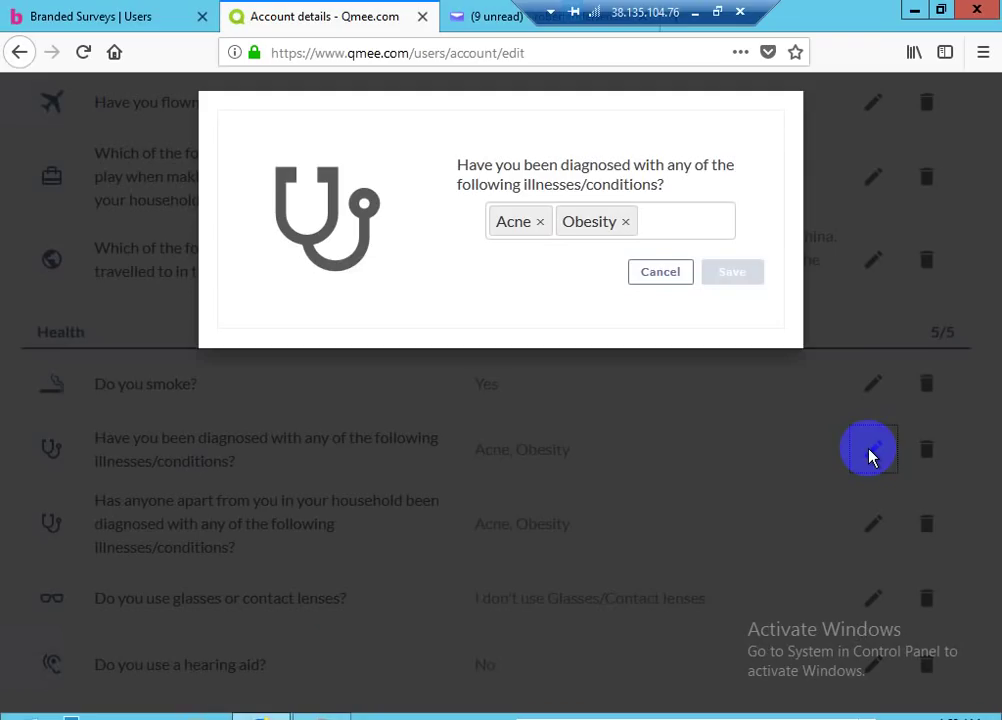
pyautogui.click(623, 216)
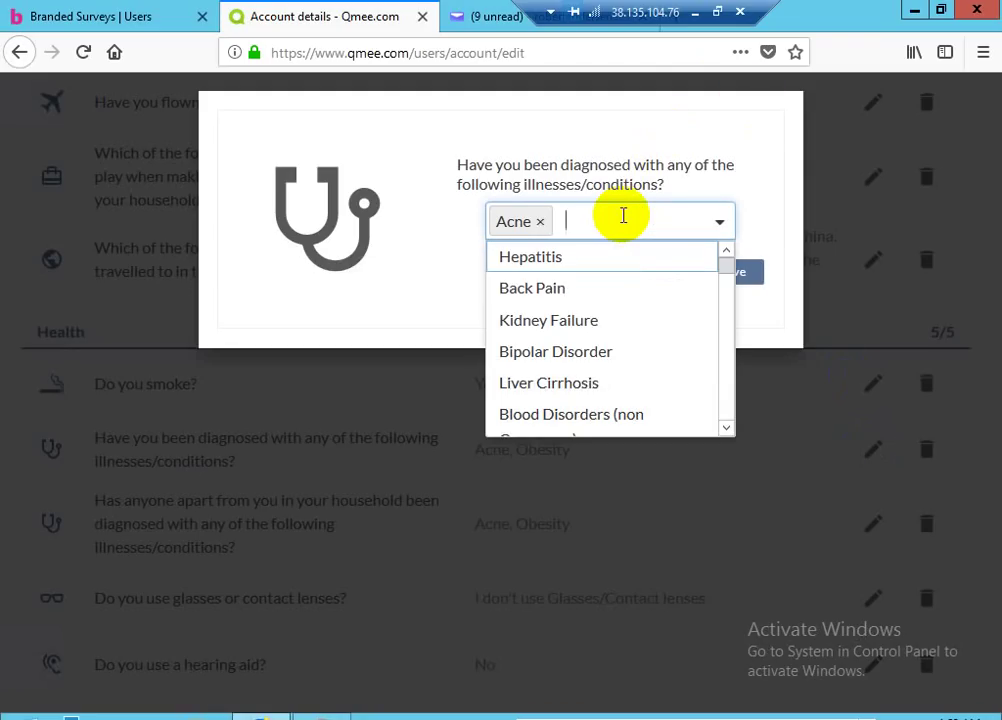
pyautogui.click(573, 290)
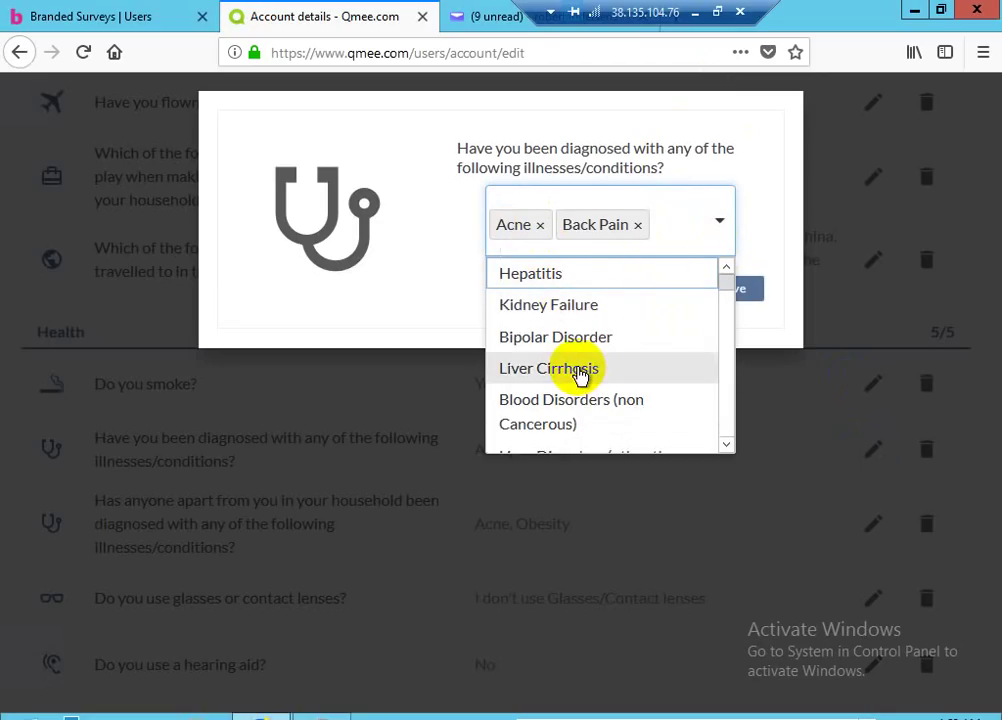
# - Add High Cholesterol to the selected illnesses/conditions
pyautogui.scroll(-3, 580, 375)
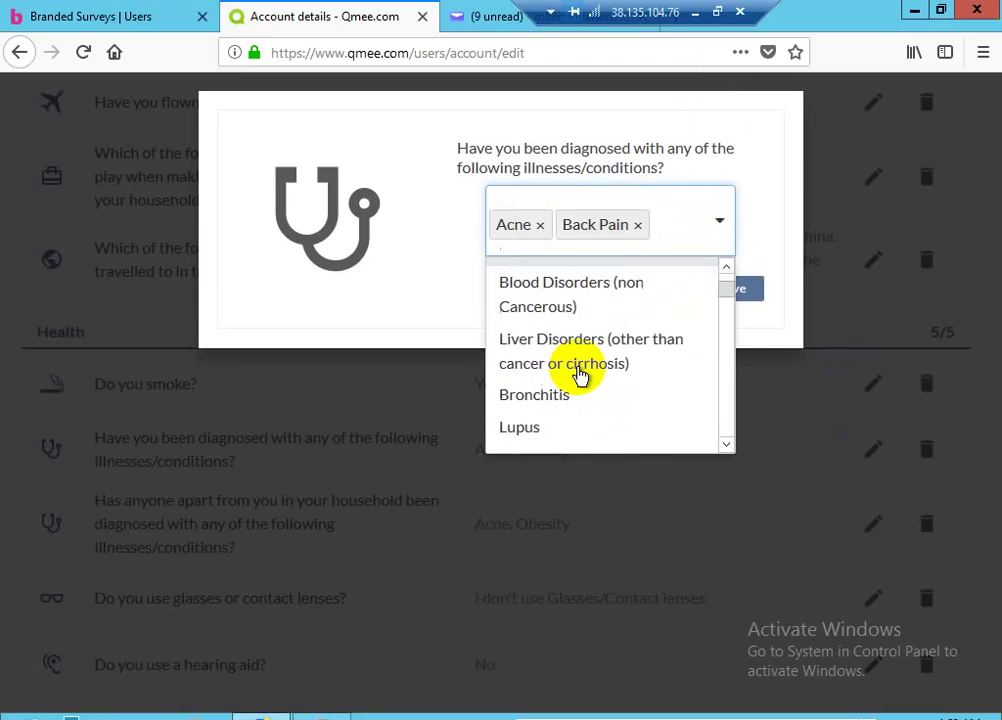
pyautogui.scroll(-2, 580, 375)
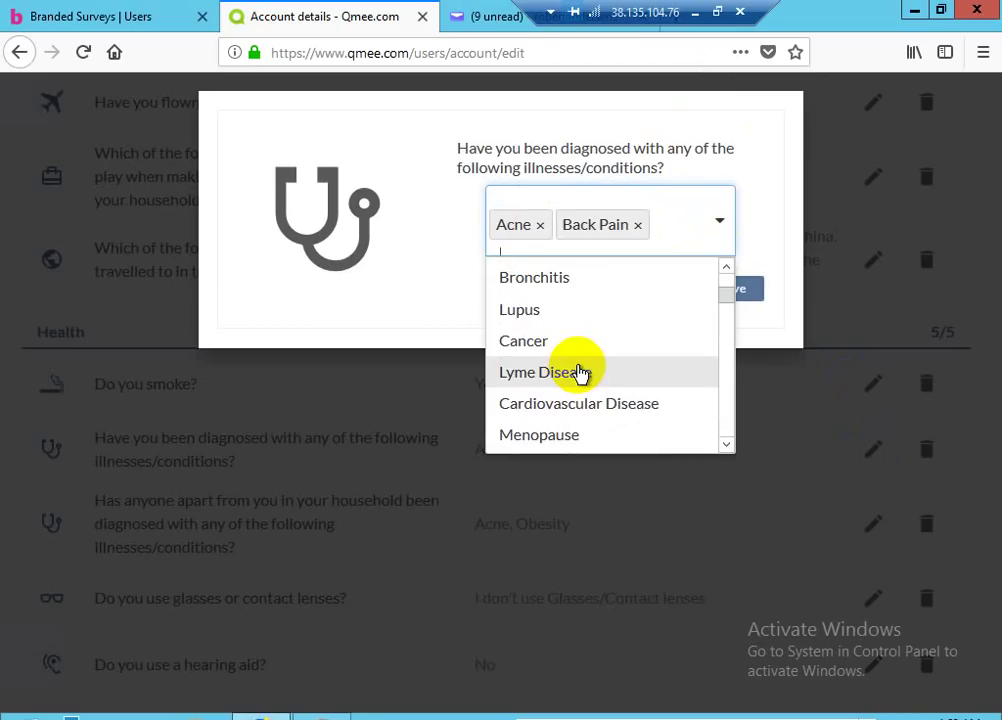
pyautogui.scroll(-5, 580, 373)
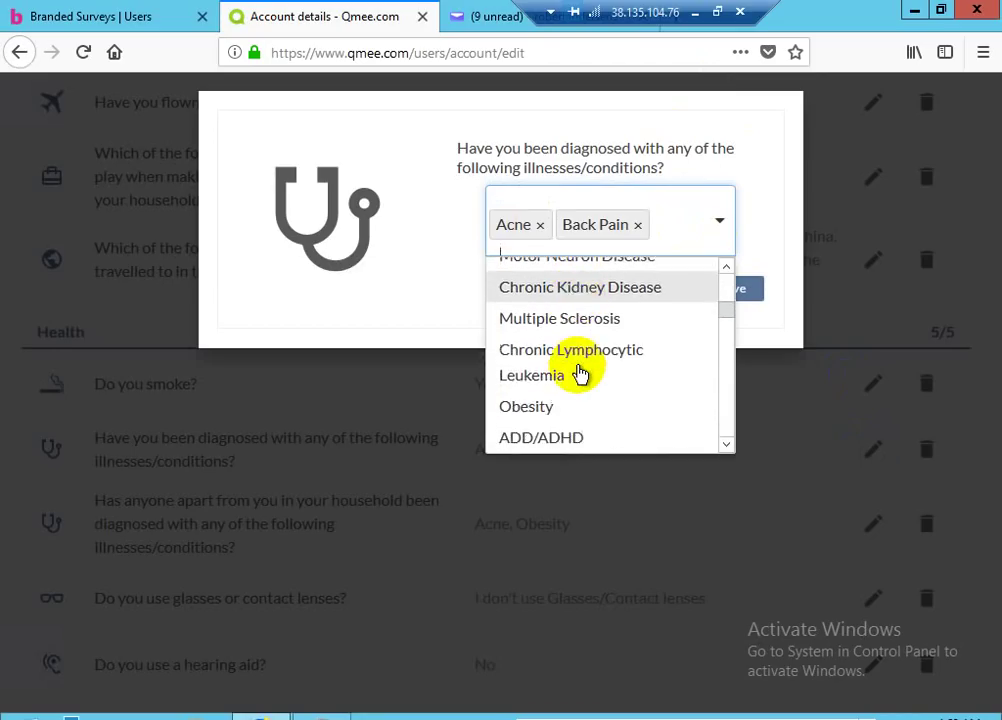
pyautogui.scroll(-1, 580, 373)
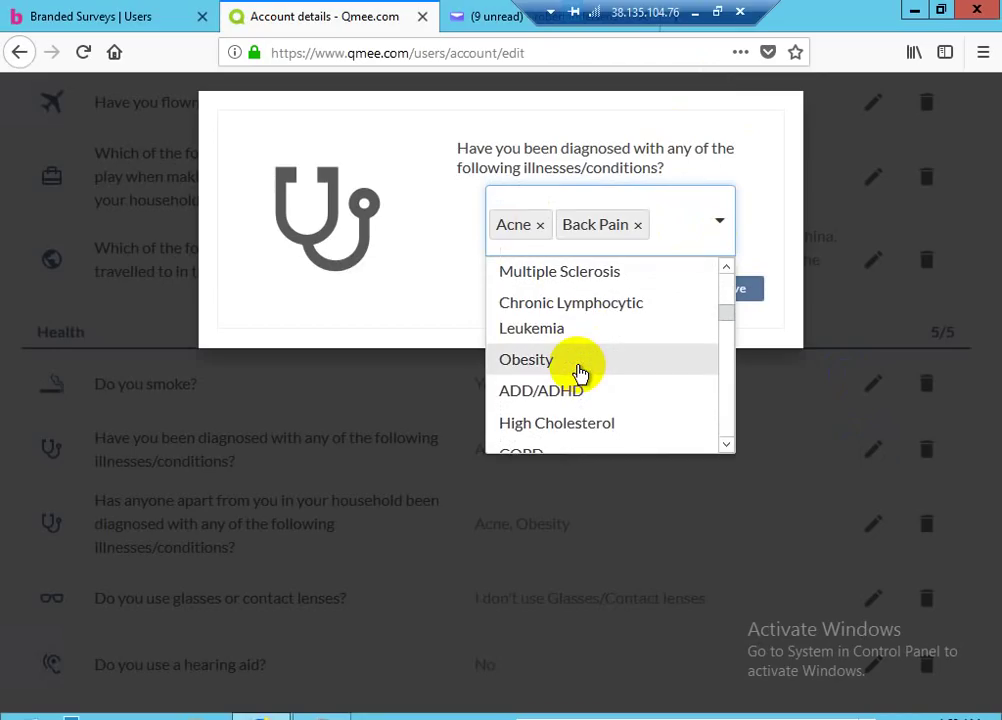
pyautogui.click(588, 423)
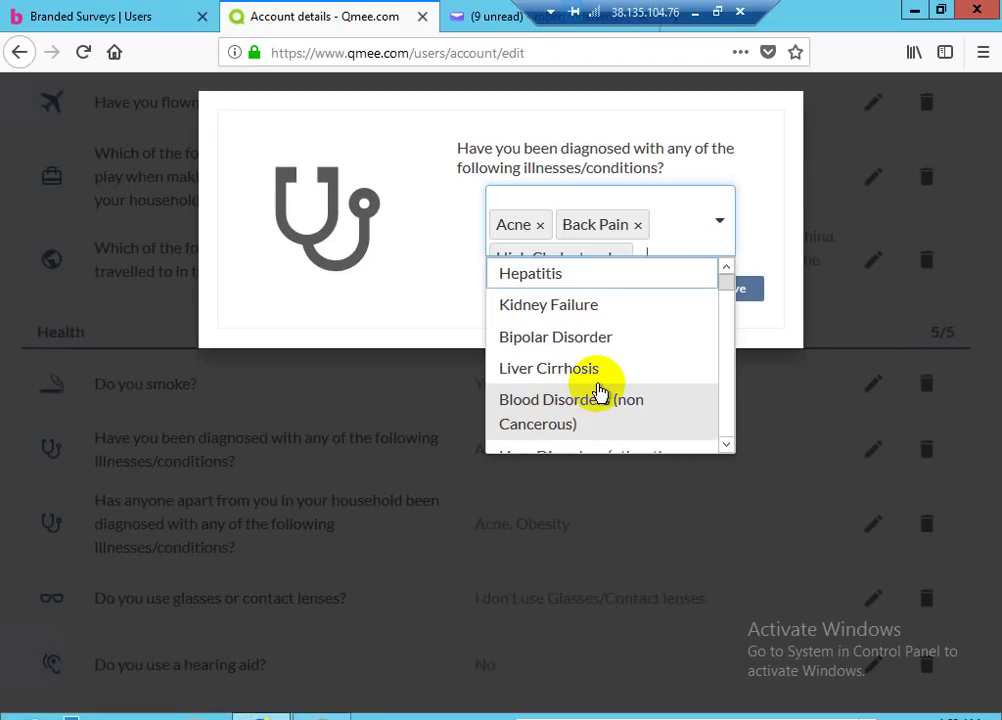
# - Include Migraine and Diabetes among the diagnosed illnesses/conditions
pyautogui.scroll(-3, 600, 392)
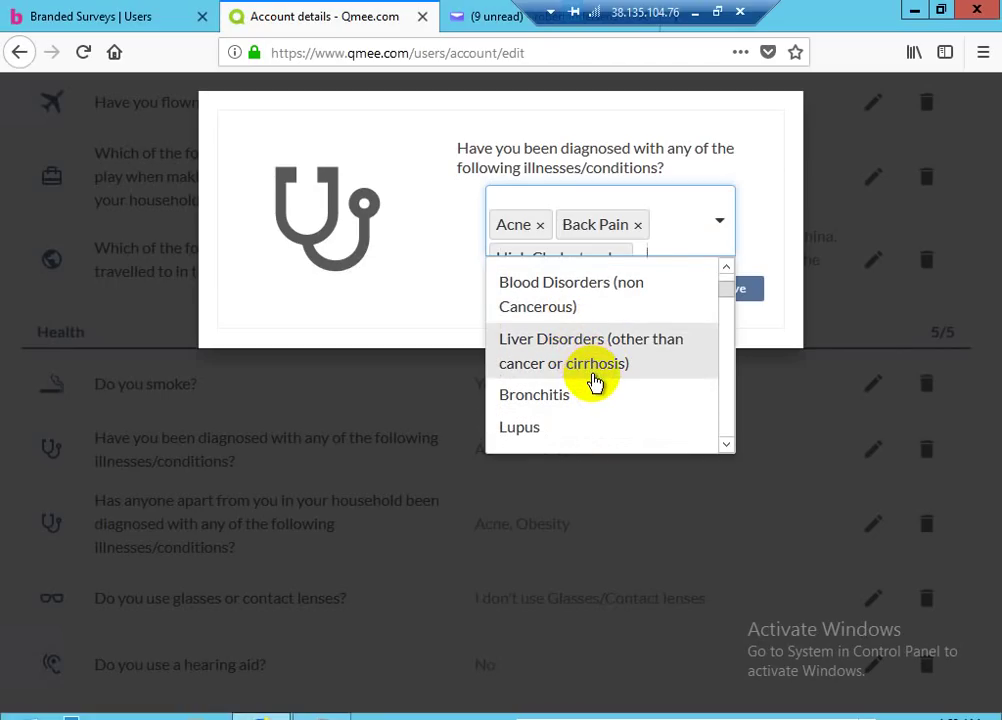
pyautogui.scroll(-3, 595, 383)
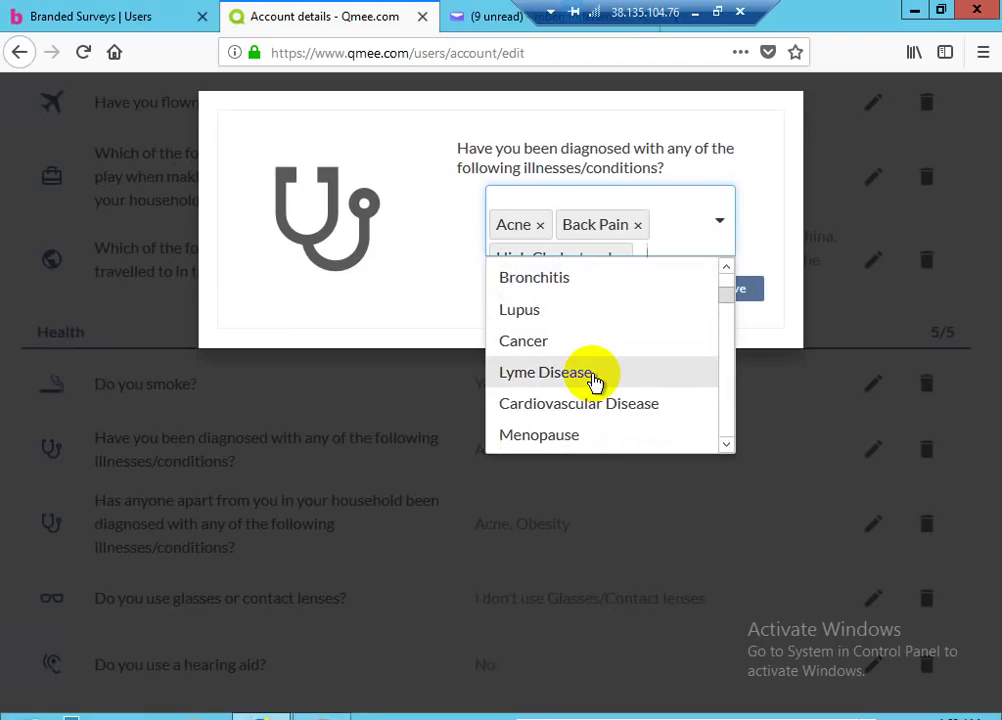
pyautogui.scroll(-3, 595, 383)
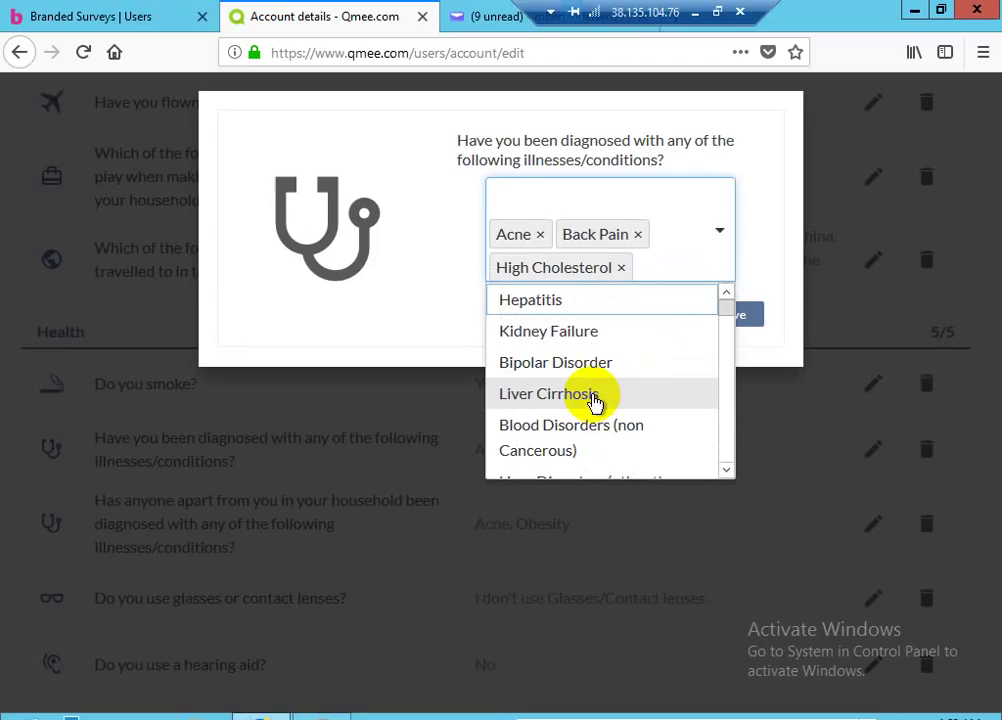
pyautogui.scroll(-3, 594, 401)
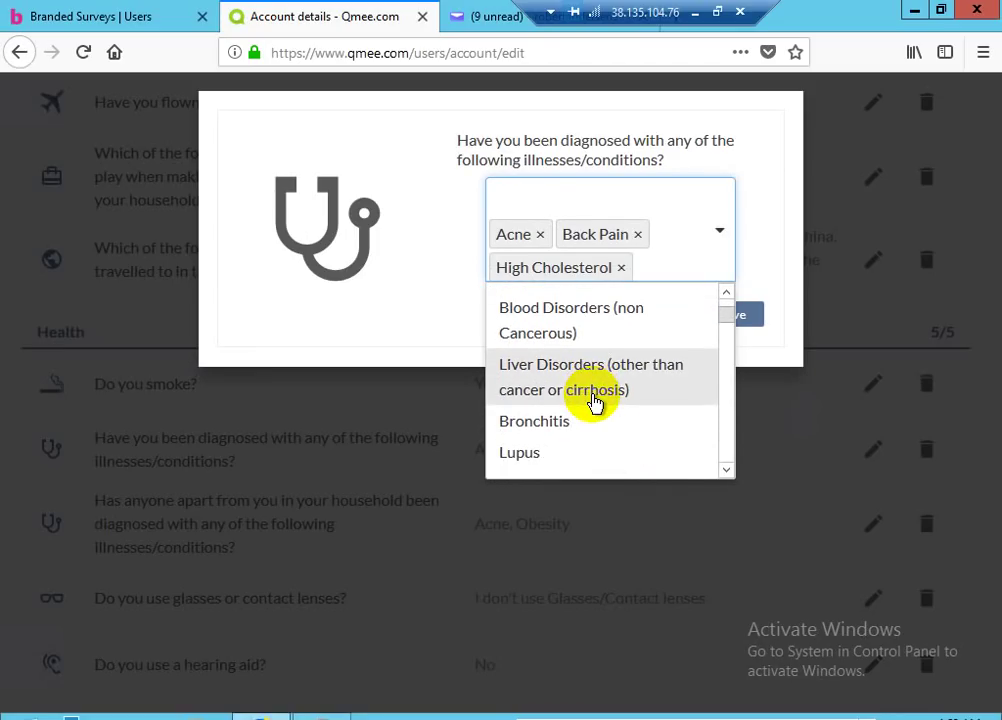
pyautogui.scroll(-3, 594, 401)
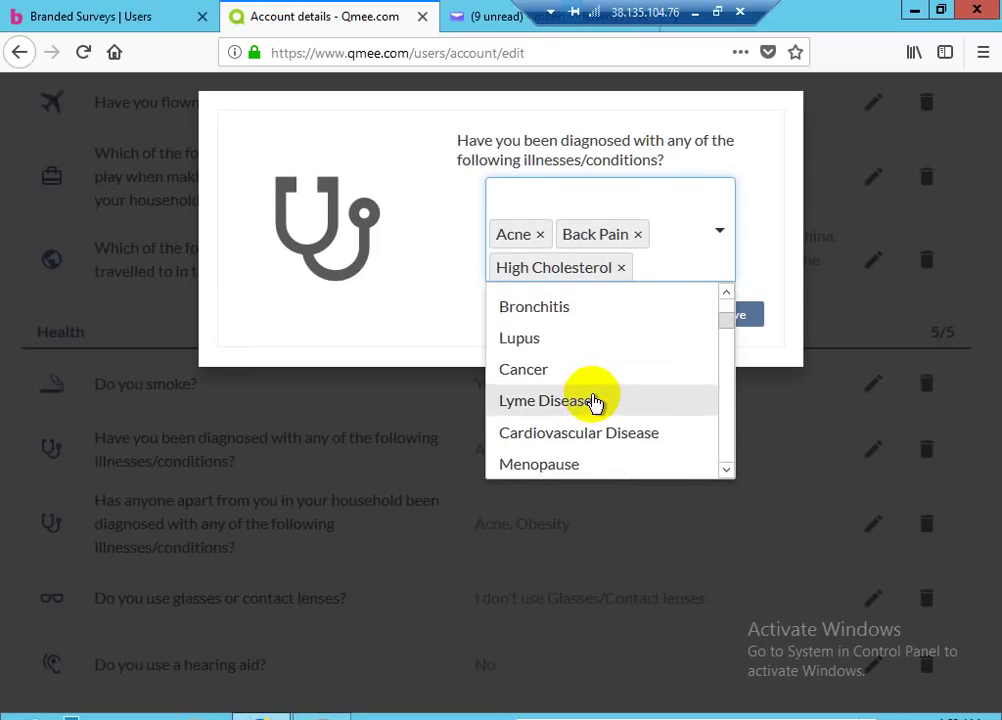
pyautogui.scroll(2, 594, 401)
pyautogui.scroll(-2, 594, 401)
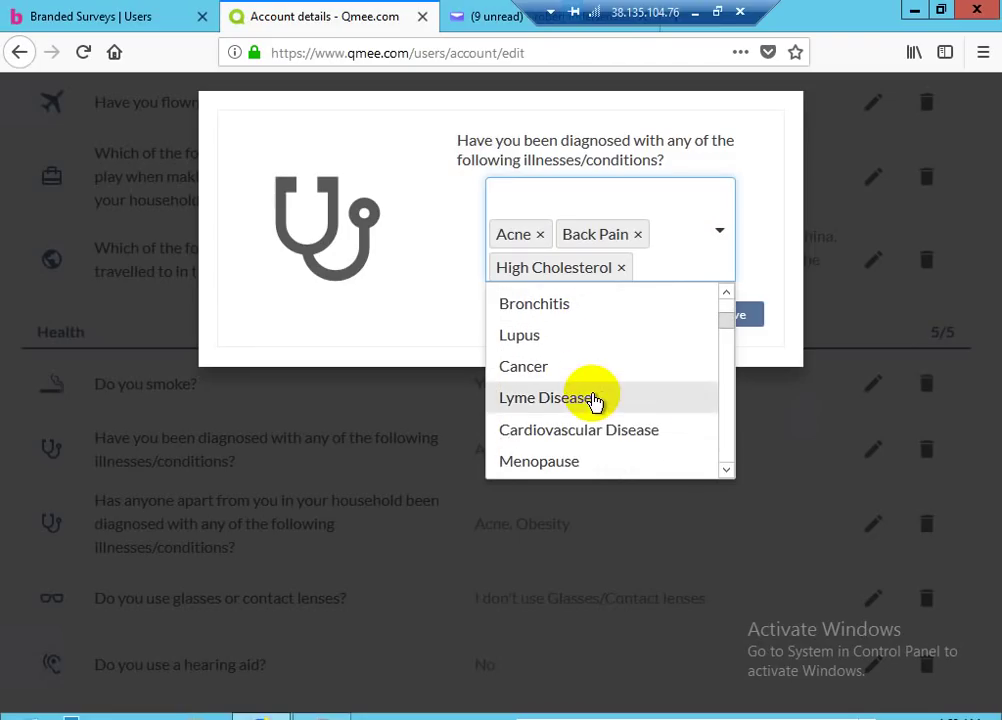
pyautogui.scroll(-2, 594, 401)
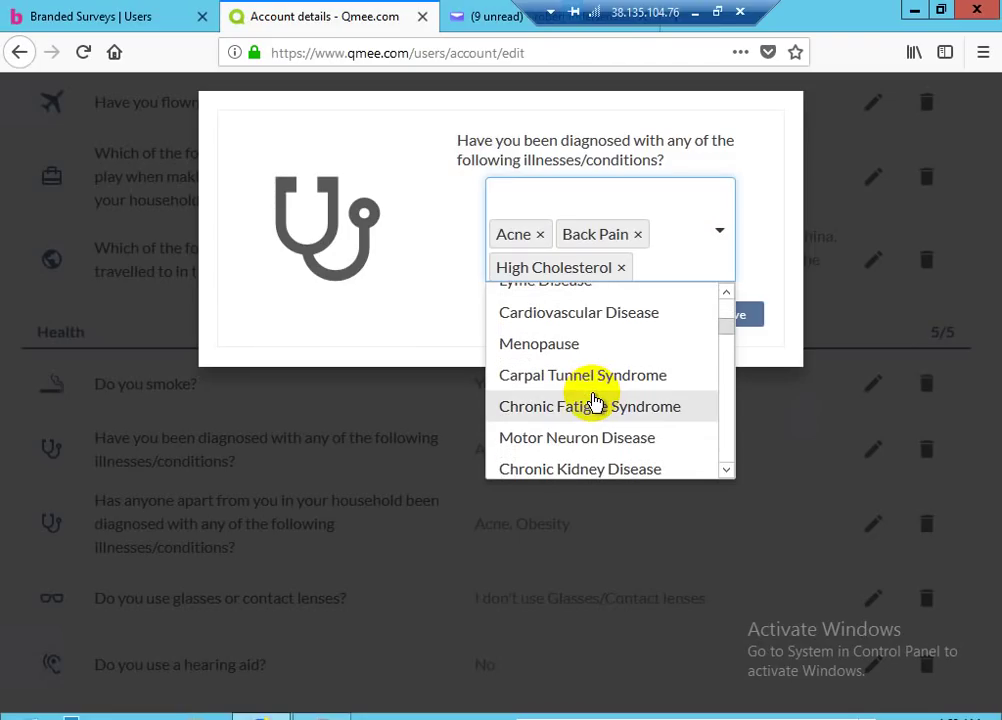
pyautogui.moveTo(722, 329); pyautogui.dragTo(722, 358)
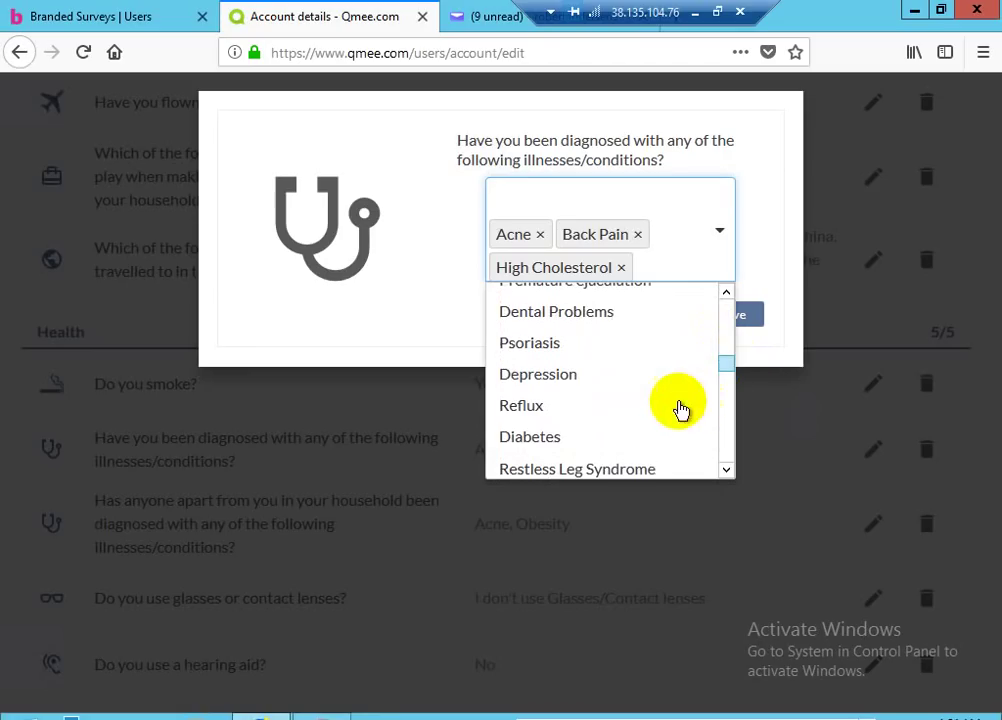
pyautogui.click(538, 382)
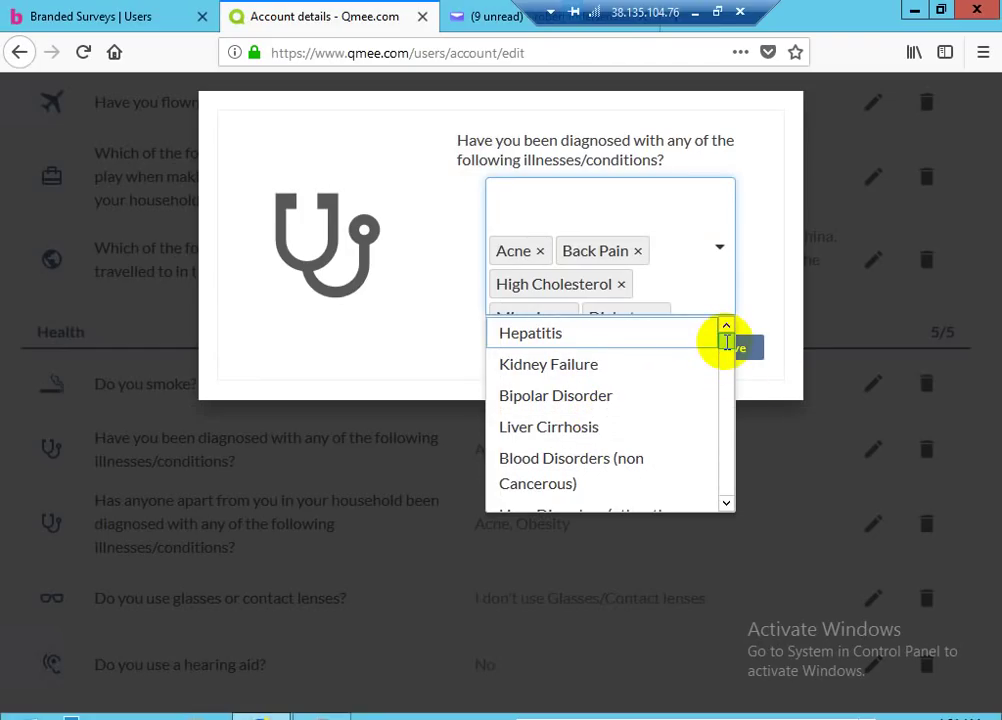
# - Add Dental Problems to the diagnosed illnesses/conditions answer
pyautogui.moveTo(726, 343); pyautogui.dragTo(736, 506)
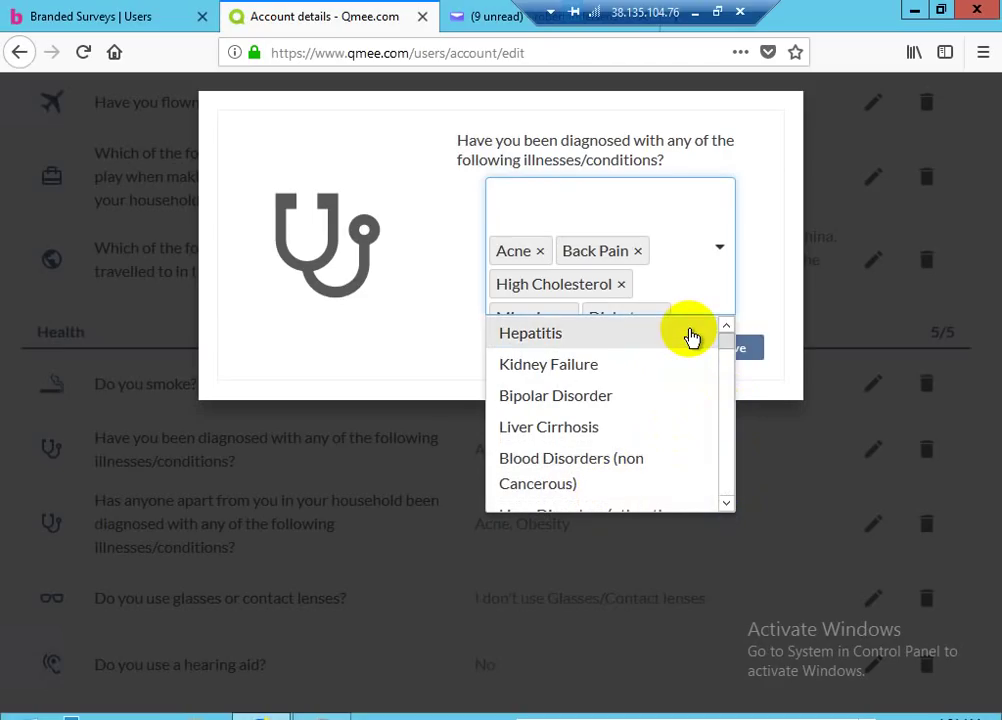
pyautogui.click(724, 394)
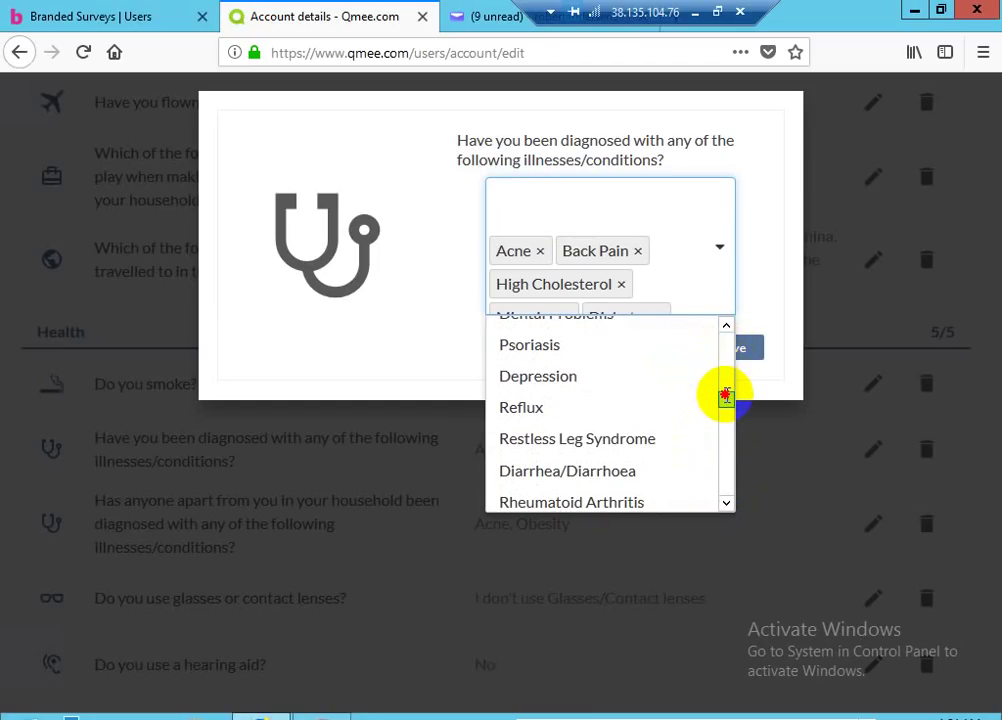
pyautogui.scroll(3, 724, 392)
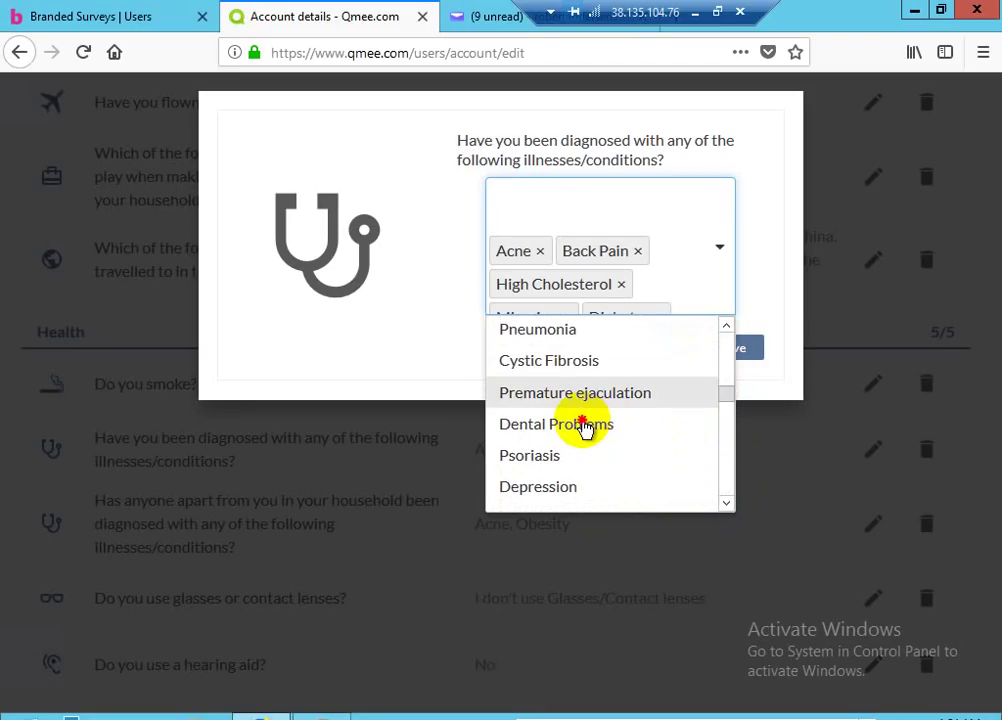
pyautogui.click(585, 426)
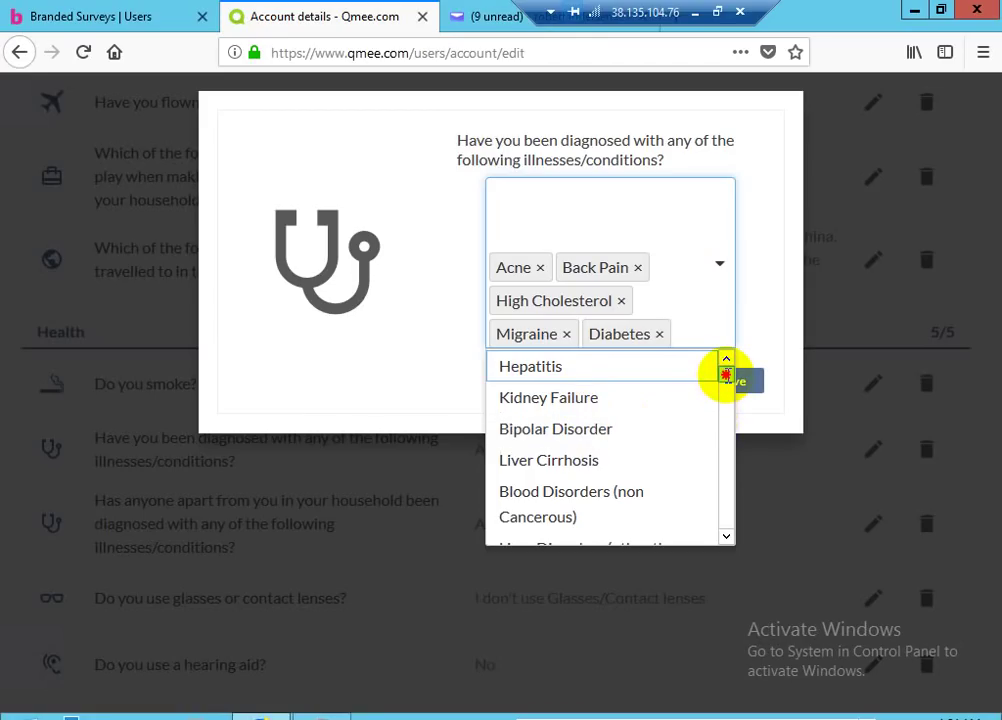
# - Add Smoking Addiction to your own diagnosed illnesses/conditions and save the answer
pyautogui.moveTo(725, 378); pyautogui.dragTo(731, 459)
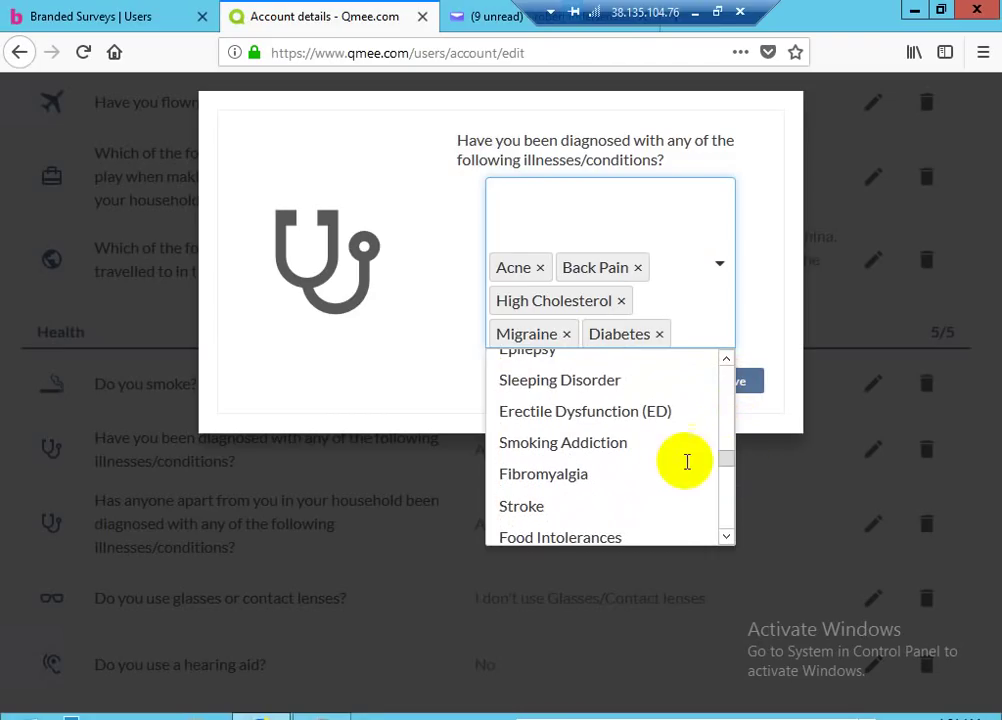
pyautogui.click(597, 452)
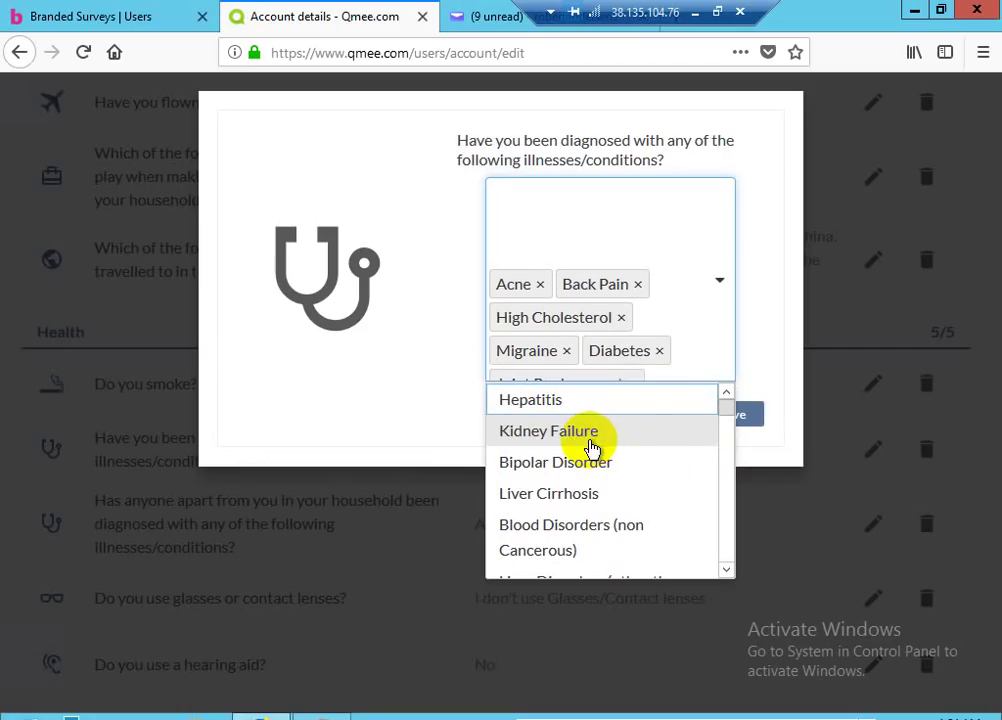
pyautogui.moveTo(727, 412); pyautogui.dragTo(725, 488)
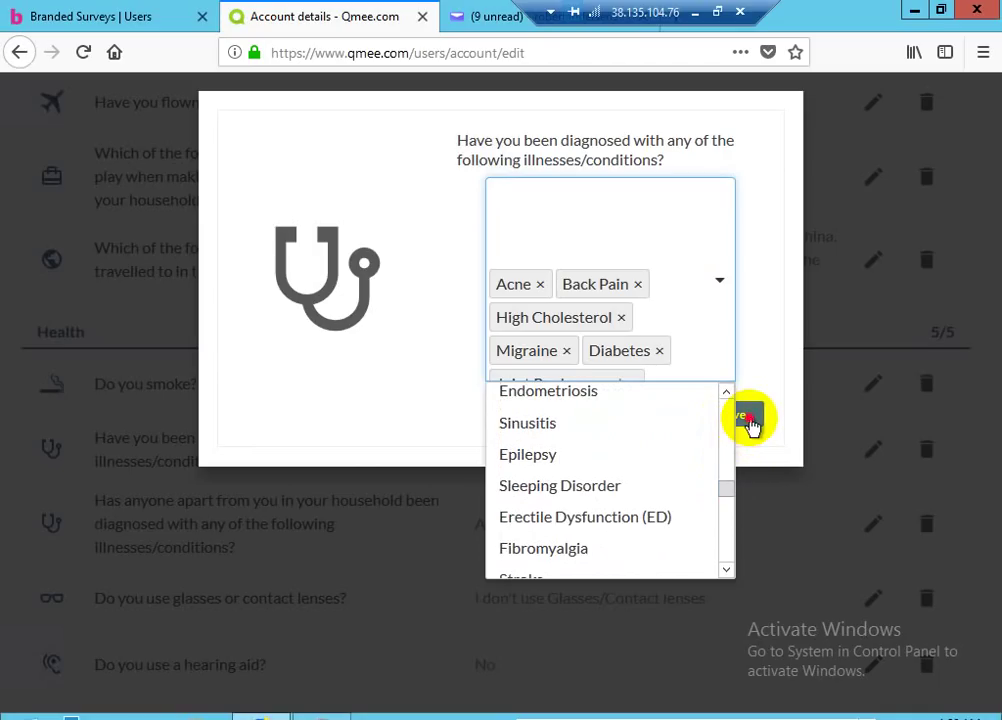
pyautogui.click(752, 425)
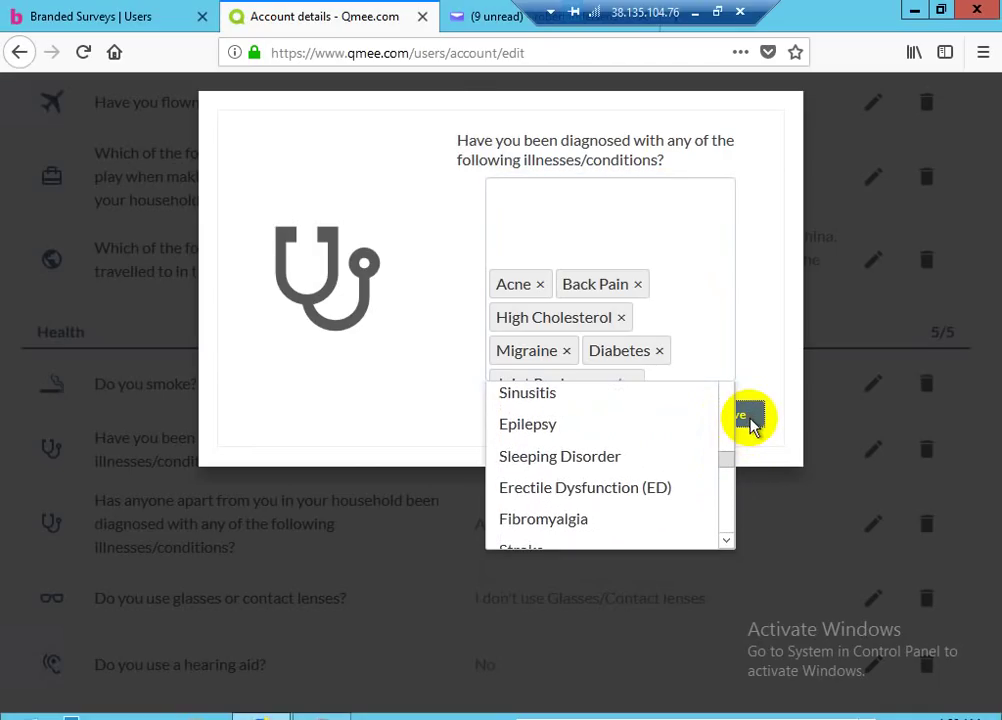
pyautogui.click(752, 425)
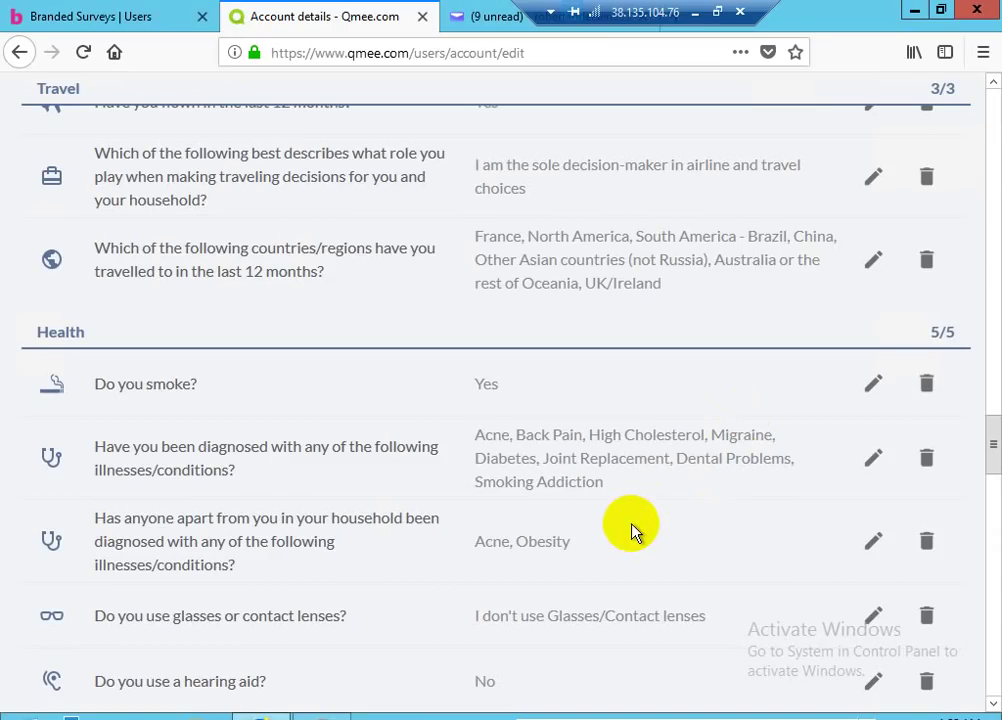
# - Replace Acne and Obesity with Back Pain in the Health question about illnesses/conditions of other household members
pyautogui.click(873, 548)
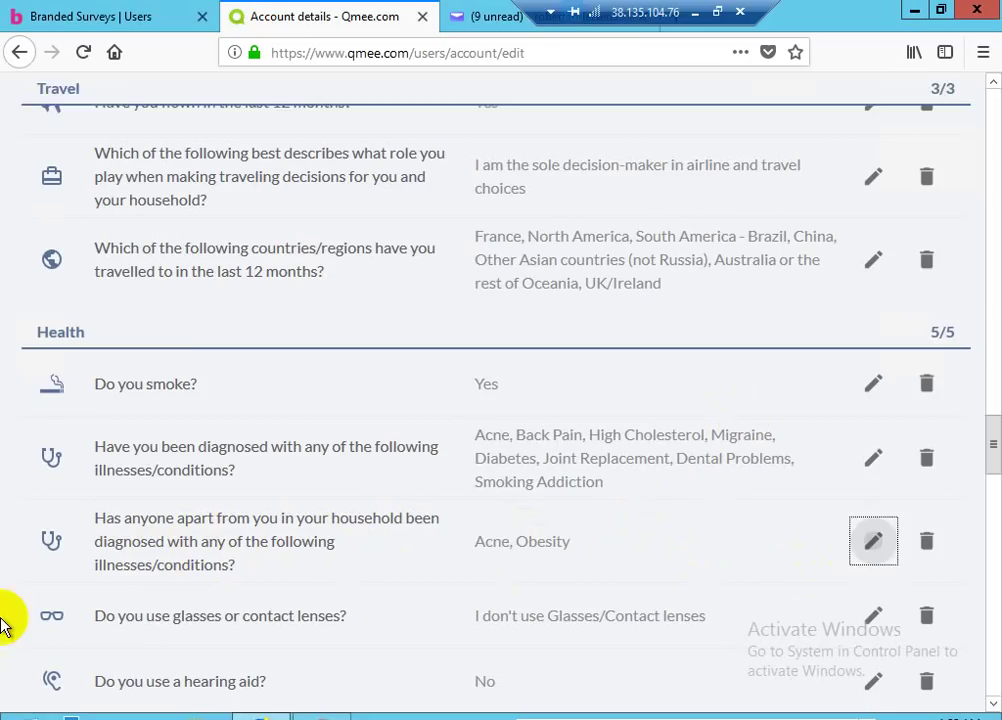
pyautogui.click(873, 541)
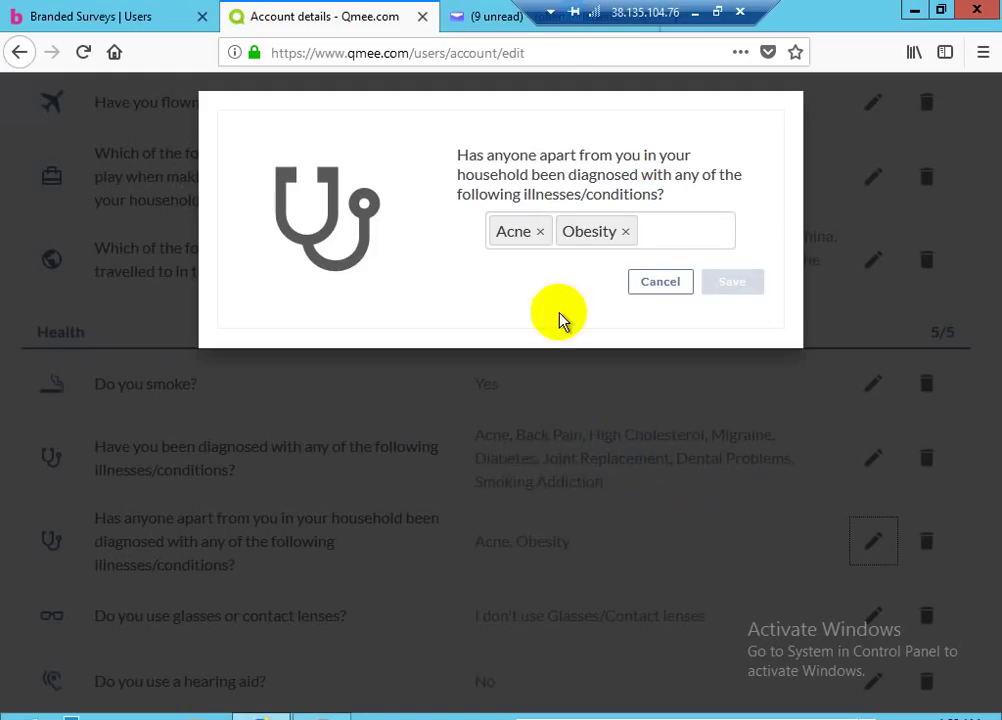
pyautogui.click(624, 232)
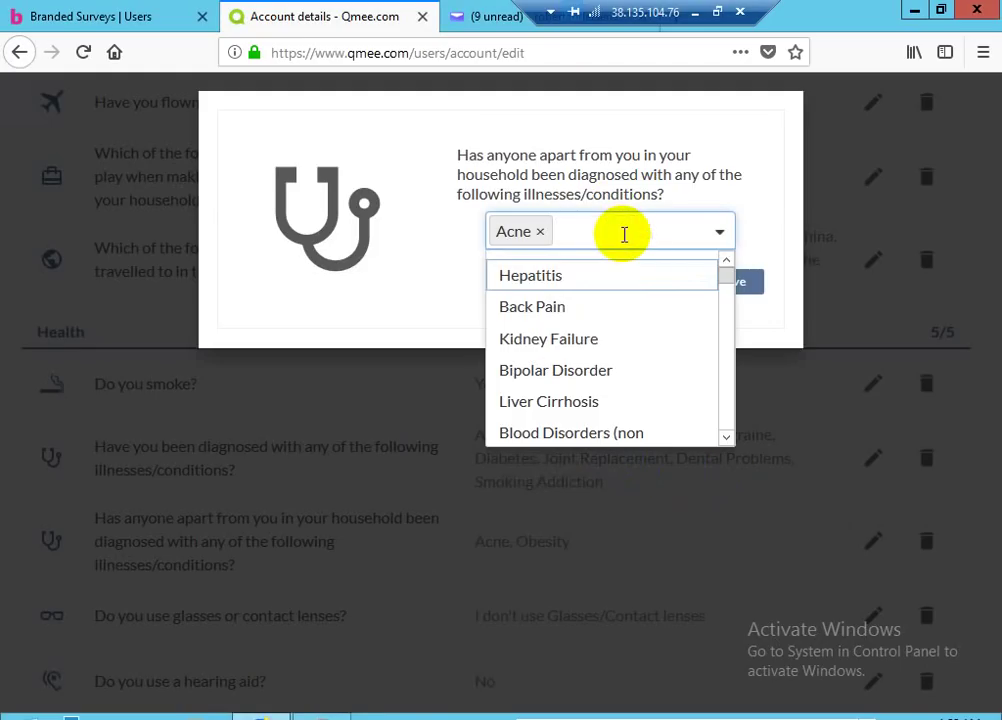
pyautogui.click(553, 308)
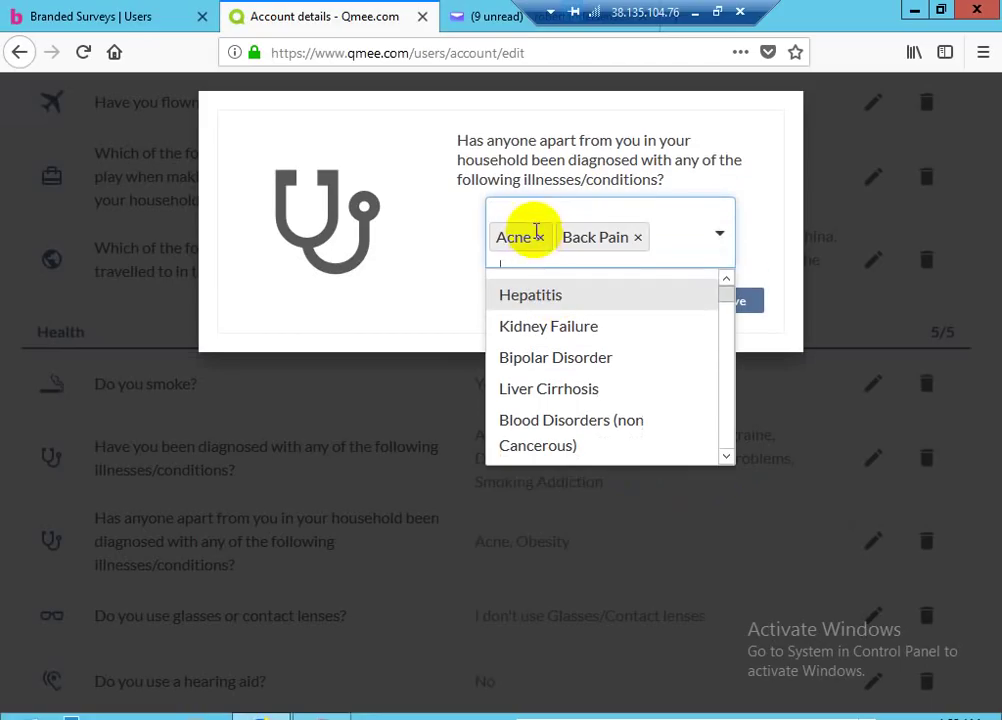
pyautogui.click(540, 243)
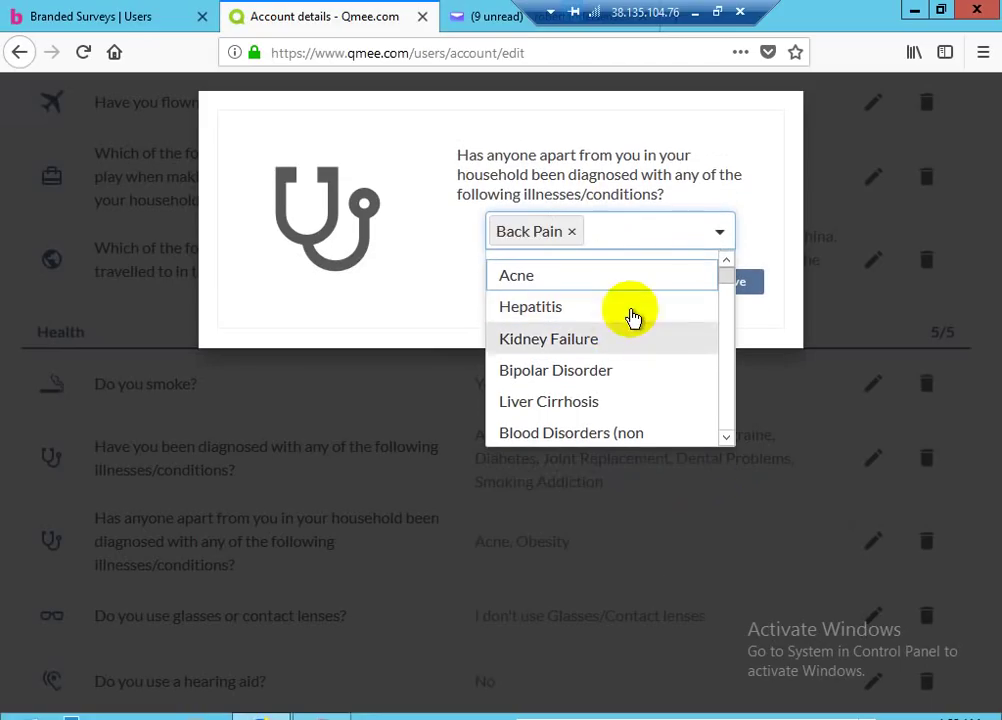
# - Add Dental Problems to the household members' illnesses/conditions
pyautogui.scroll(-2, 620, 340)
pyautogui.scroll(-5, 590, 365)
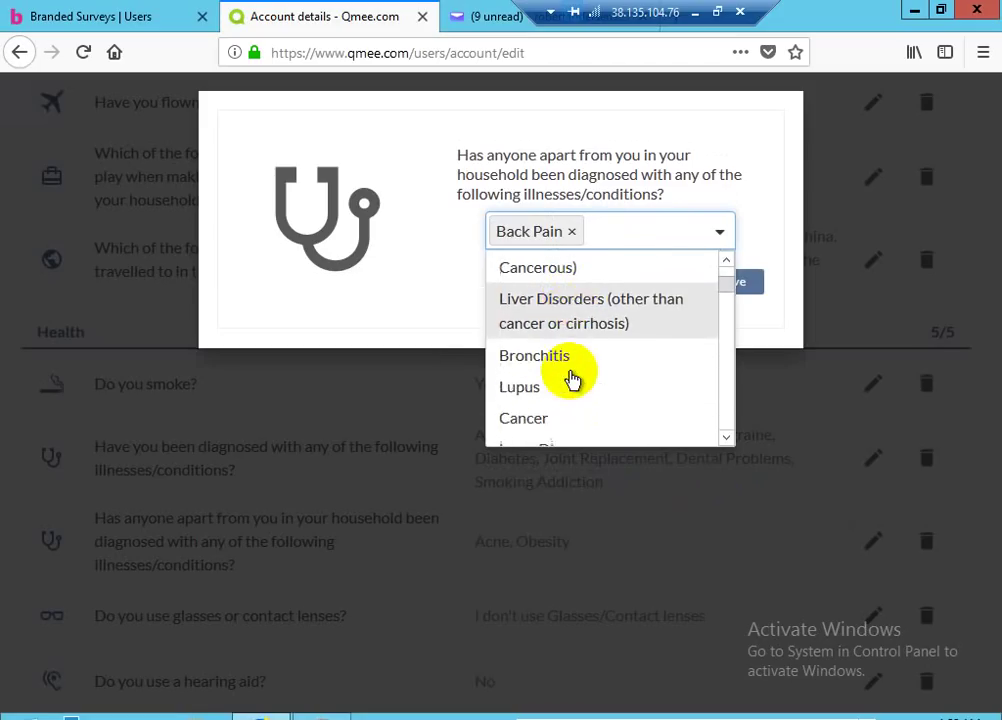
pyautogui.scroll(-3, 565, 367)
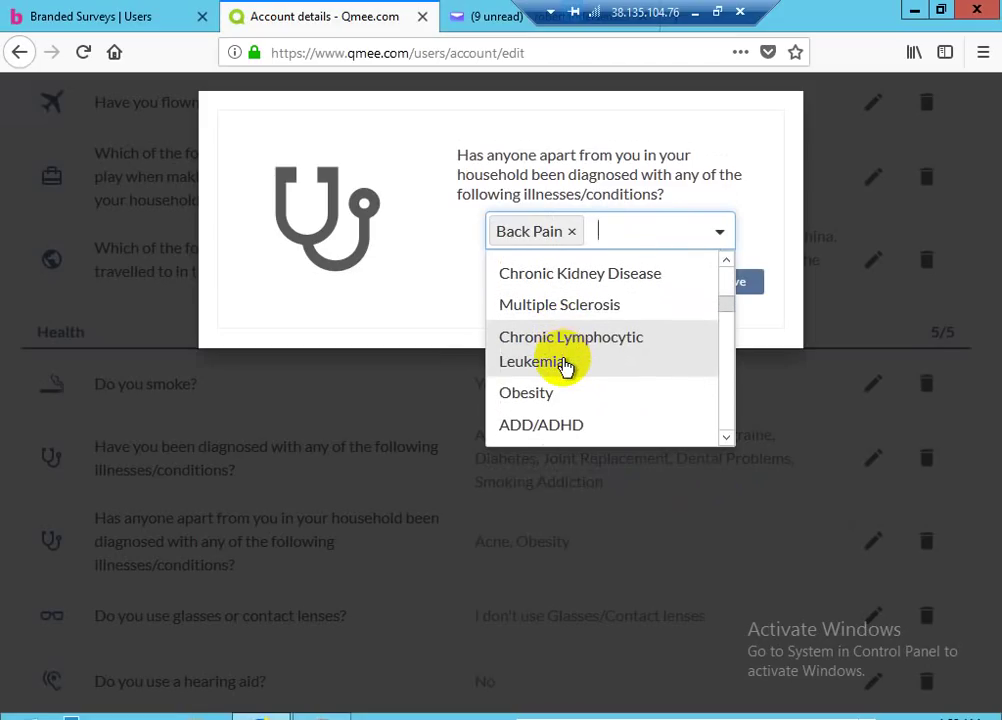
pyautogui.scroll(-4, 565, 367)
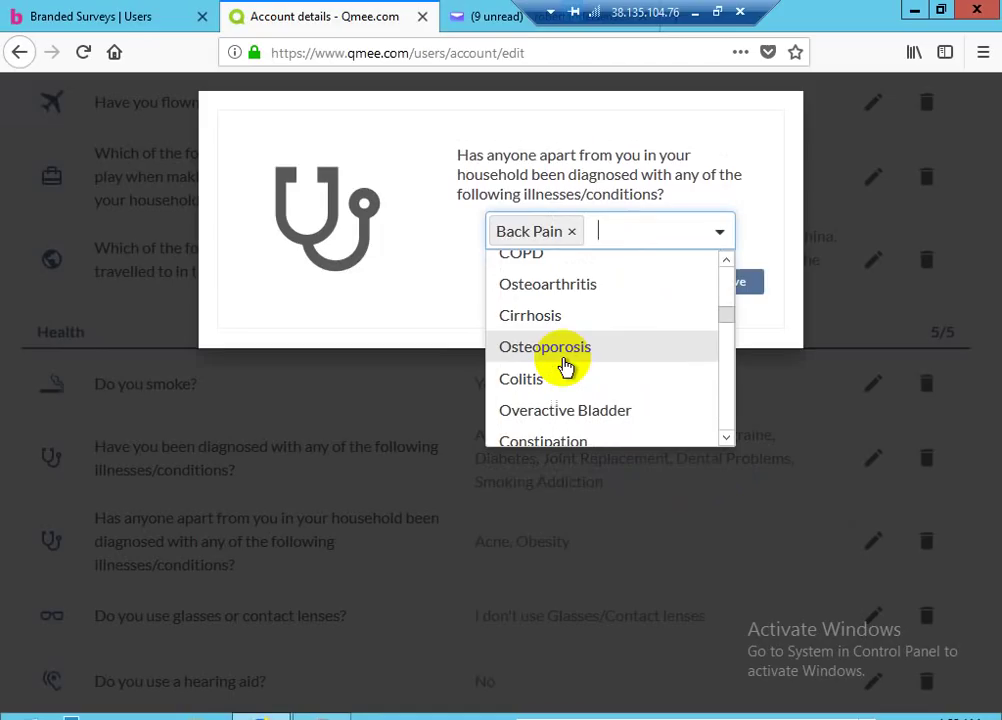
pyautogui.scroll(-4, 565, 367)
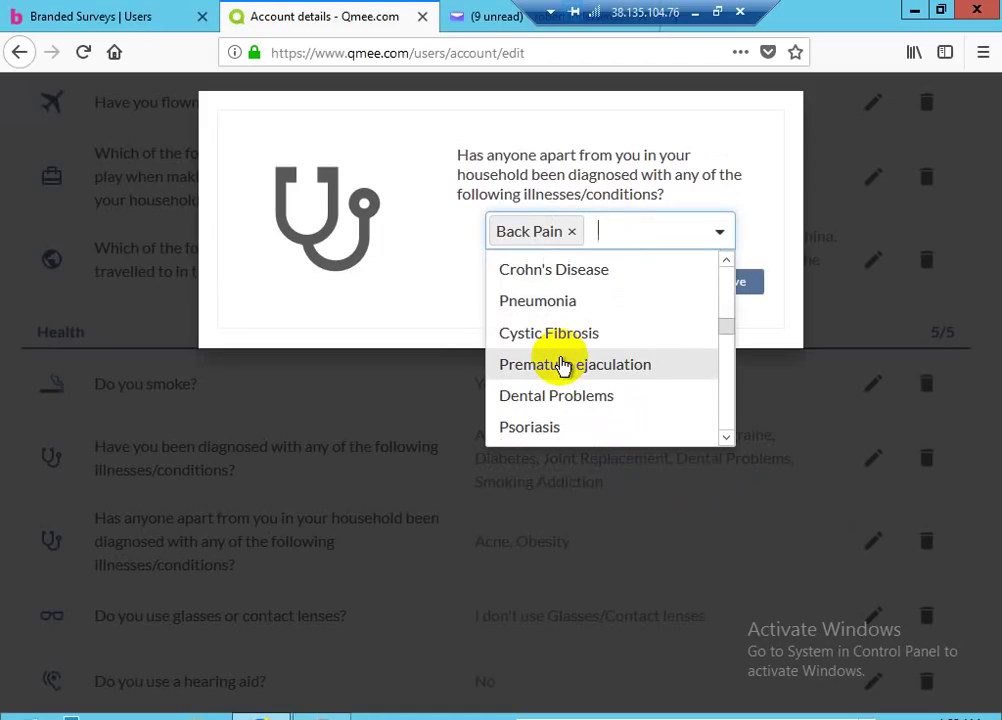
pyautogui.scroll(-3, 564, 367)
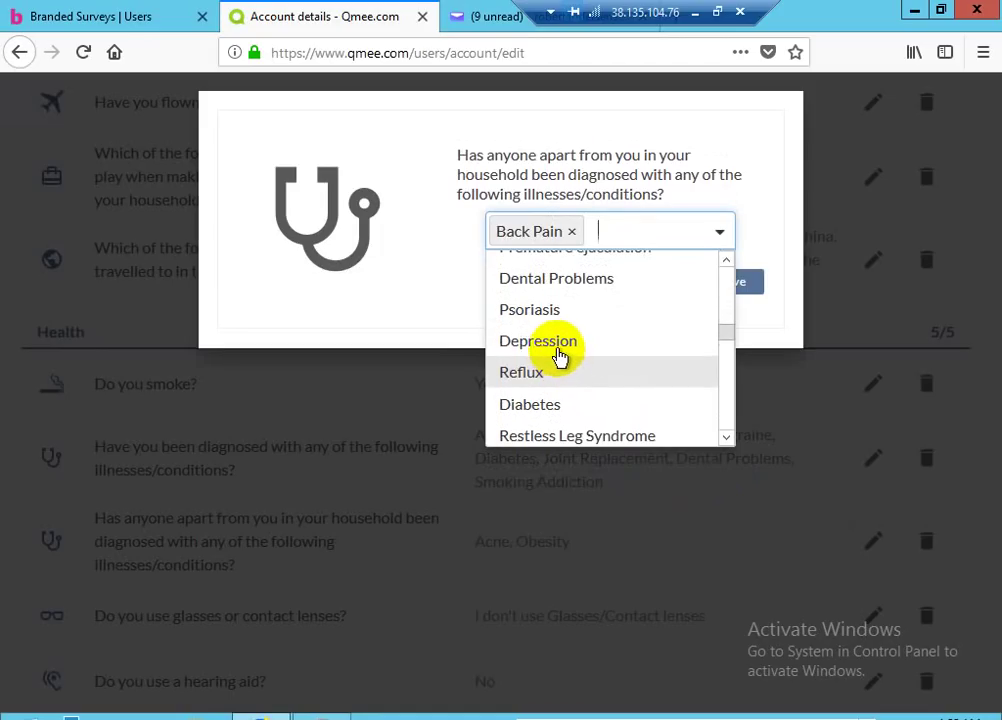
pyautogui.click(549, 289)
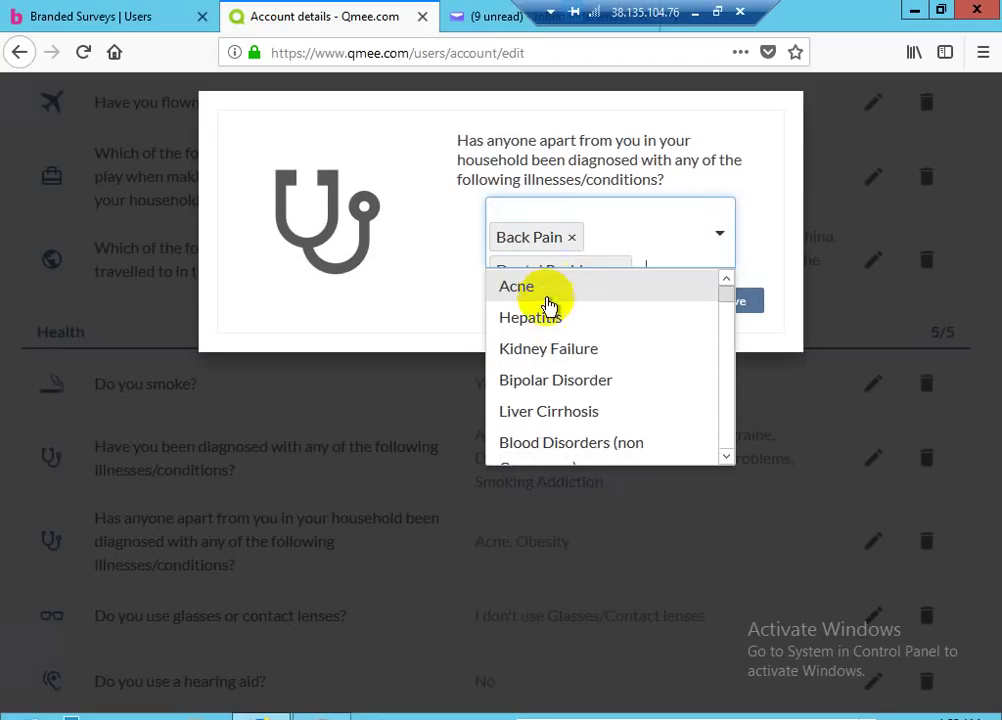
# - Include Diabetes among the household members' illnesses/conditions and save the answer
pyautogui.scroll(-3, 588, 372)
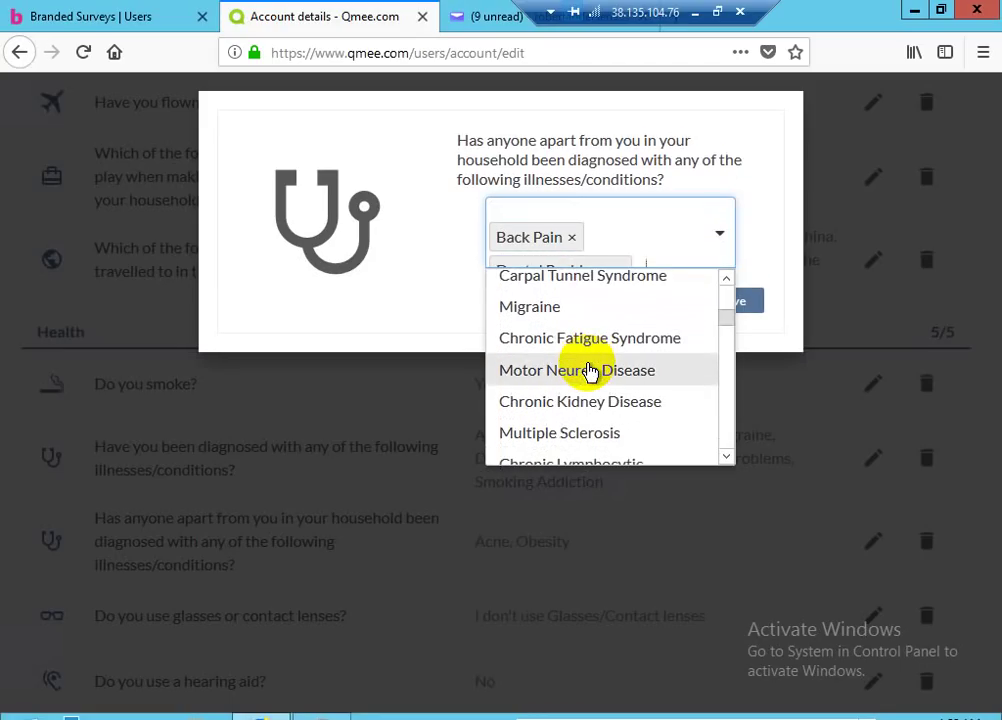
pyautogui.scroll(-3, 590, 372)
pyautogui.scroll(-2, 590, 372)
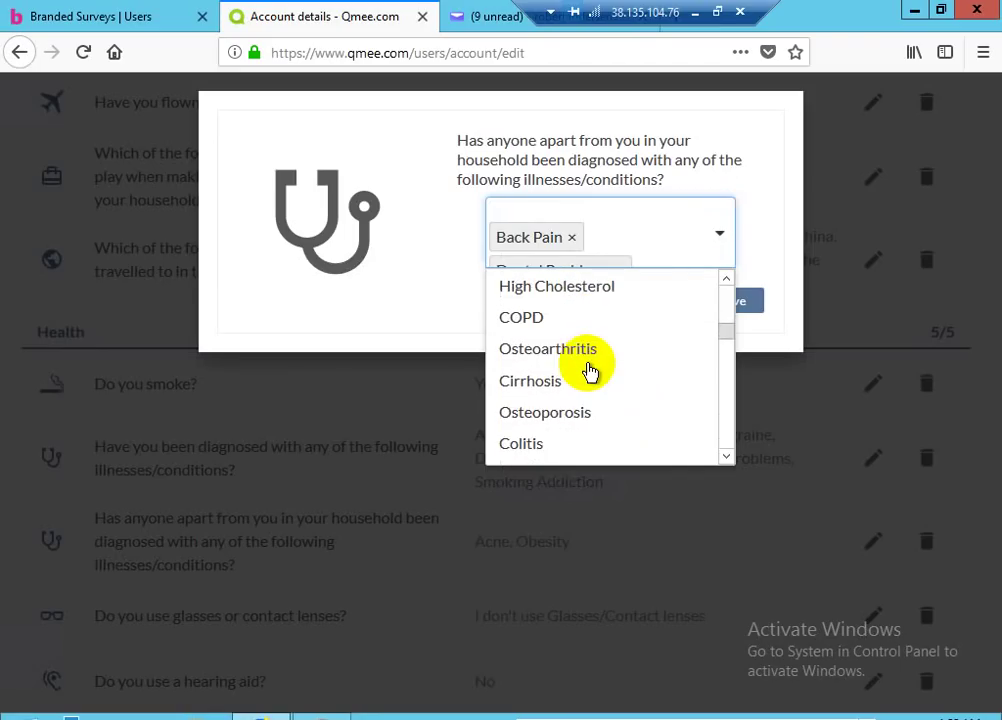
pyautogui.scroll(-5, 590, 372)
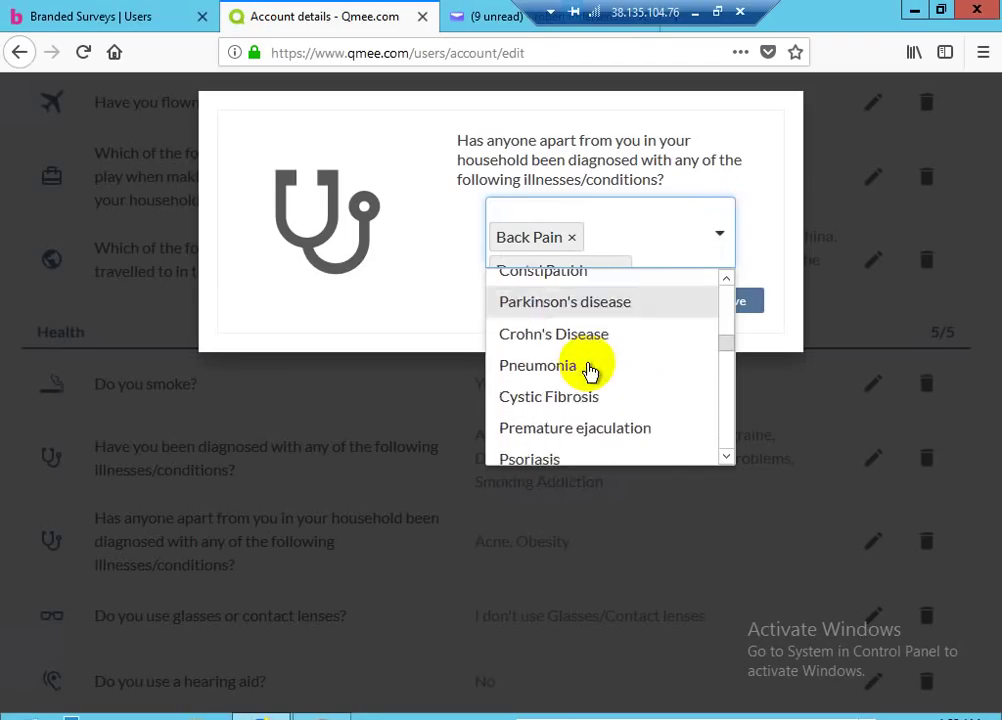
pyautogui.scroll(-5, 588, 372)
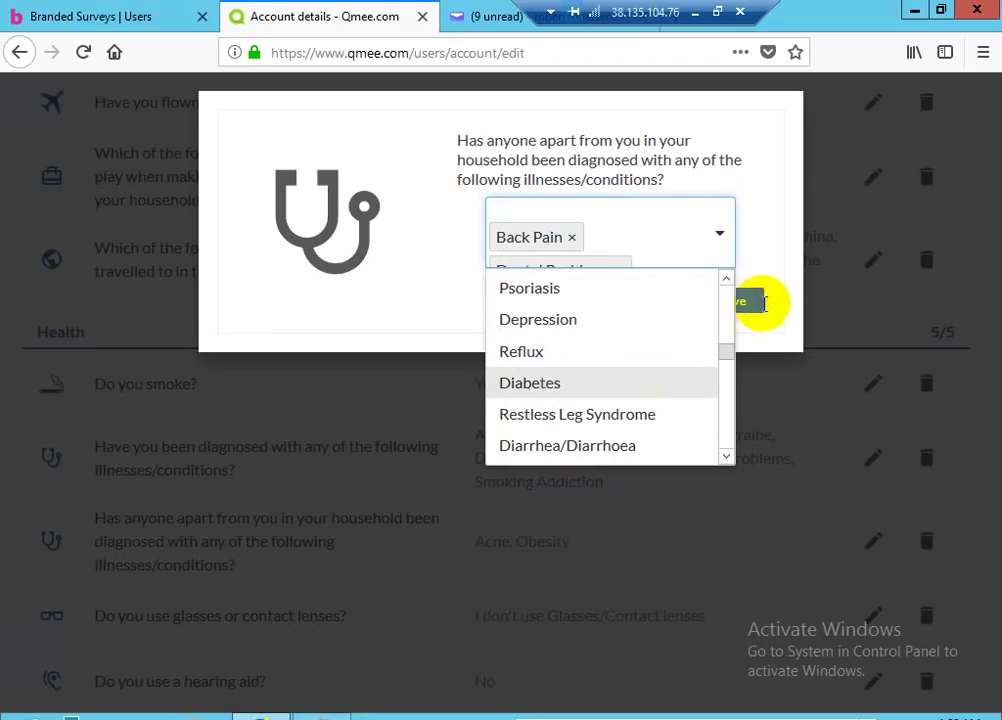
pyautogui.click(749, 302)
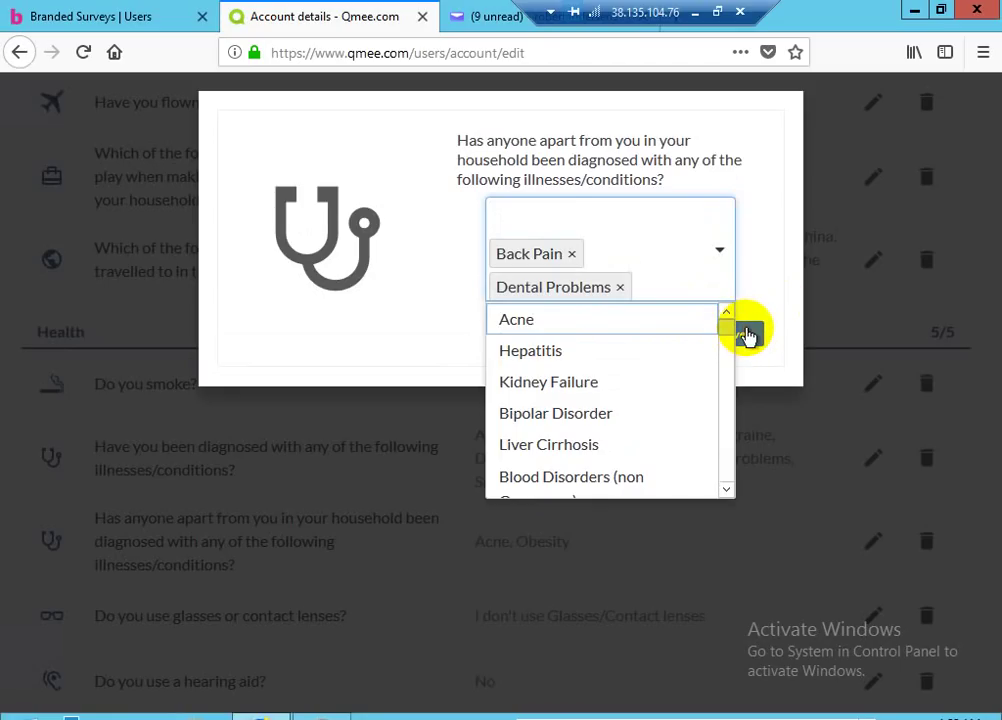
pyautogui.scroll(-2, 747, 336)
pyautogui.click(747, 336)
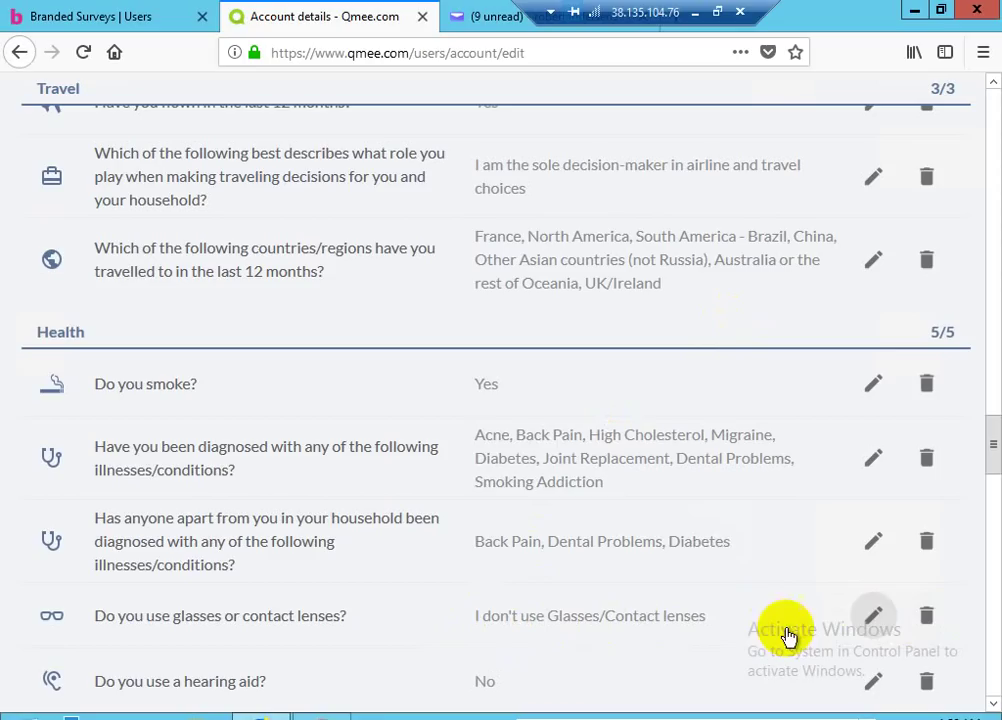
# - Set the answer about using glasses or contact lenses to Both Glasses and Contact lenses and save it
pyautogui.click(877, 626)
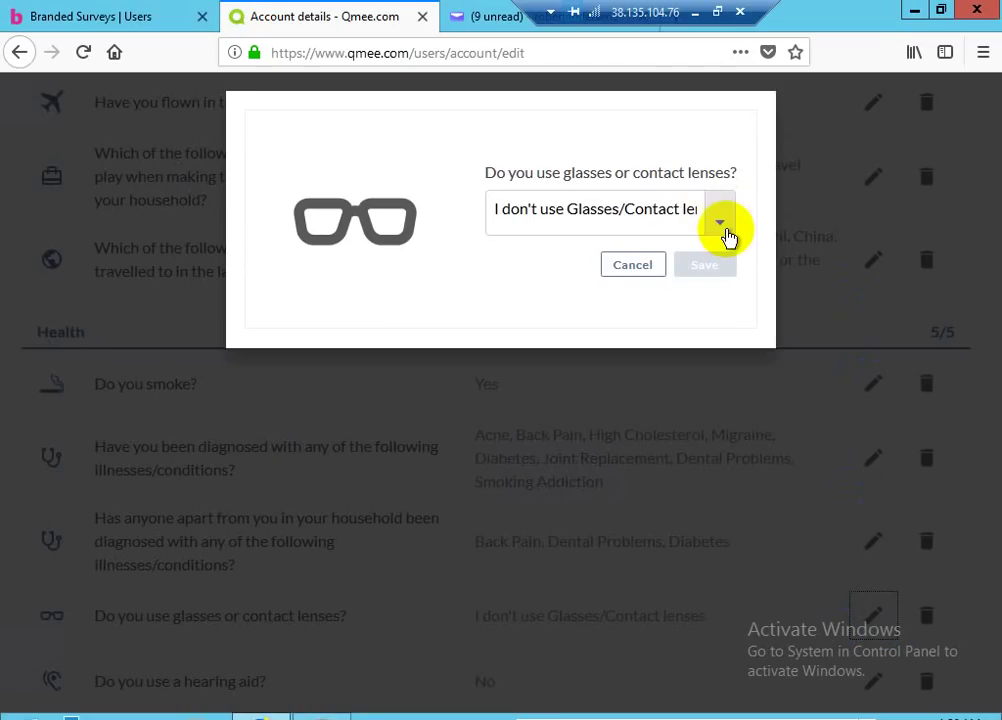
pyautogui.click(722, 230)
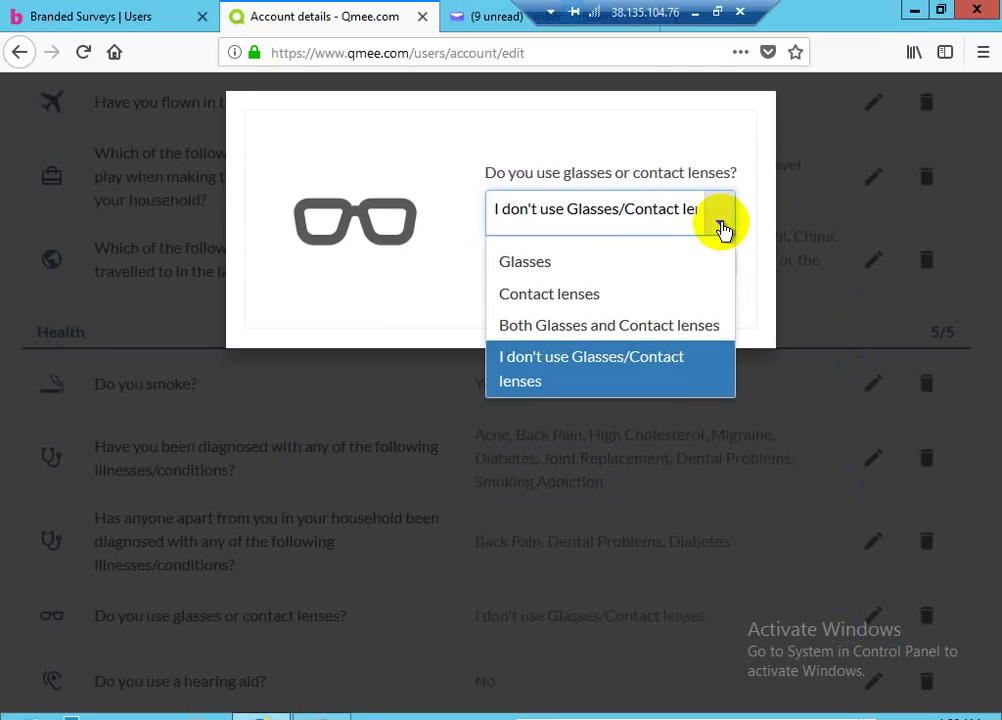
pyautogui.click(577, 328)
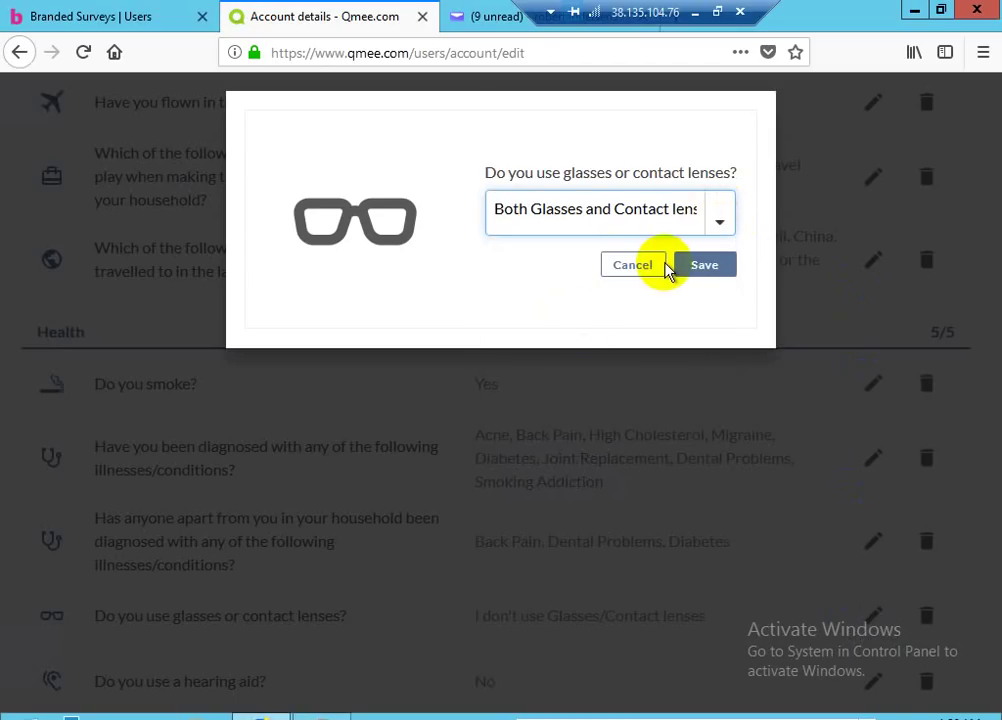
pyautogui.click(704, 267)
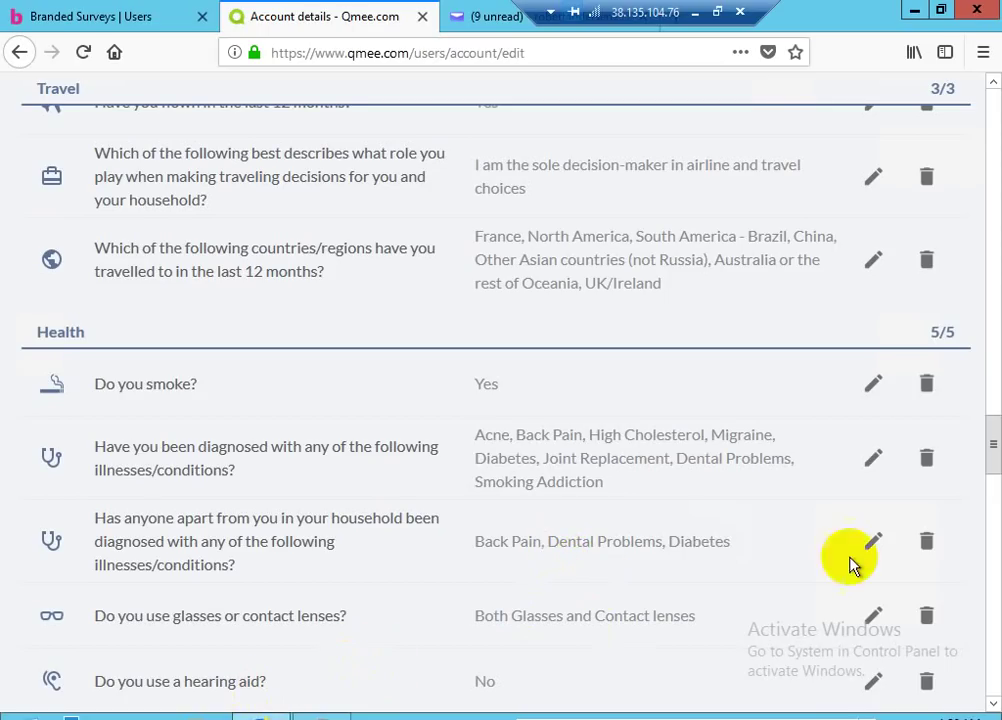
# - Add Fruit drinks/juices, Bottled water and Flavored malt beverages or wine coolers to the drinks consumed in the past four weeks
pyautogui.moveTo(995, 458); pyautogui.dragTo(996, 502)
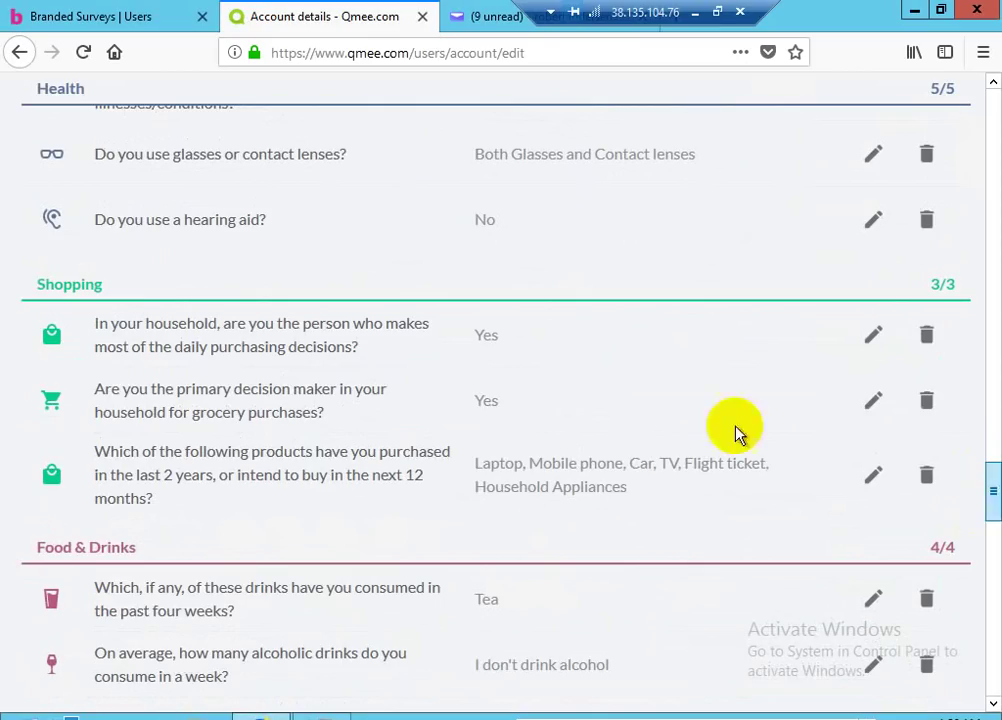
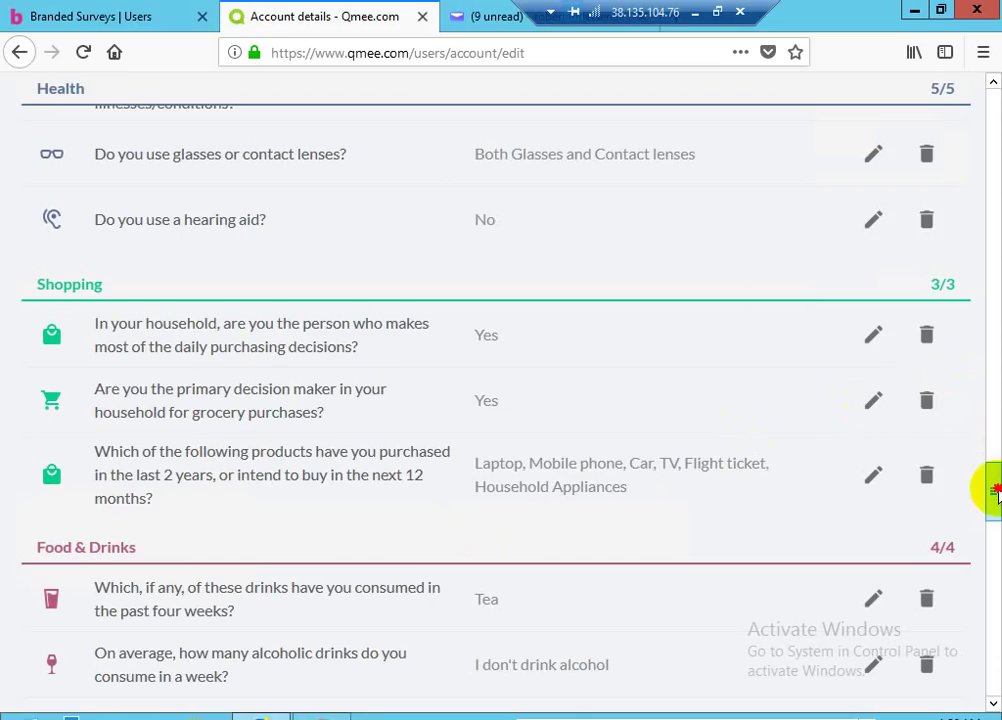
pyautogui.scroll(-2, 986, 510)
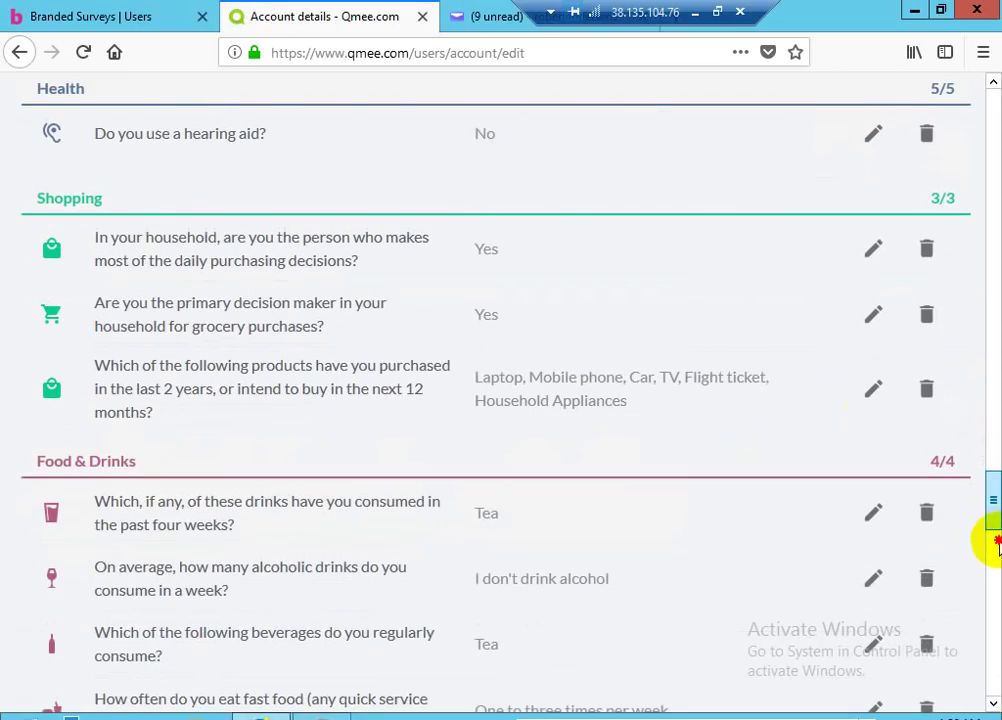
pyautogui.scroll(-5, 993, 537)
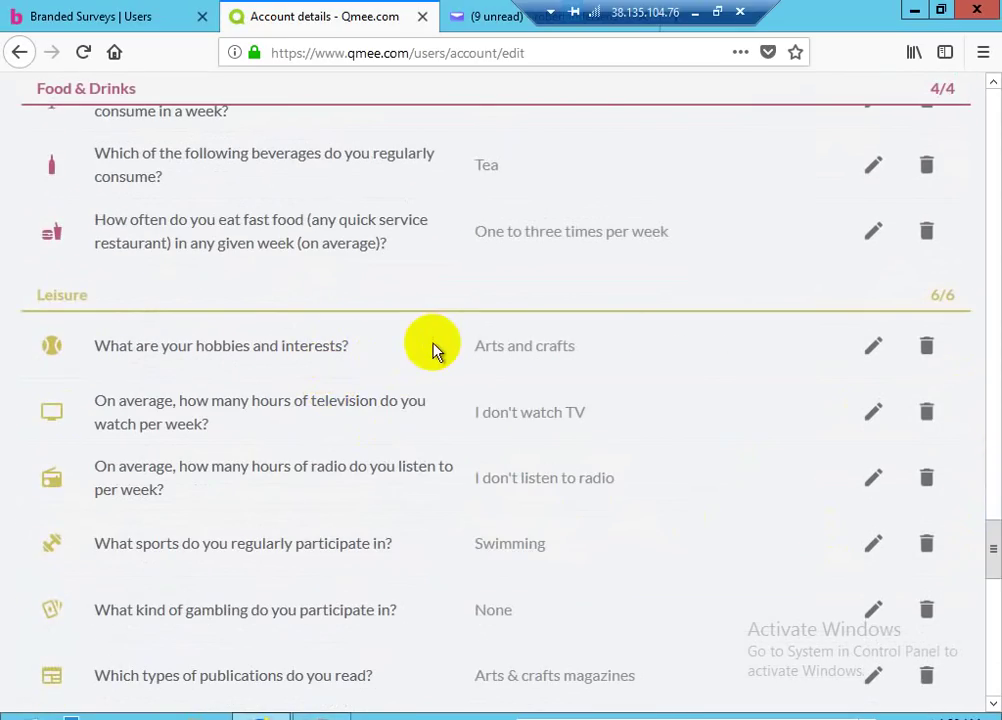
pyautogui.scroll(1, 433, 350)
pyautogui.scroll(2, 433, 350)
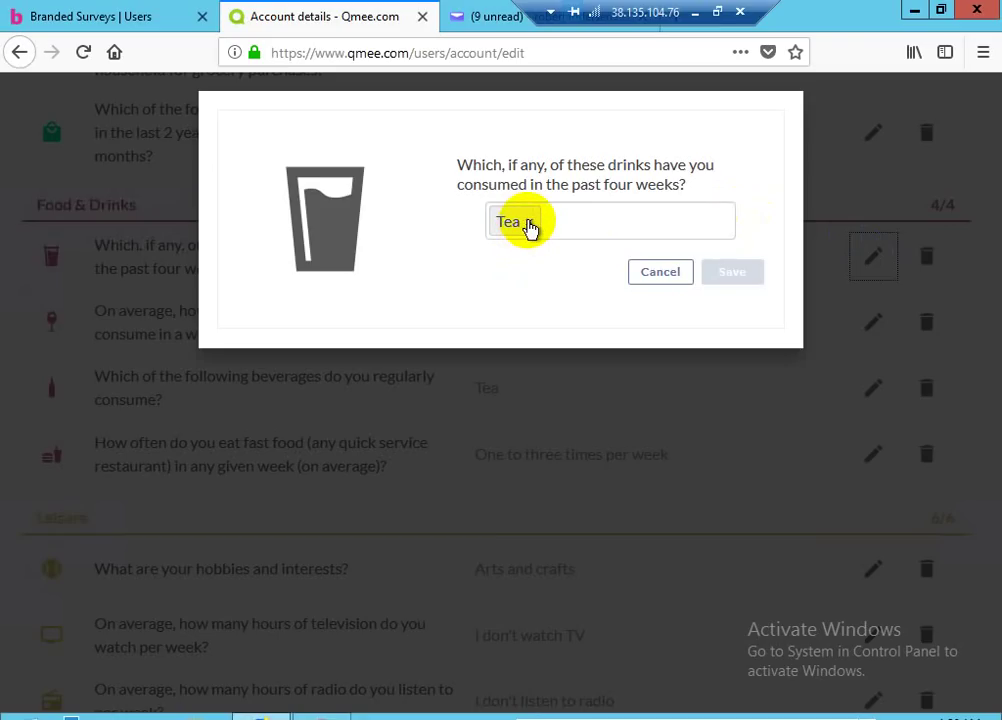
pyautogui.click(527, 226)
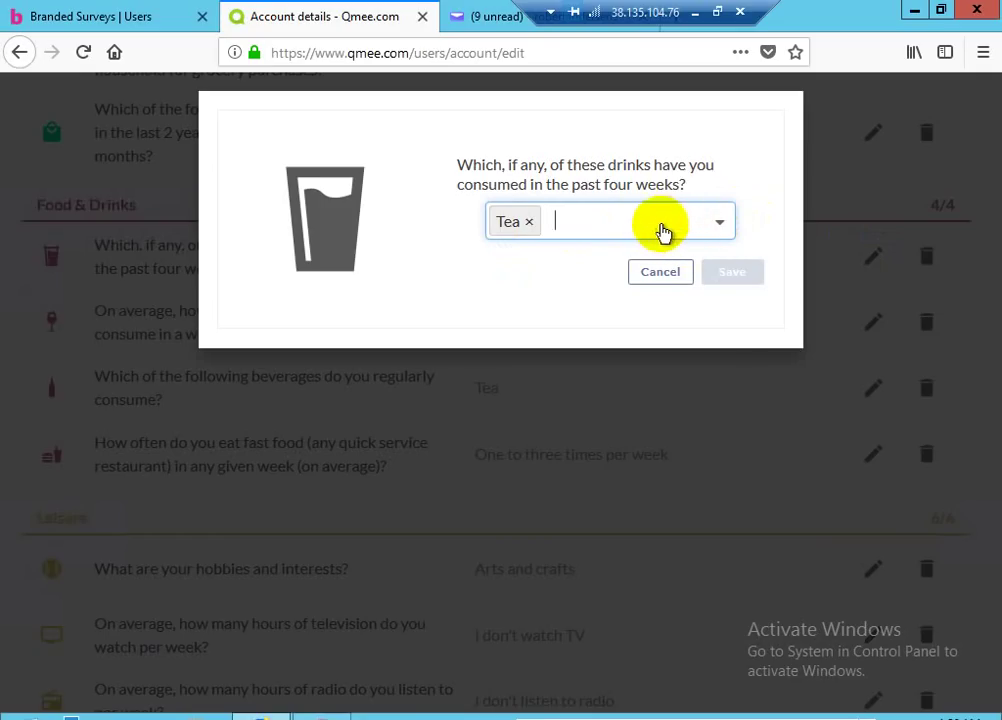
pyautogui.click(700, 232)
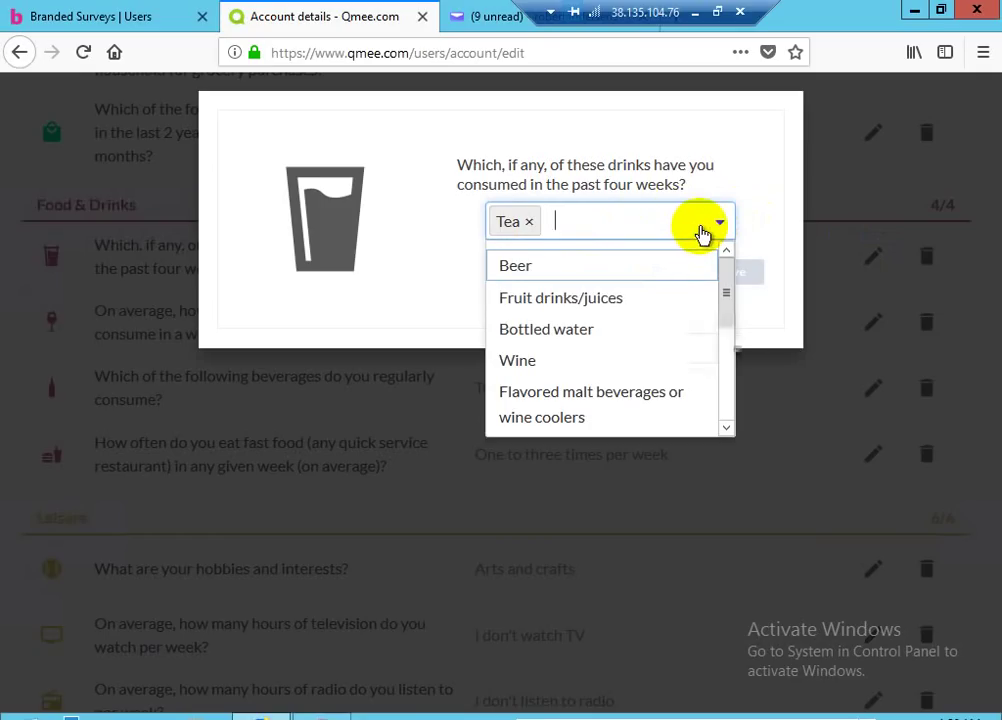
pyautogui.click(578, 335)
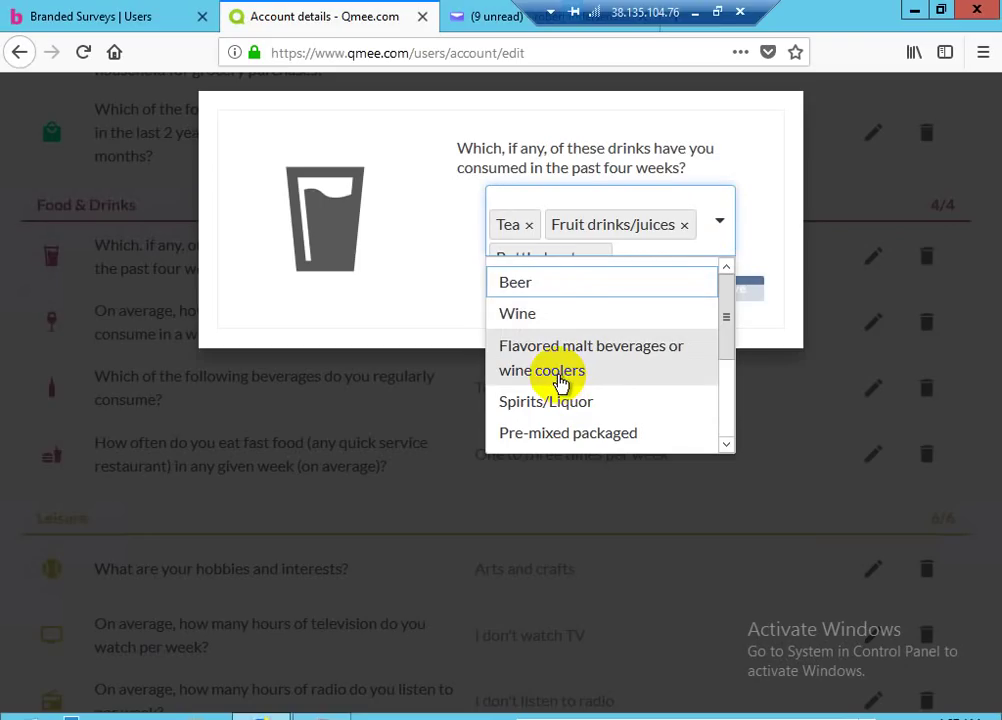
pyautogui.click(533, 284)
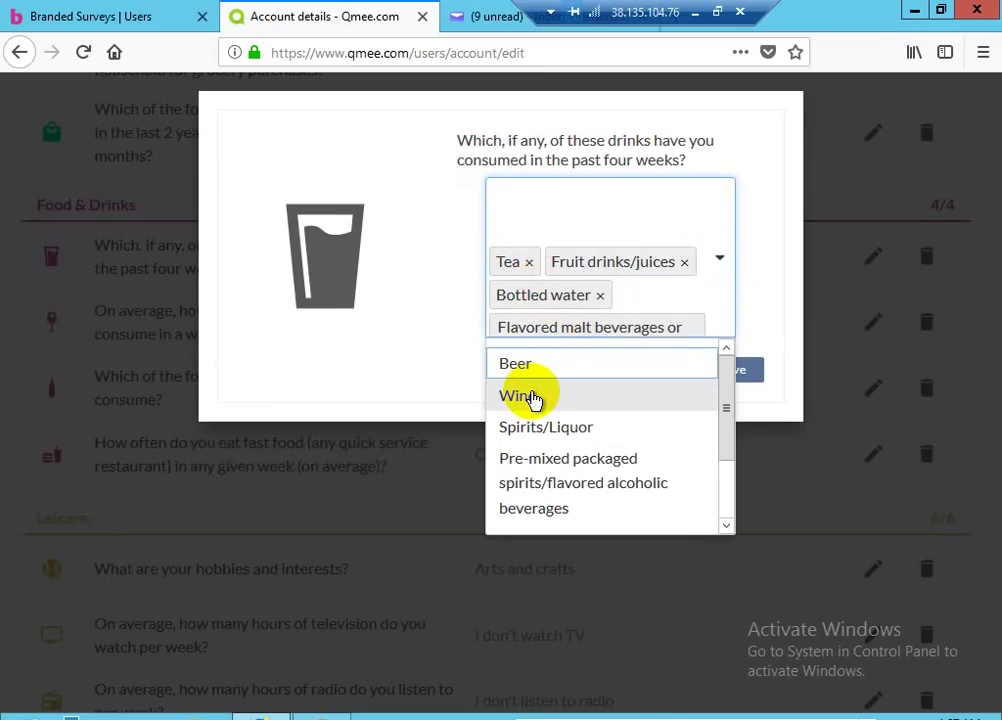
# - Add Coffee and replace Tea with Beer in the past-four-weeks drinks answer, and save it
pyautogui.moveTo(729, 409); pyautogui.dragTo(537, 510)
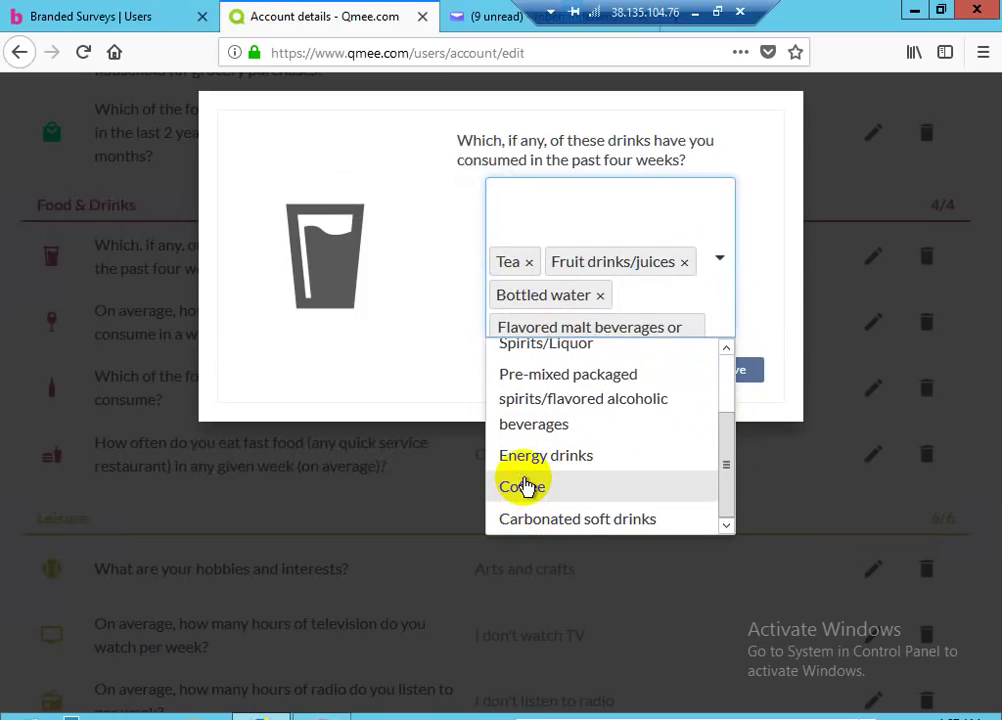
pyautogui.scroll(2, 526, 486)
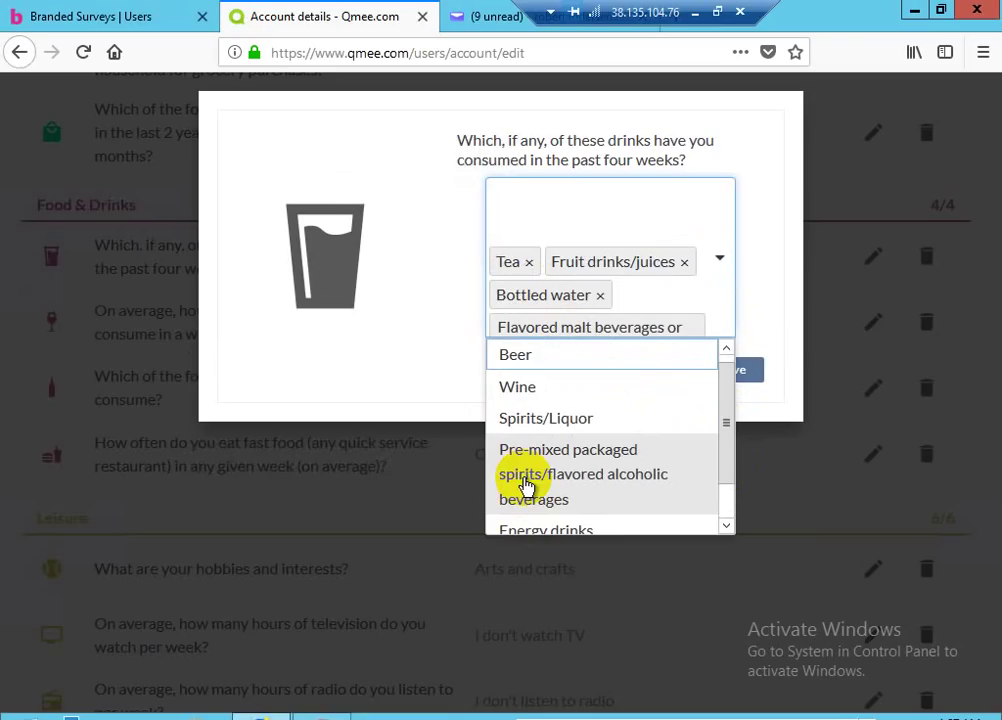
pyautogui.click(529, 262)
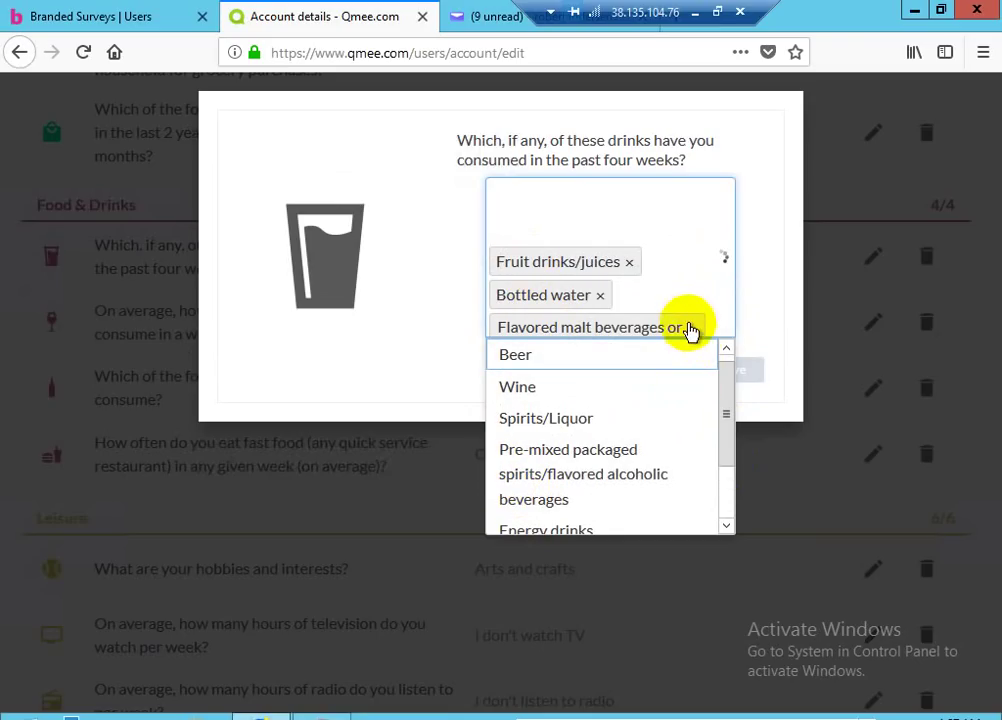
pyautogui.click(516, 355)
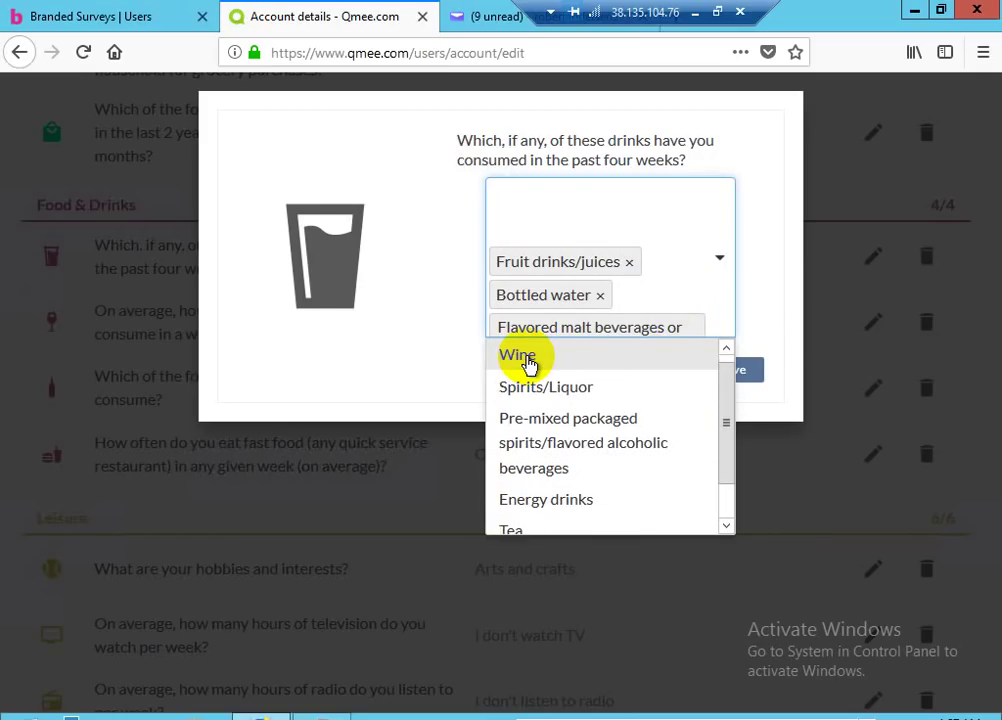
pyautogui.click(745, 374)
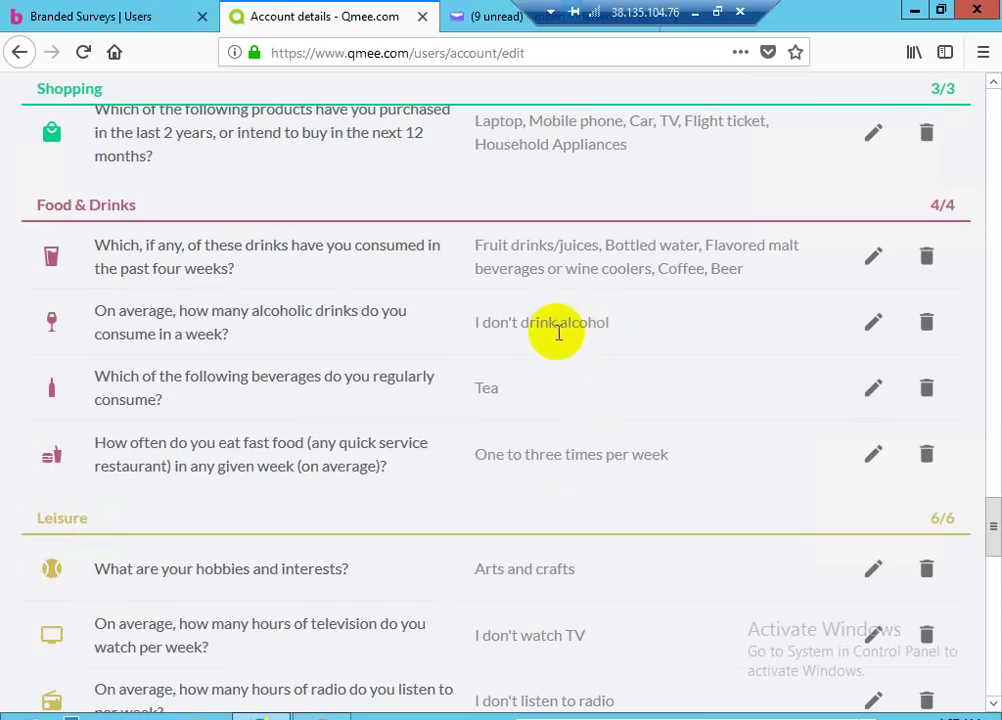
# - Set the average number of alcoholic drinks consumed in a week to 4 to 5 drinks and save the answer
pyautogui.click(875, 332)
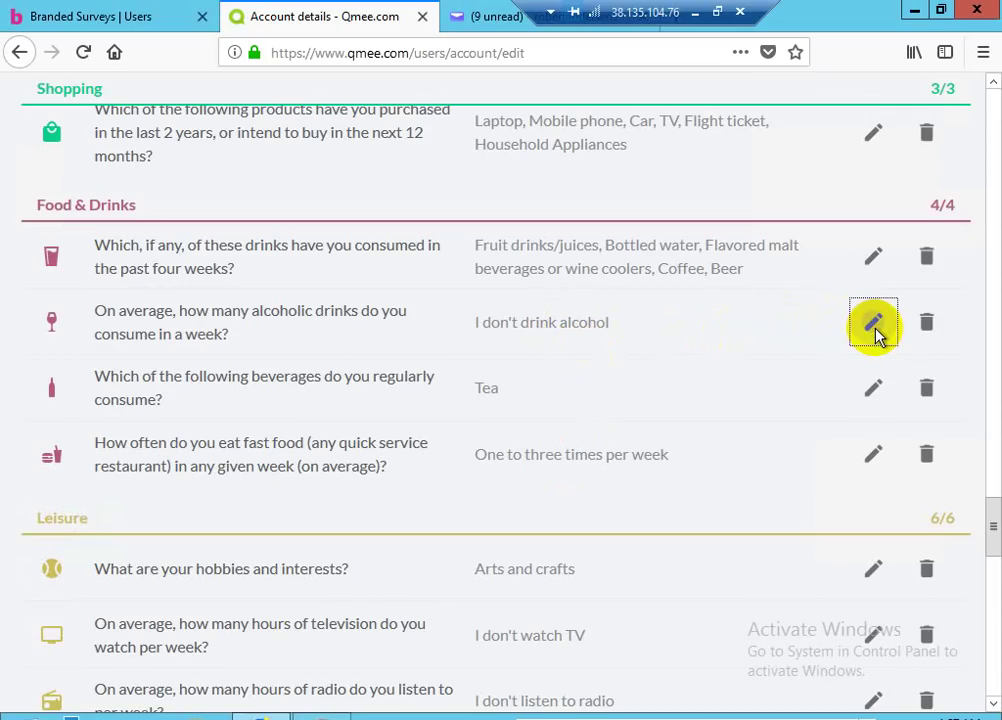
pyautogui.click(875, 333)
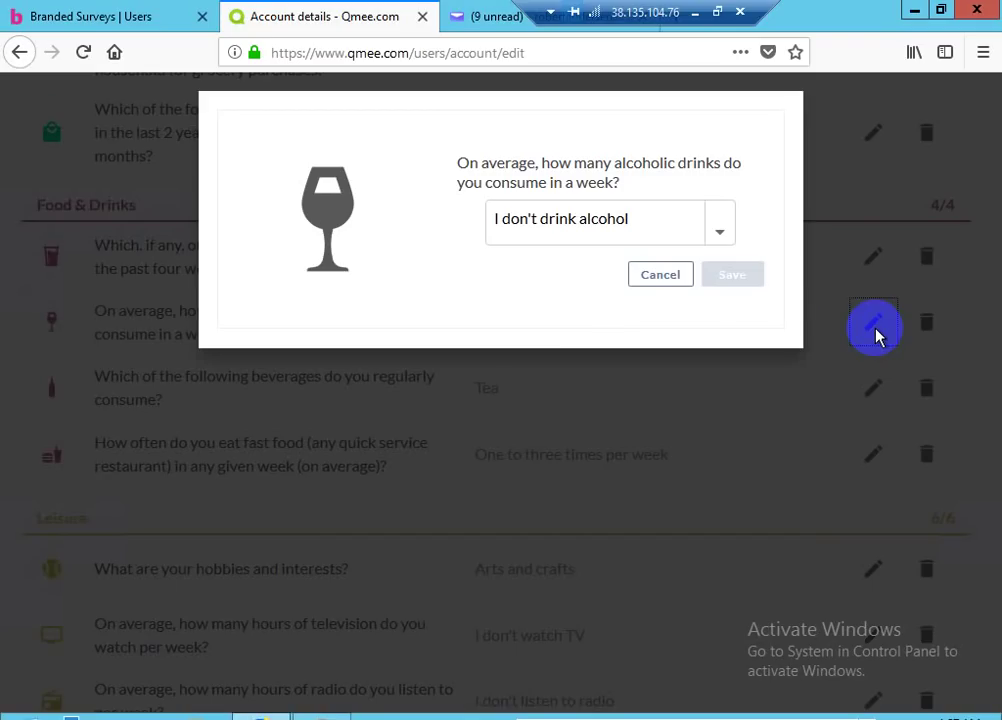
pyautogui.click(718, 228)
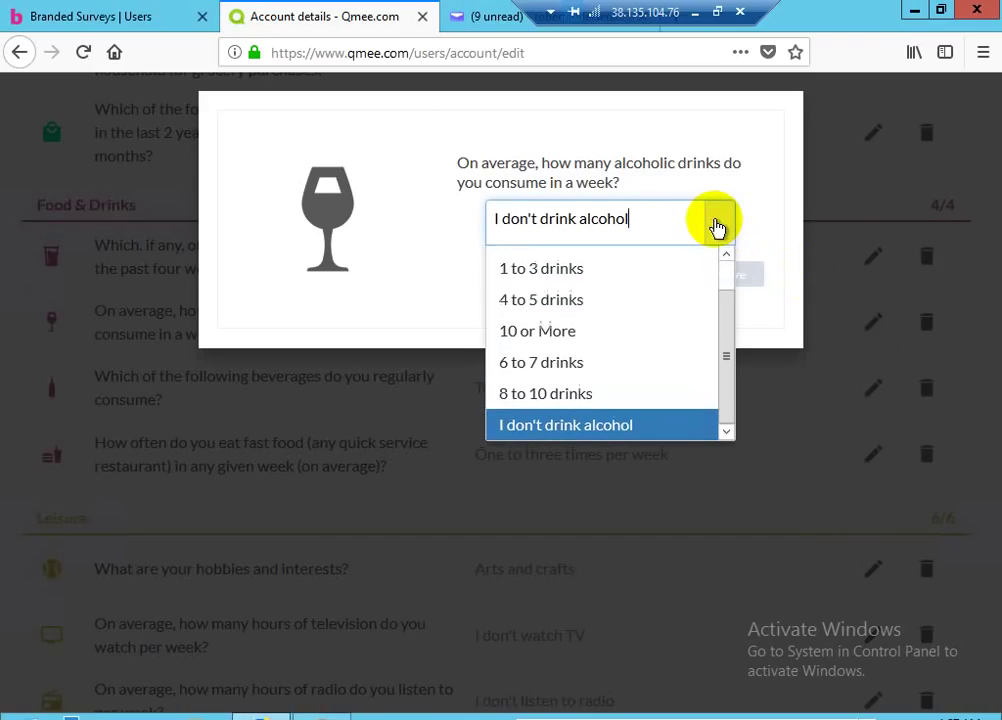
pyautogui.click(545, 301)
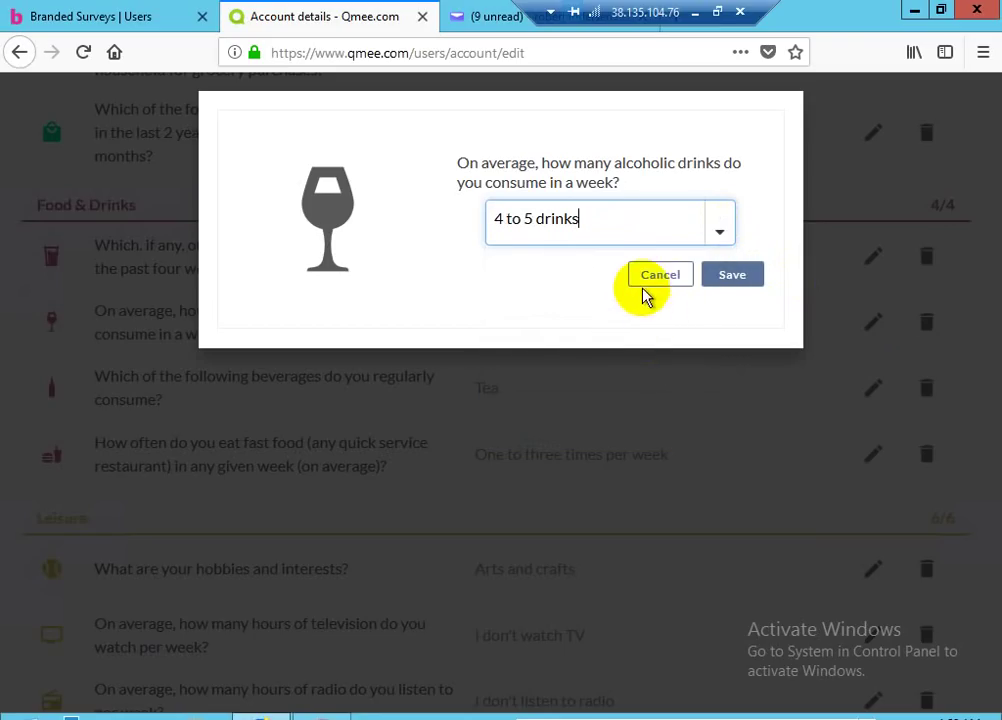
pyautogui.click(720, 281)
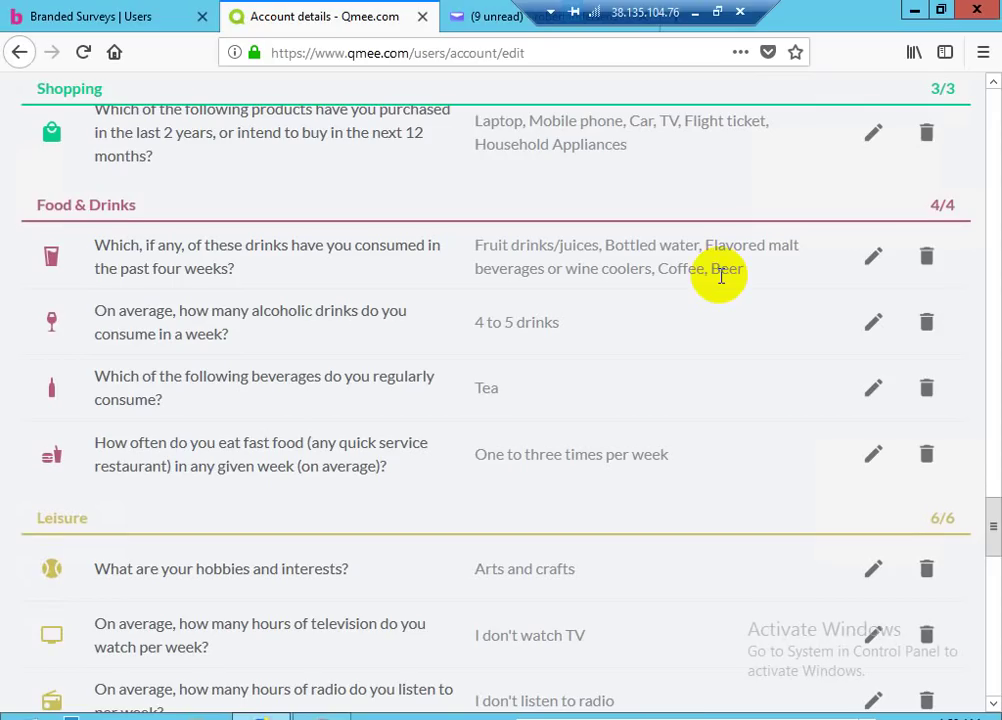
# - Replace Tea with Bottled water sparkling in the question about regularly consumed beverages
pyautogui.click(872, 390)
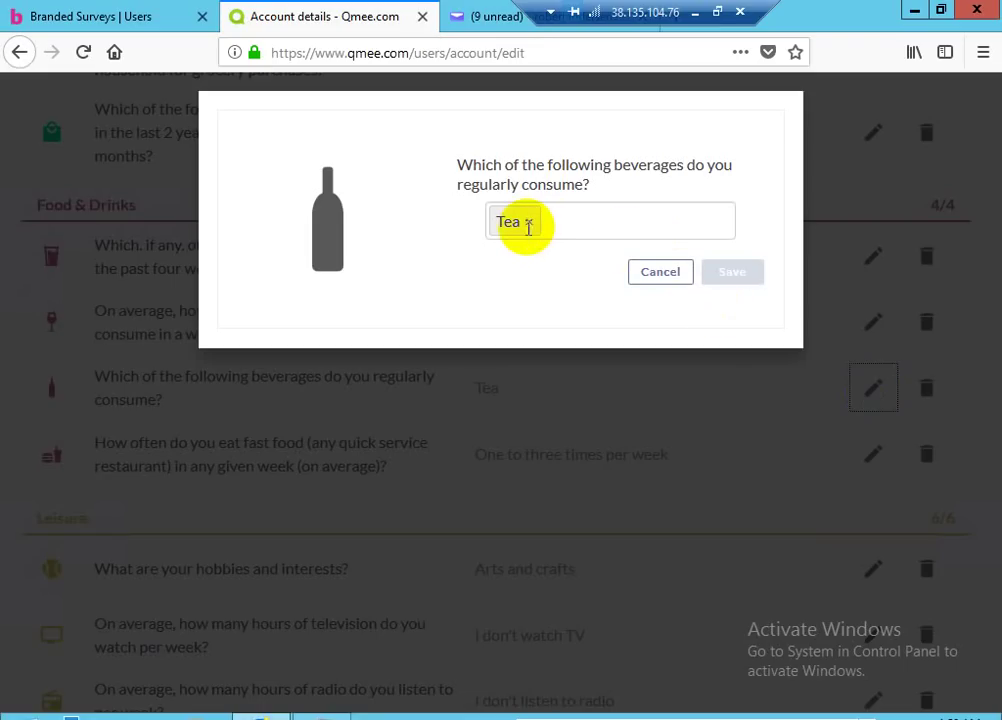
pyautogui.click(528, 232)
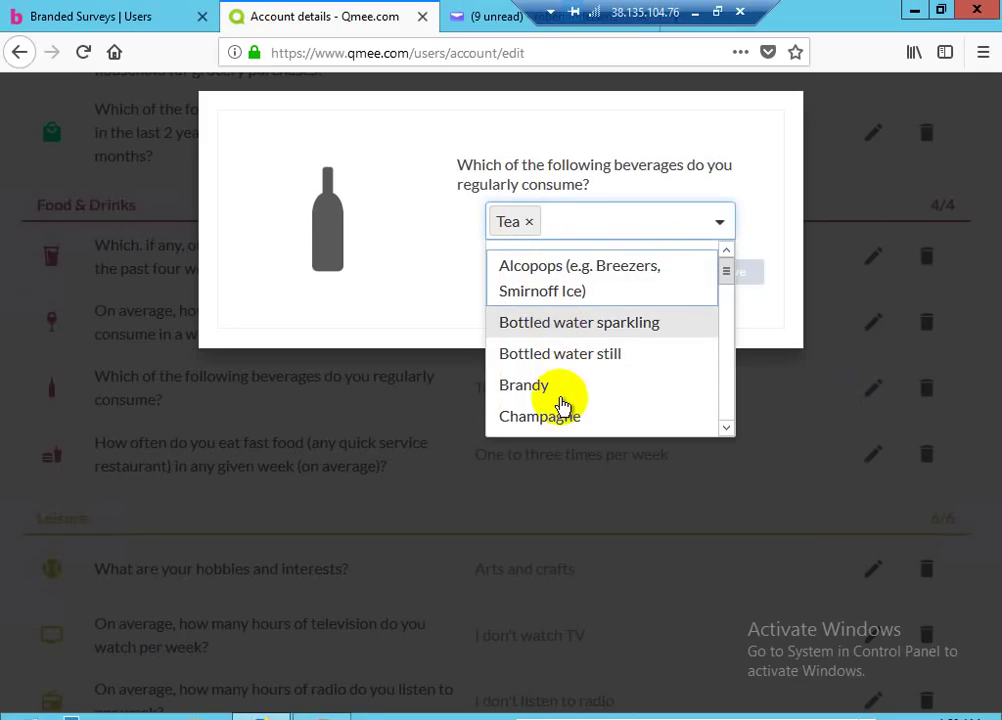
pyautogui.press('Return')
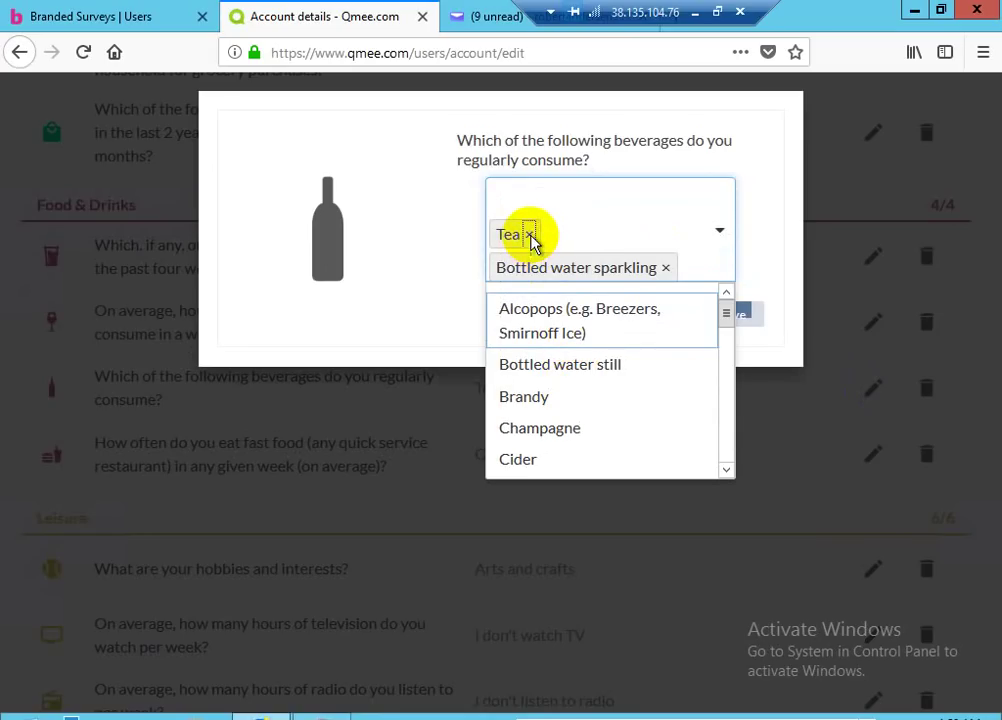
pyautogui.click(530, 236)
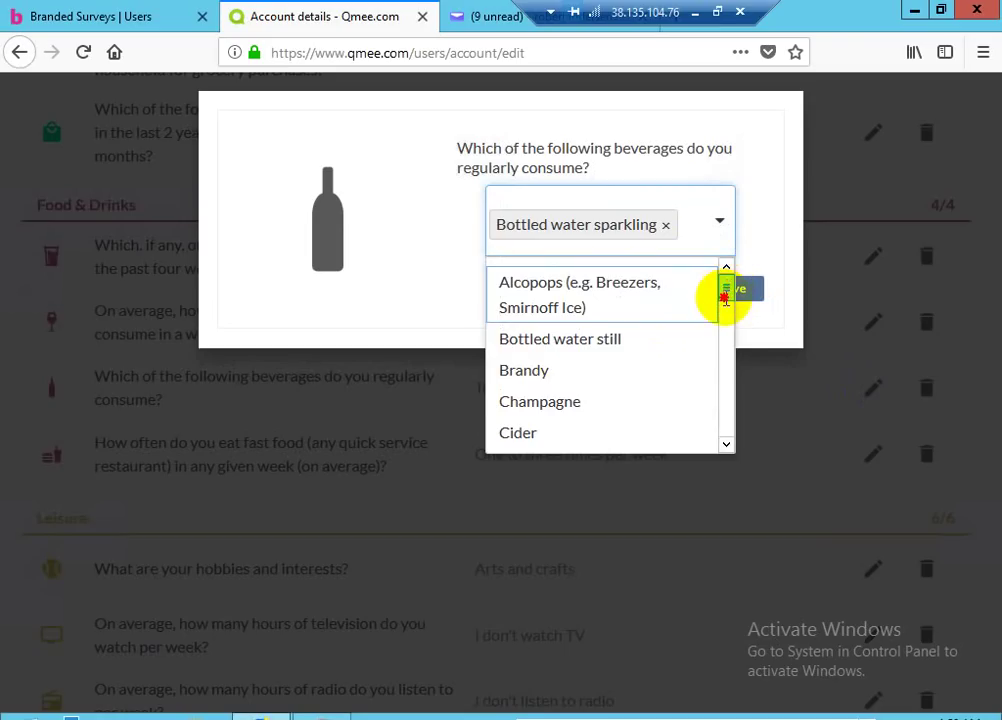
# - Add Coffee and Energy drinks to the regularly consumed beverages
pyautogui.moveTo(725, 297); pyautogui.dragTo(716, 315)
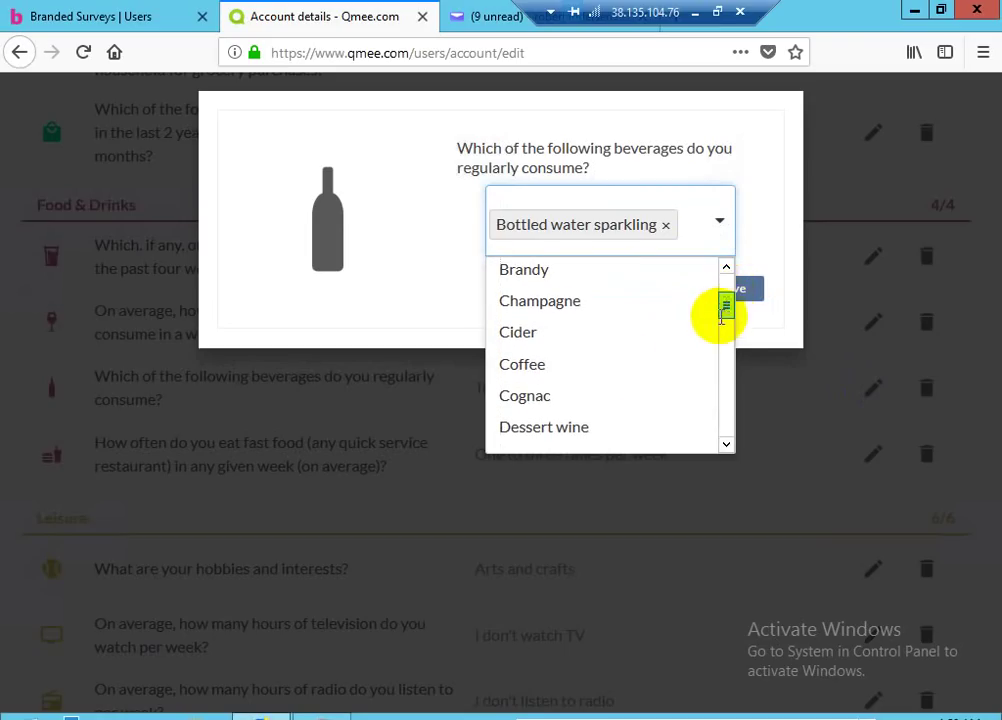
pyautogui.click(528, 366)
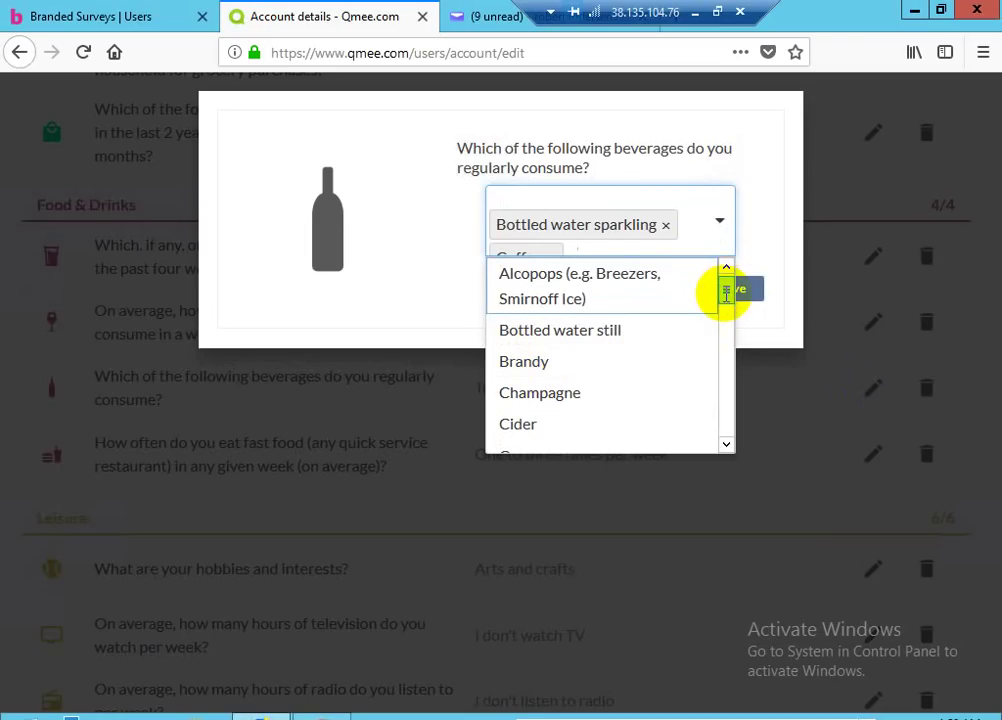
pyautogui.moveTo(722, 304); pyautogui.dragTo(727, 333)
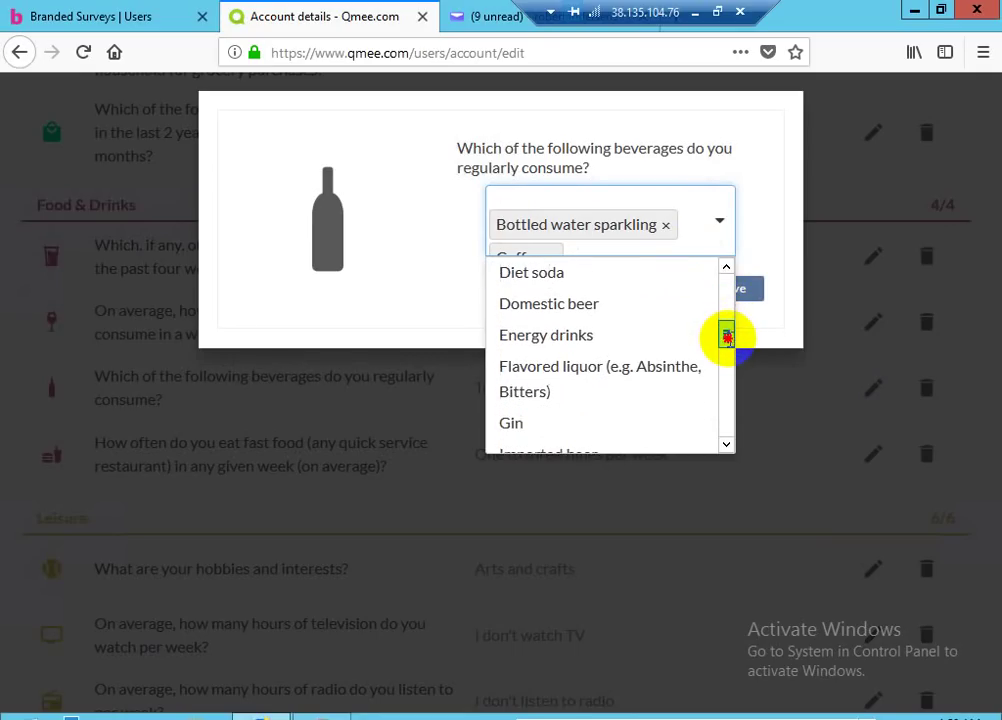
pyautogui.click(567, 336)
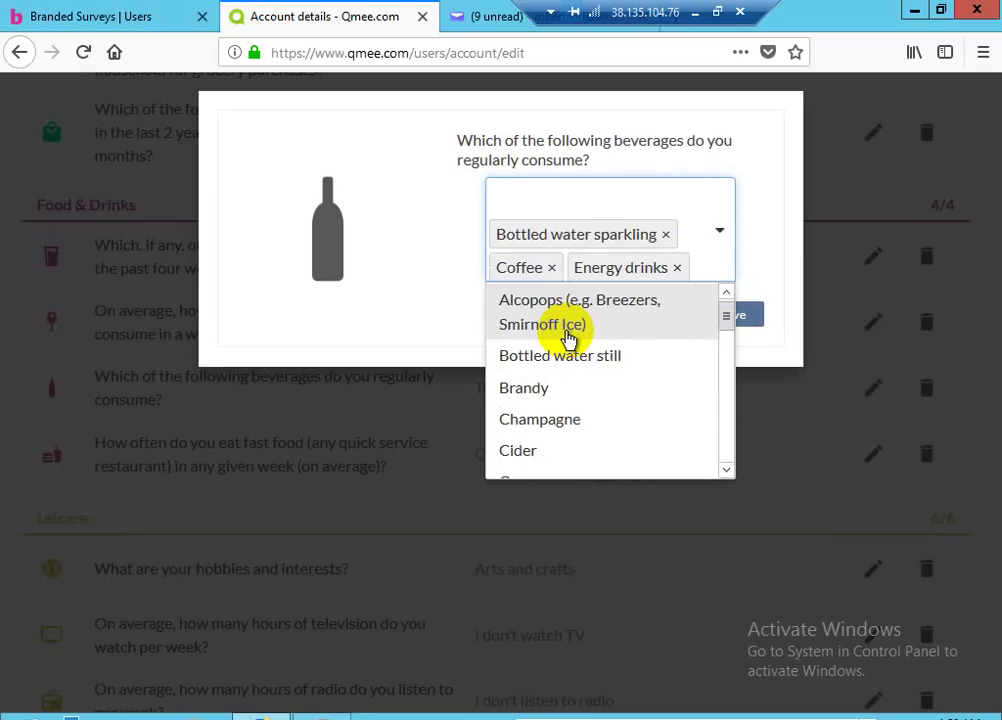
# - Include Juice and White wine among the regularly consumed beverages and save the answer
pyautogui.moveTo(727, 313); pyautogui.dragTo(728, 387)
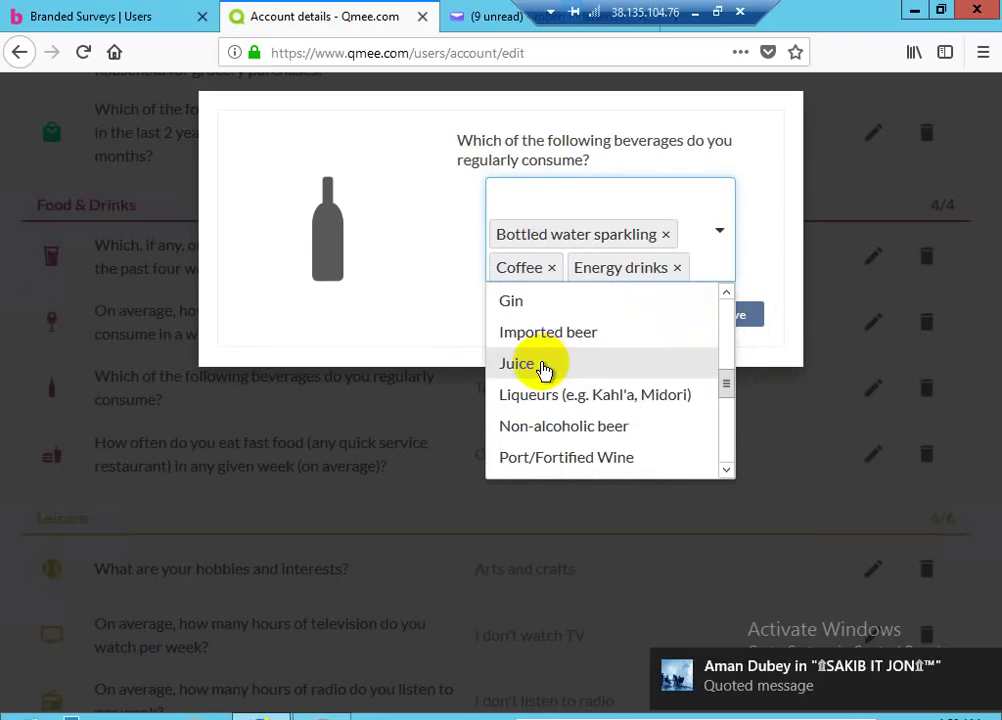
pyautogui.scroll(5, 545, 365)
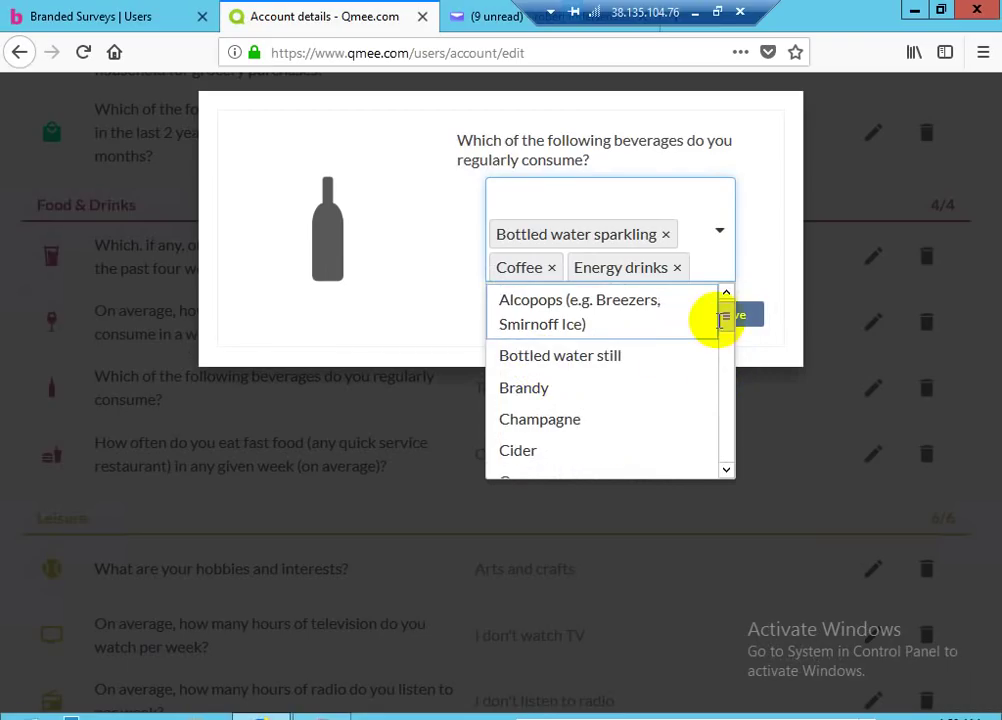
pyautogui.moveTo(722, 318); pyautogui.dragTo(753, 442)
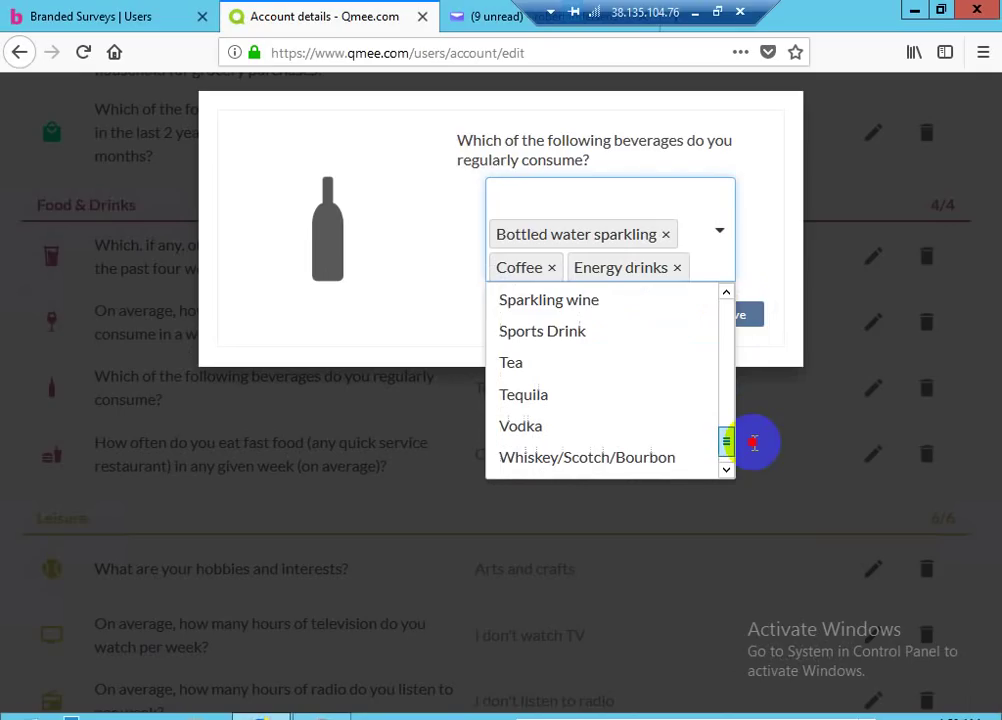
pyautogui.moveTo(753, 442); pyautogui.dragTo(755, 453)
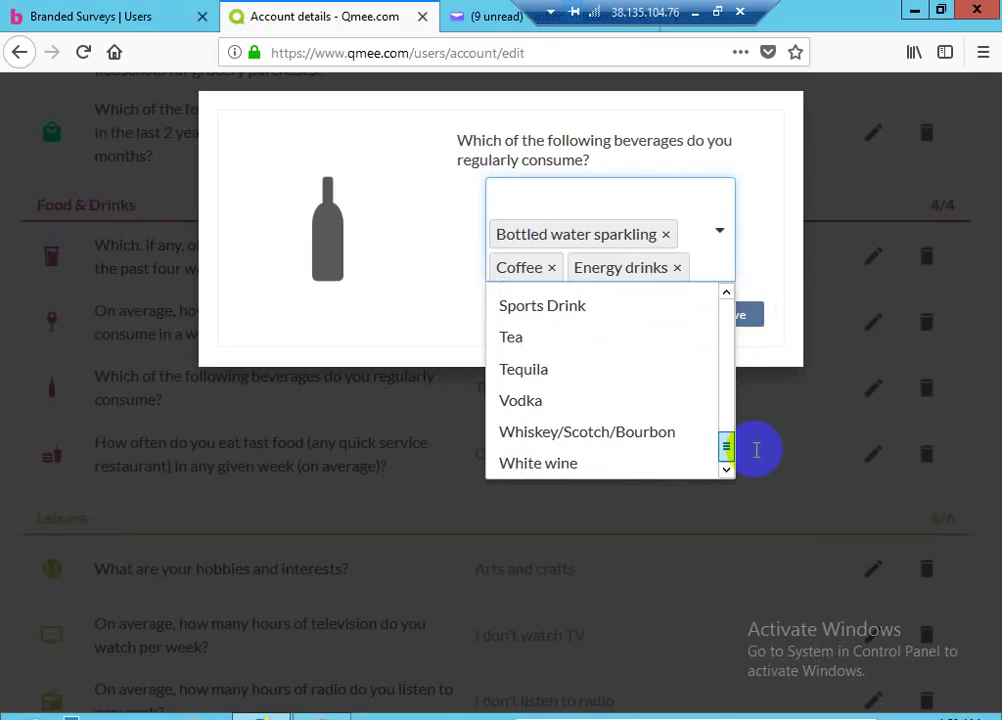
pyautogui.click(565, 465)
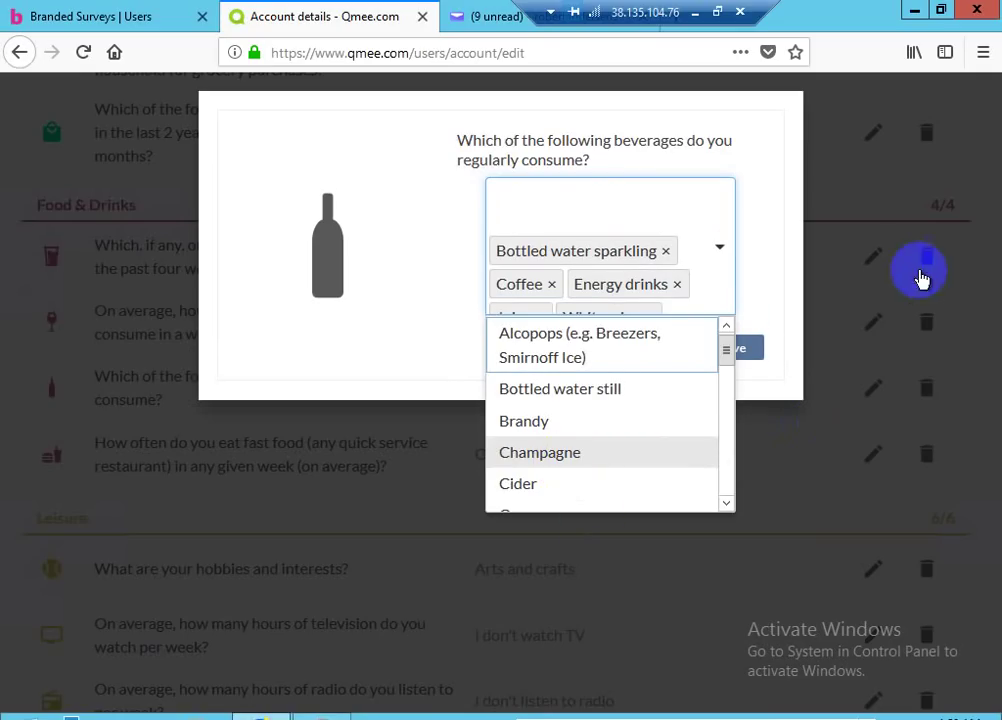
pyautogui.click(750, 348)
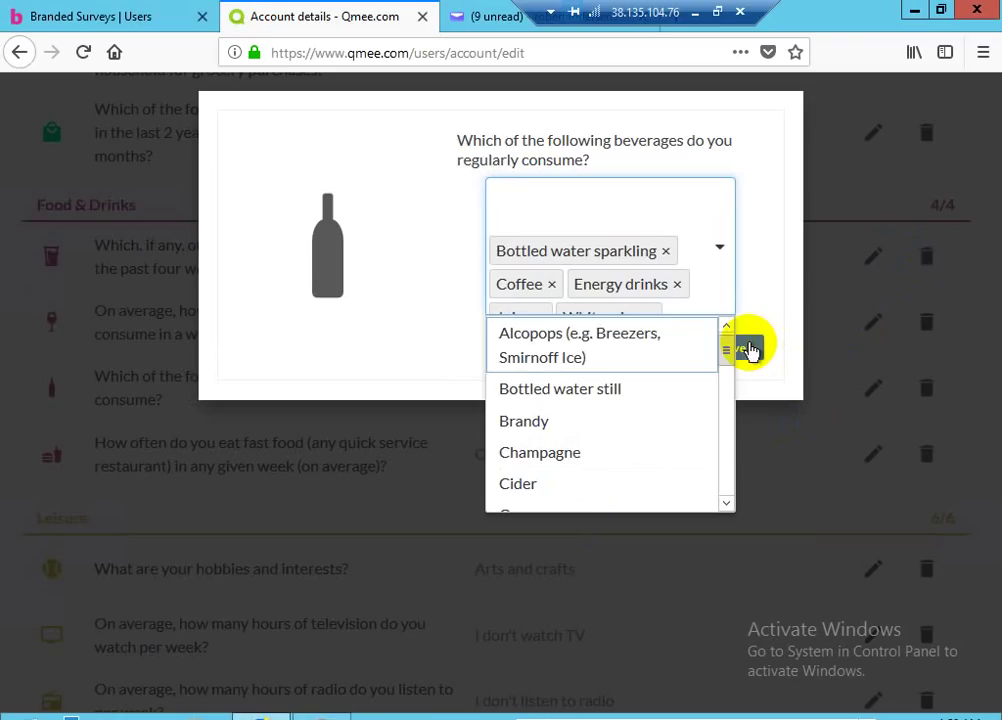
pyautogui.click(750, 348)
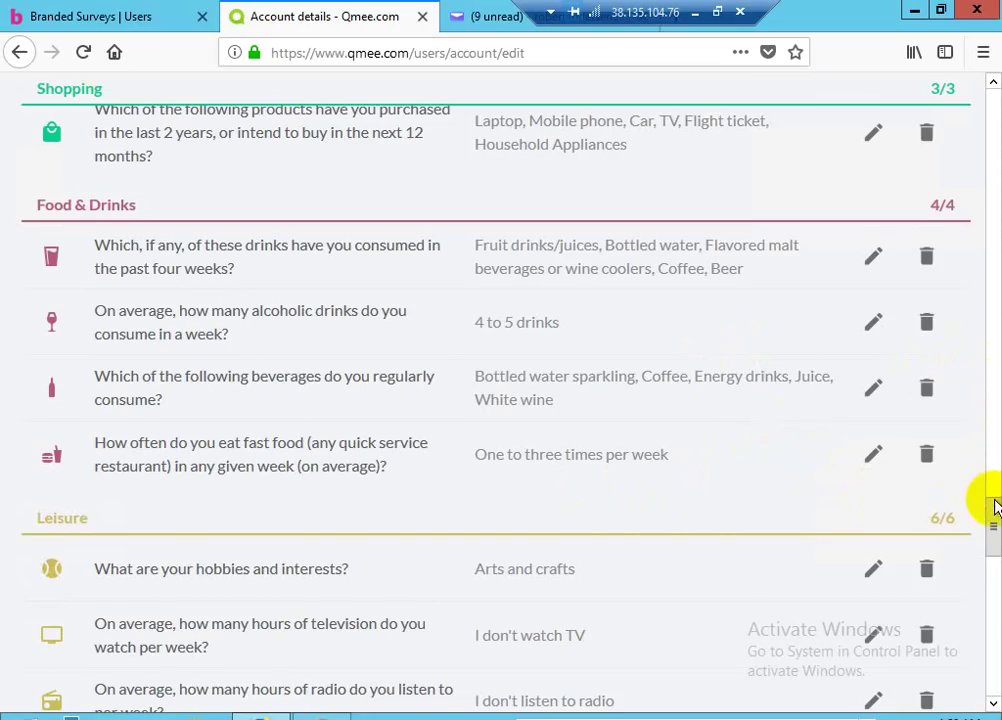
# - Add Golf and Gardening to the hobbies and interests answer in the Leisure section
pyautogui.moveTo(993, 519); pyautogui.dragTo(991, 566)
pyautogui.scroll(-5, 300, 395)
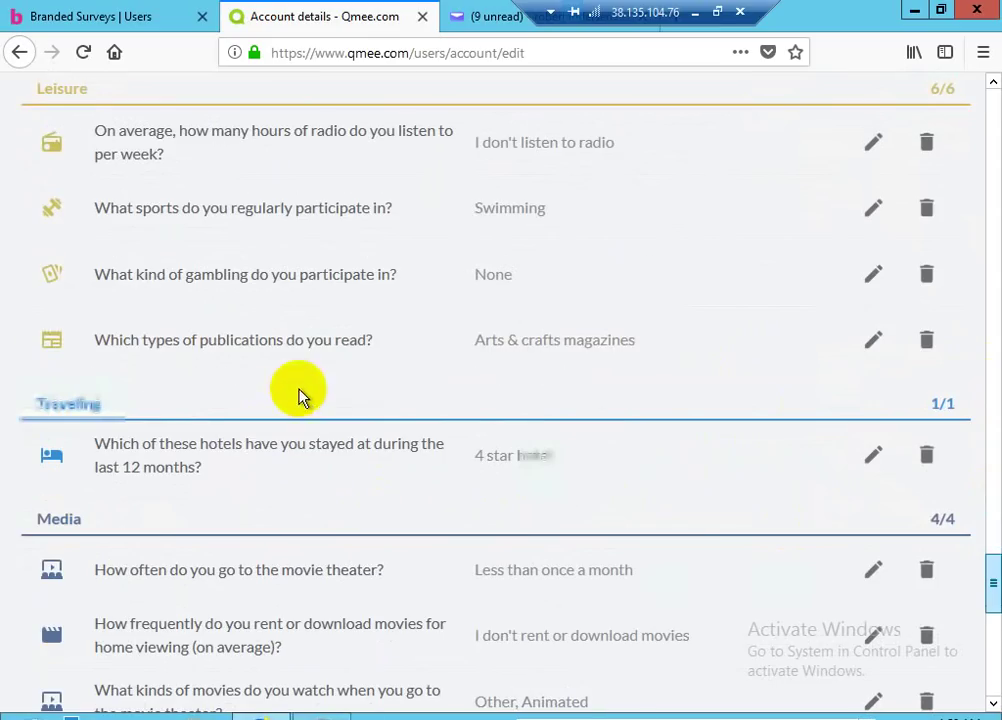
pyautogui.scroll(-1, 680, 538)
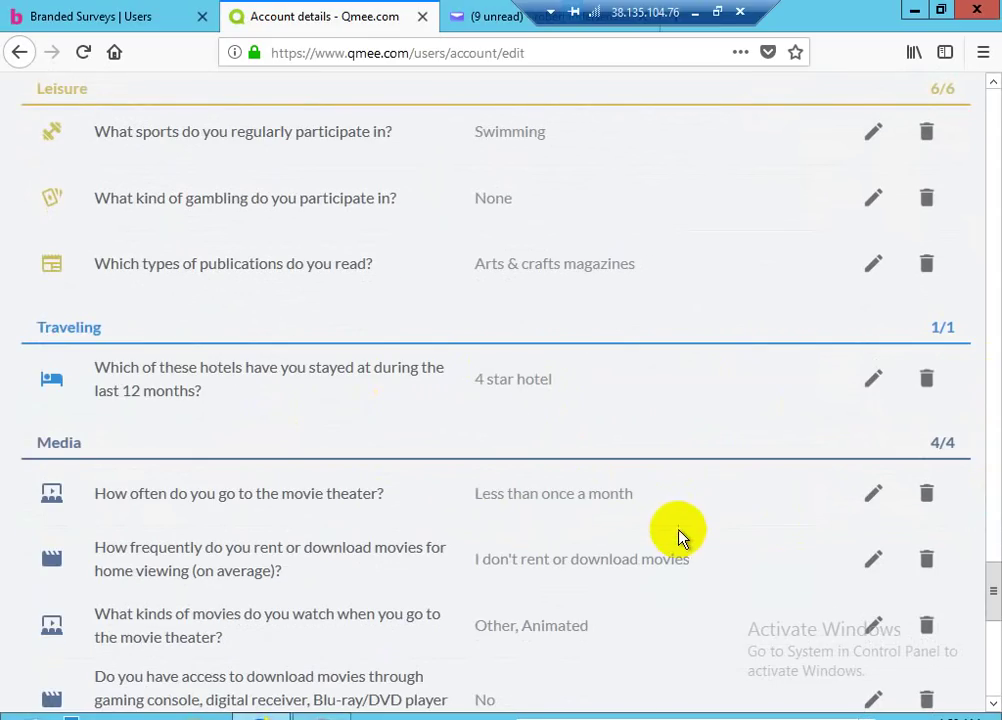
pyautogui.moveTo(992, 568); pyautogui.dragTo(987, 527)
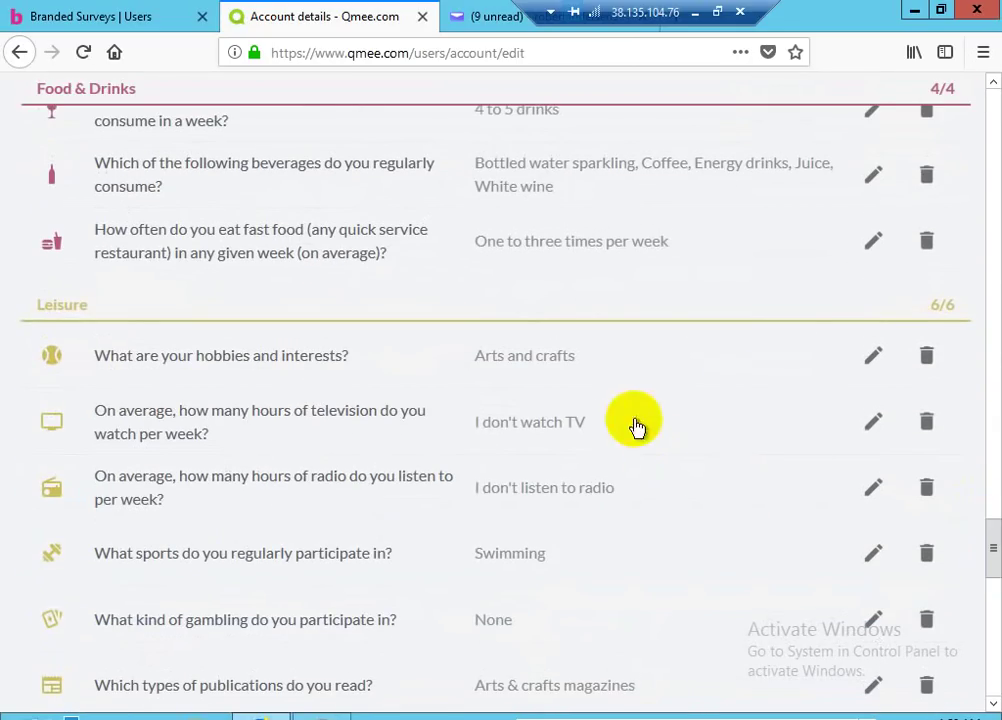
pyautogui.click(872, 360)
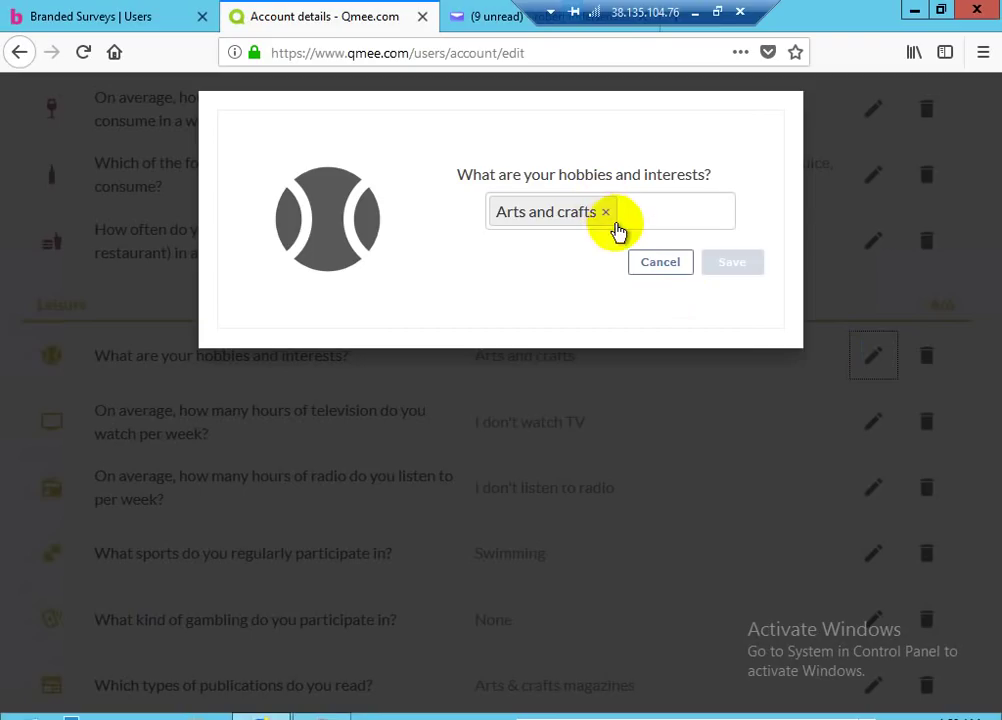
pyautogui.click(610, 216)
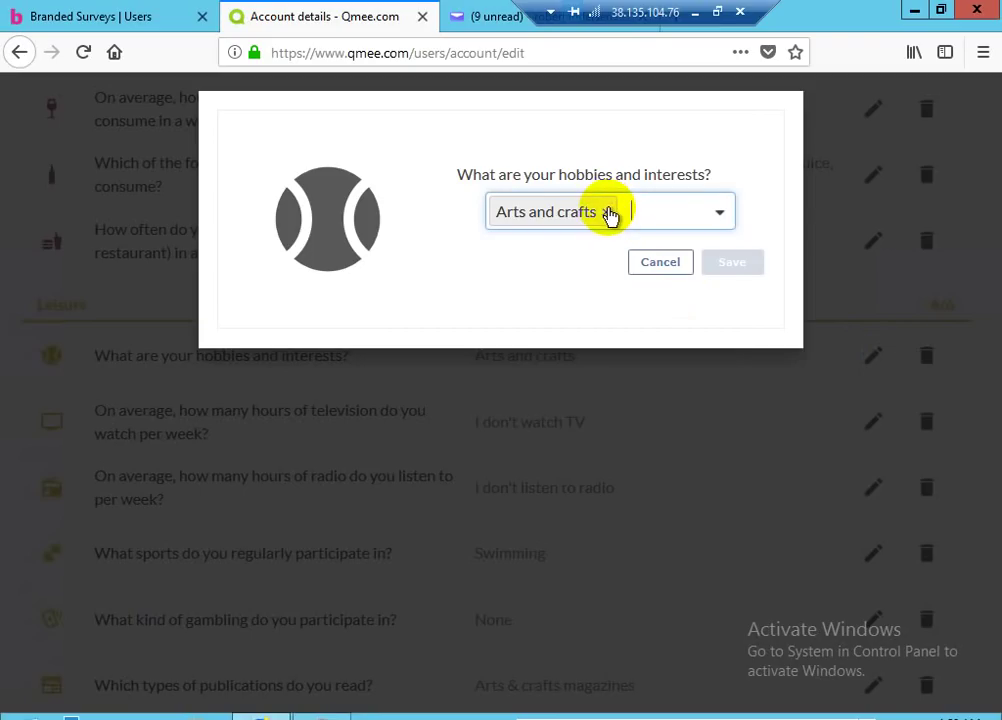
pyautogui.click(612, 214)
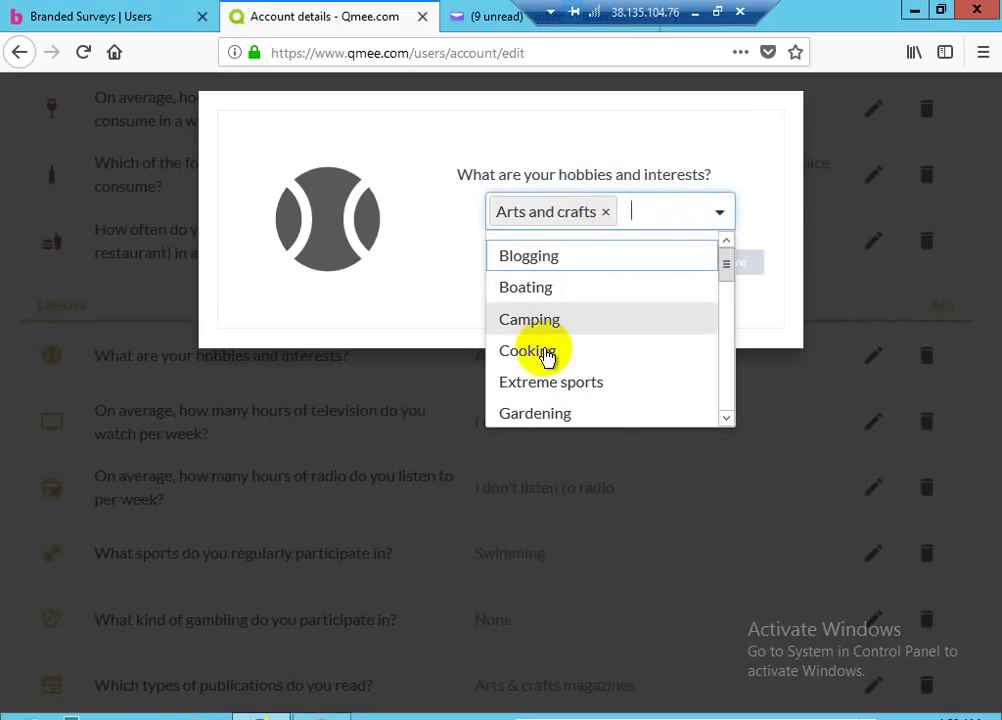
pyautogui.click(727, 262)
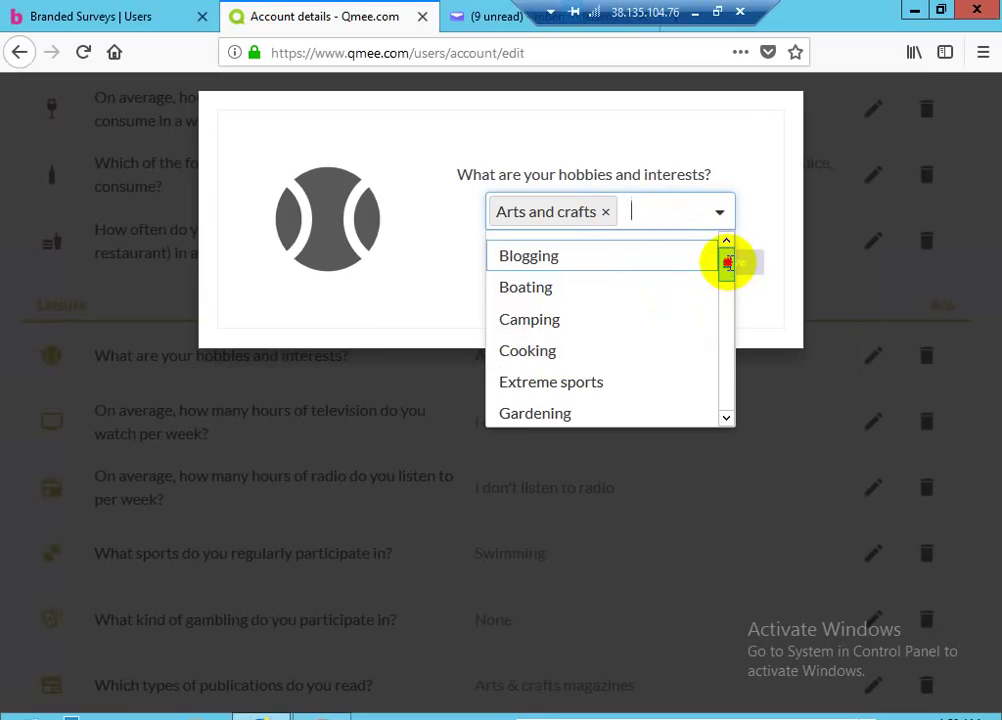
pyautogui.moveTo(727, 262); pyautogui.dragTo(726, 285)
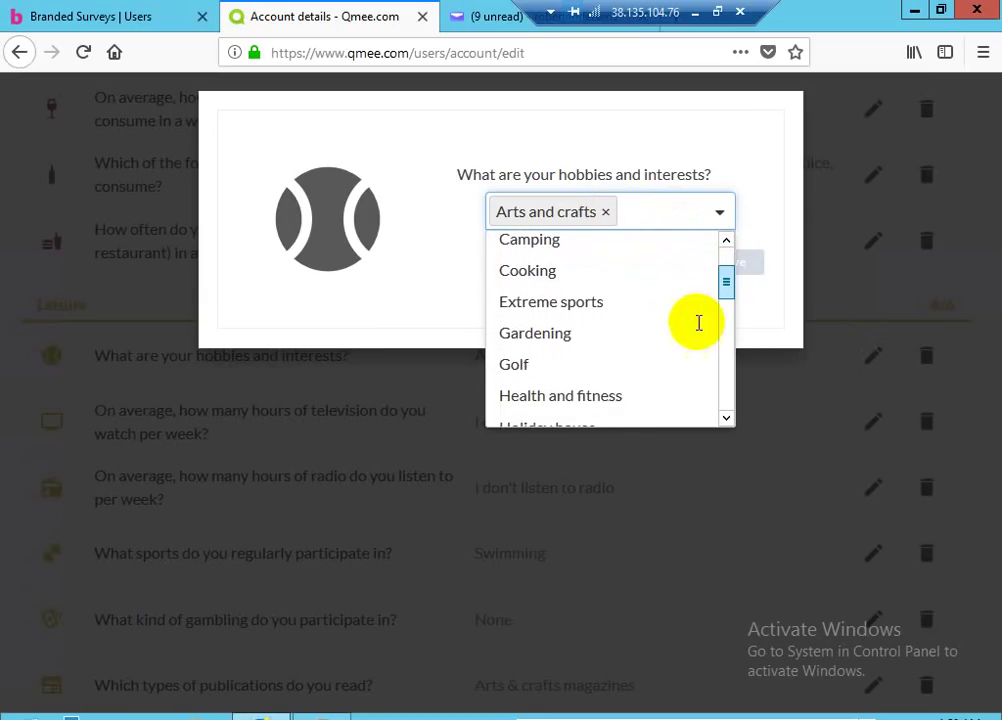
pyautogui.click(513, 366)
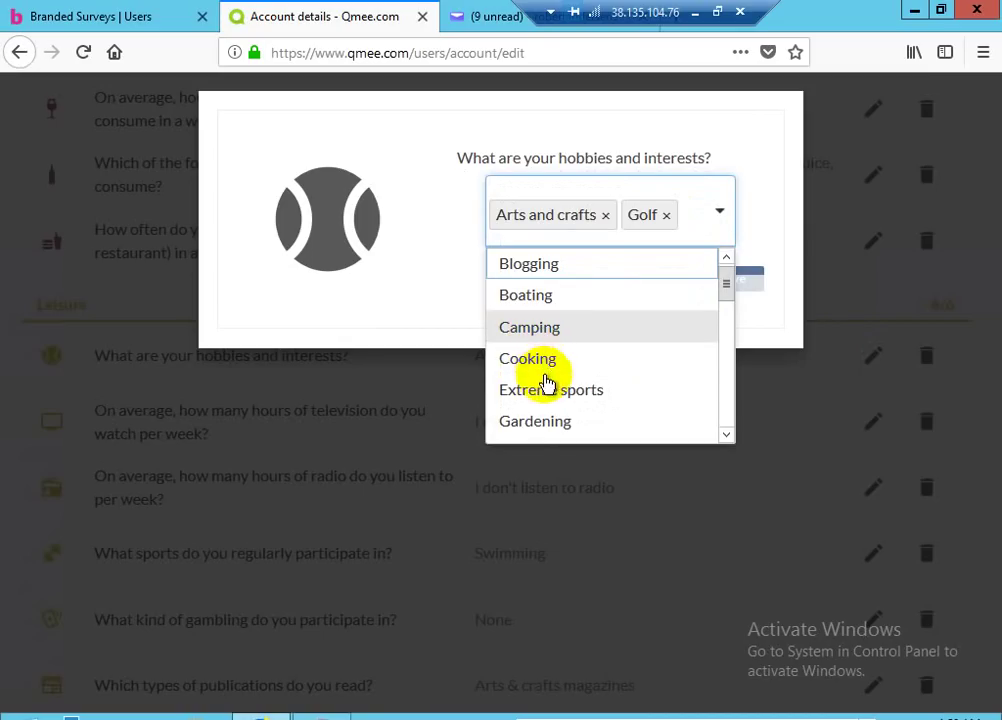
pyautogui.click(567, 424)
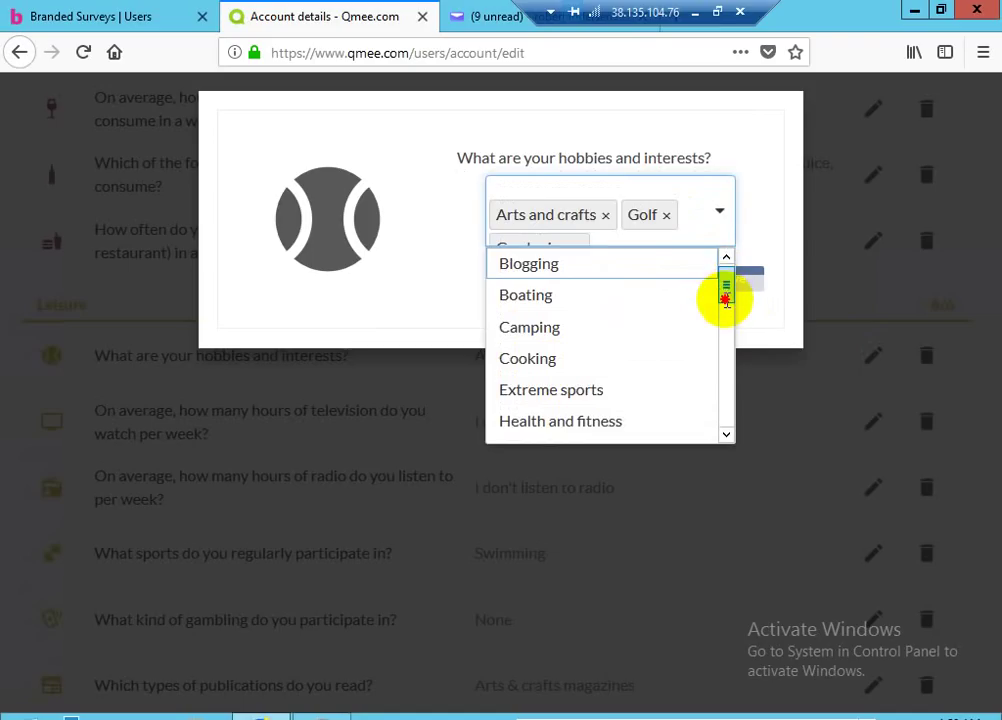
# - Include Hunting/Fishing, Photography, Playing video/computer games and Boating among the hobbies and interests
pyautogui.moveTo(725, 295); pyautogui.dragTo(722, 317)
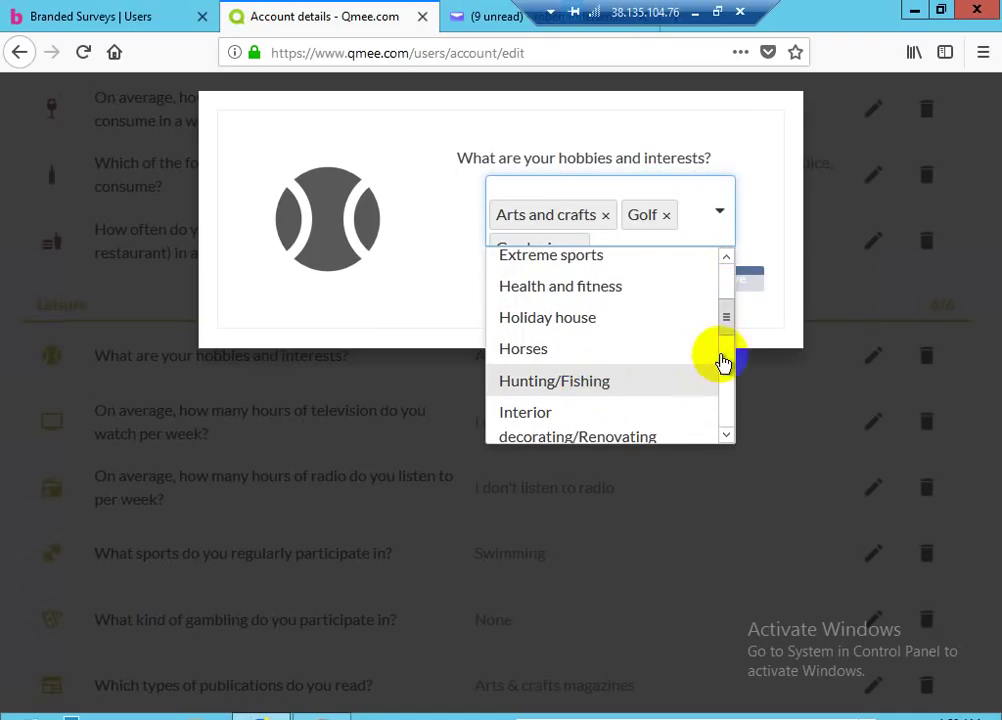
pyautogui.moveTo(726, 320); pyautogui.dragTo(720, 315)
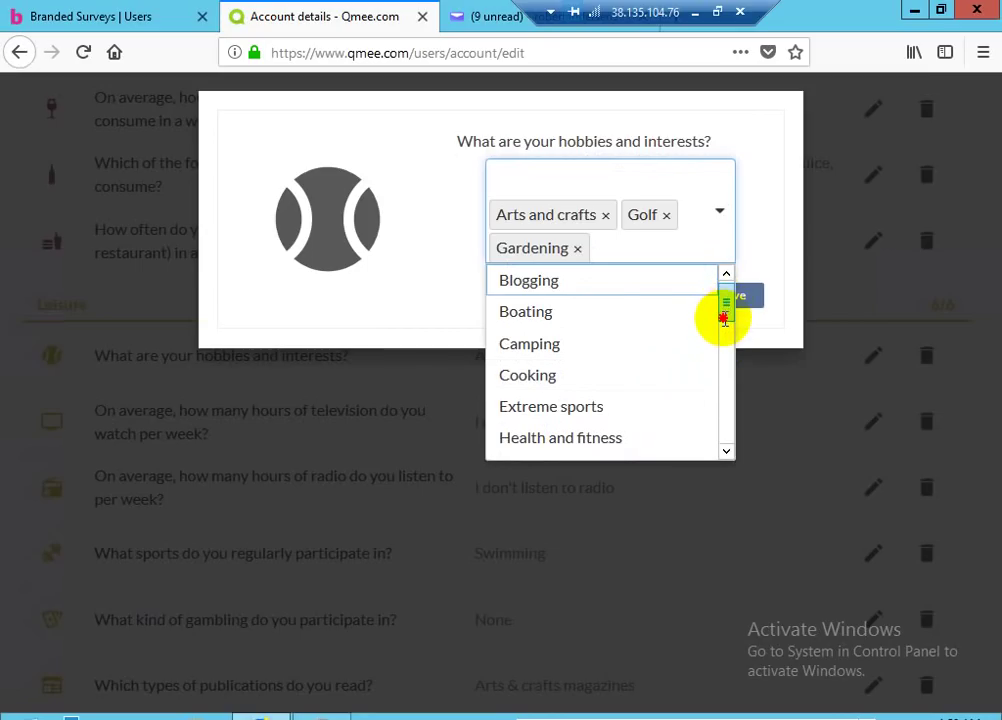
pyautogui.moveTo(725, 318); pyautogui.dragTo(698, 396)
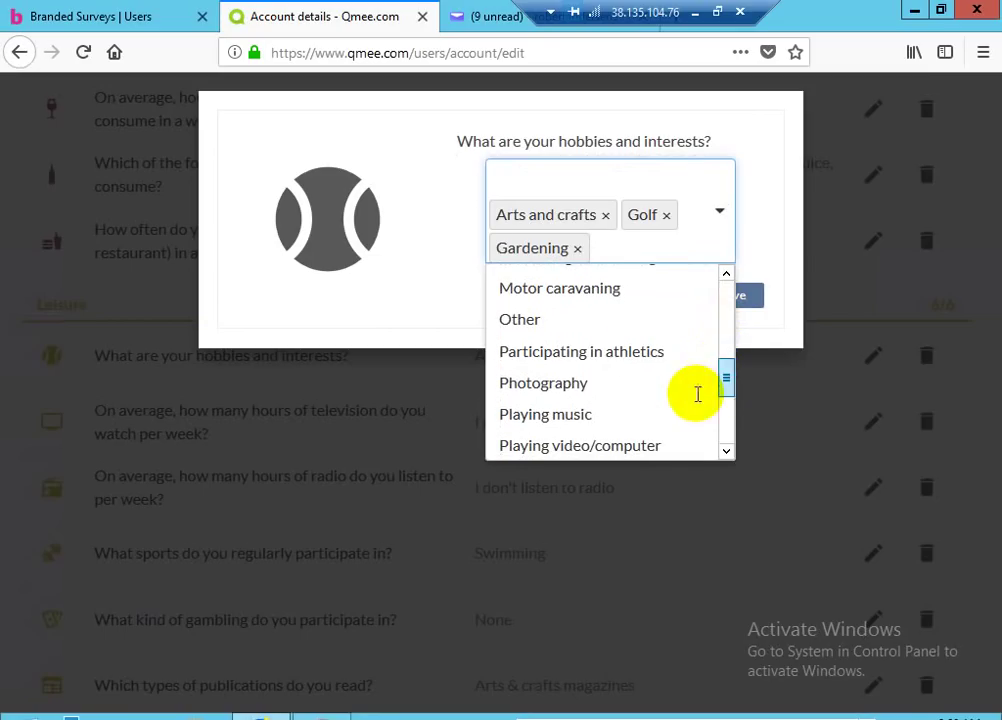
pyautogui.click(583, 388)
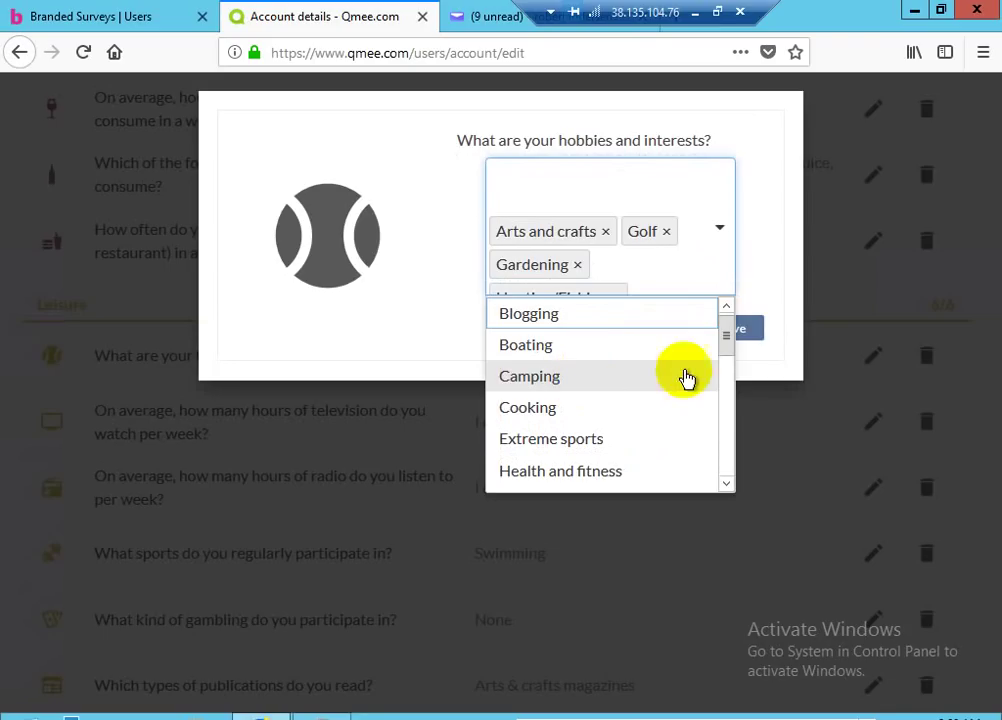
pyautogui.moveTo(725, 343)
pyautogui.mouseDown()
pyautogui.moveTo(716, 358)
pyautogui.moveTo(729, 437)
pyautogui.mouseUp()
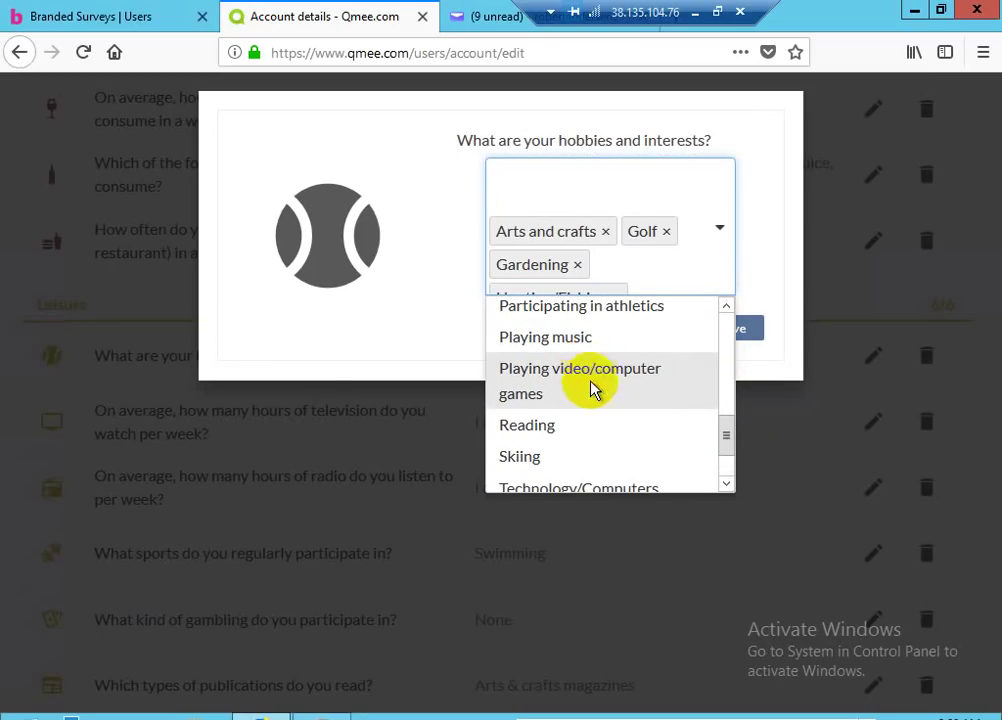
pyautogui.click(541, 426)
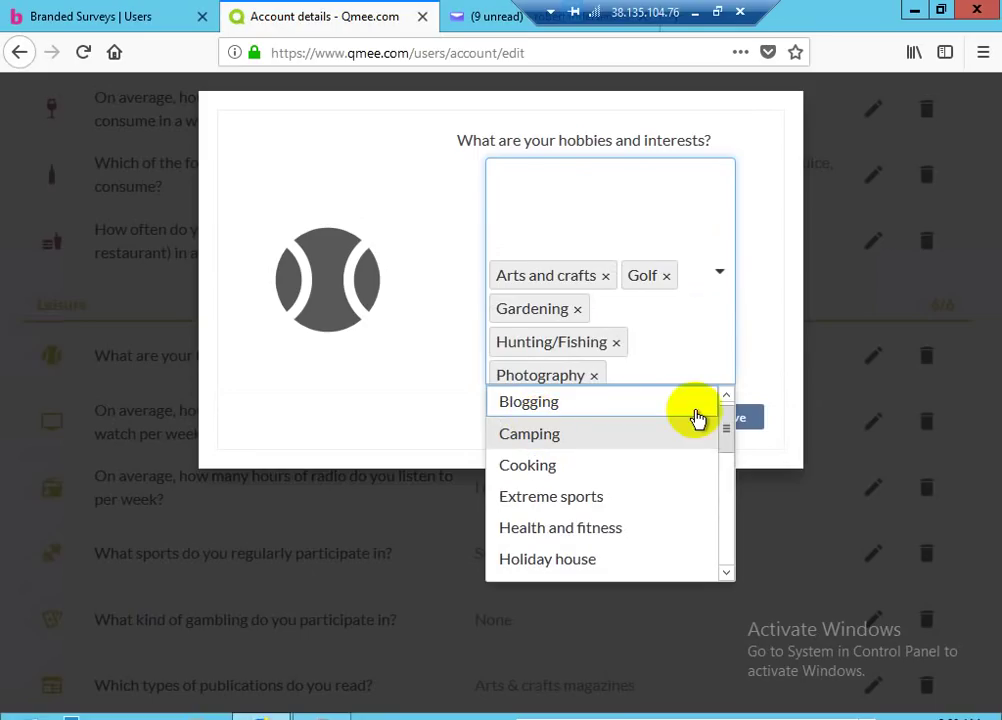
# - Add Travel and Technology/Computers to the hobbies and interests and save the answer
pyautogui.moveTo(722, 432); pyautogui.dragTo(727, 555)
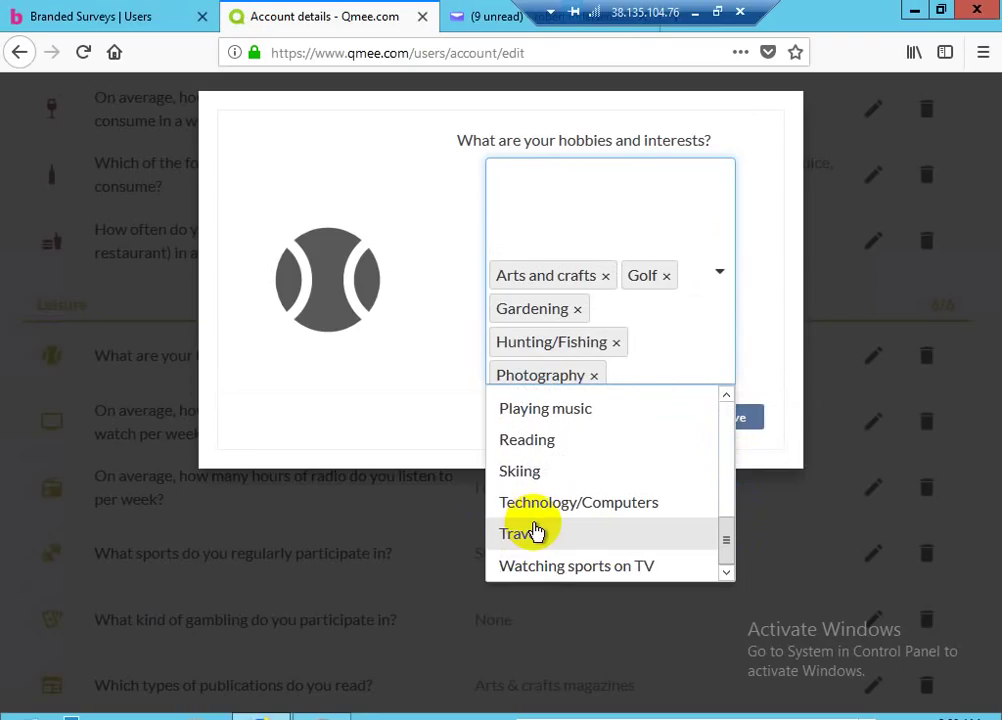
pyautogui.click(535, 532)
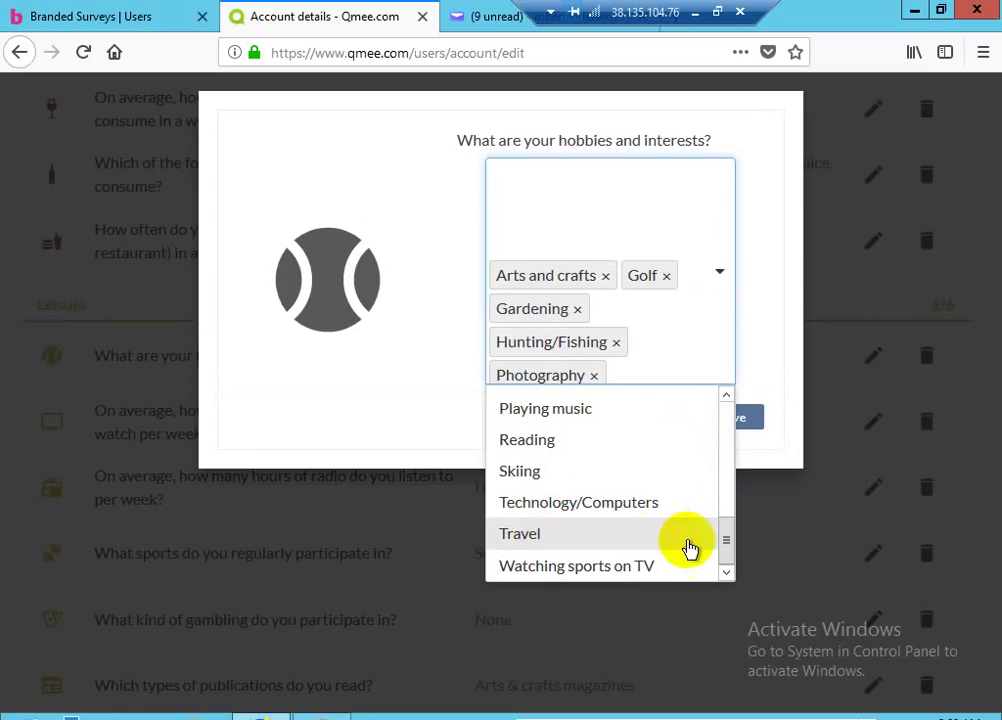
pyautogui.scroll(5, 720, 540)
pyautogui.moveTo(731, 432); pyautogui.dragTo(729, 571)
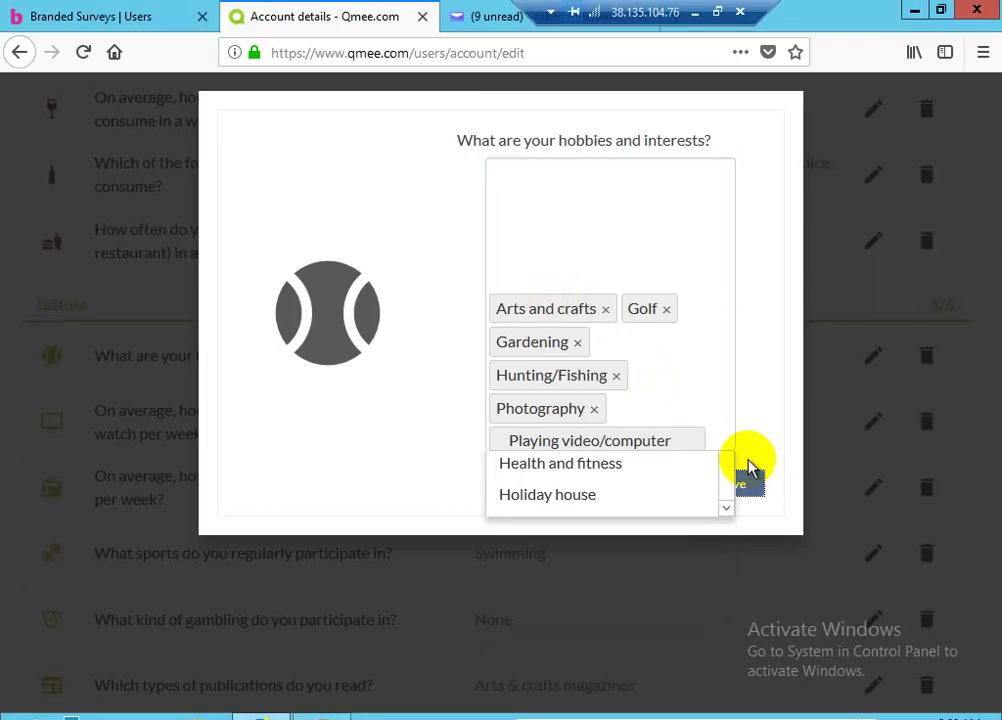
pyautogui.click(748, 484)
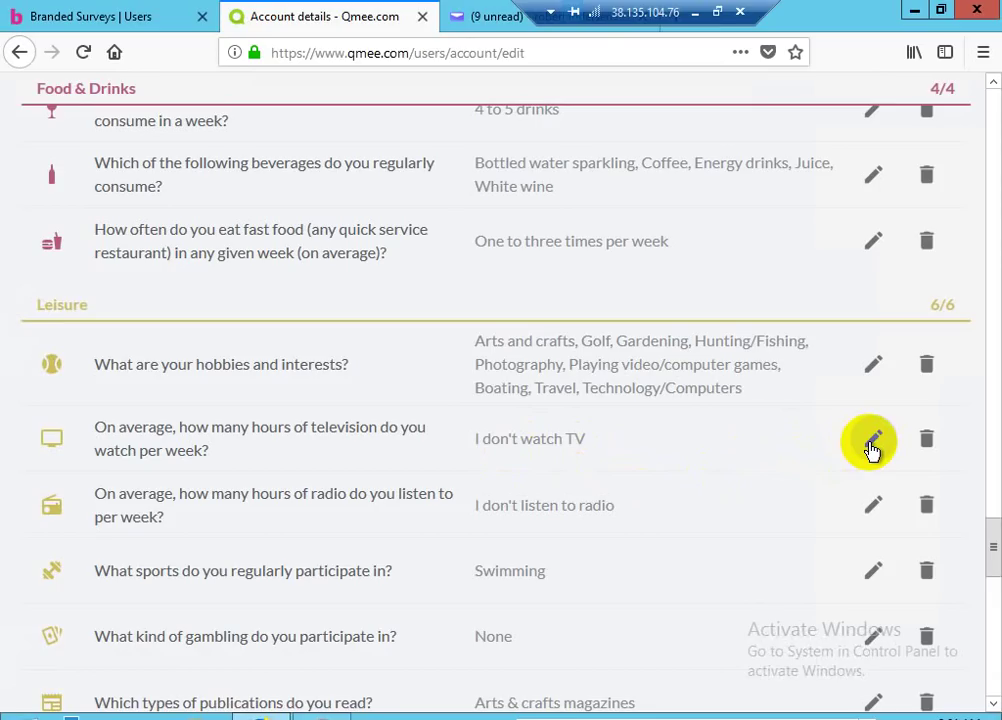
pyautogui.press('alt')
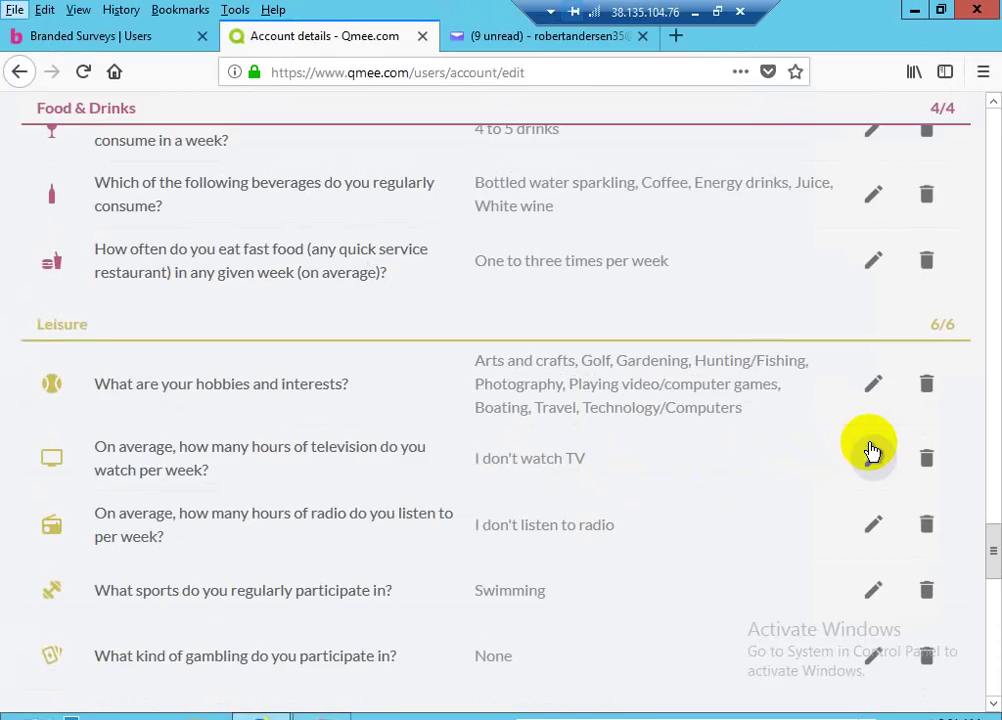
pyautogui.press('alt')
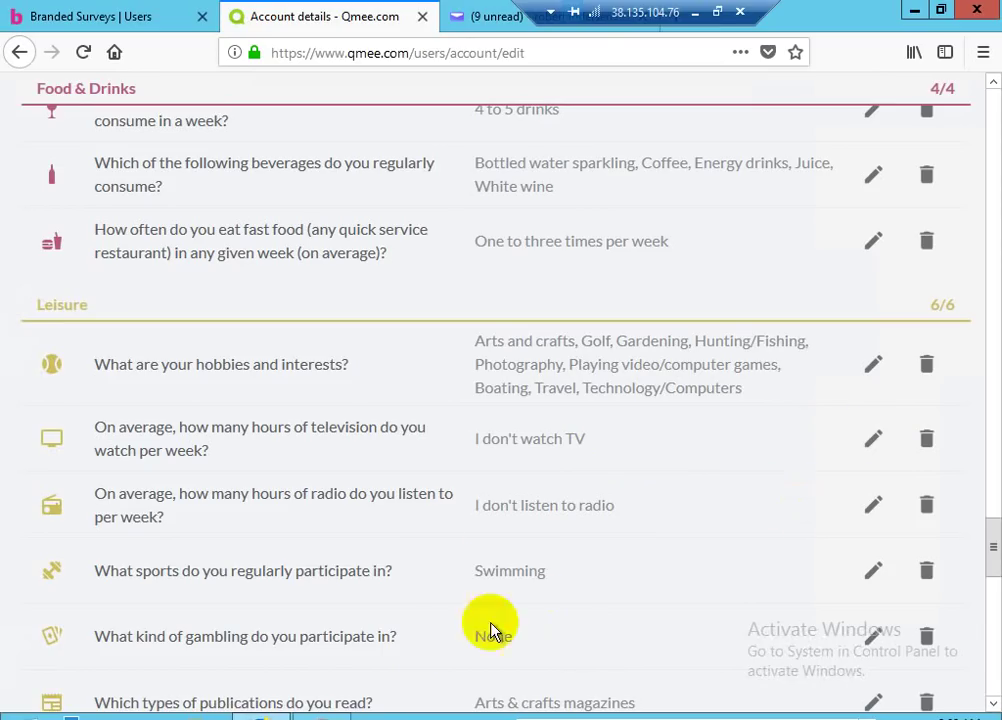
# - Set the average weekly hours of television watched to 5 hours or less and save the answer
pyautogui.click(874, 444)
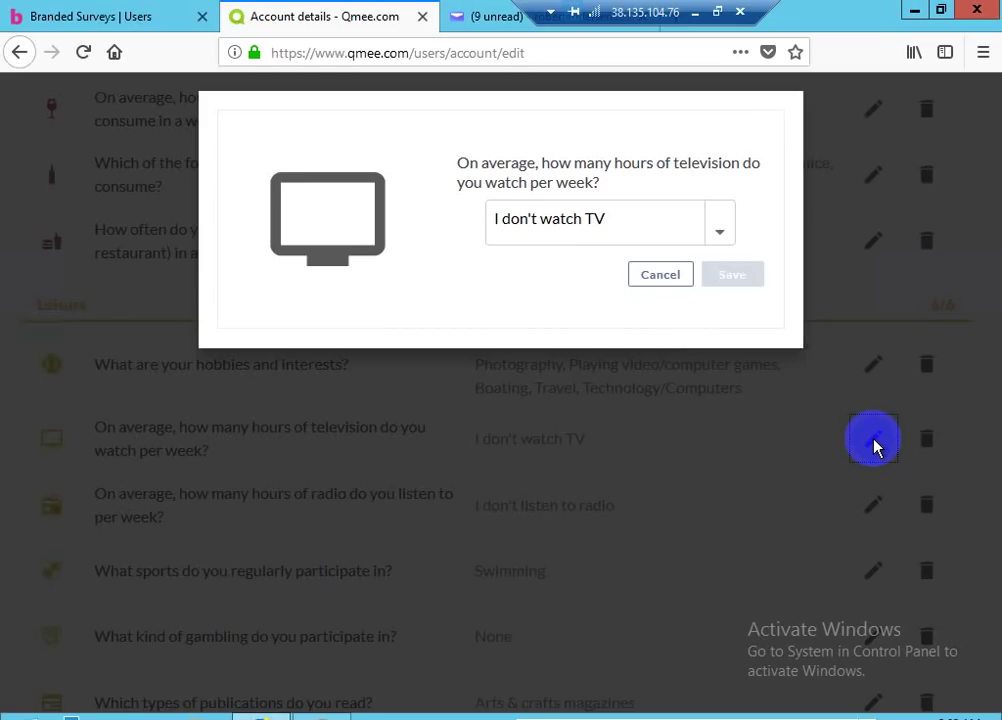
pyautogui.click(712, 228)
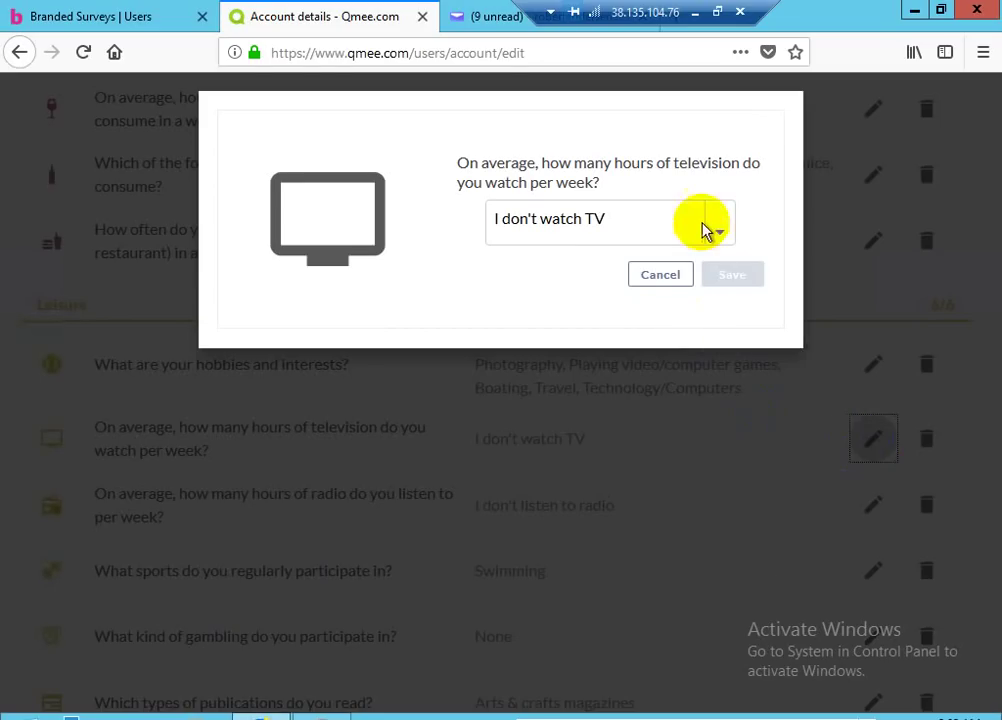
pyautogui.click(721, 232)
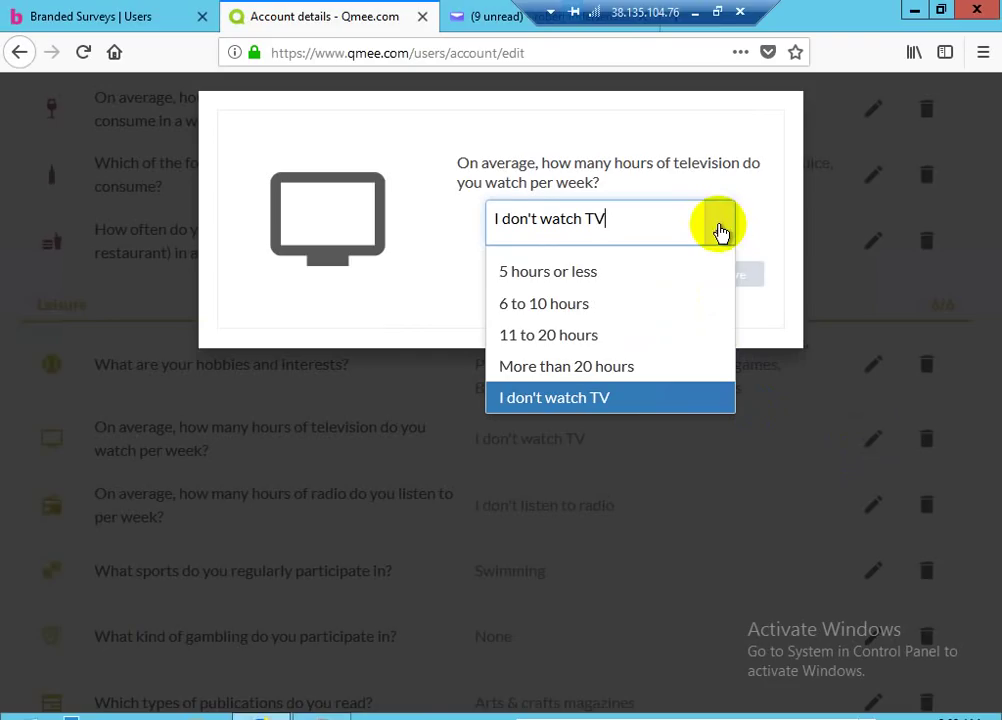
pyautogui.click(566, 279)
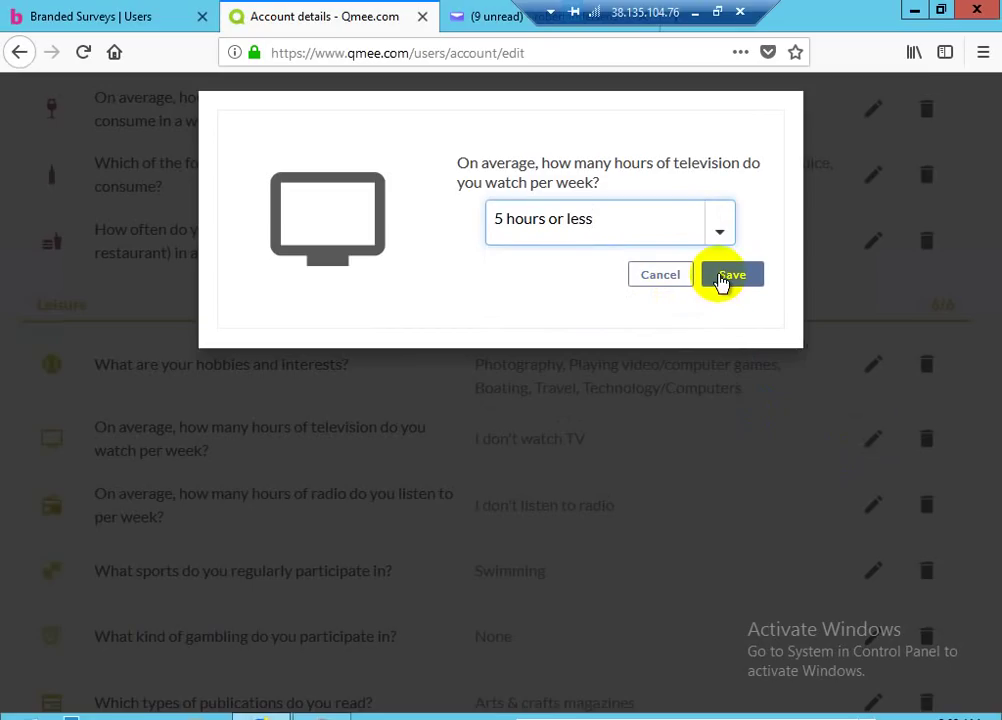
pyautogui.click(722, 279)
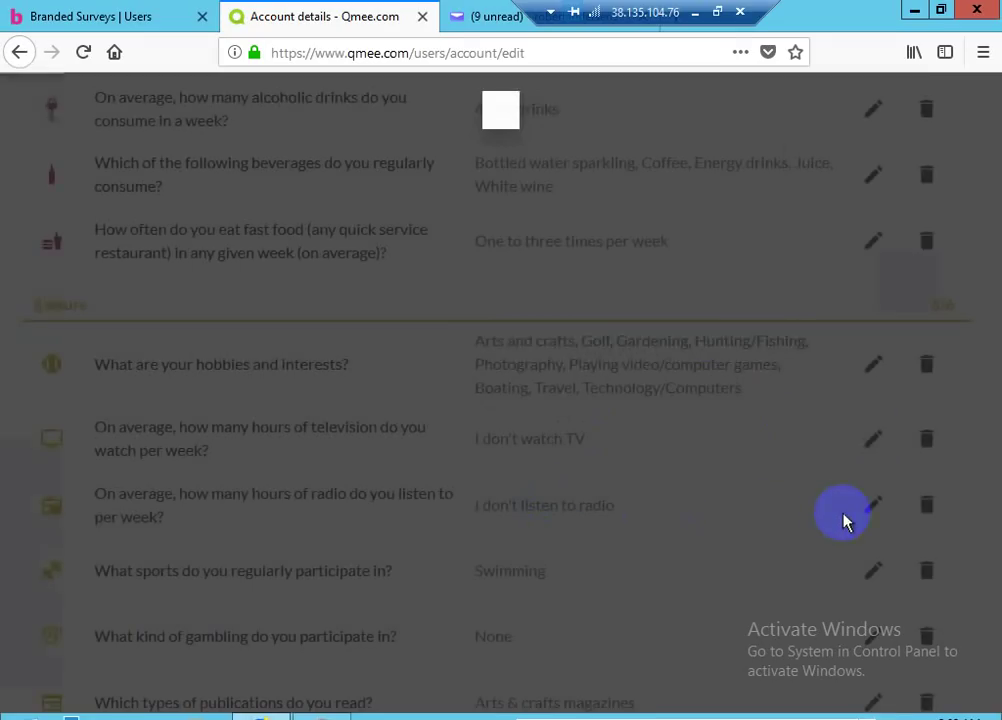
# - Set the average weekly hours of radio listening to 5 hours or less and save the answer
pyautogui.click(872, 508)
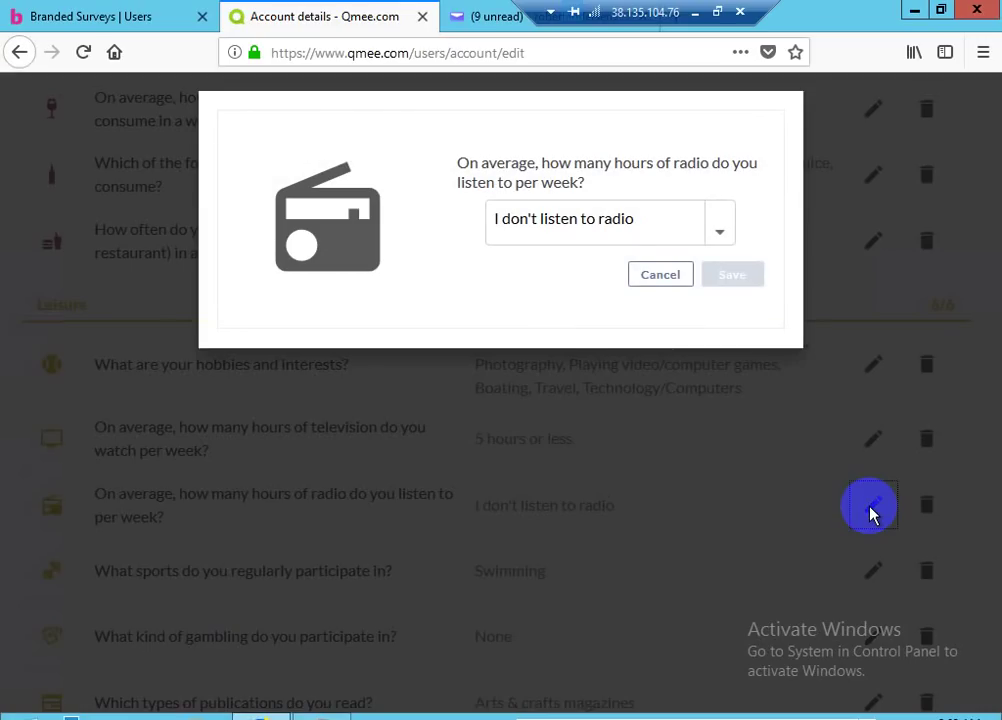
pyautogui.click(724, 234)
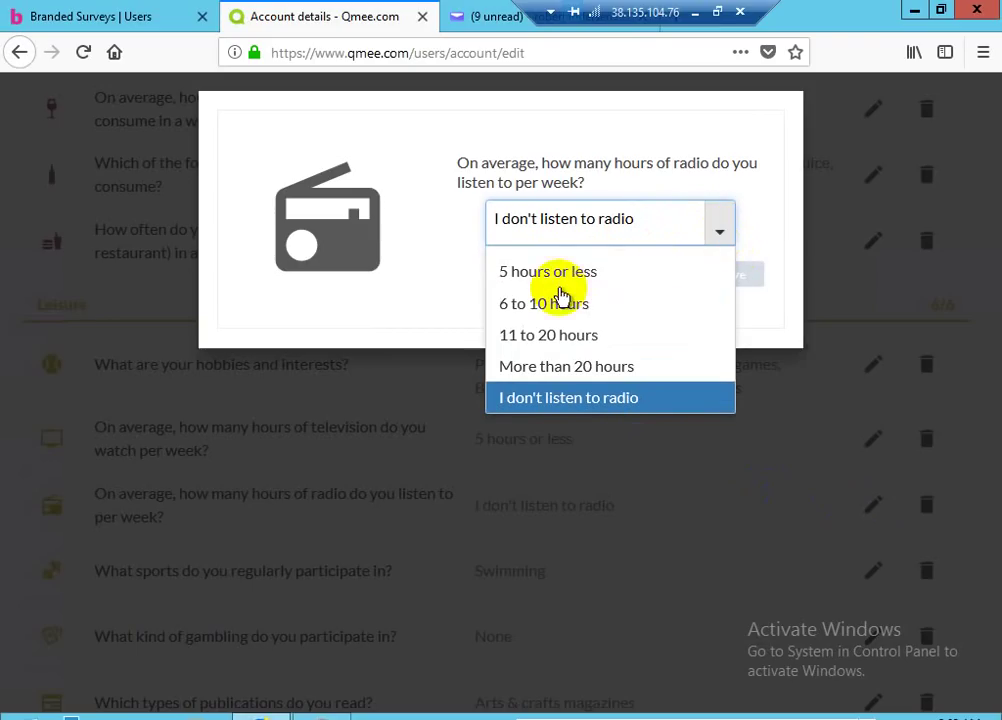
pyautogui.click(551, 274)
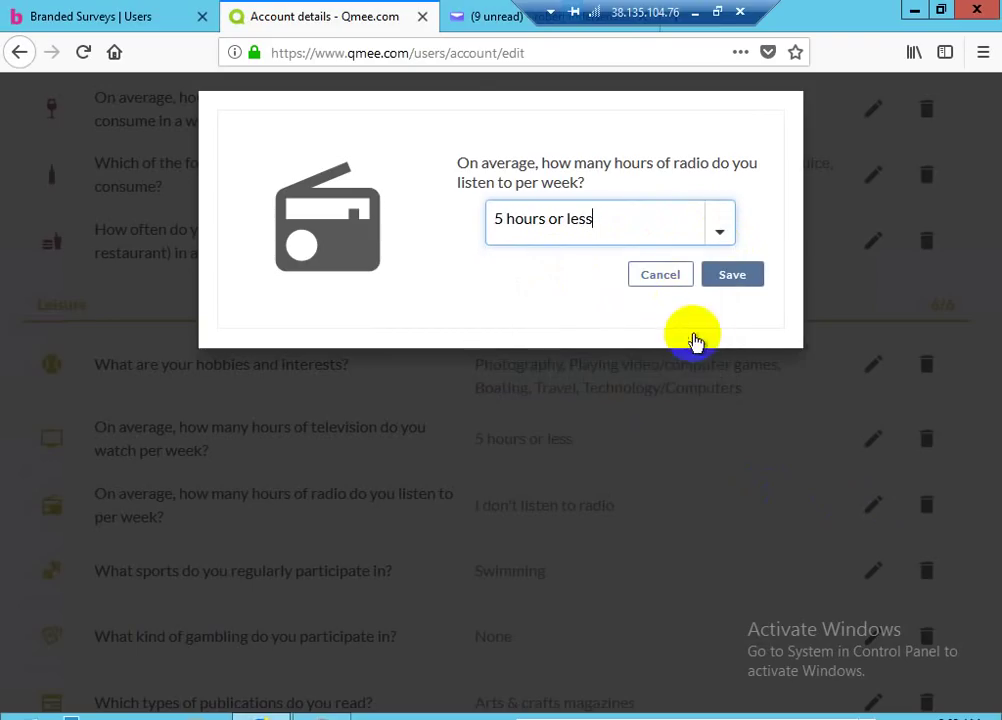
pyautogui.click(729, 276)
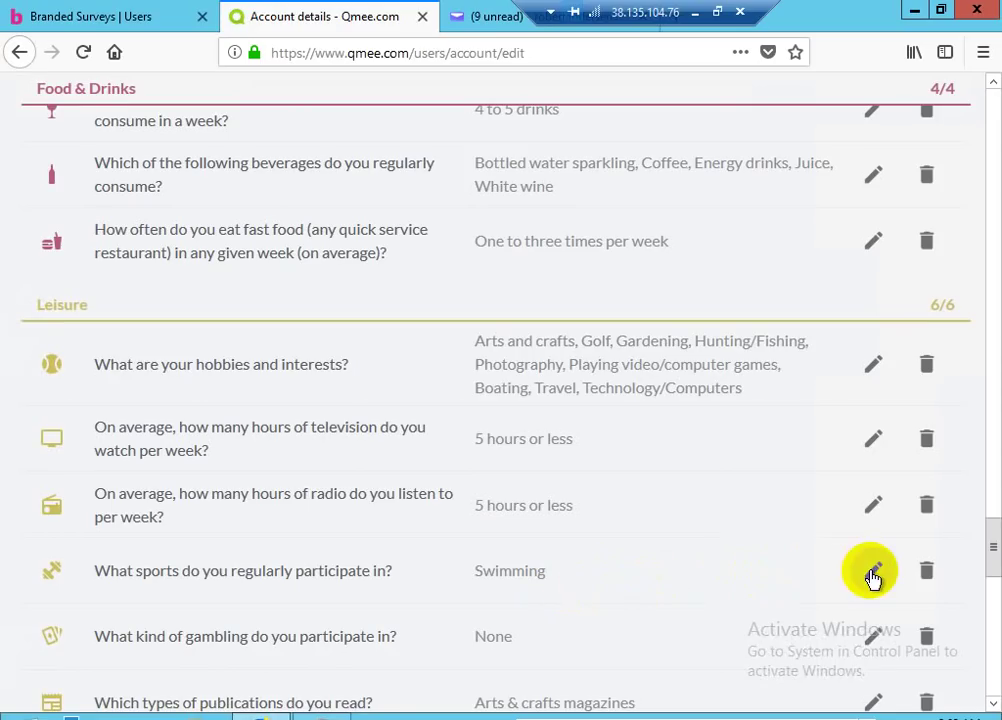
# - Add Golf, Hunting and Jogging to the sports regularly participated in
pyautogui.click(871, 573)
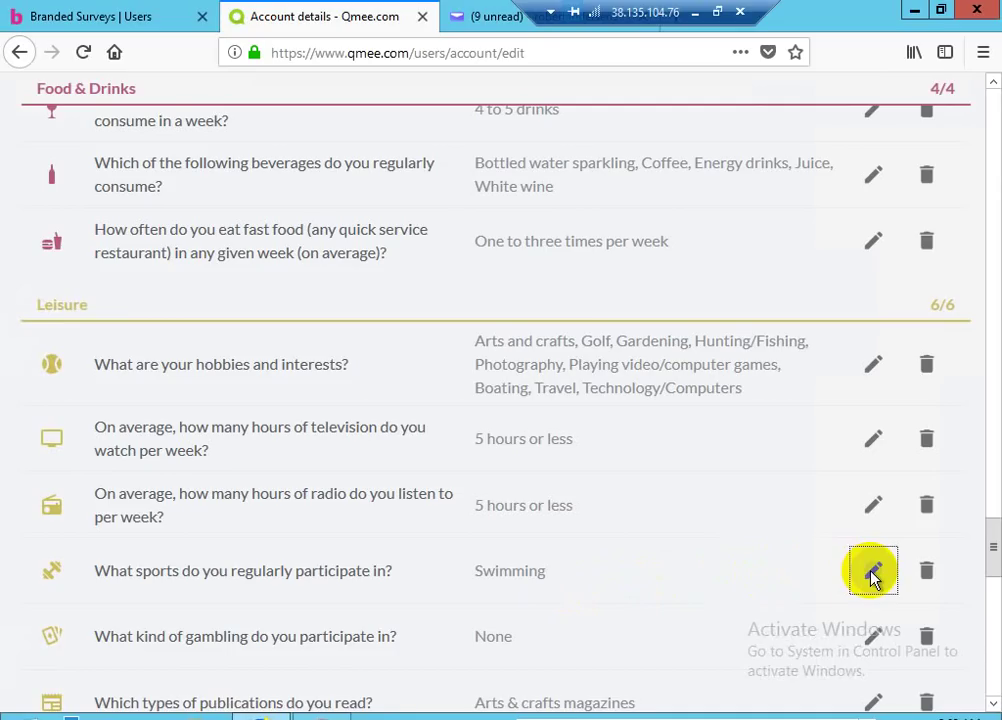
pyautogui.click(871, 573)
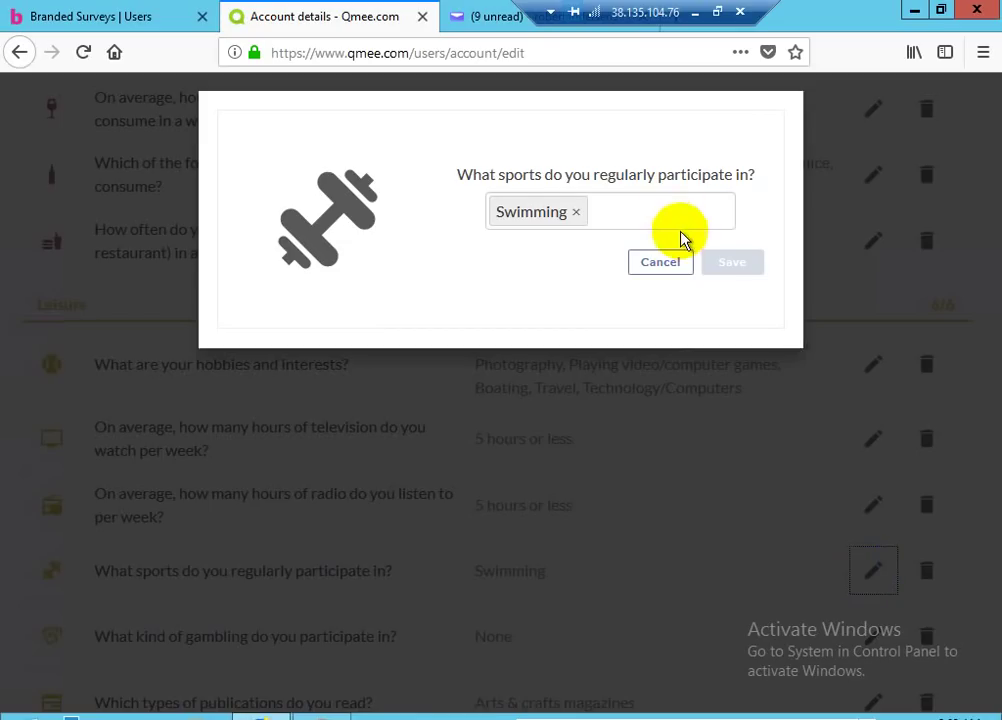
pyautogui.click(604, 212)
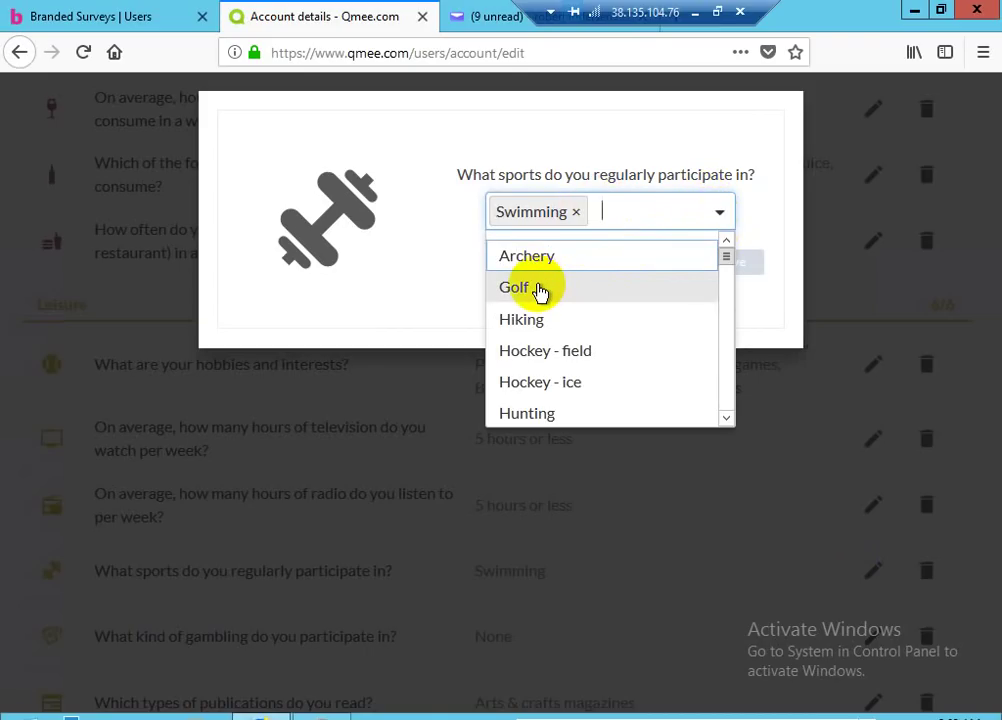
pyautogui.click(539, 290)
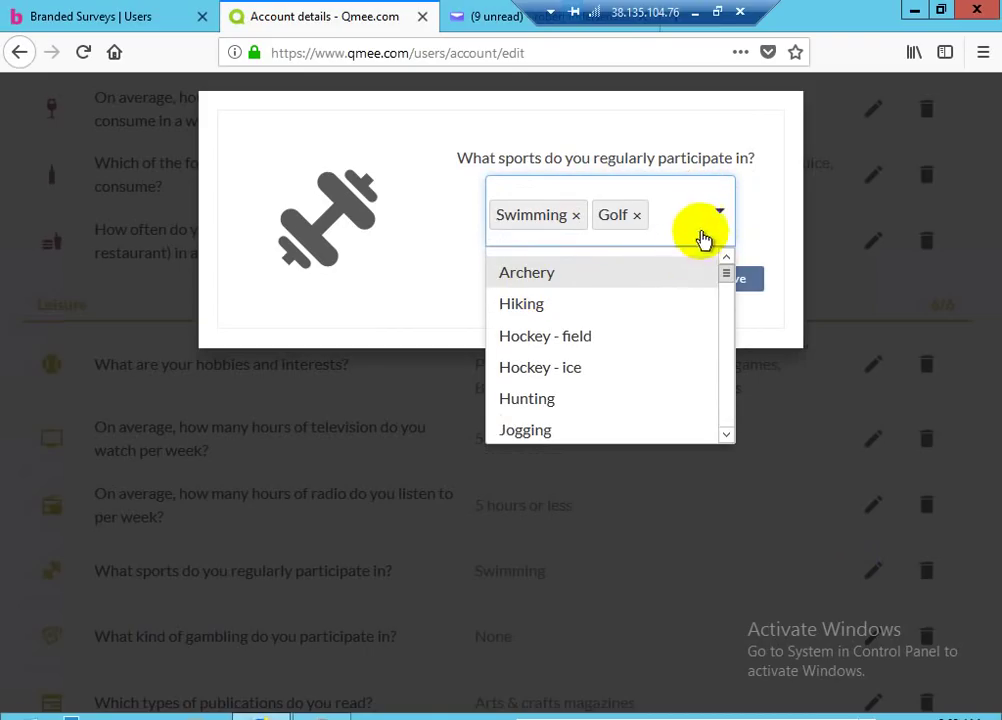
pyautogui.click(538, 401)
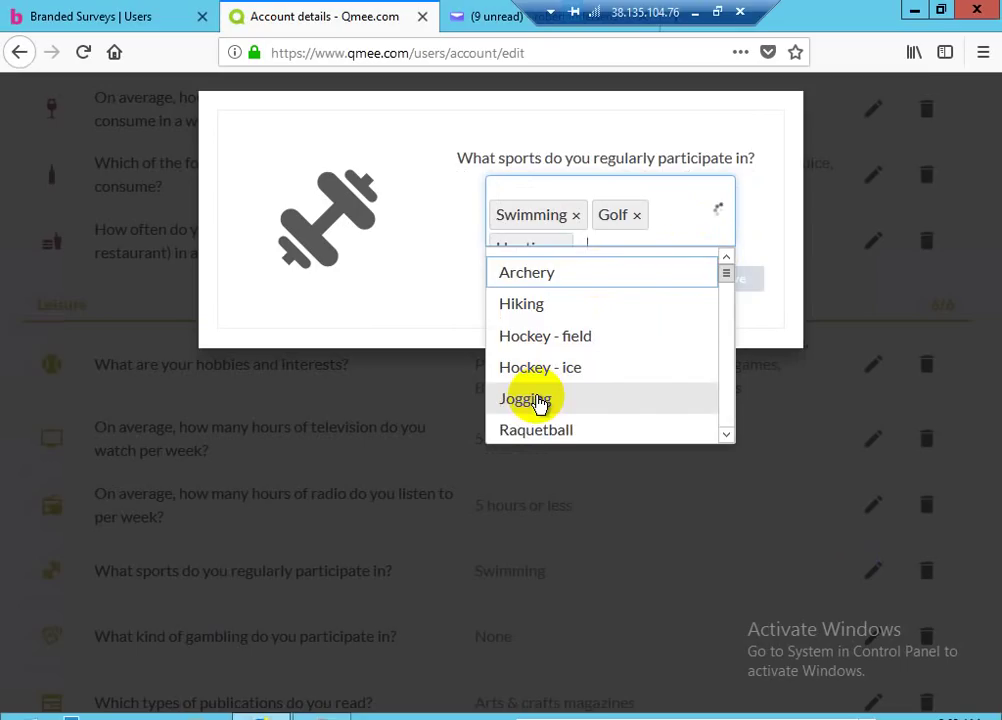
pyautogui.scroll(-2, 560, 400)
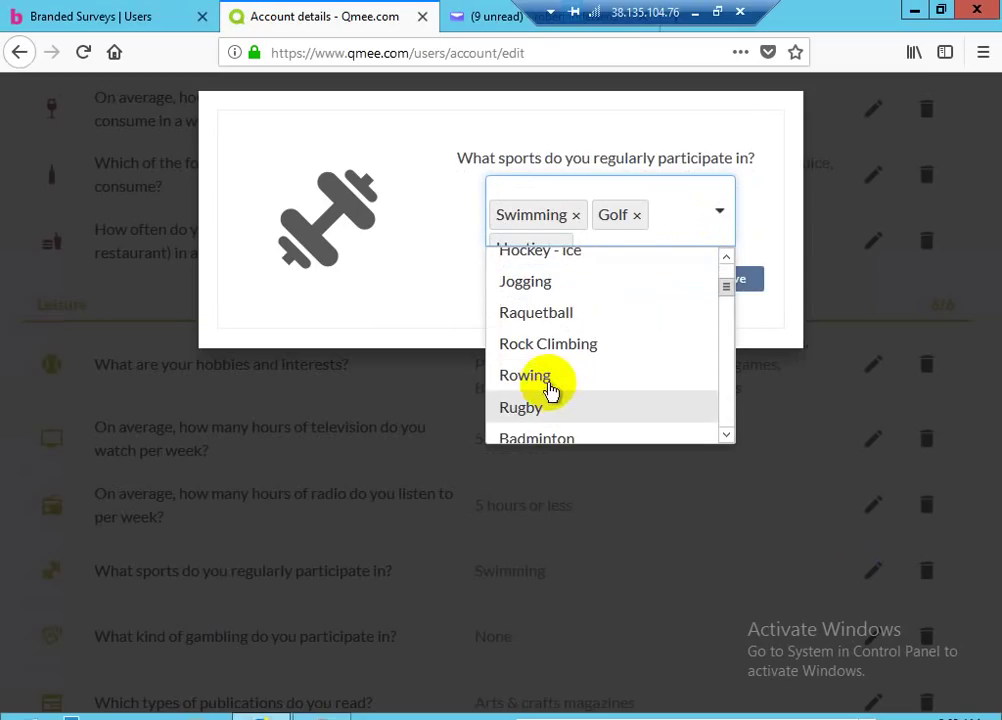
pyautogui.click(526, 288)
# - Include Rugby, Badminton and Baseball among the sports regularly participated in
pyautogui.scroll(-2, 614, 376)
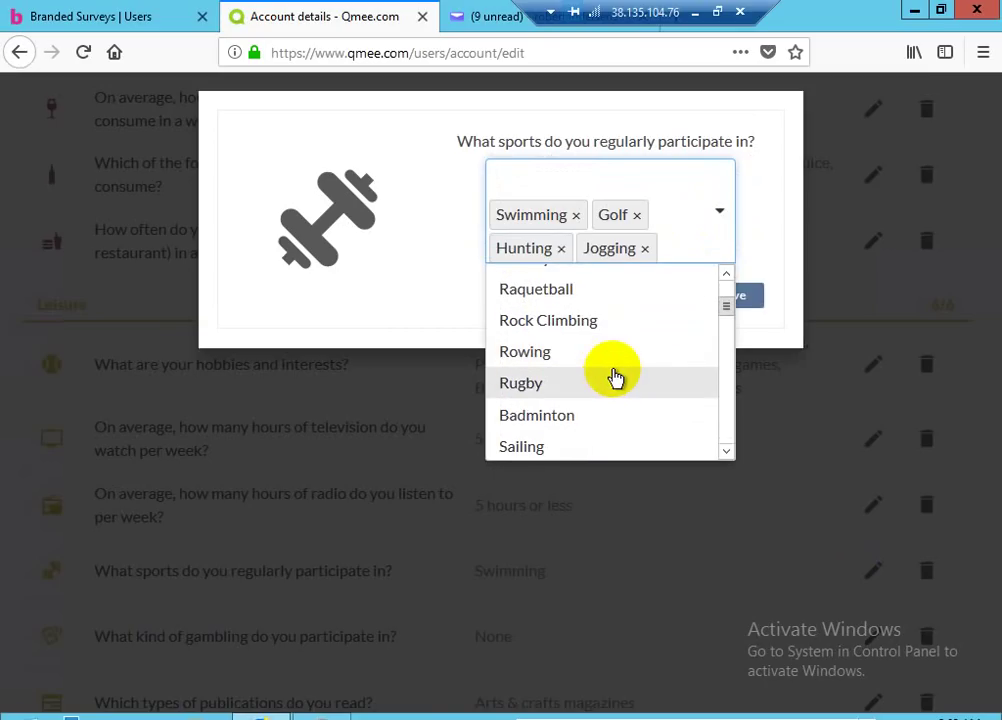
pyautogui.scroll(3, 525, 385)
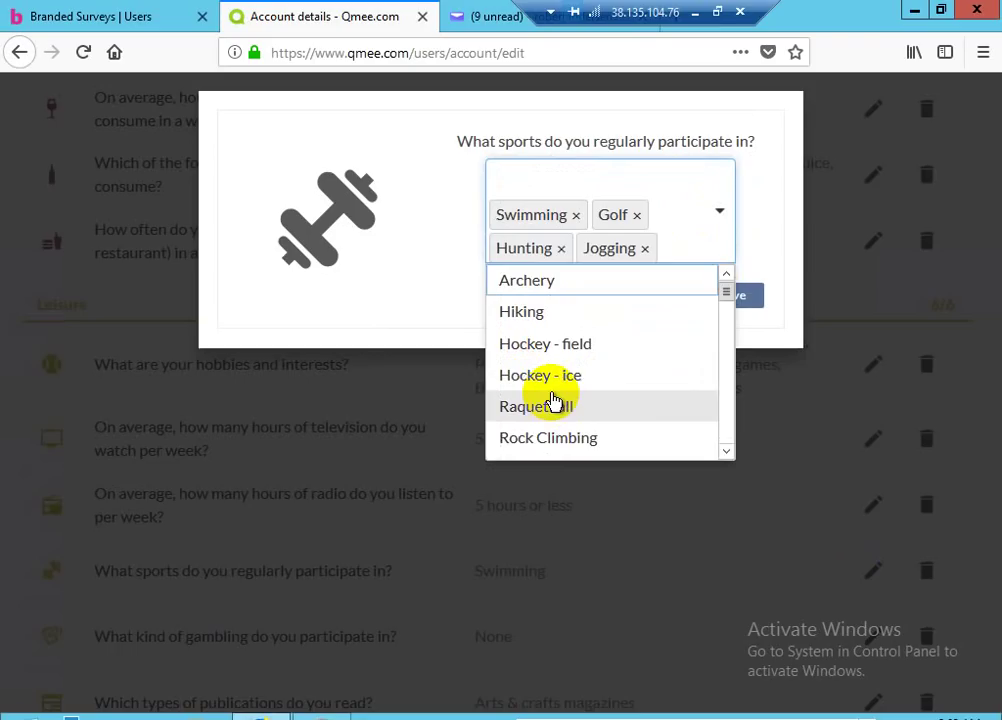
pyautogui.scroll(-2, 555, 400)
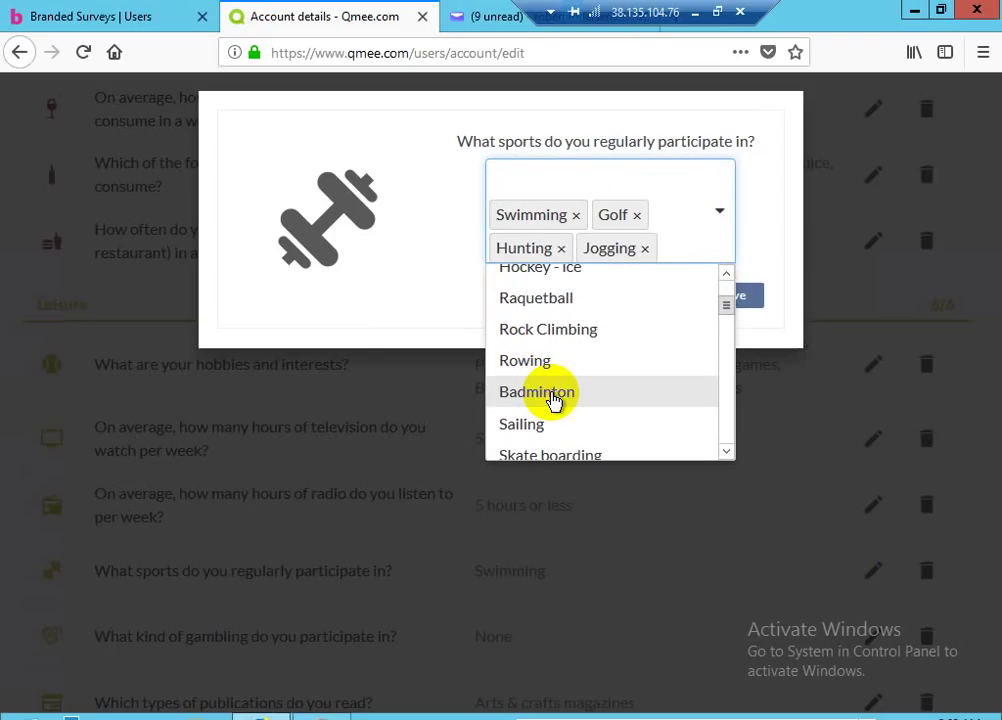
pyautogui.click(555, 400)
pyautogui.scroll(-3, 573, 409)
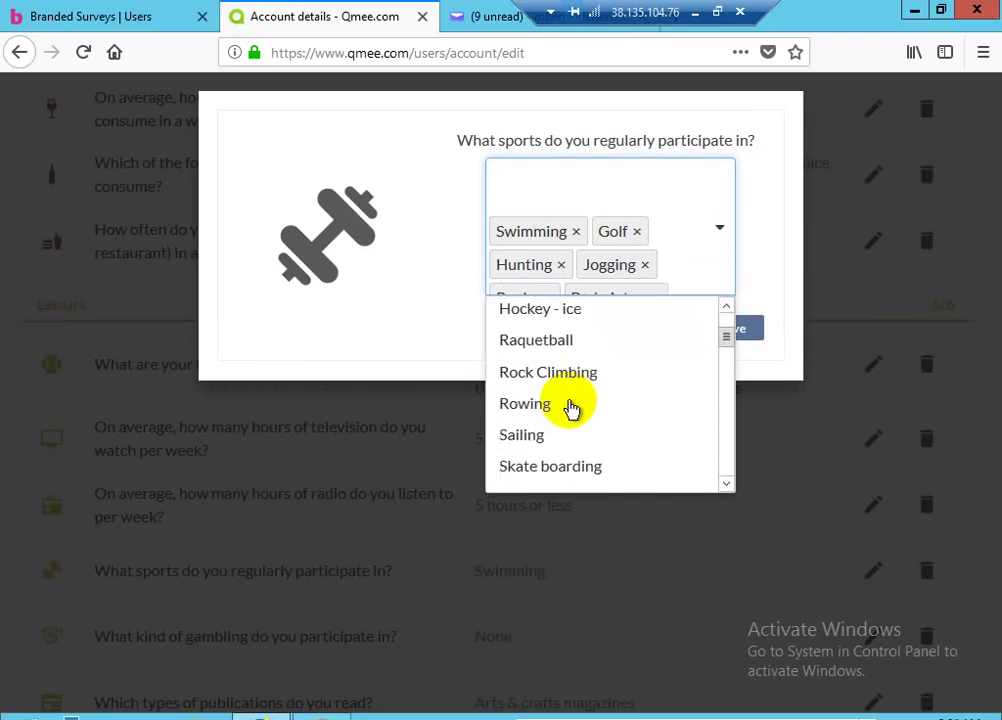
pyautogui.scroll(-5, 570, 410)
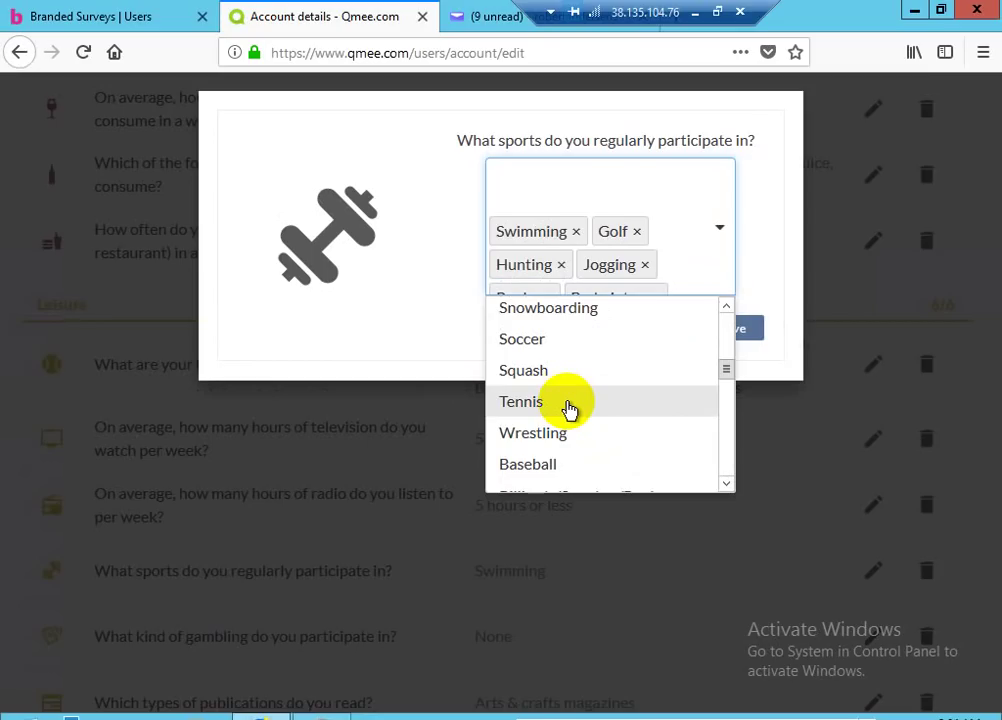
pyautogui.click(530, 465)
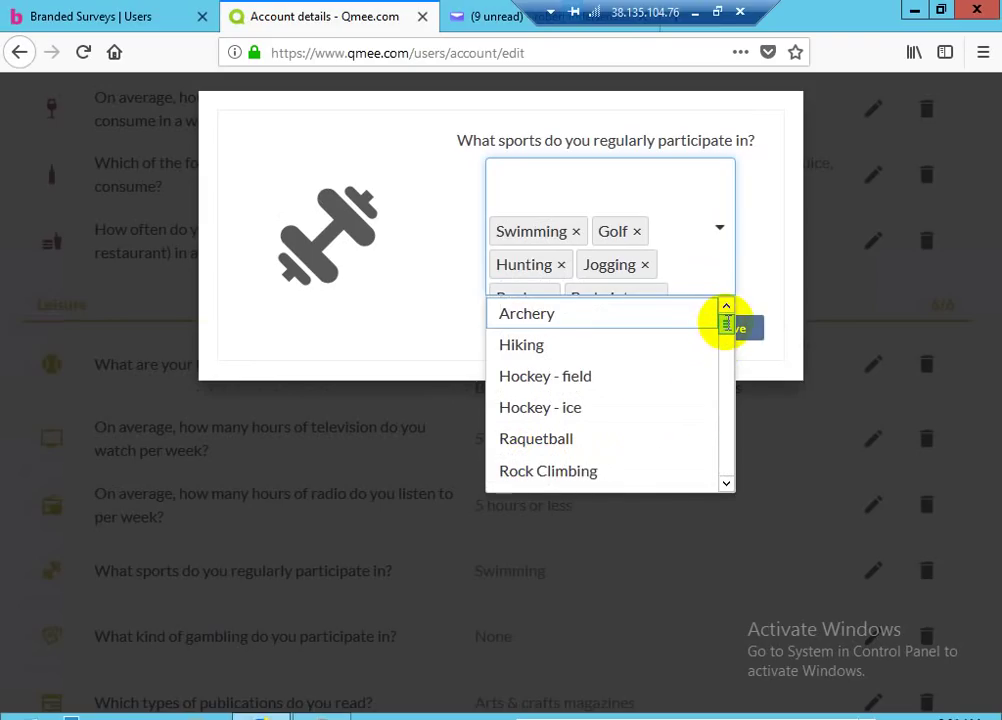
# - Add Tennis and Basketball to the sports regularly participated in and save the answer
pyautogui.moveTo(724, 324); pyautogui.dragTo(723, 366)
pyautogui.scroll(-1, 560, 425)
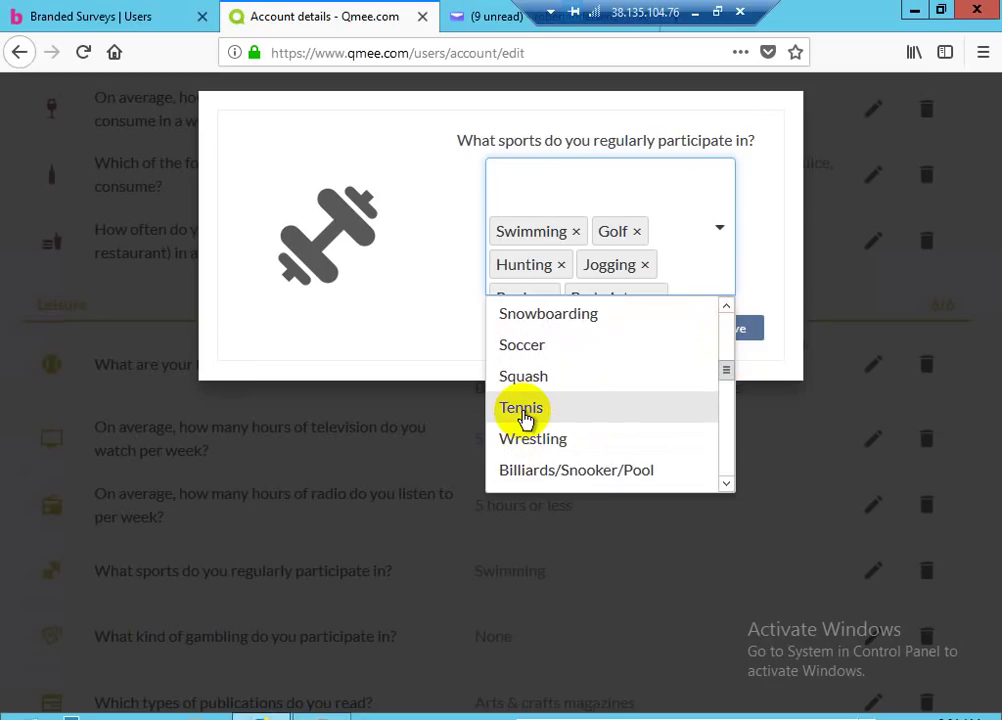
pyautogui.scroll(10, 716, 369)
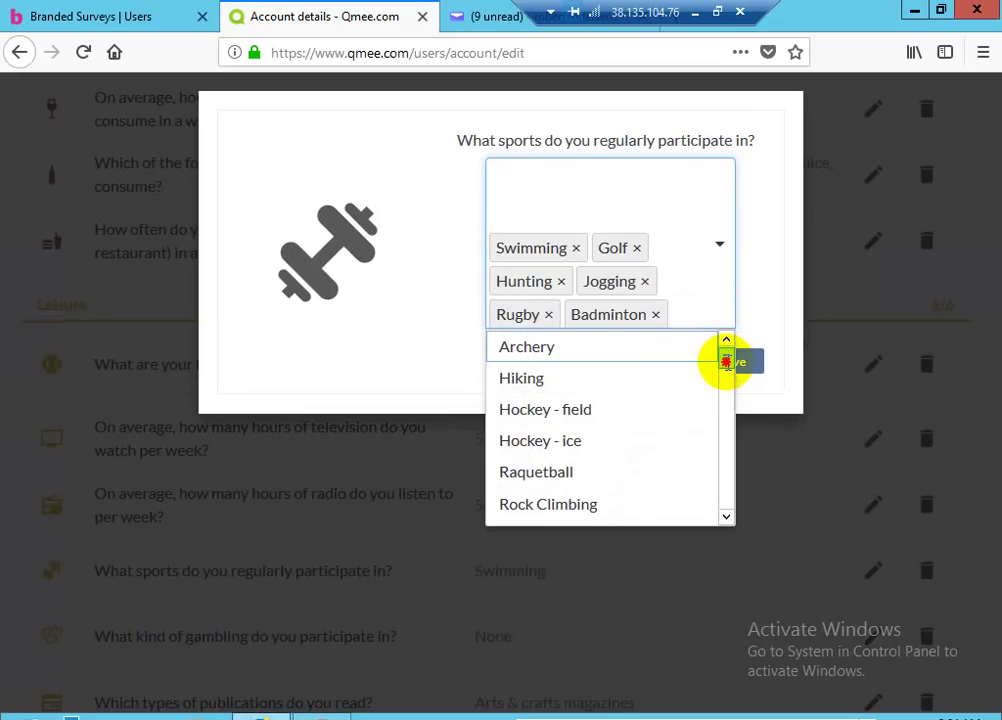
pyautogui.moveTo(726, 361); pyautogui.dragTo(724, 450)
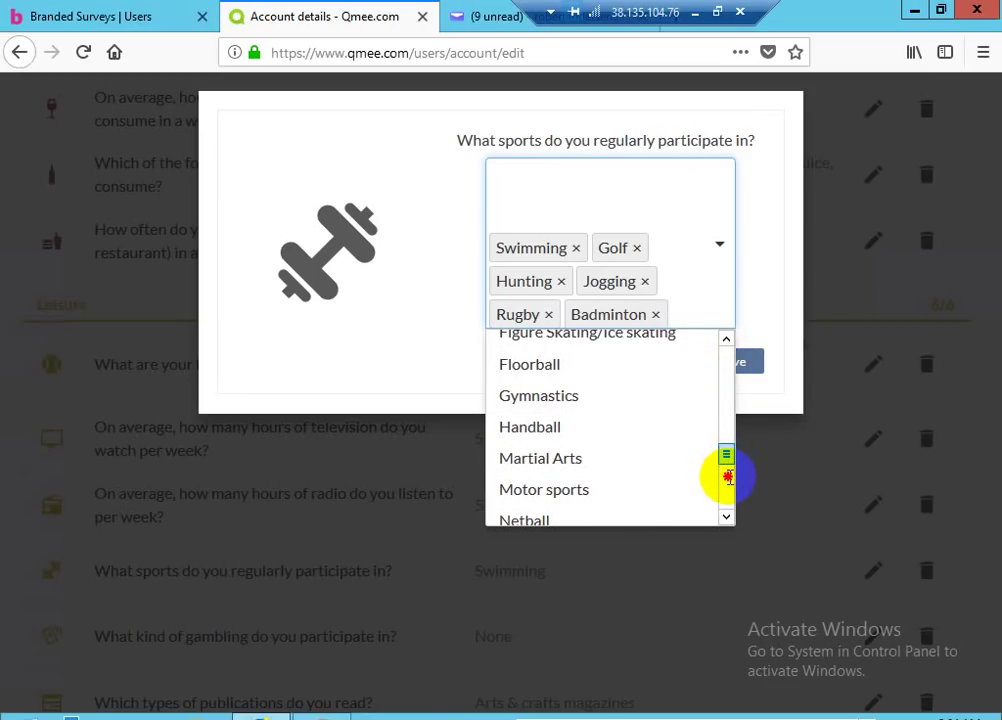
pyautogui.scroll(-1, 729, 486)
pyautogui.scroll(-3, 729, 486)
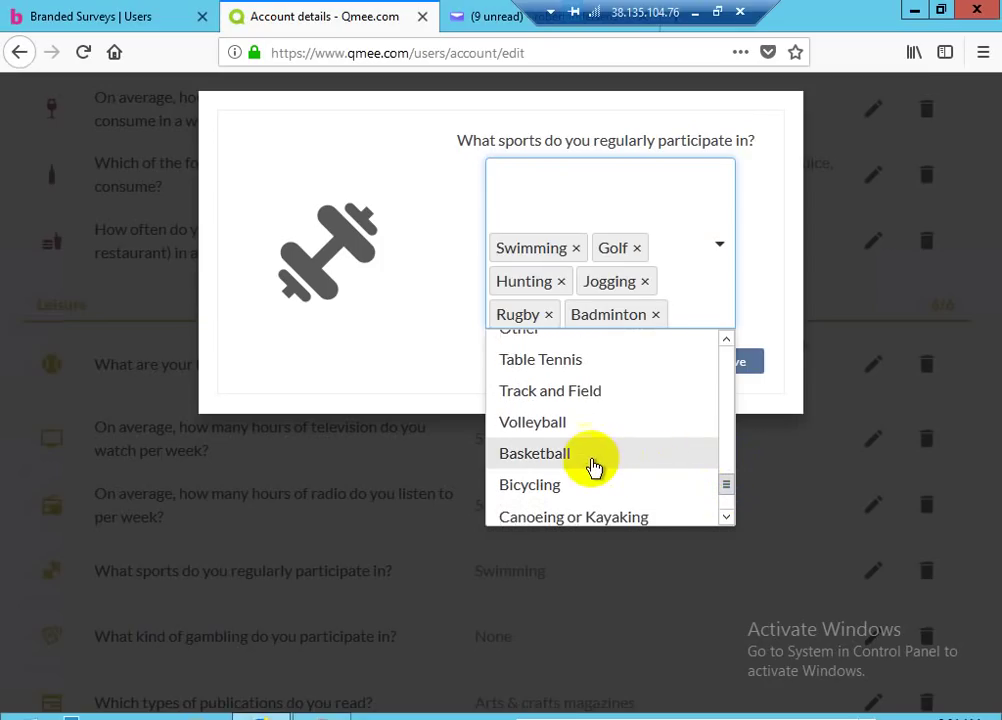
pyautogui.click(541, 465)
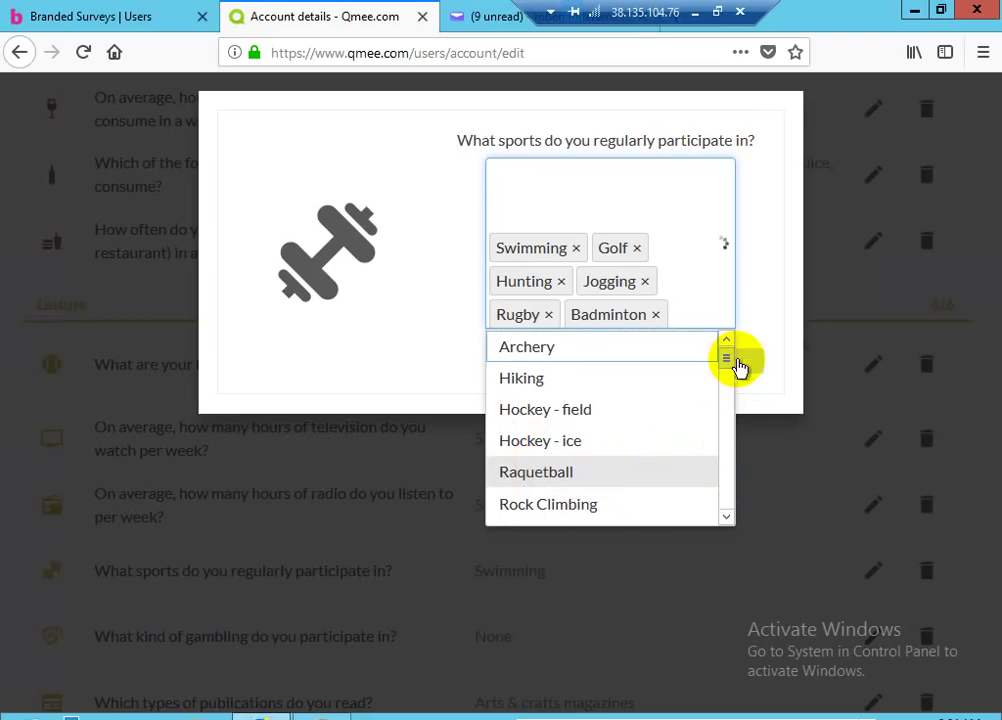
pyautogui.click(742, 292)
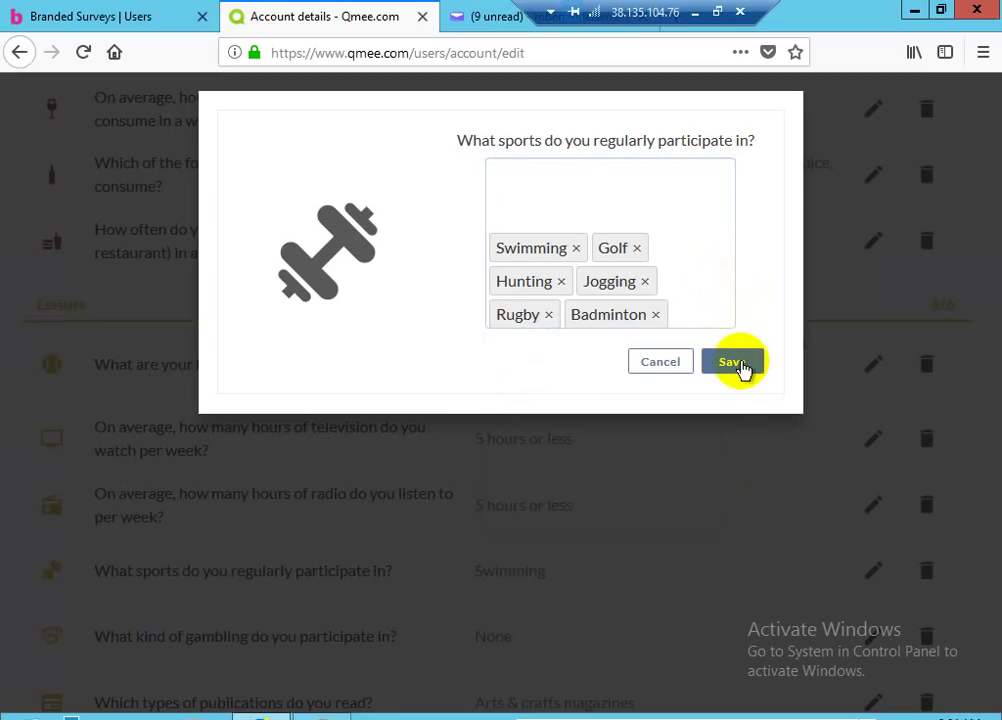
pyautogui.click(738, 364)
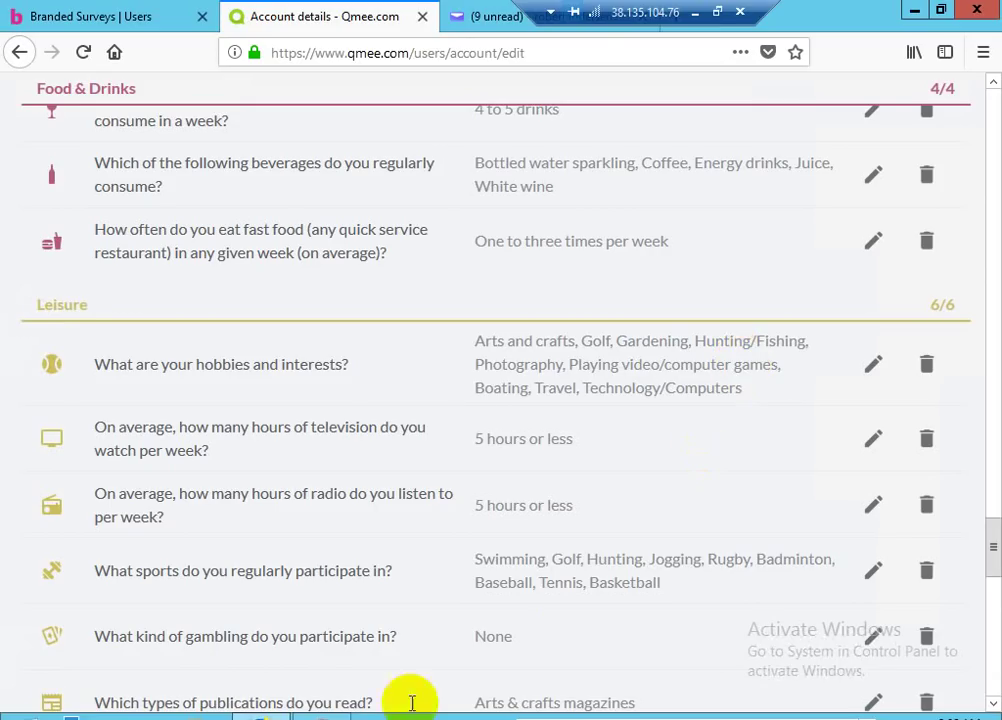
# - Set the gambling answer to Online lottery/scratchcard, Online poker/casino gaming and Offline sports betting, and save it
pyautogui.click(873, 640)
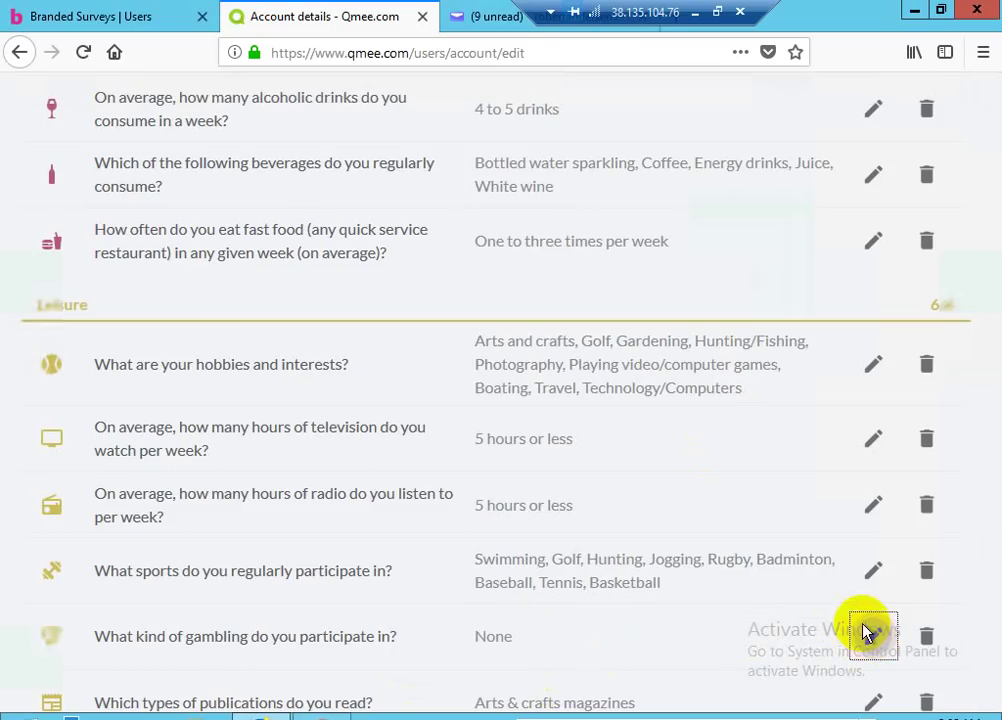
pyautogui.click(865, 632)
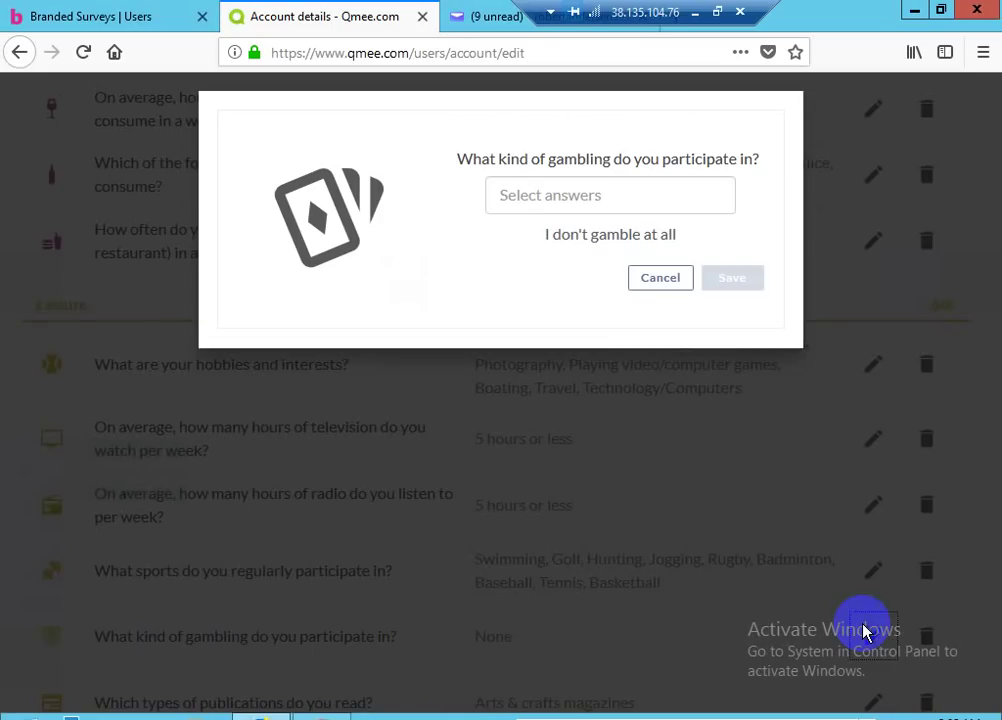
pyautogui.click(703, 195)
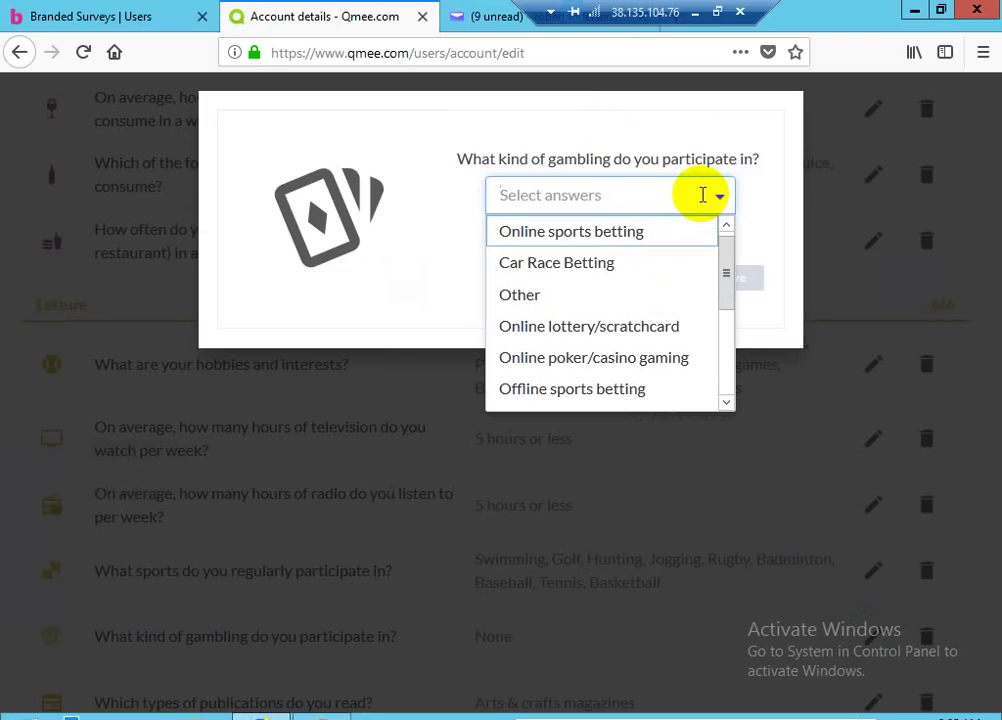
pyautogui.click(606, 338)
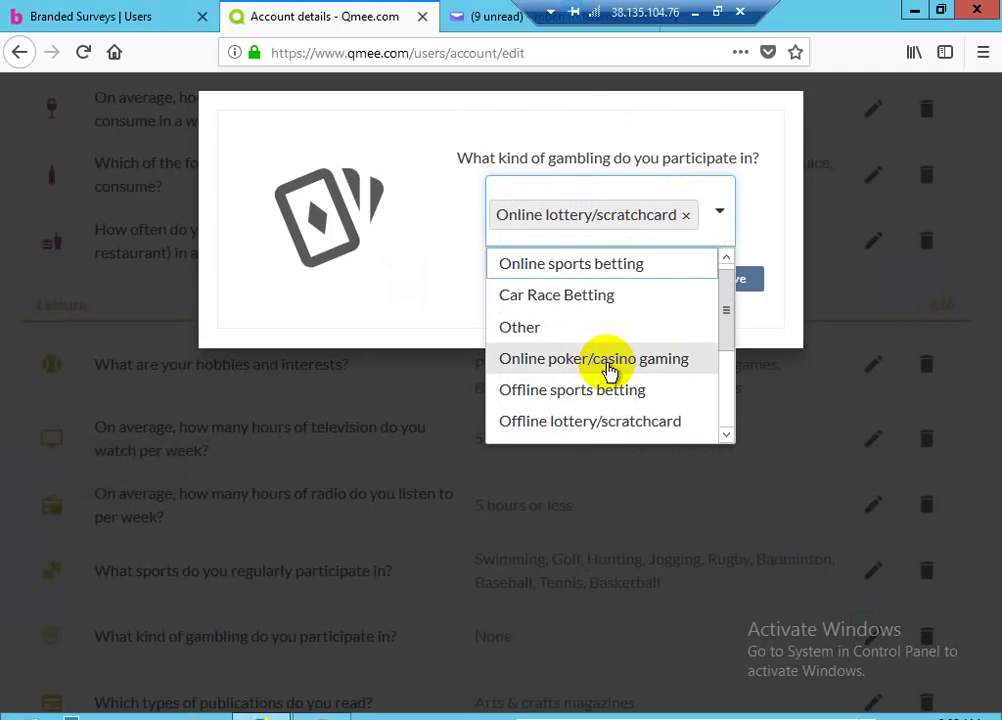
pyautogui.click(610, 370)
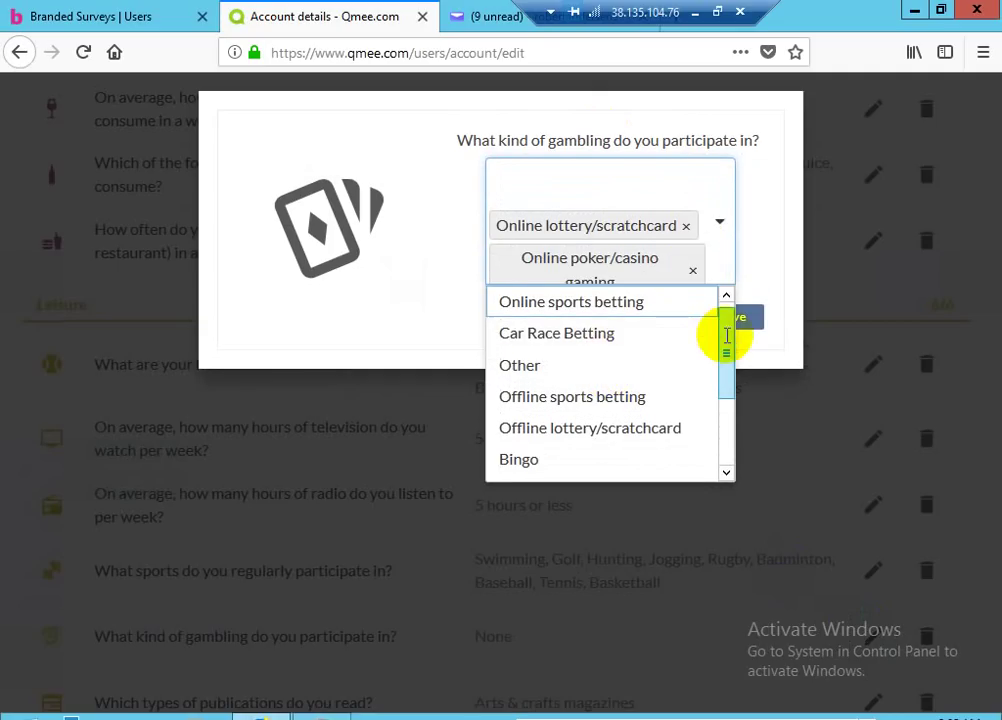
pyautogui.moveTo(725, 336); pyautogui.dragTo(710, 315)
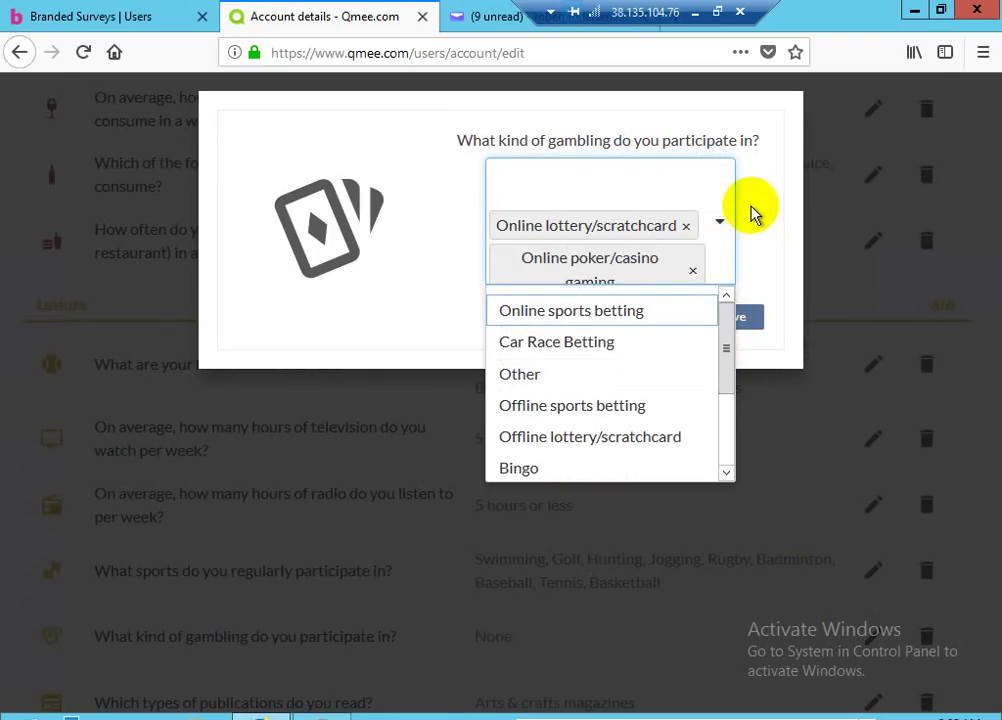
pyautogui.click(581, 406)
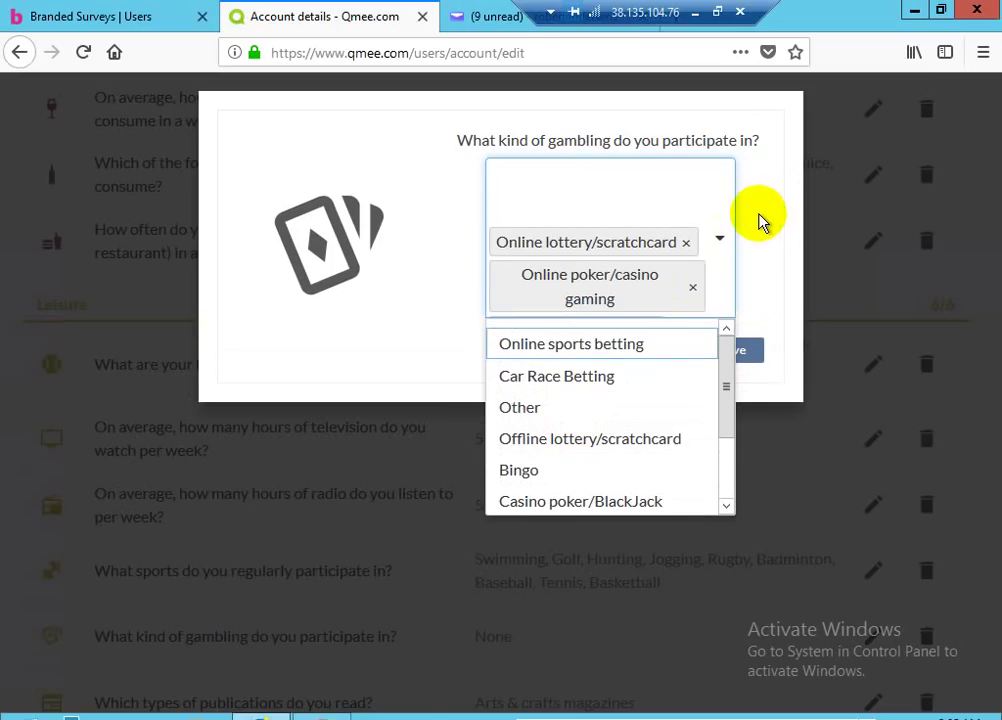
pyautogui.click(736, 351)
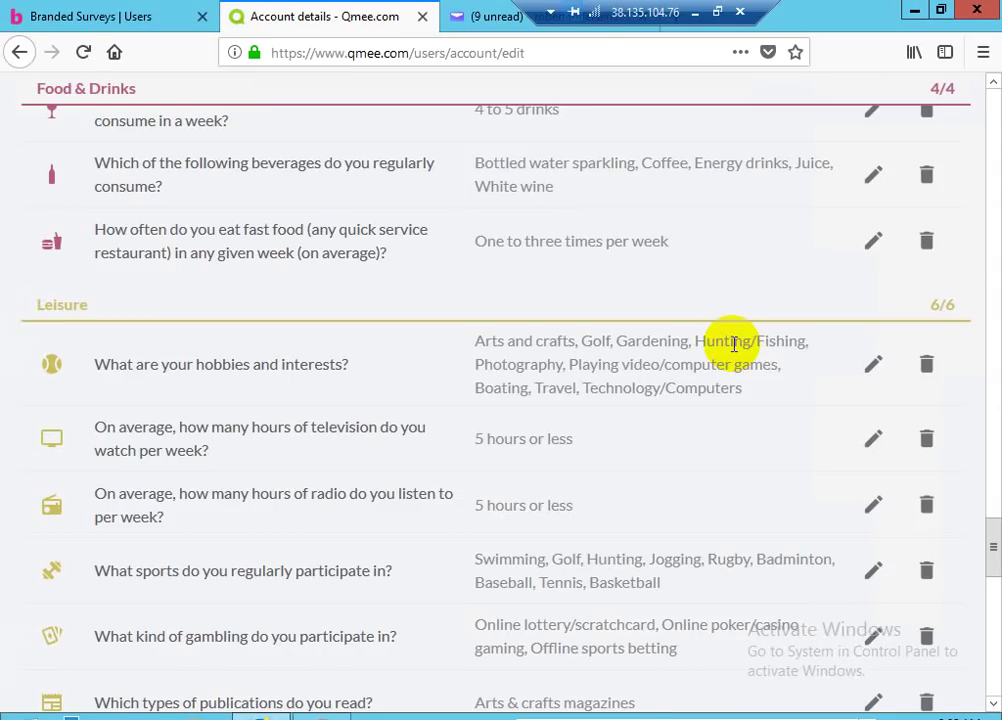
# - In the types of publications read, add Computers & Electronics magazines and Entertainment & TV magazines, and remove Arts & crafts magazines
pyautogui.click(993, 555)
pyautogui.moveTo(993, 555); pyautogui.dragTo(991, 584)
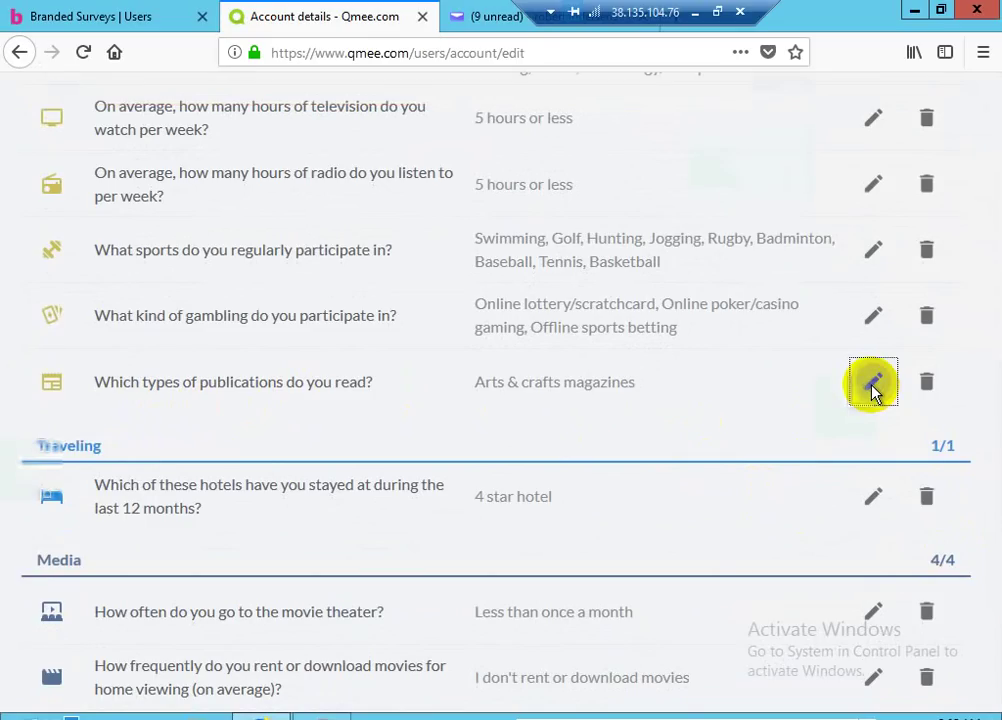
pyautogui.click(872, 388)
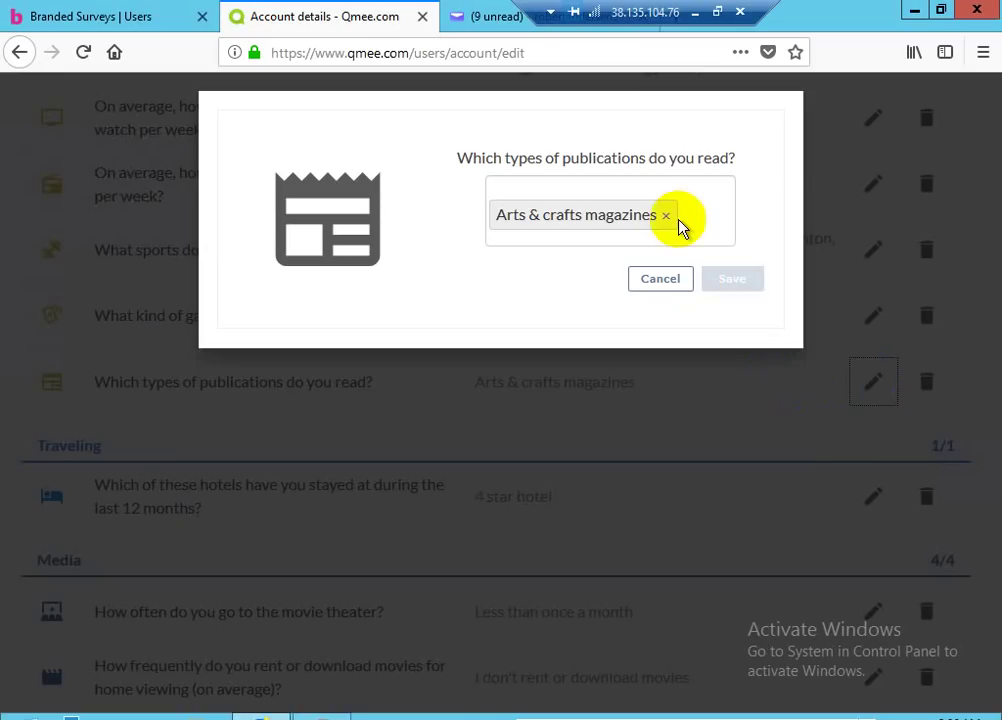
pyautogui.click(720, 214)
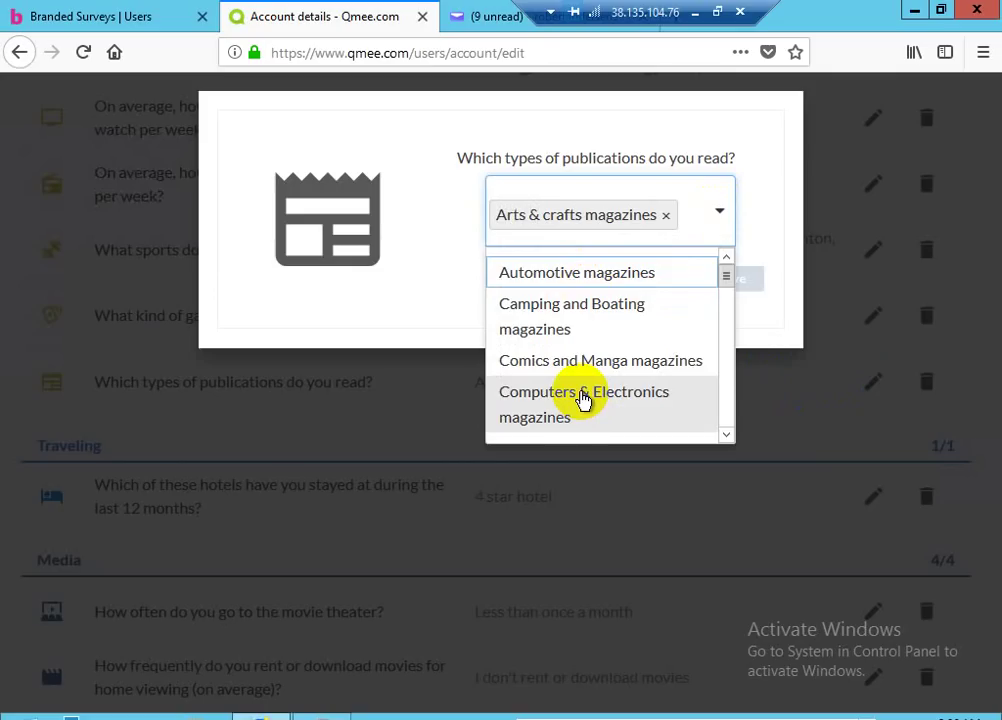
pyautogui.click(583, 400)
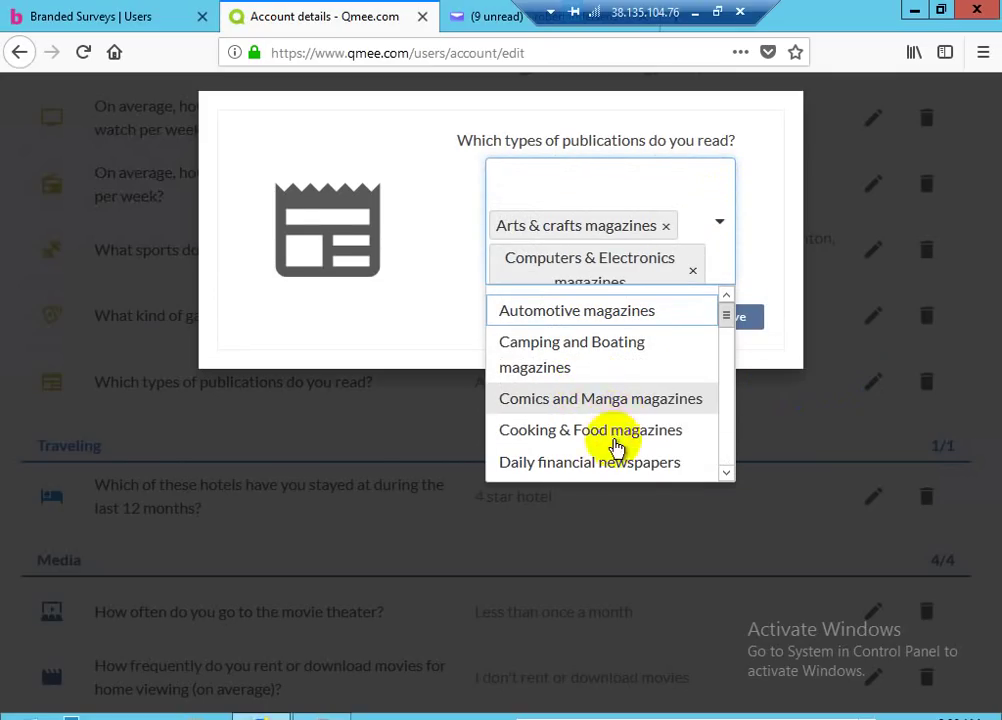
pyautogui.scroll(-2, 600, 425)
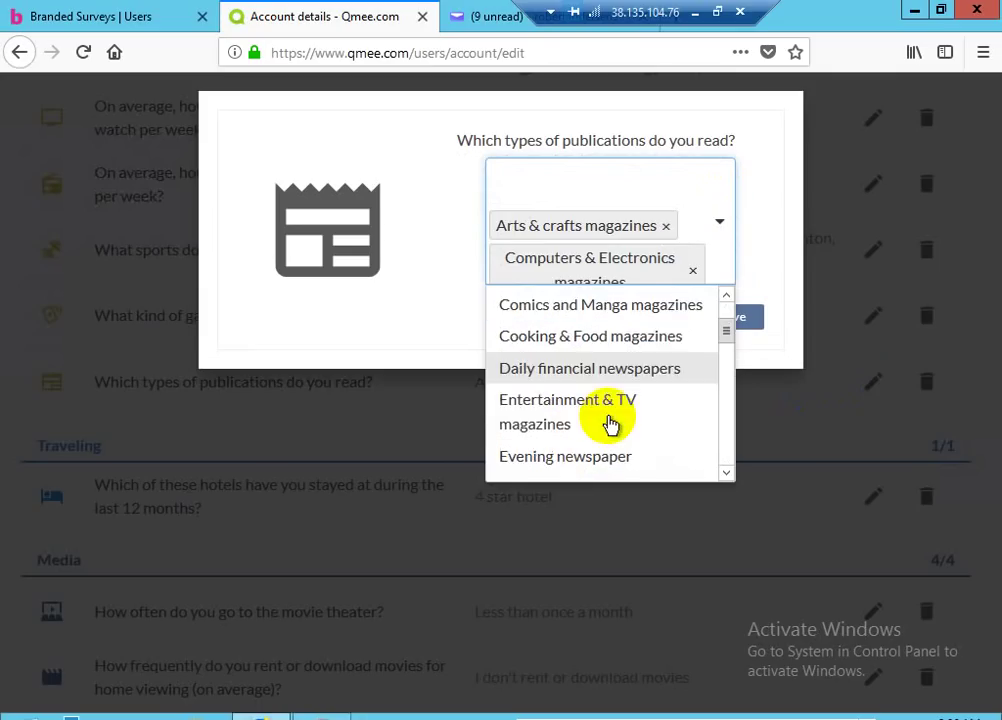
pyautogui.scroll(-1, 611, 425)
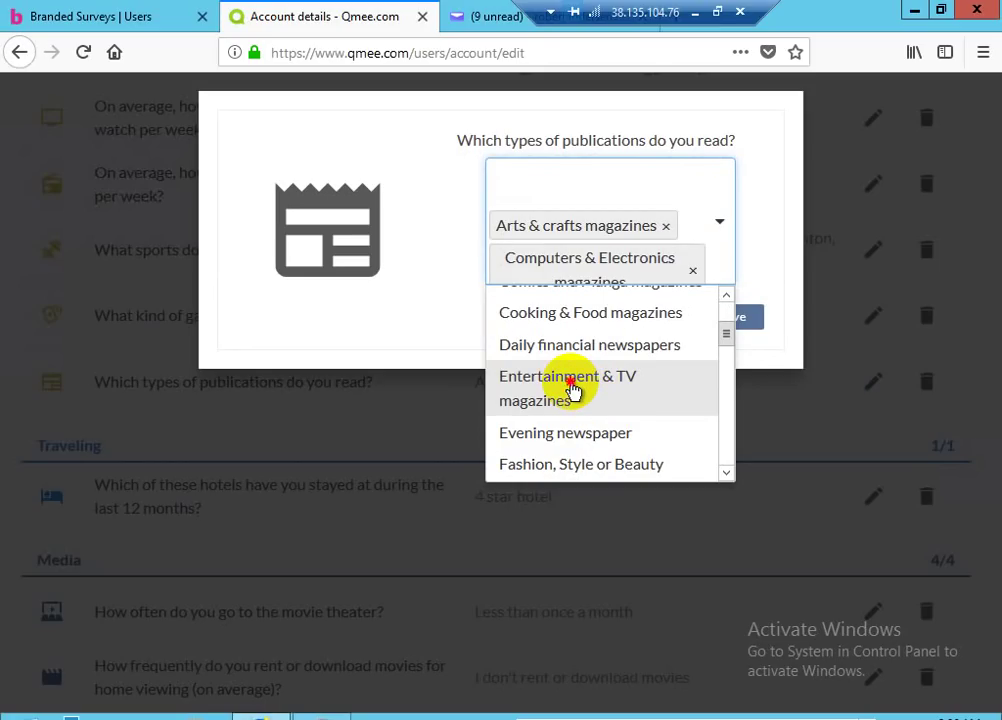
pyautogui.click(573, 390)
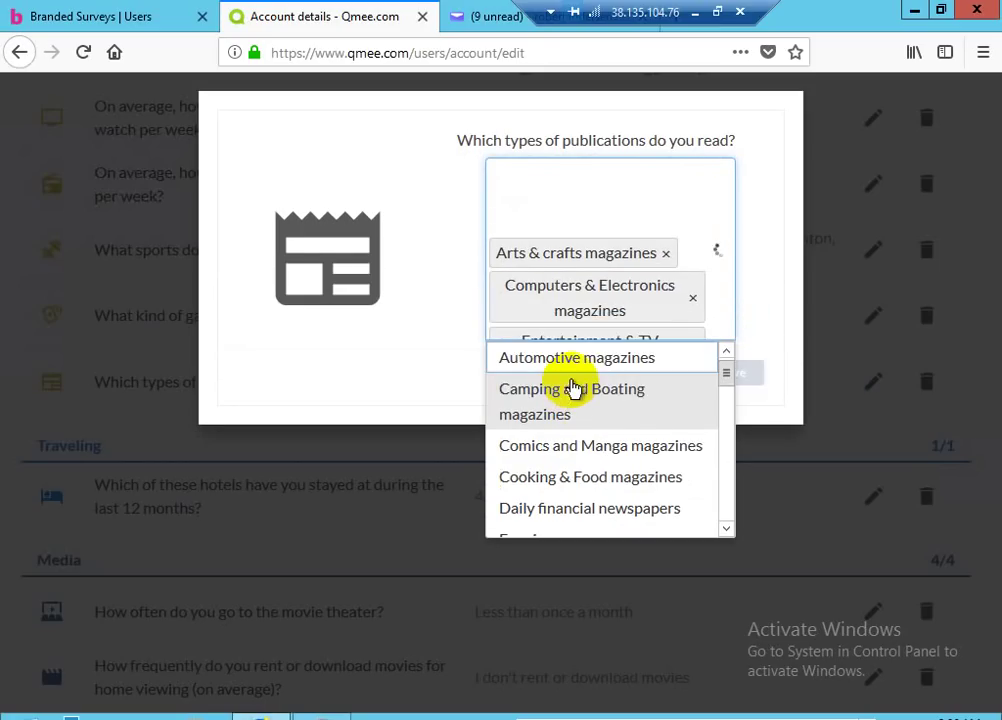
pyautogui.click(665, 253)
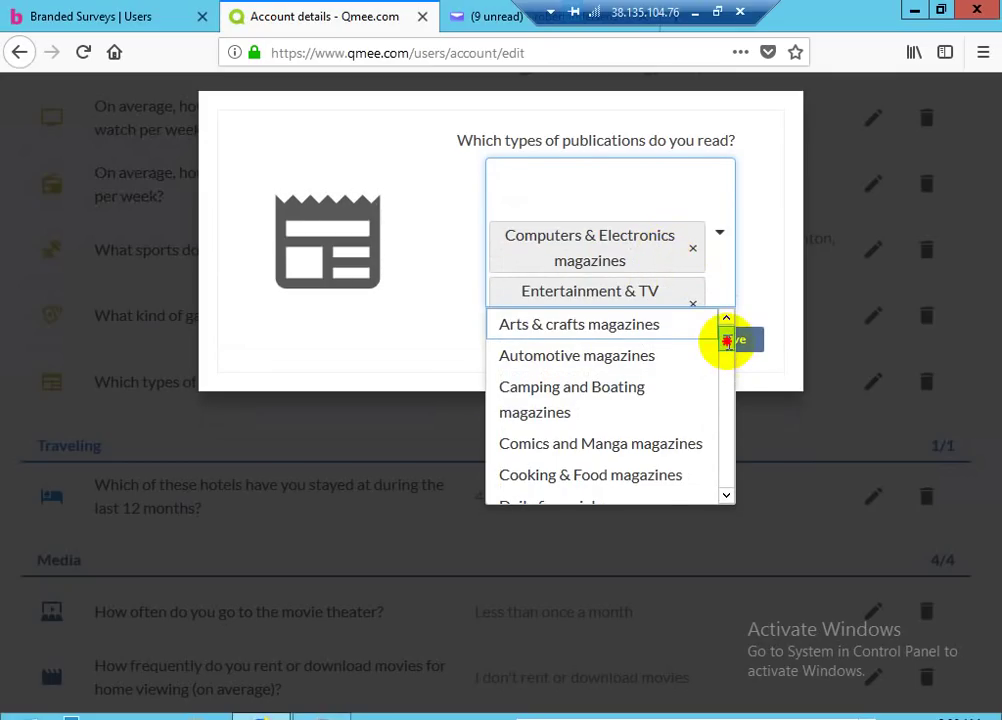
# - Add Health, Fitness or Sports magazines and Interior decorating or Design magazines to the types of publications read
pyautogui.moveTo(726, 341); pyautogui.dragTo(727, 386)
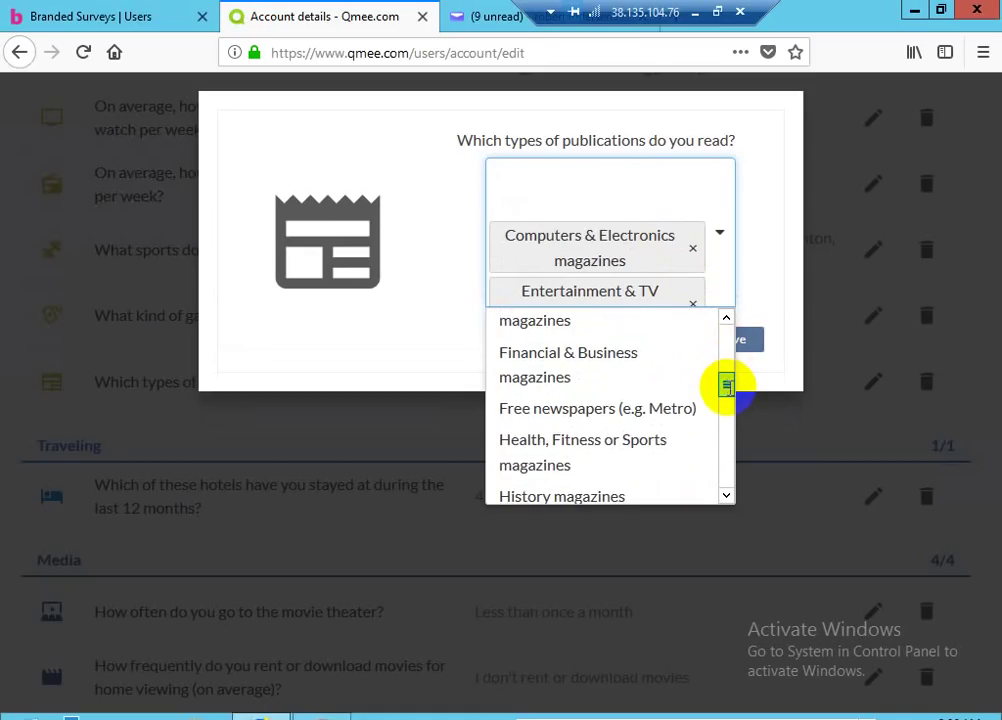
pyautogui.click(580, 450)
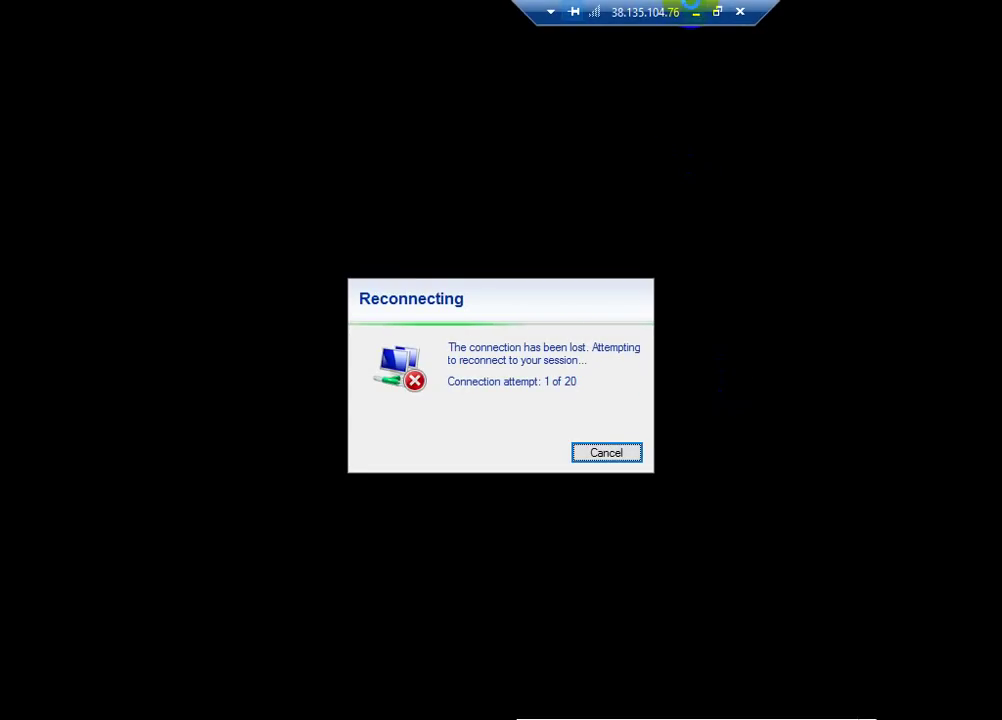
pyautogui.click(696, 12)
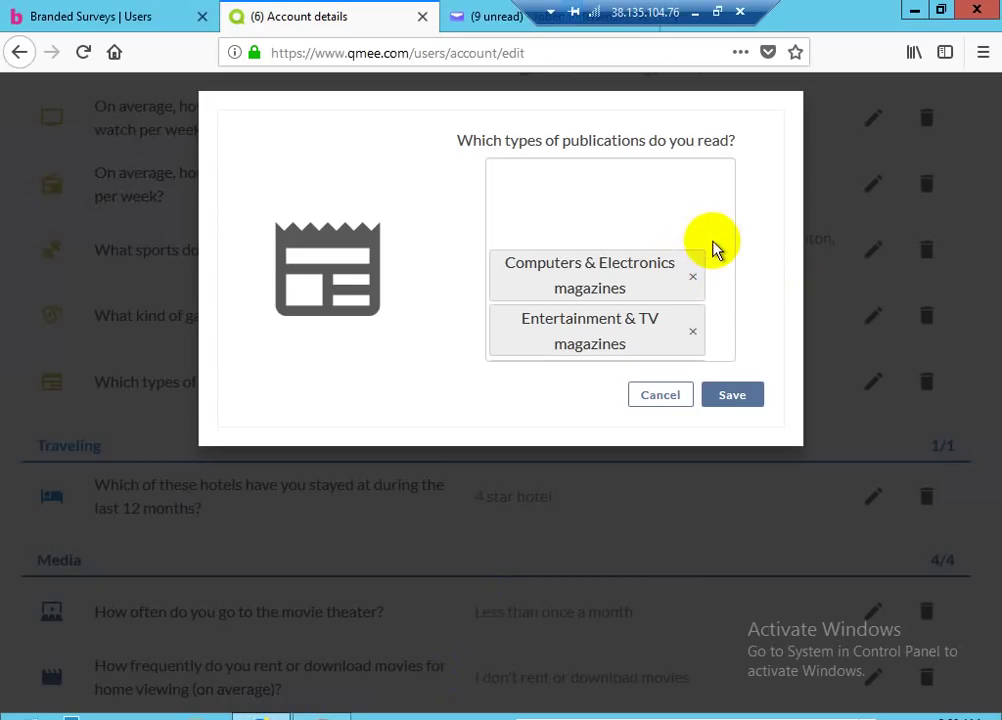
pyautogui.click(652, 270)
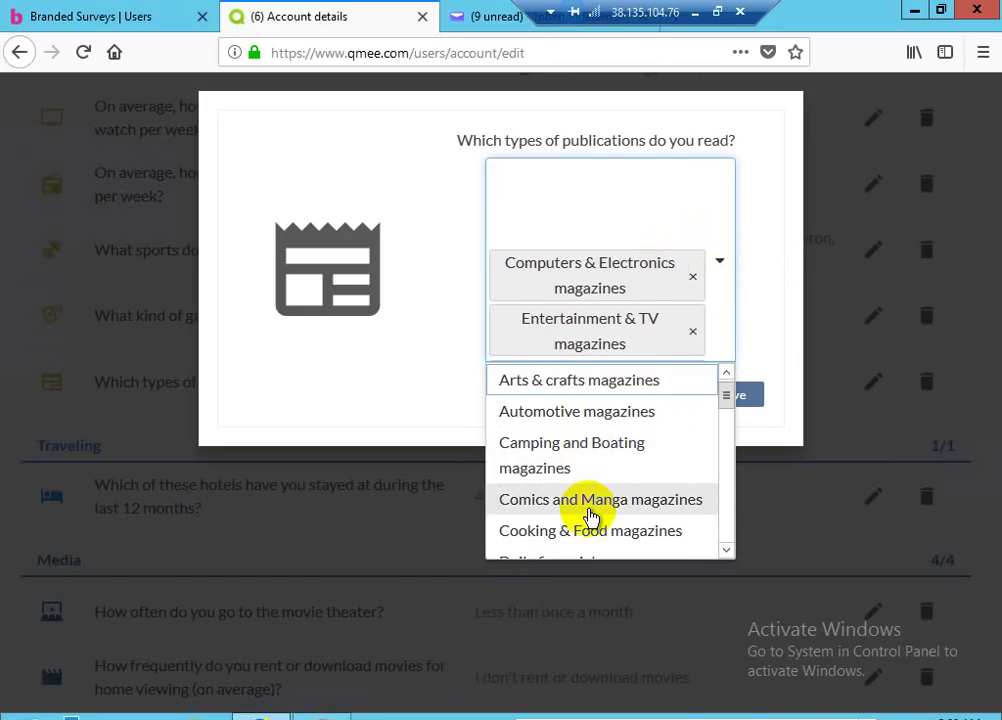
pyautogui.scroll(-3, 697, 450)
pyautogui.scroll(-2, 705, 440)
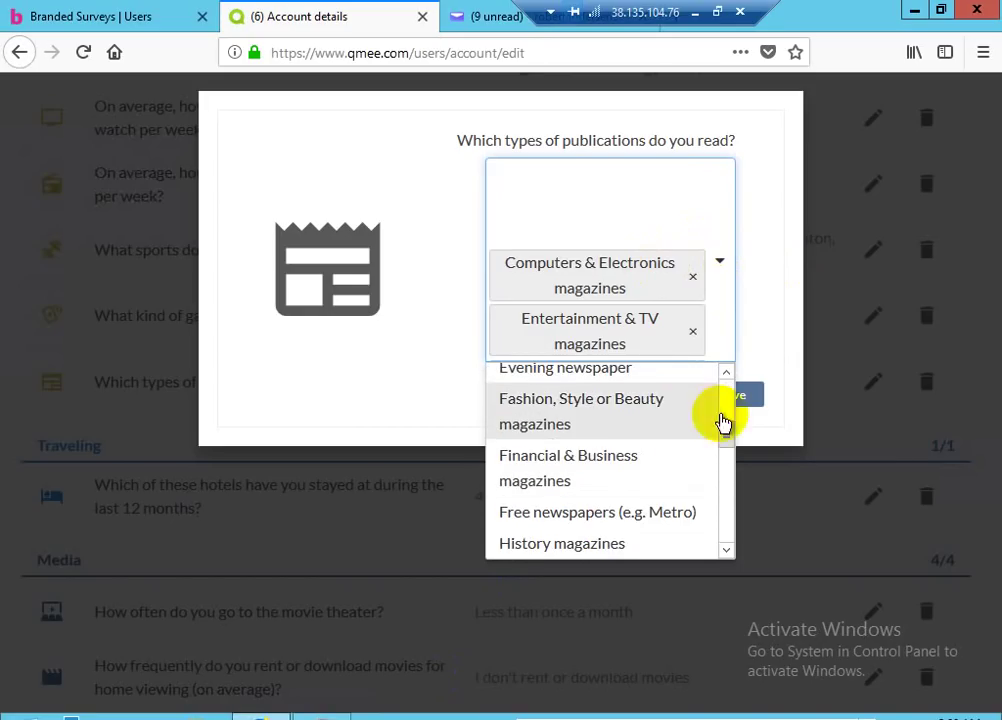
pyautogui.moveTo(727, 430); pyautogui.dragTo(712, 490)
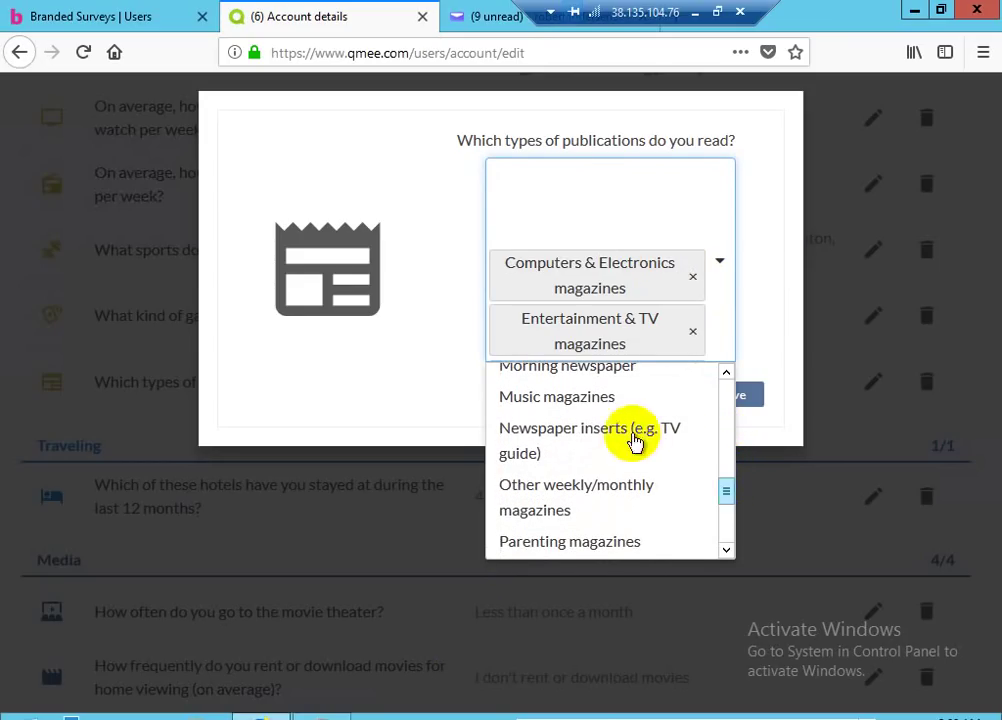
pyautogui.scroll(4, 624, 438)
pyautogui.click(626, 440)
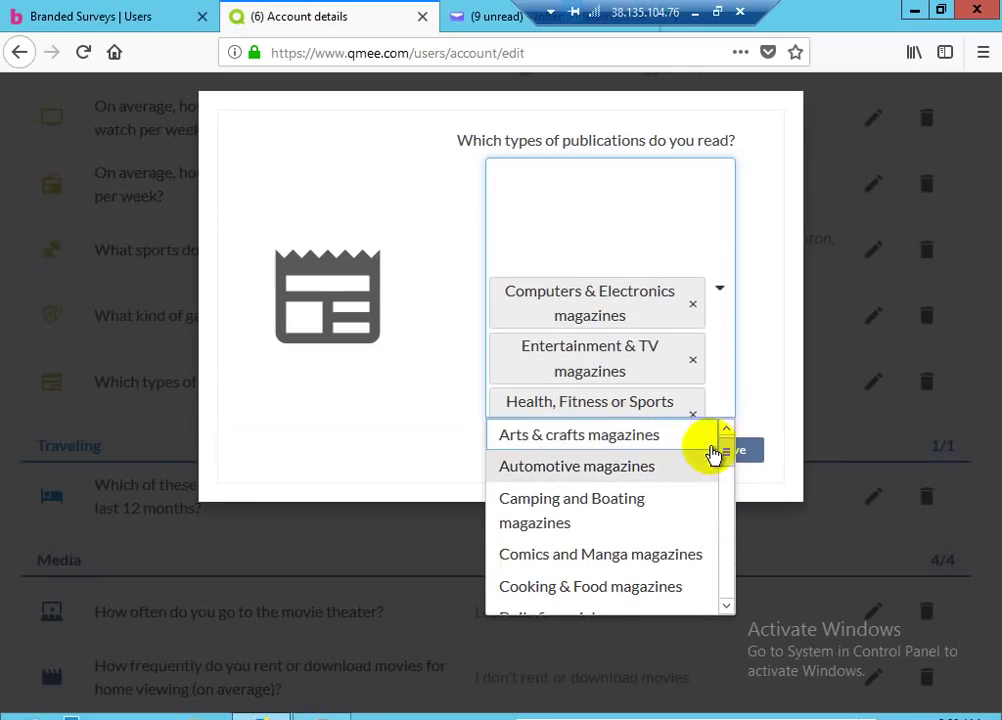
# - Add Science, Nature or Medical magazines, Technology magazines and Travel magazines to the publications read, and save the answer
pyautogui.moveTo(720, 454); pyautogui.dragTo(727, 584)
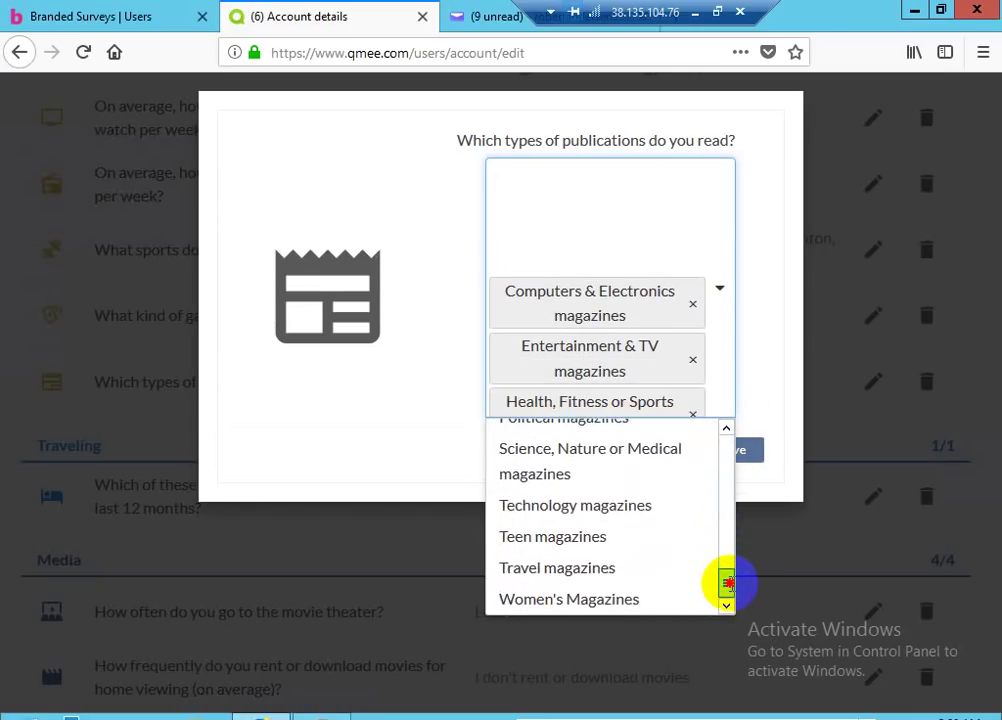
pyautogui.click(590, 468)
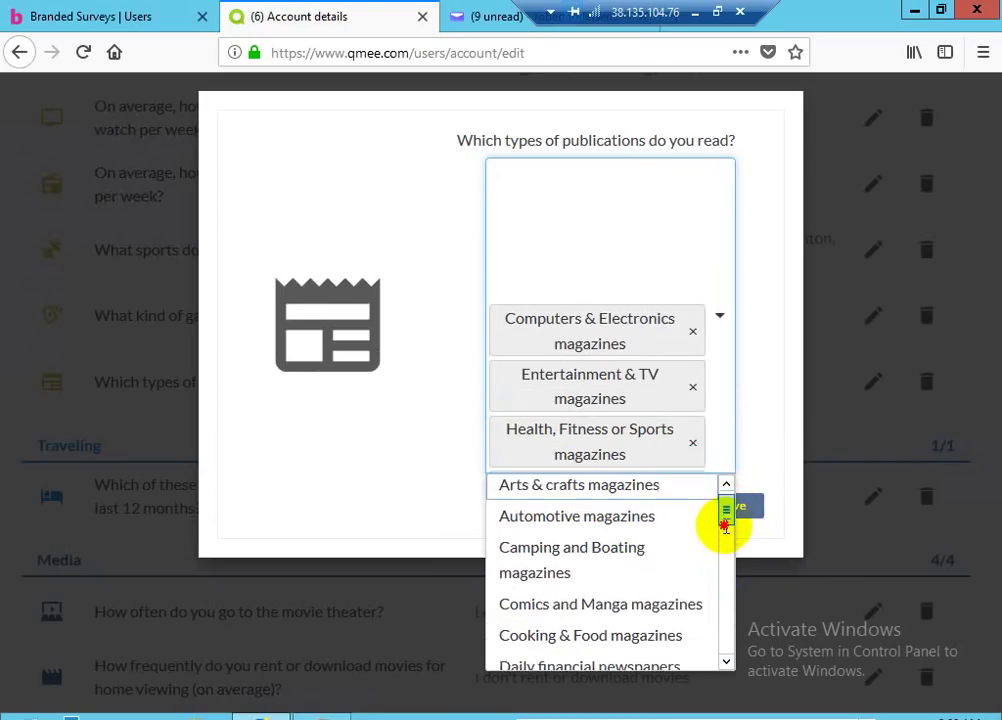
pyautogui.moveTo(725, 525); pyautogui.dragTo(725, 642)
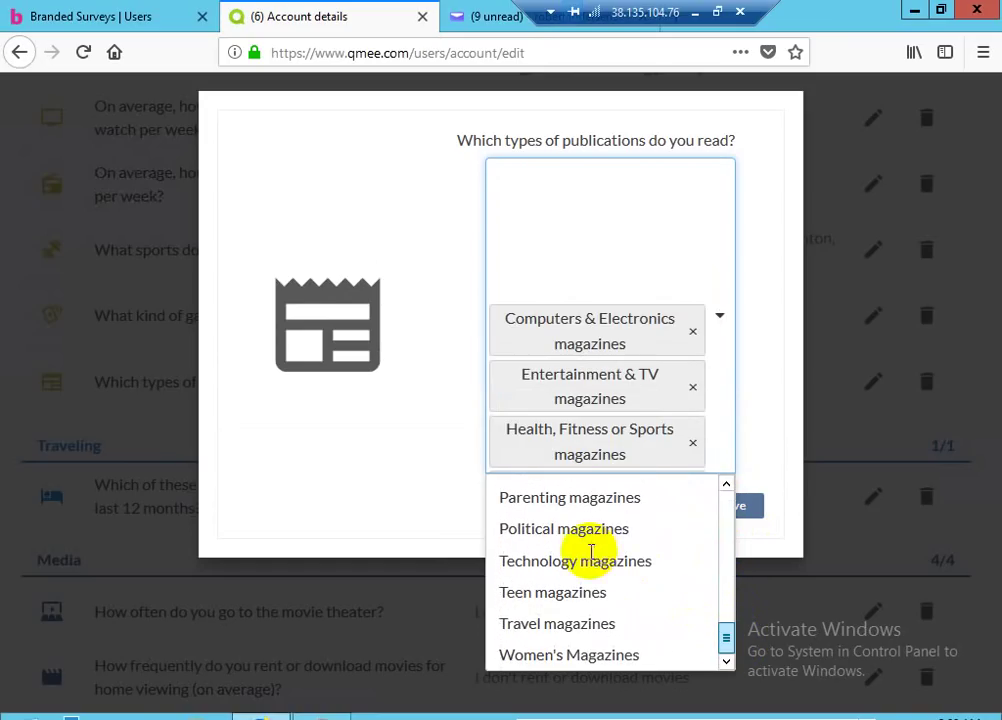
pyautogui.click(596, 571)
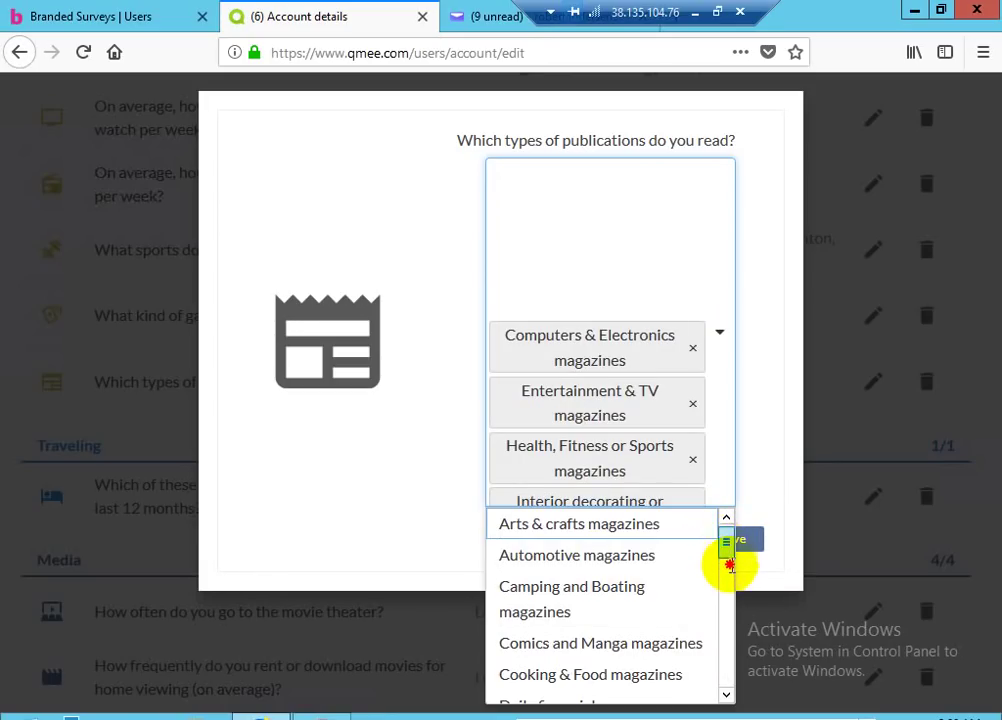
pyautogui.scroll(-5, 726, 580)
pyautogui.scroll(-5, 728, 668)
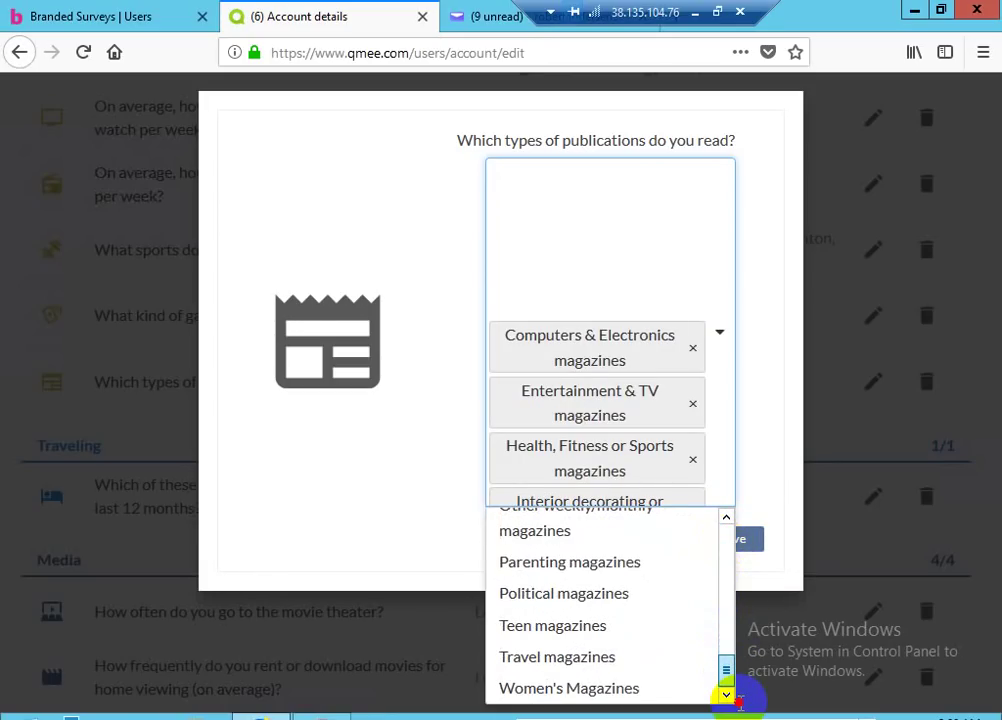
pyautogui.click(577, 657)
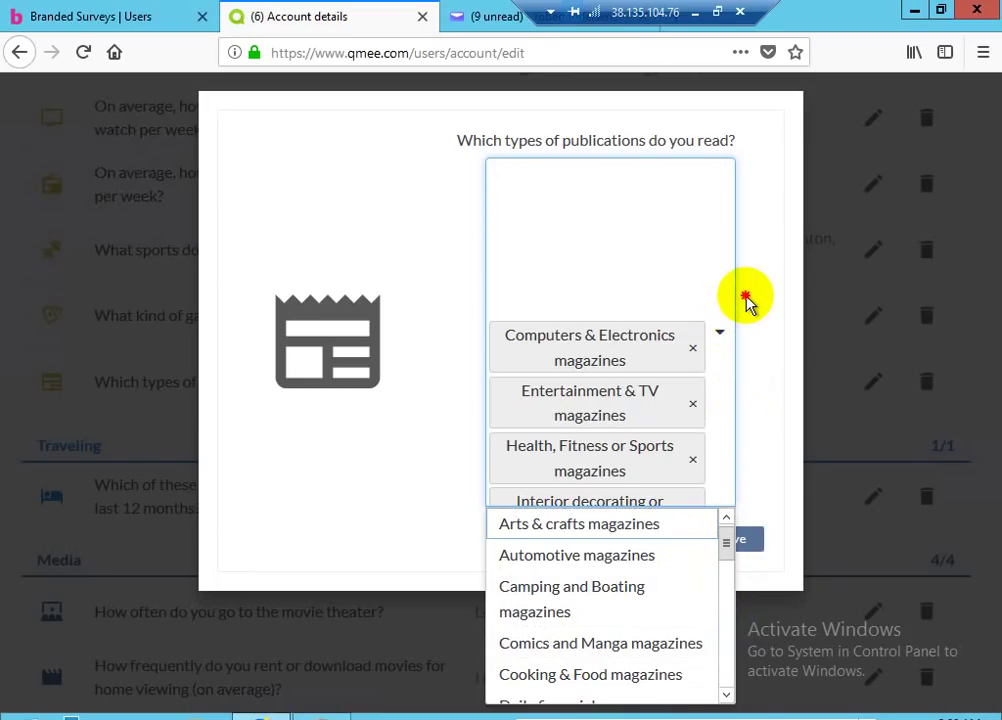
pyautogui.click(750, 303)
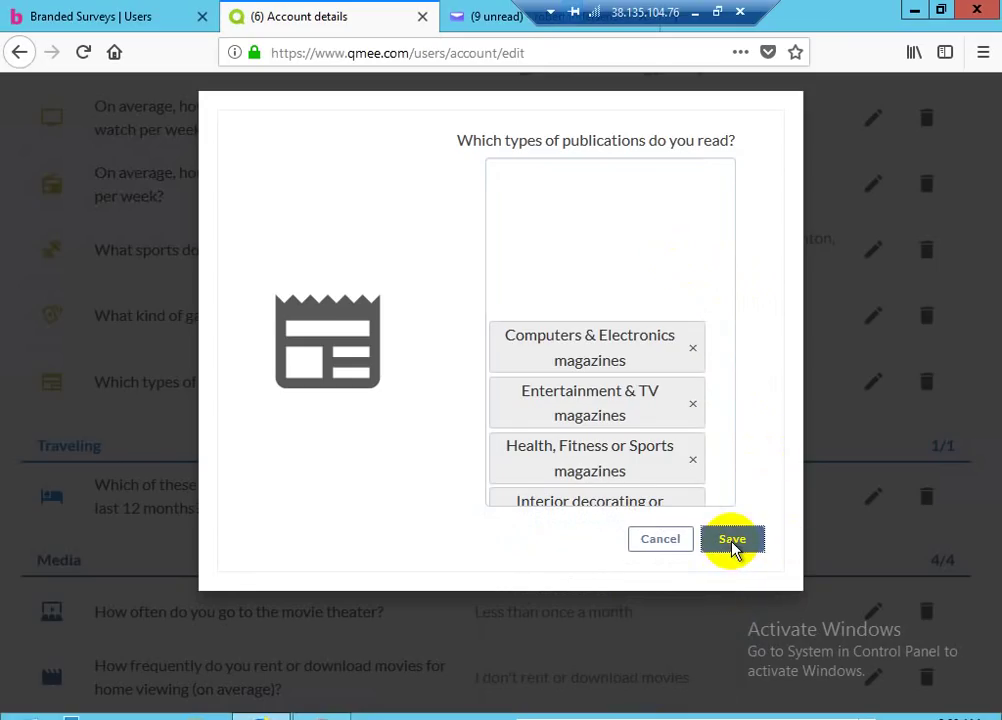
pyautogui.click(732, 541)
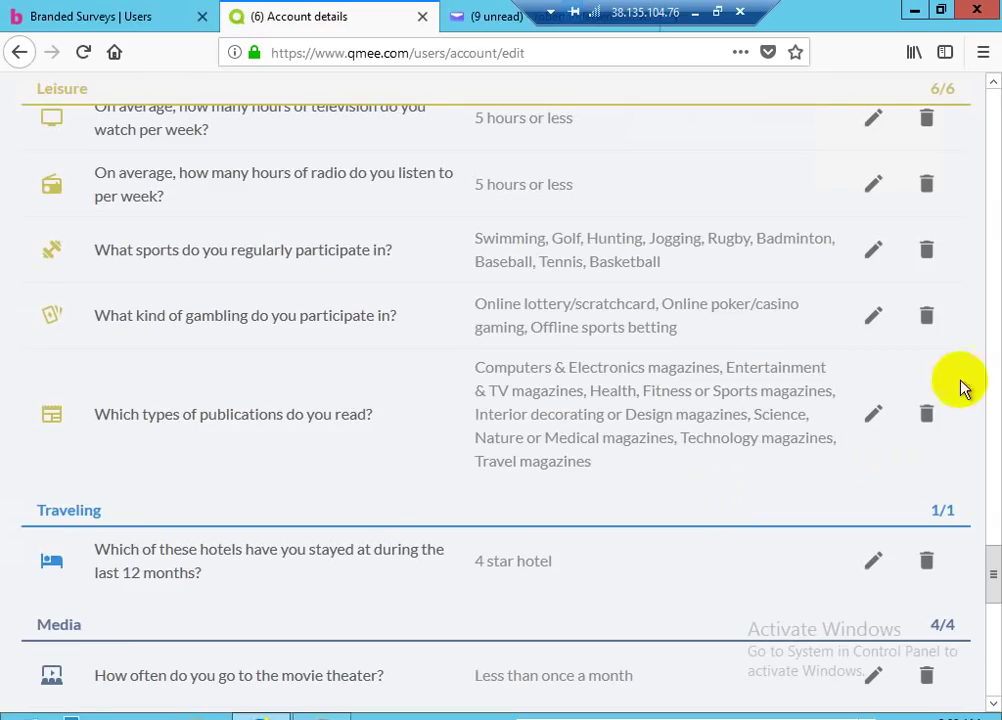
# - Set how often you go to the movie theater to Three times per month and save the answer
pyautogui.moveTo(984, 552); pyautogui.dragTo(992, 621)
pyautogui.scroll(-5, 317, 396)
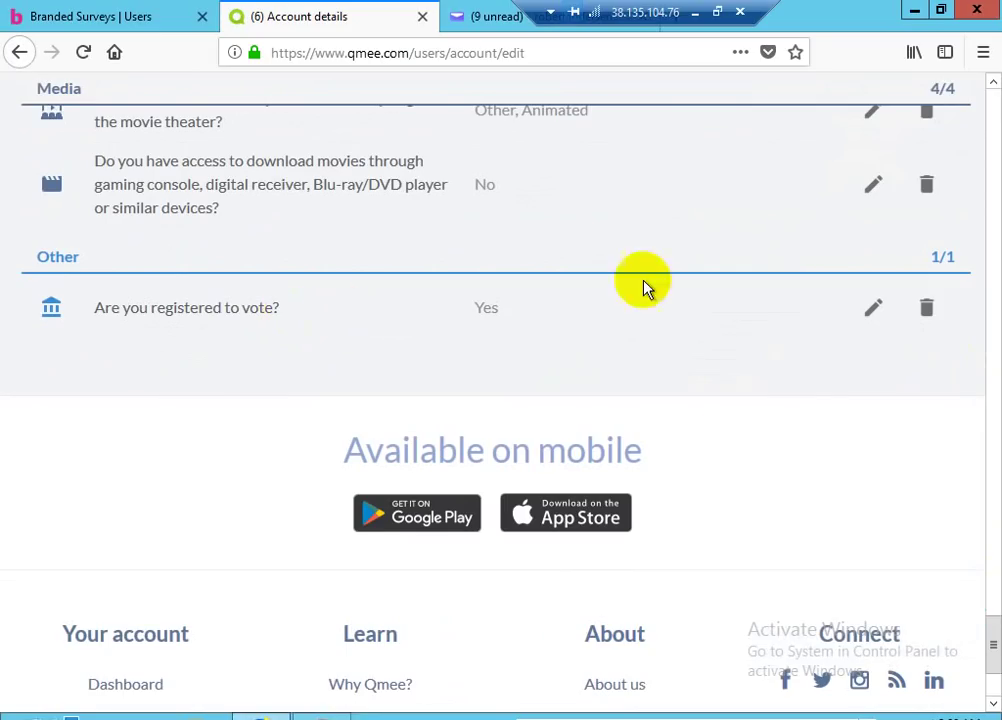
pyautogui.scroll(2, 875, 495)
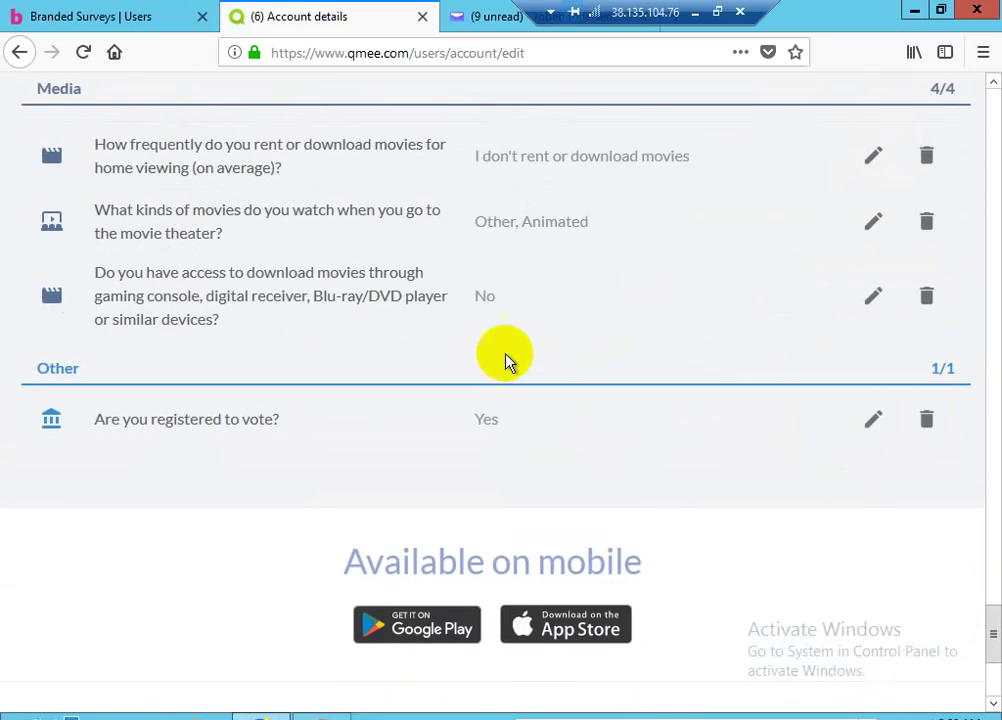
pyautogui.scroll(3, 505, 356)
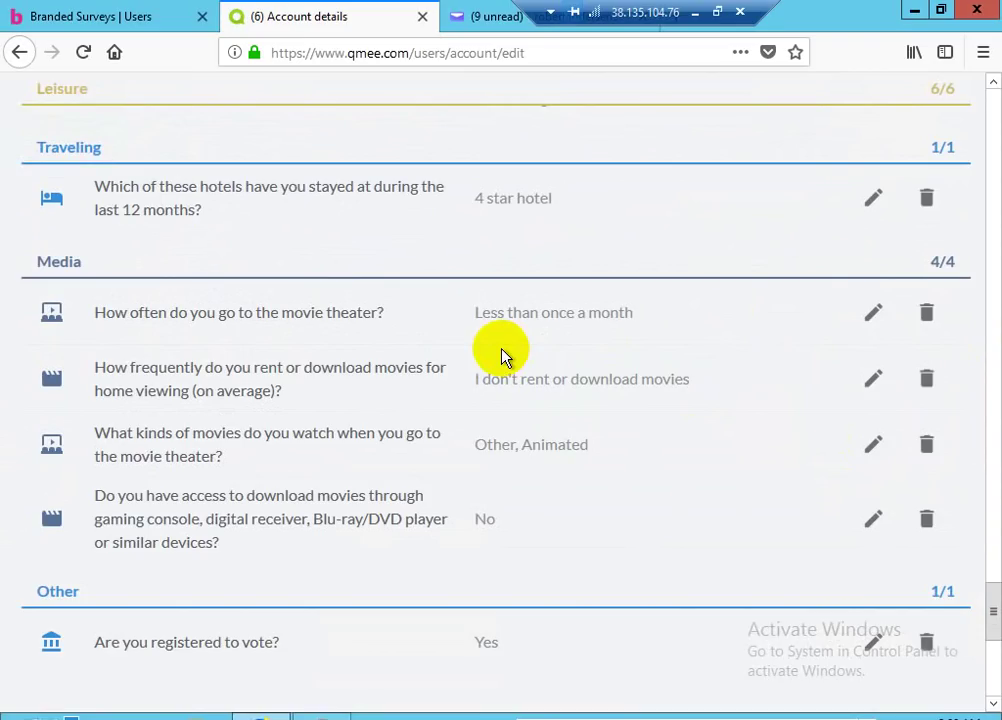
pyautogui.click(873, 314)
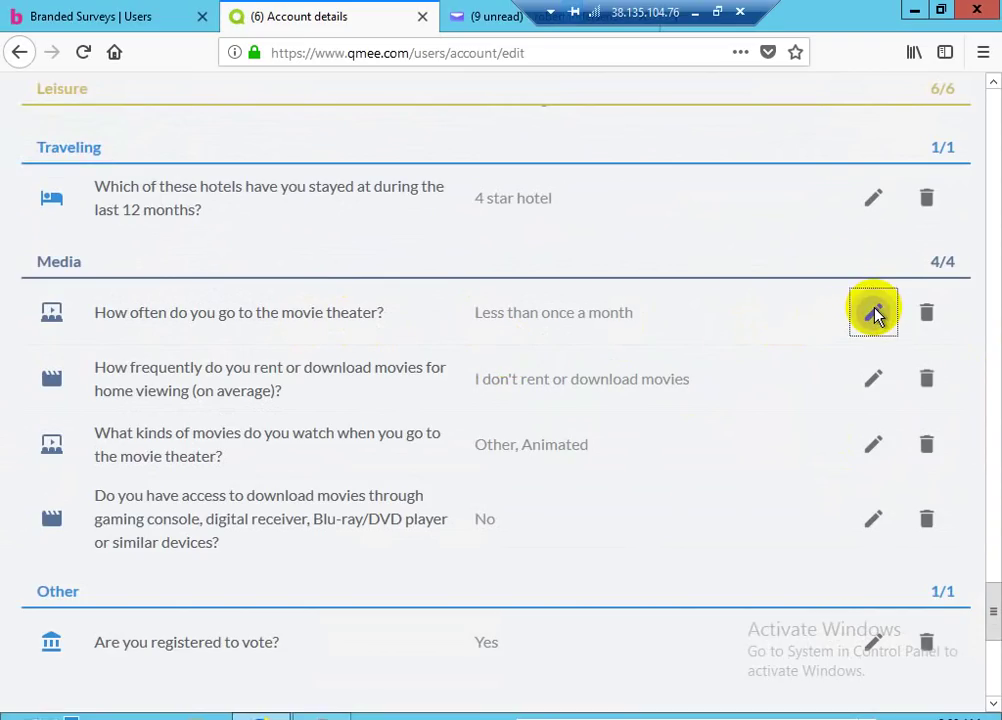
pyautogui.click(873, 314)
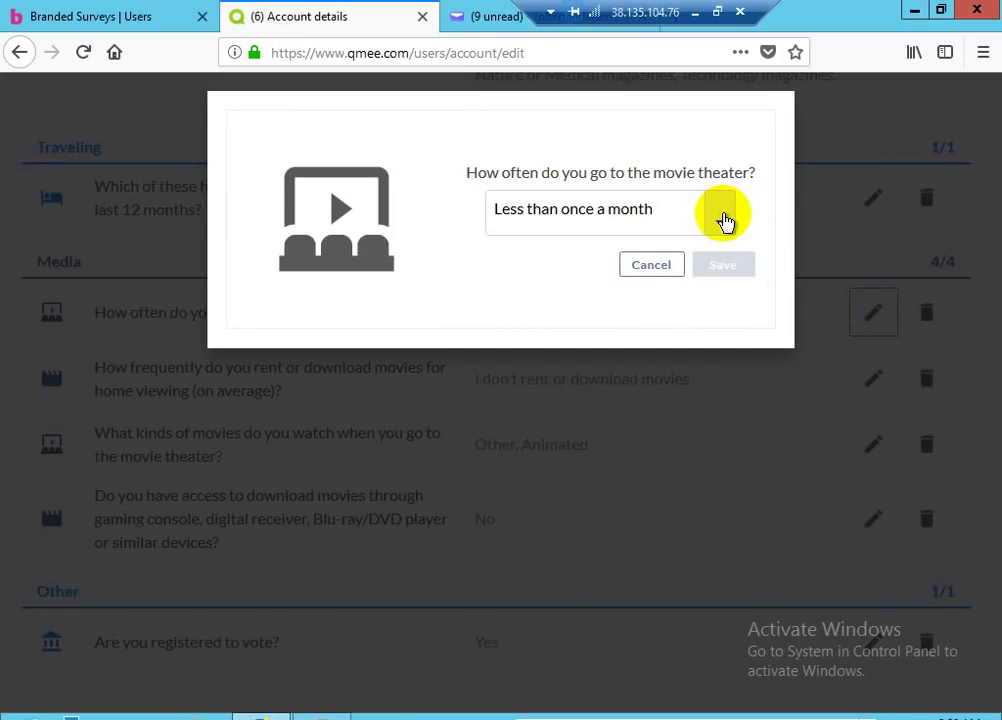
pyautogui.click(725, 220)
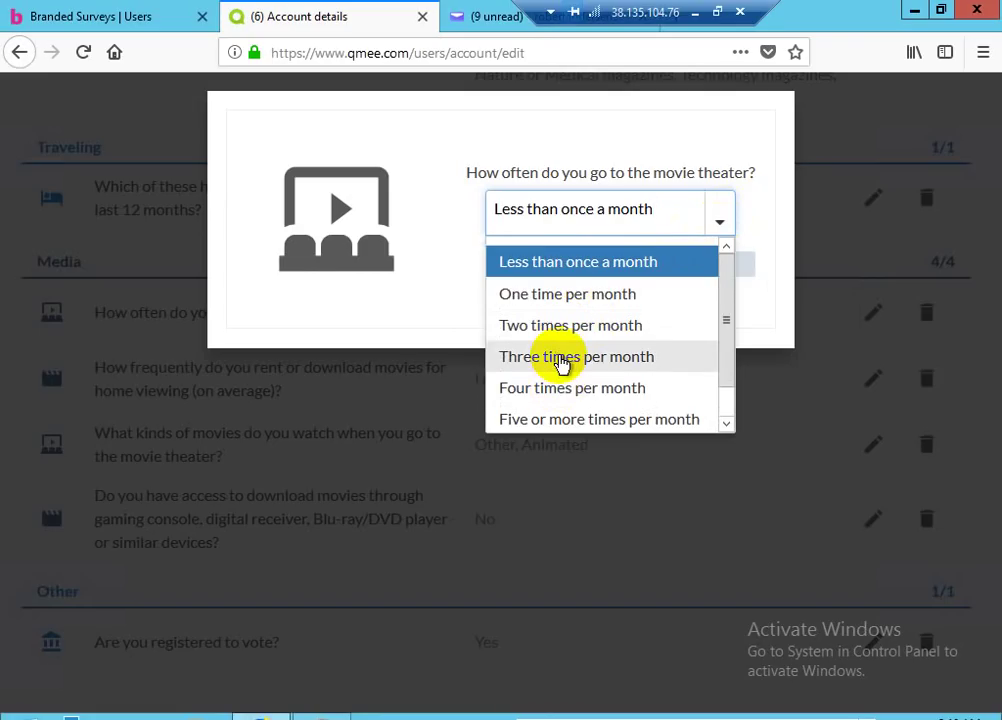
pyautogui.click(562, 358)
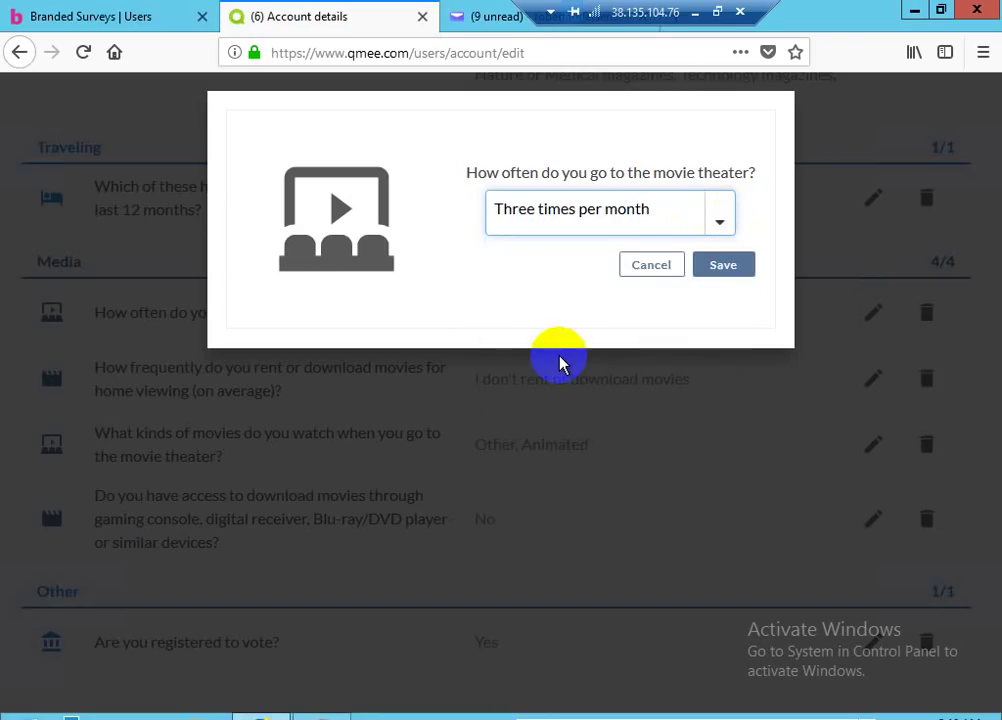
pyautogui.click(722, 265)
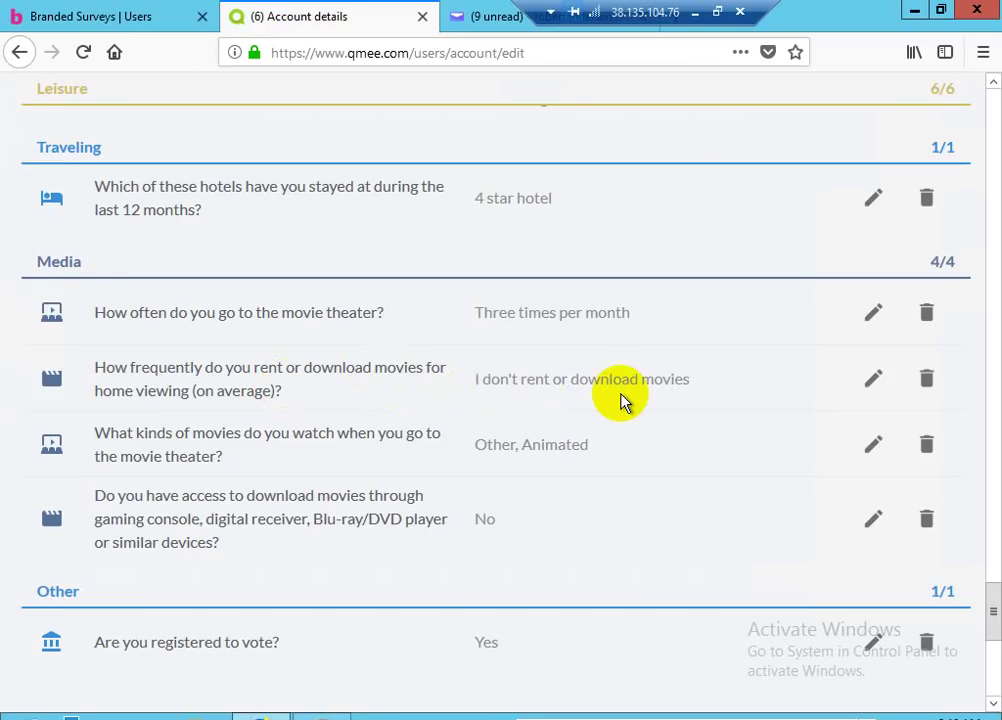
# - Set the frequency of renting or downloading movies for home viewing to Five or more times per month, and save it
pyautogui.click(874, 382)
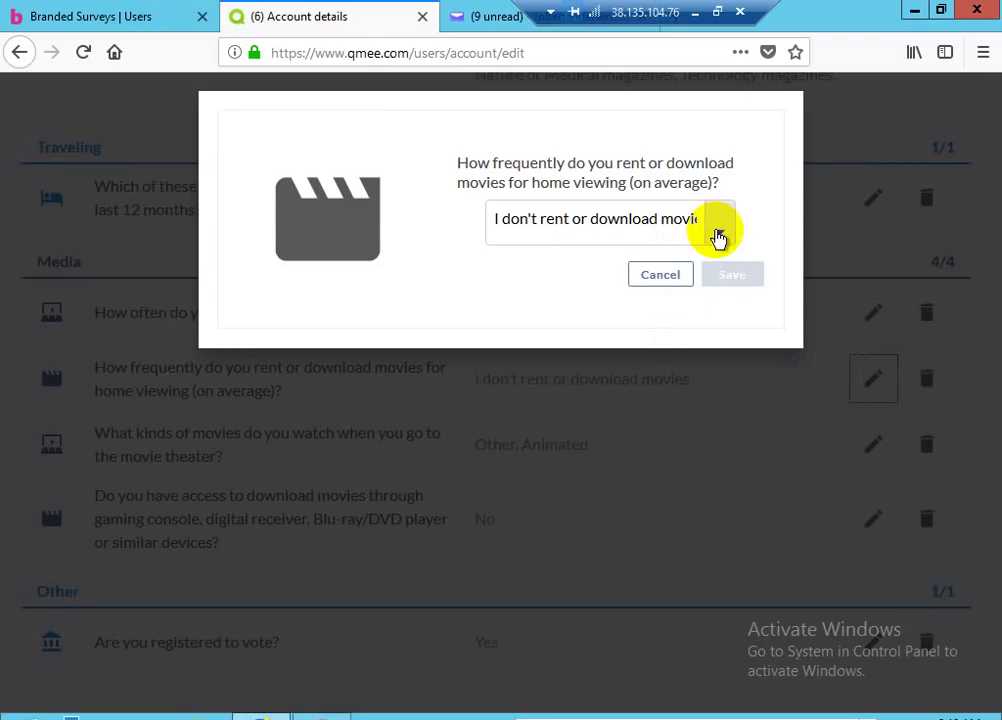
pyautogui.click(718, 237)
pyautogui.click(718, 237)
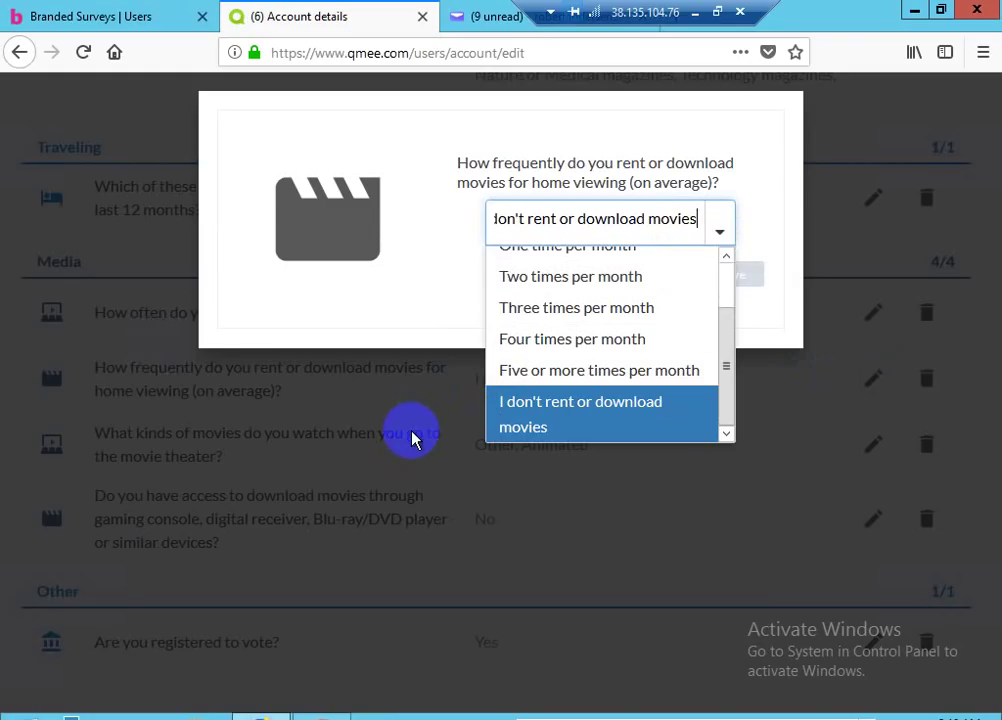
pyautogui.click(633, 372)
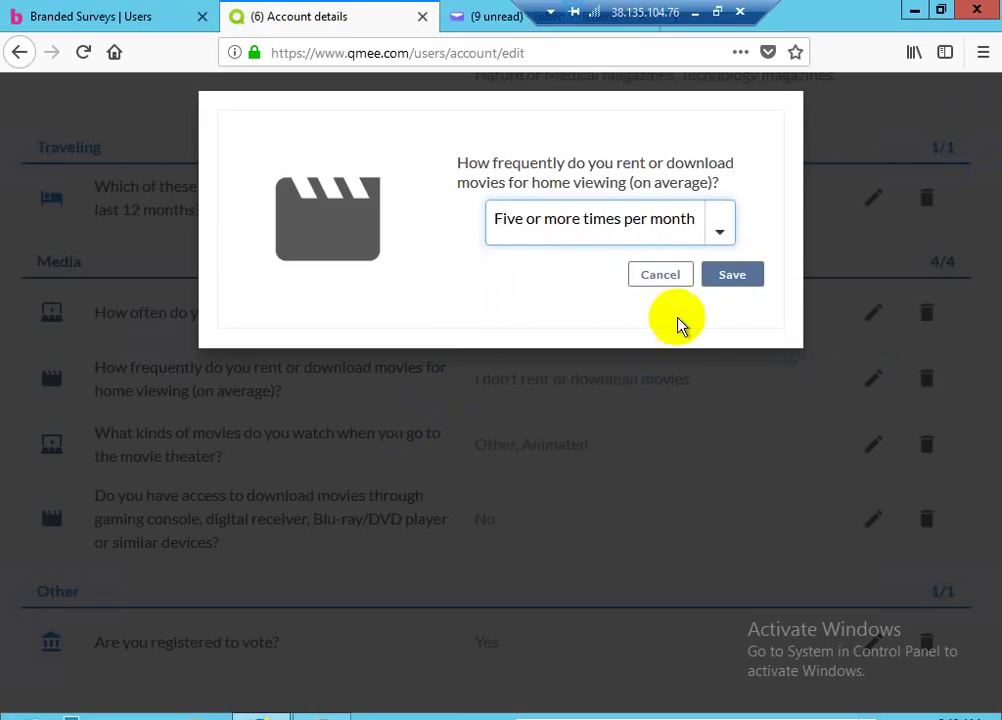
pyautogui.click(727, 277)
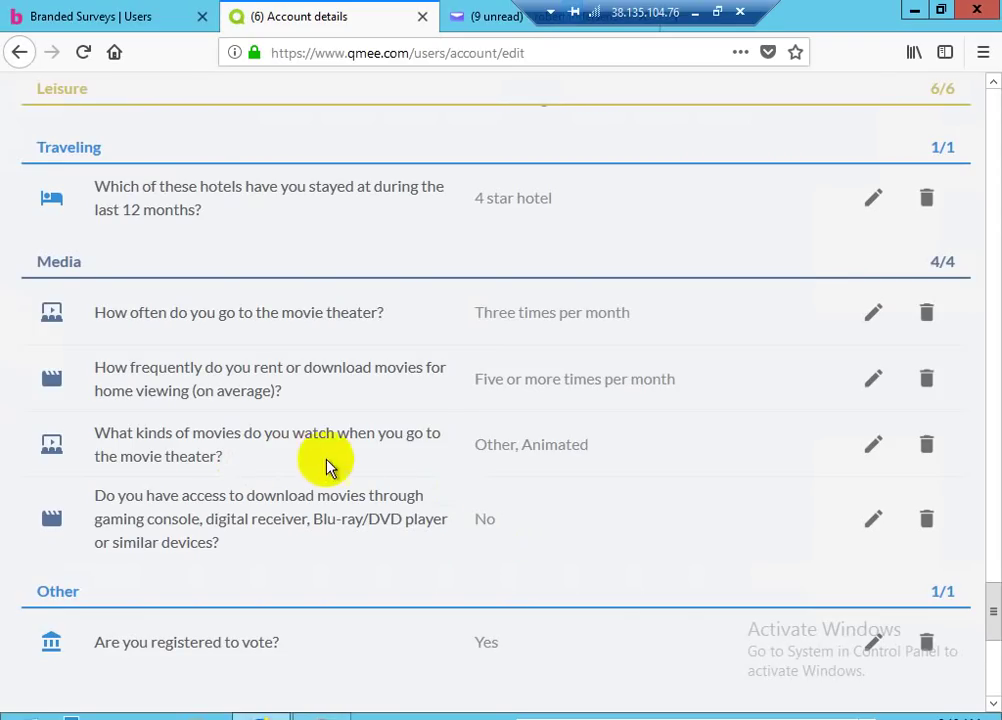
# - Add Action, Musicals, Thriller, Children's films and Comedy to the kinds of movies watched at the movie theater
pyautogui.click(868, 450)
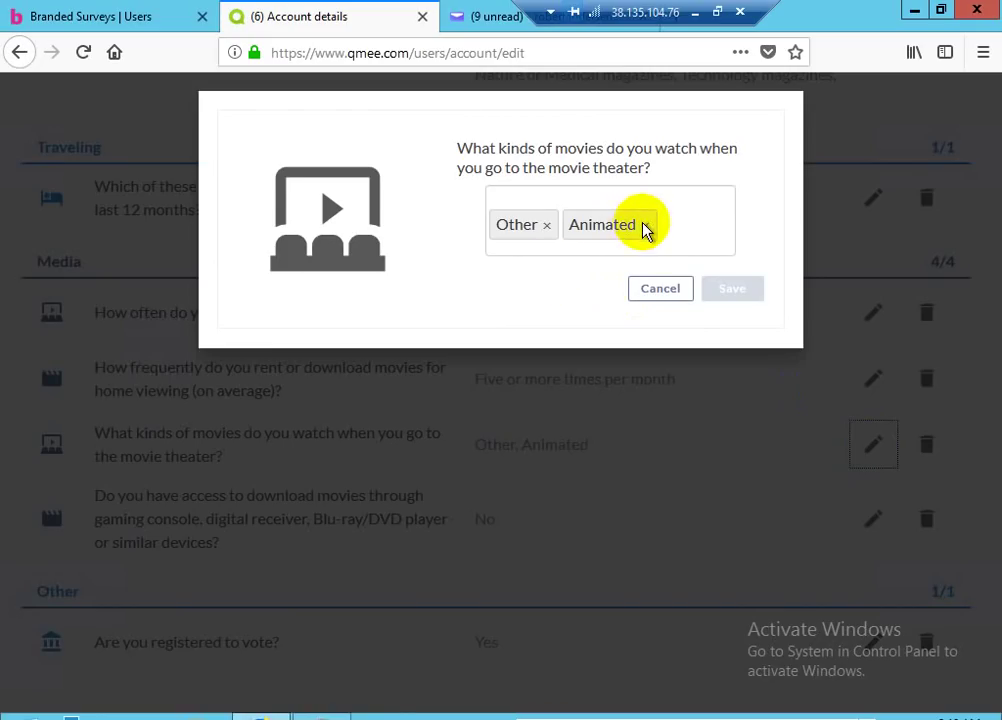
pyautogui.click(678, 218)
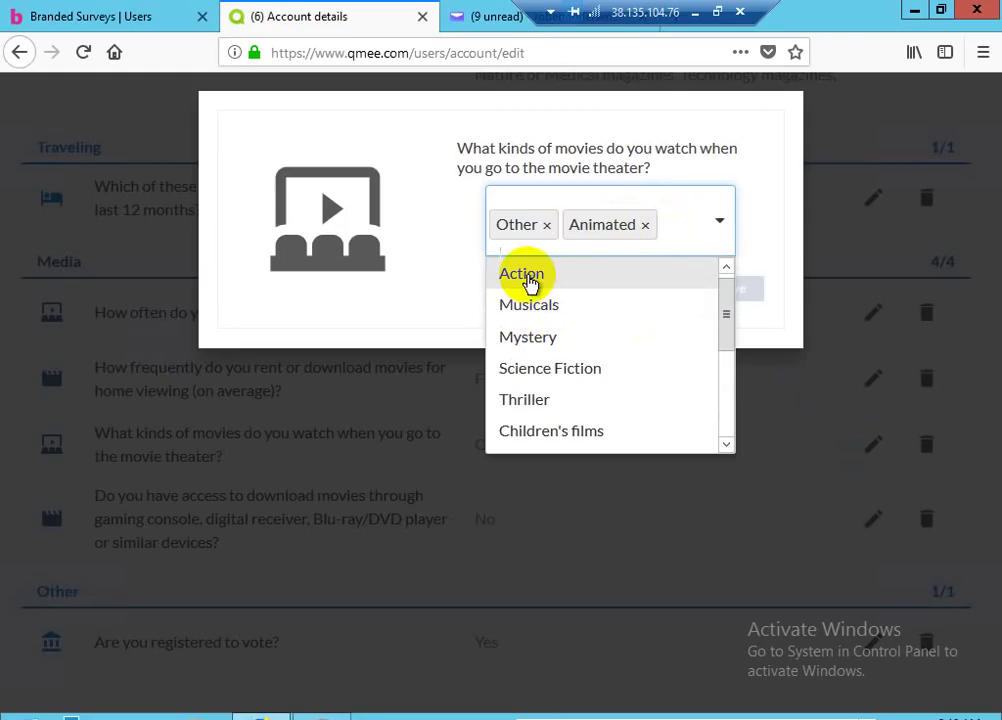
pyautogui.click(530, 284)
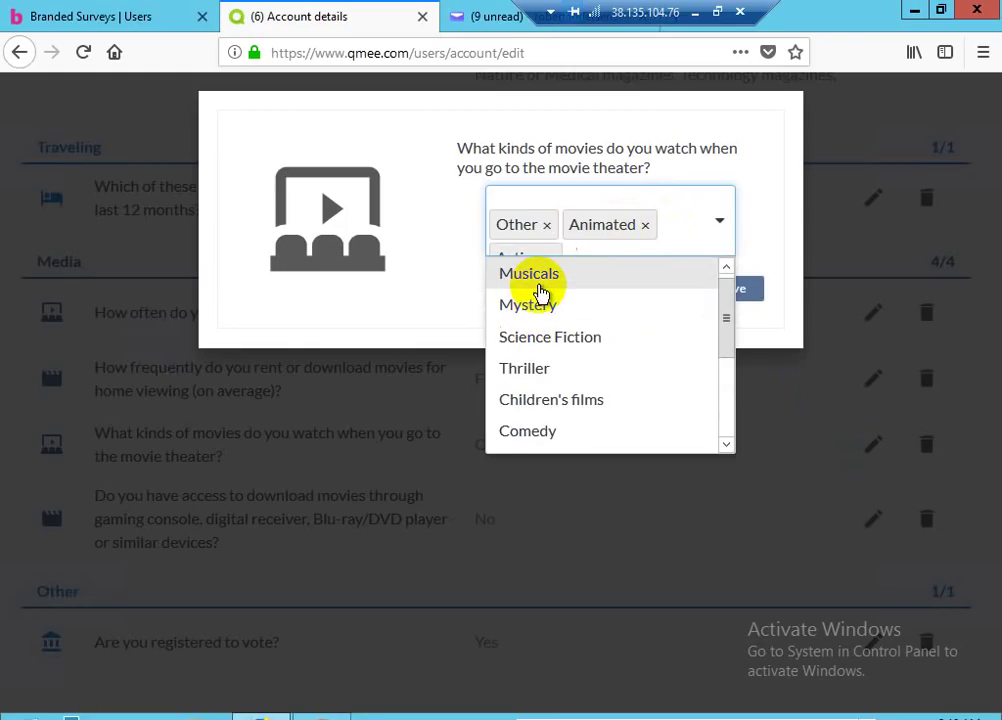
pyautogui.click(540, 286)
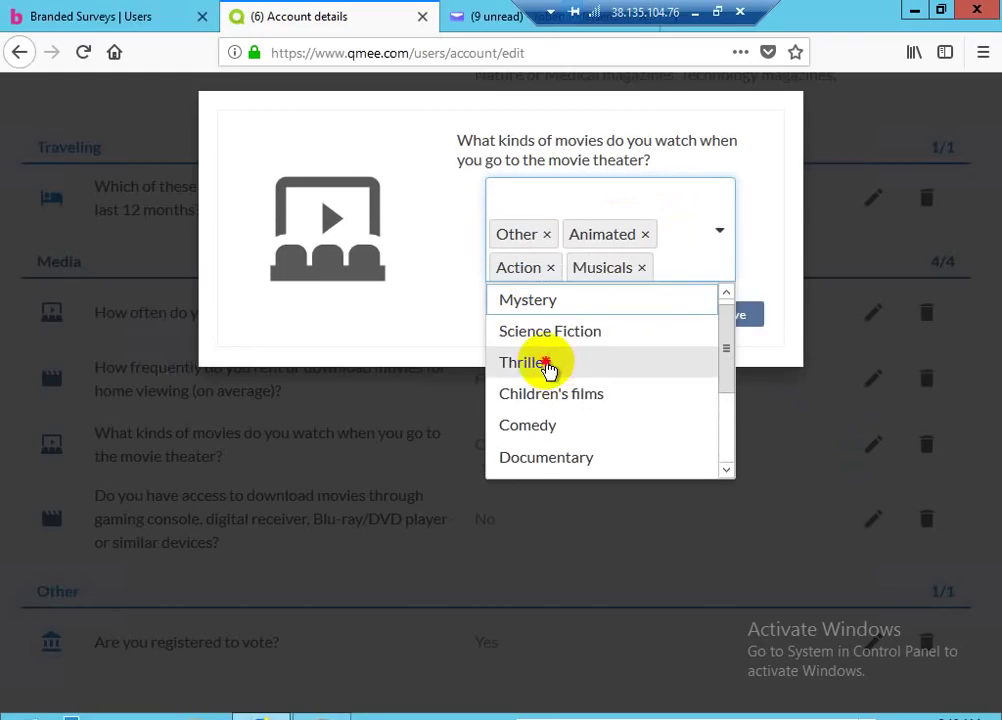
pyautogui.click(547, 367)
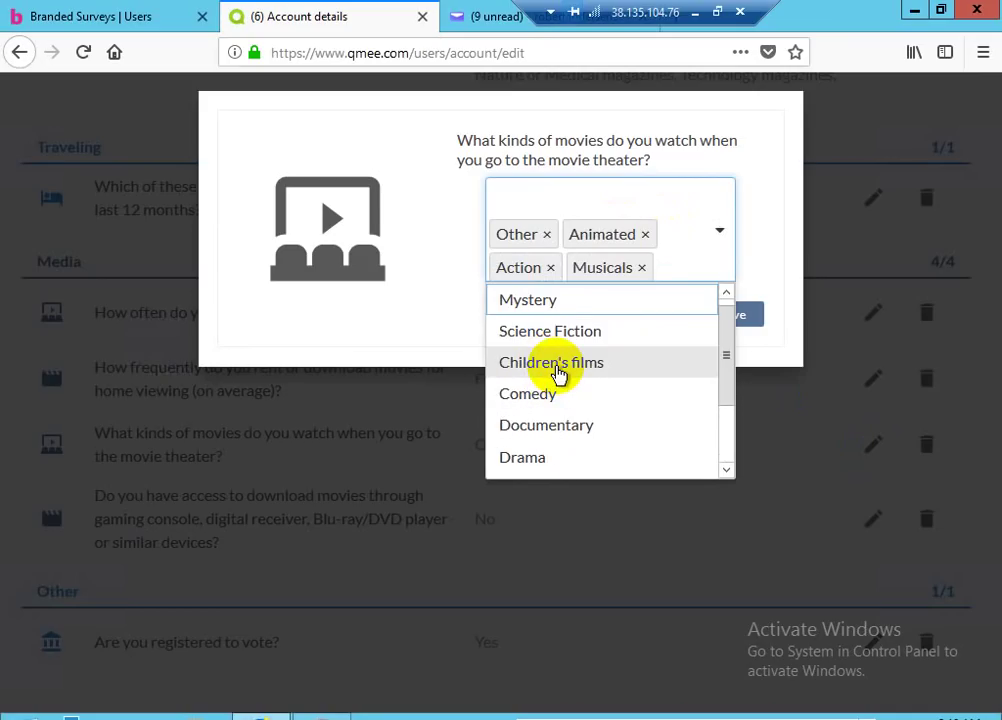
pyautogui.click(558, 370)
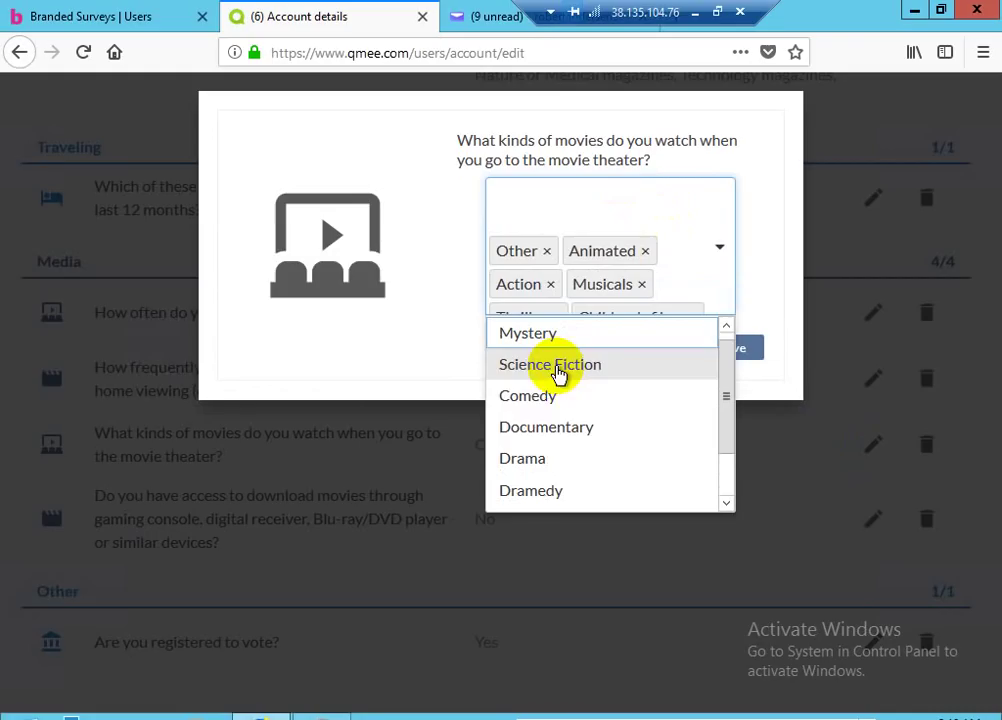
pyautogui.click(549, 400)
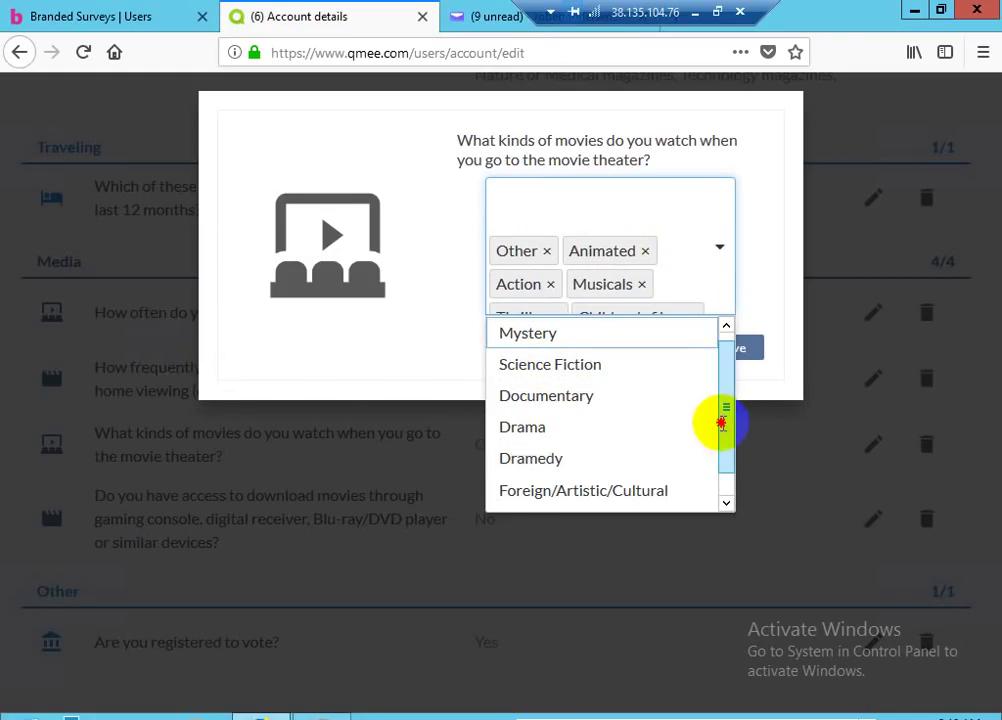
# - Add Foreign/Artistic/Cultural and Science Fiction to the kinds of movies watched at the theater, and save the answer
pyautogui.moveTo(720, 420); pyautogui.dragTo(722, 440)
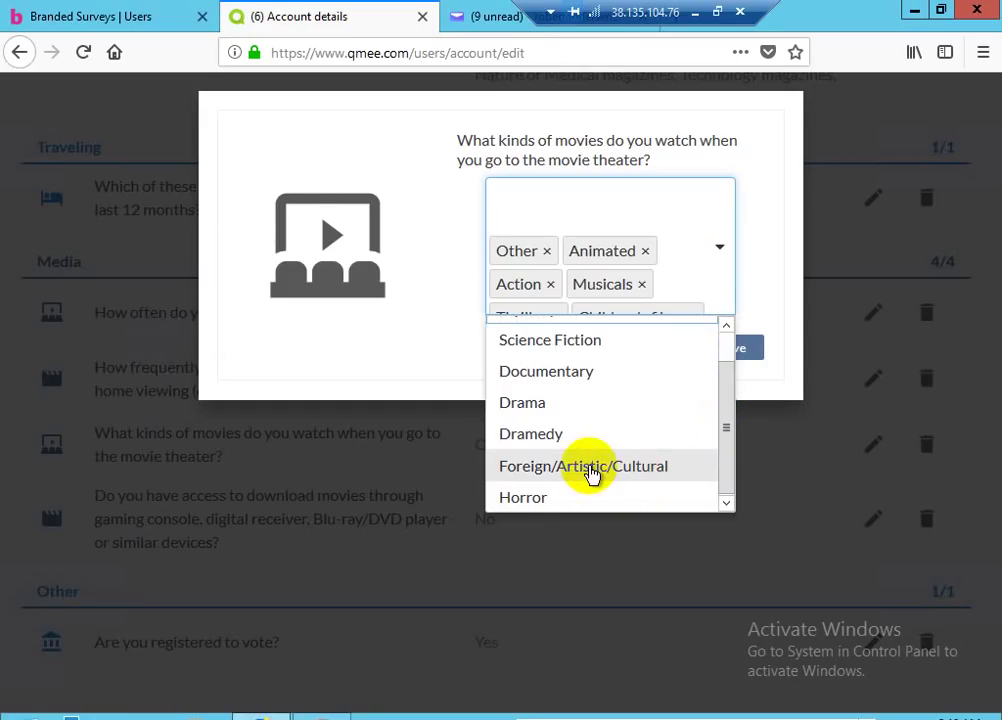
pyautogui.click(707, 463)
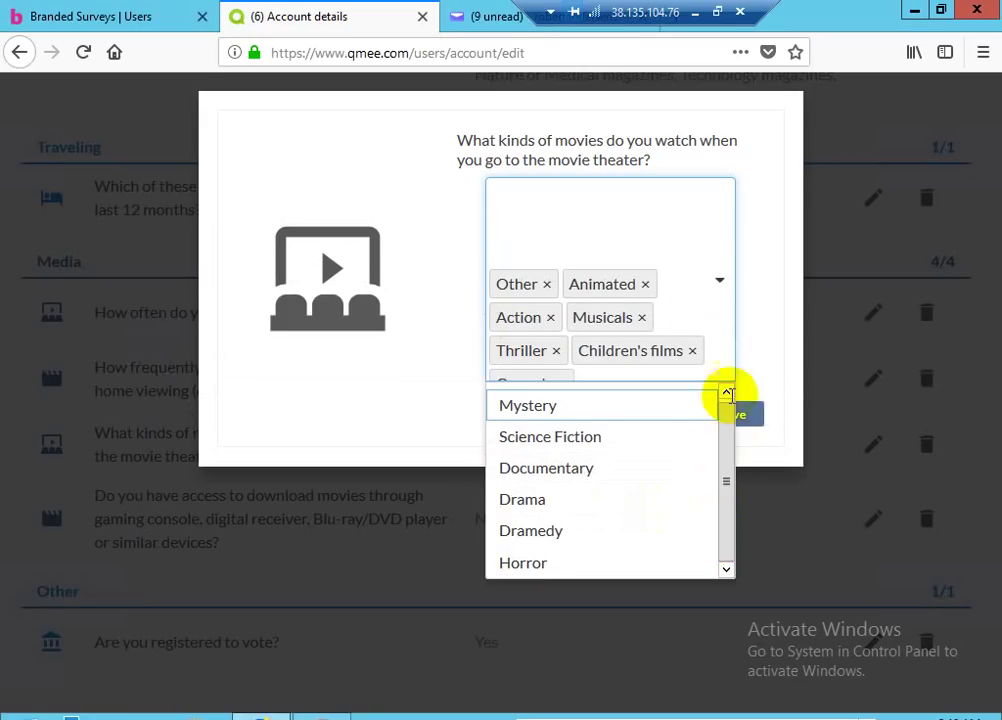
pyautogui.click(700, 222)
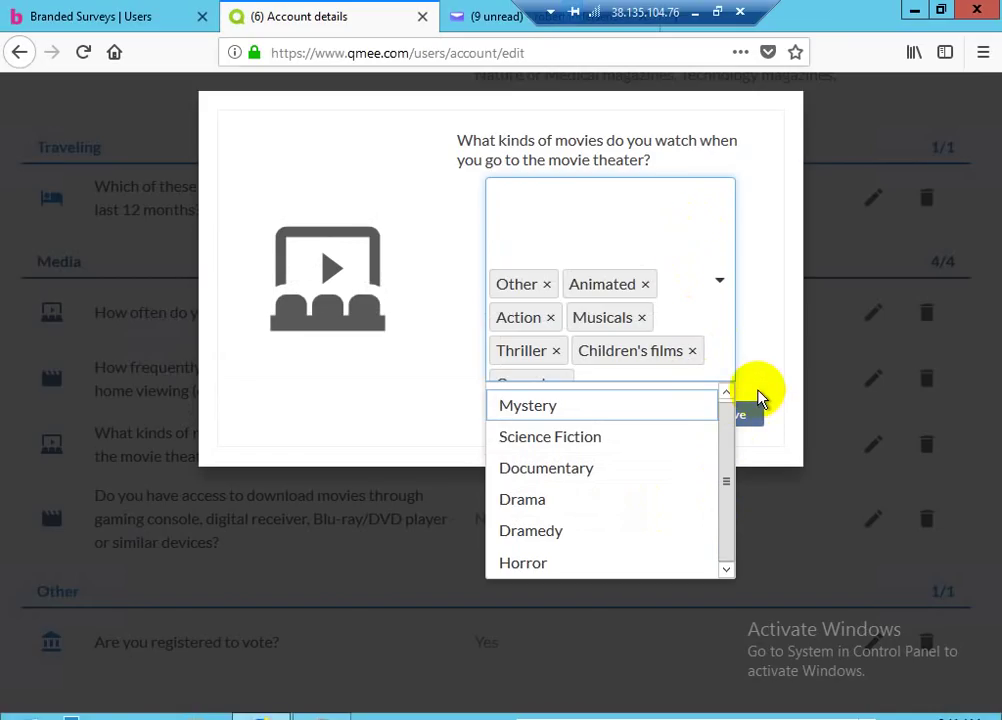
pyautogui.click(563, 440)
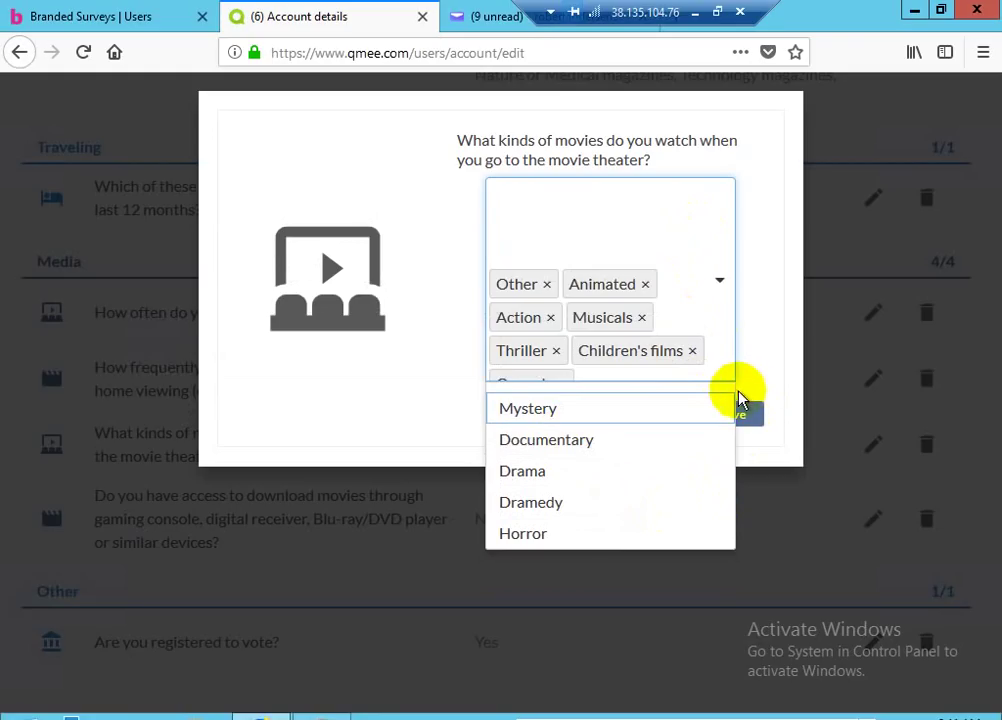
pyautogui.click(742, 291)
pyautogui.click(742, 414)
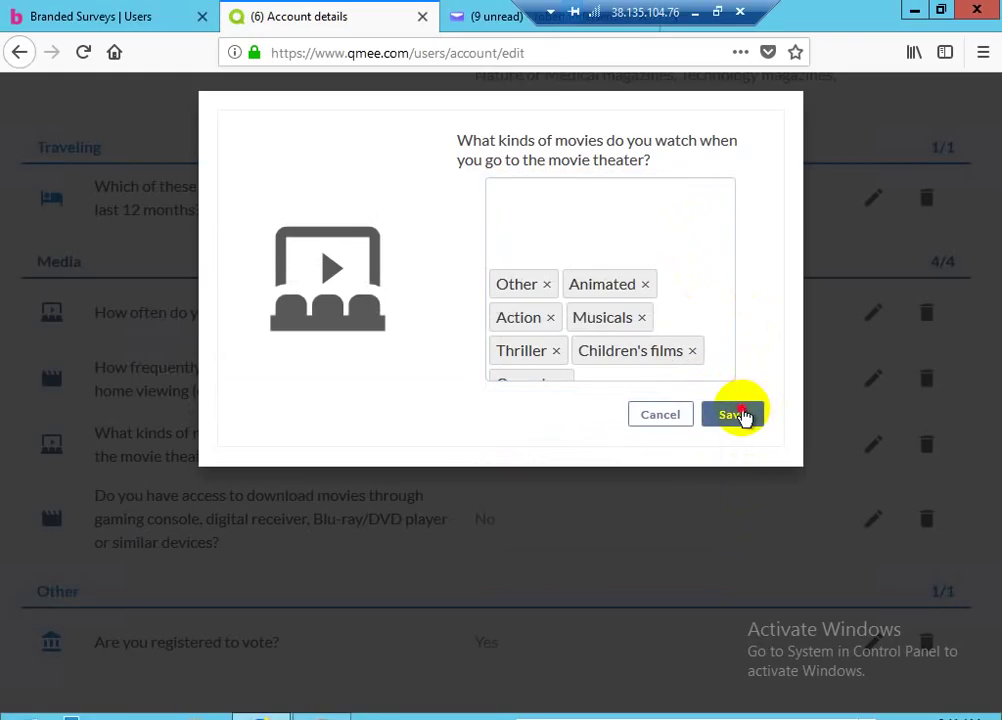
pyautogui.click(742, 414)
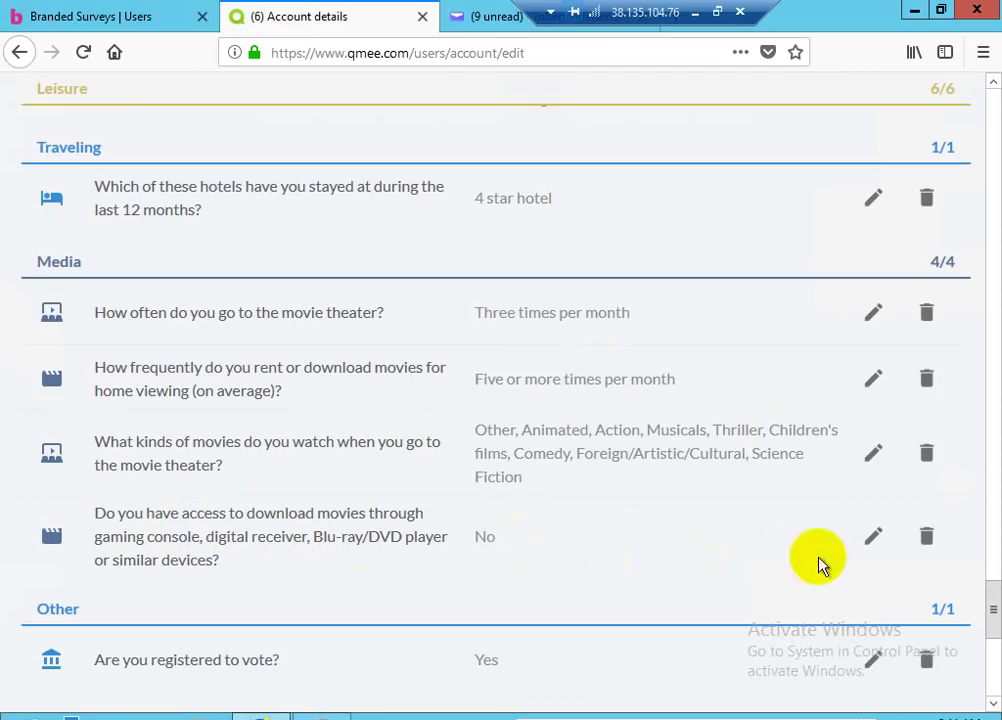
# - Set access to downloading movies through a gaming console, digital receiver or similar devices to Yes, and save the answer
pyautogui.click(873, 538)
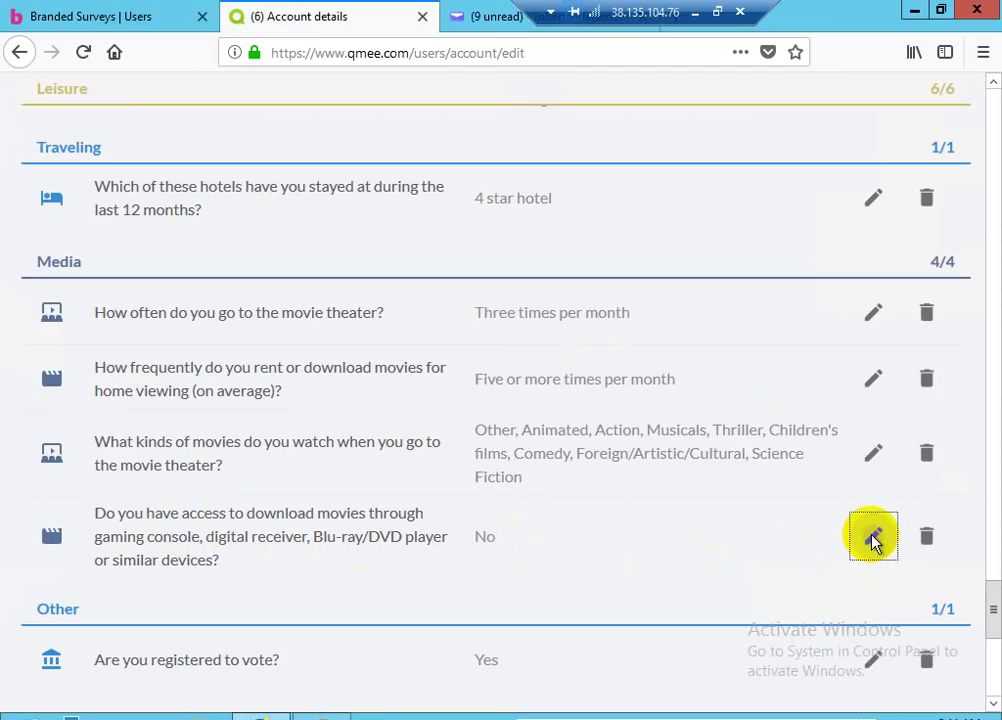
pyautogui.click(864, 537)
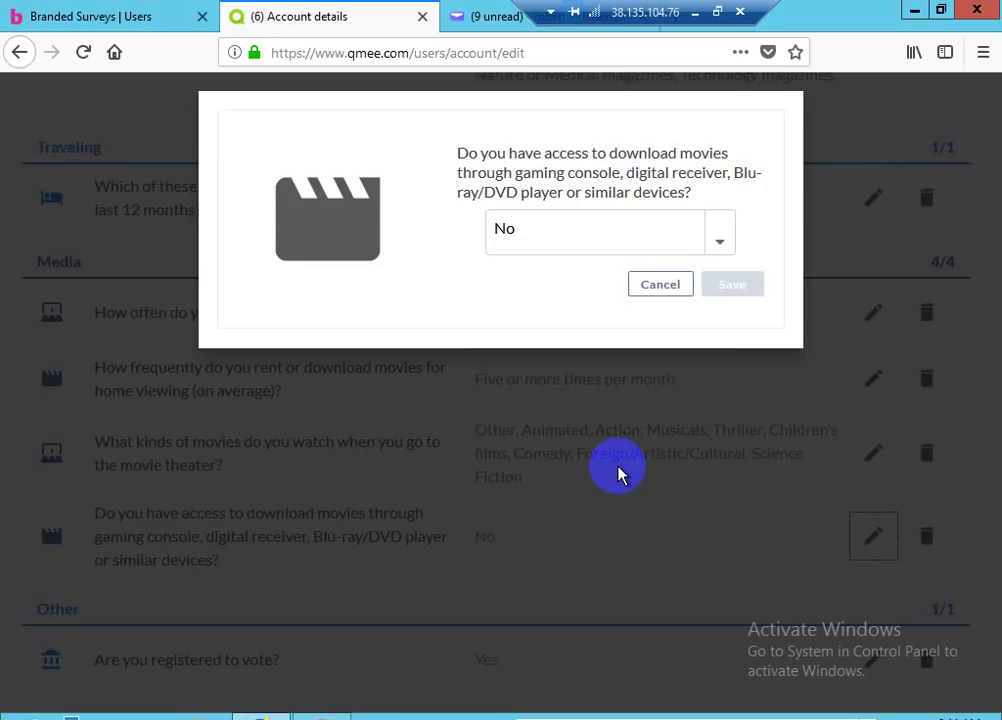
pyautogui.click(716, 245)
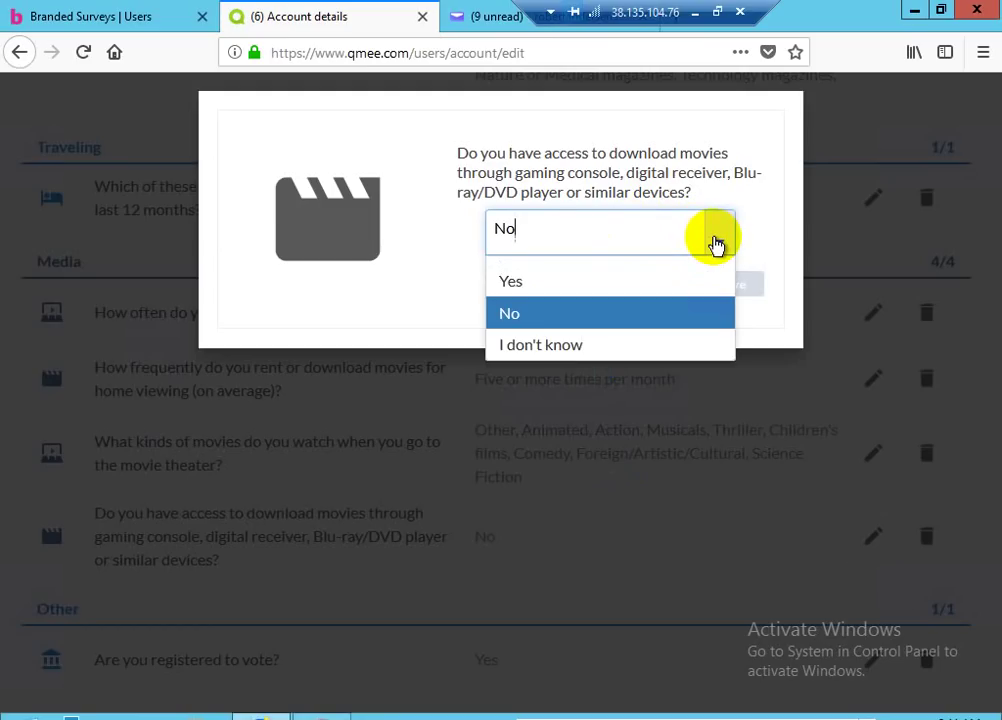
pyautogui.click(540, 283)
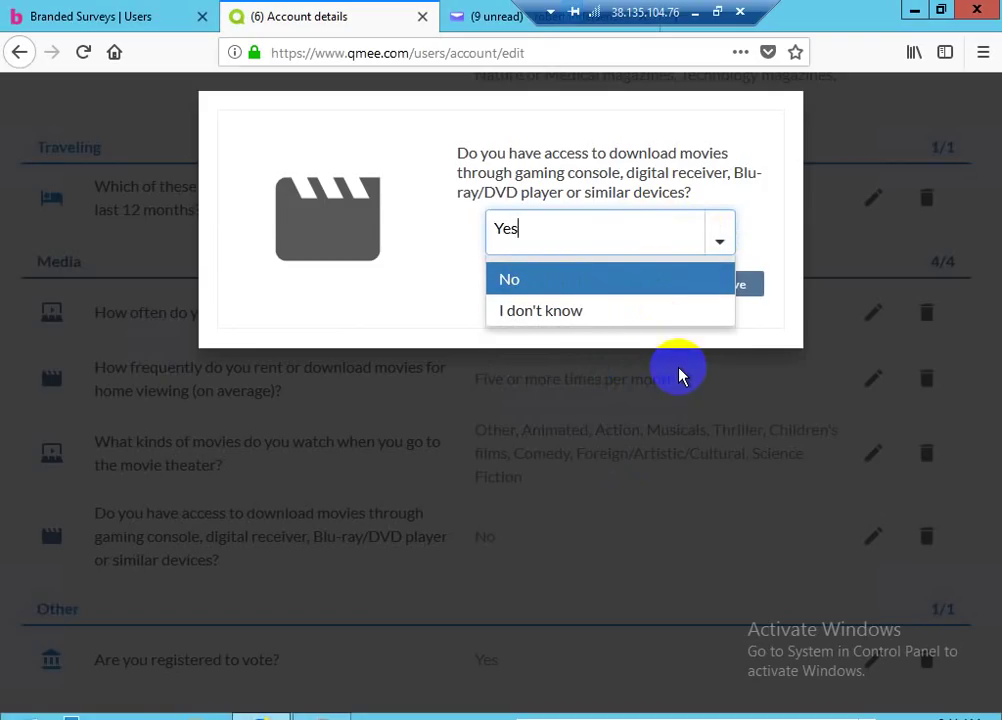
pyautogui.click(662, 336)
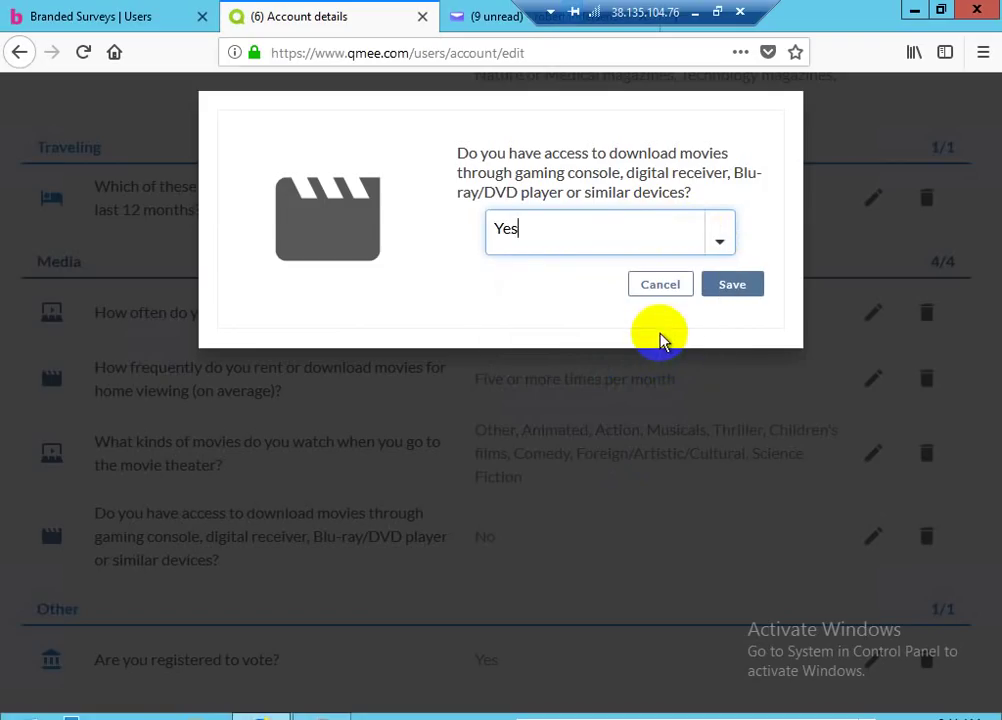
pyautogui.click(727, 286)
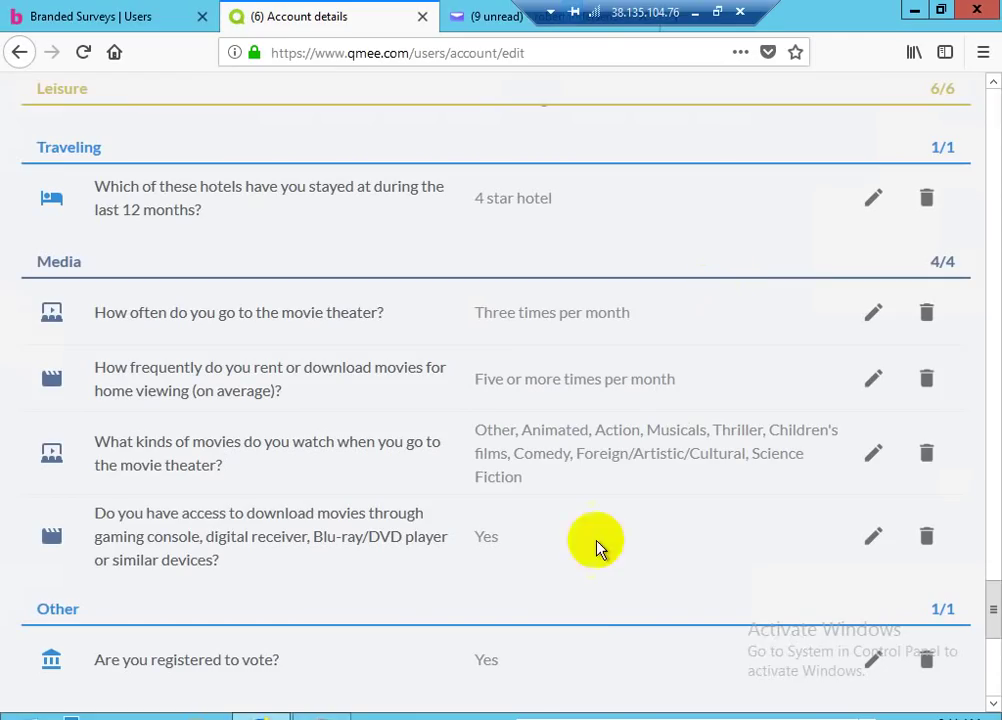
# - Review the profile answers from the voter registration question back up through all sections to the basic personal details
pyautogui.moveTo(993, 604); pyautogui.dragTo(993, 617)
pyautogui.scroll(-1, 530, 655)
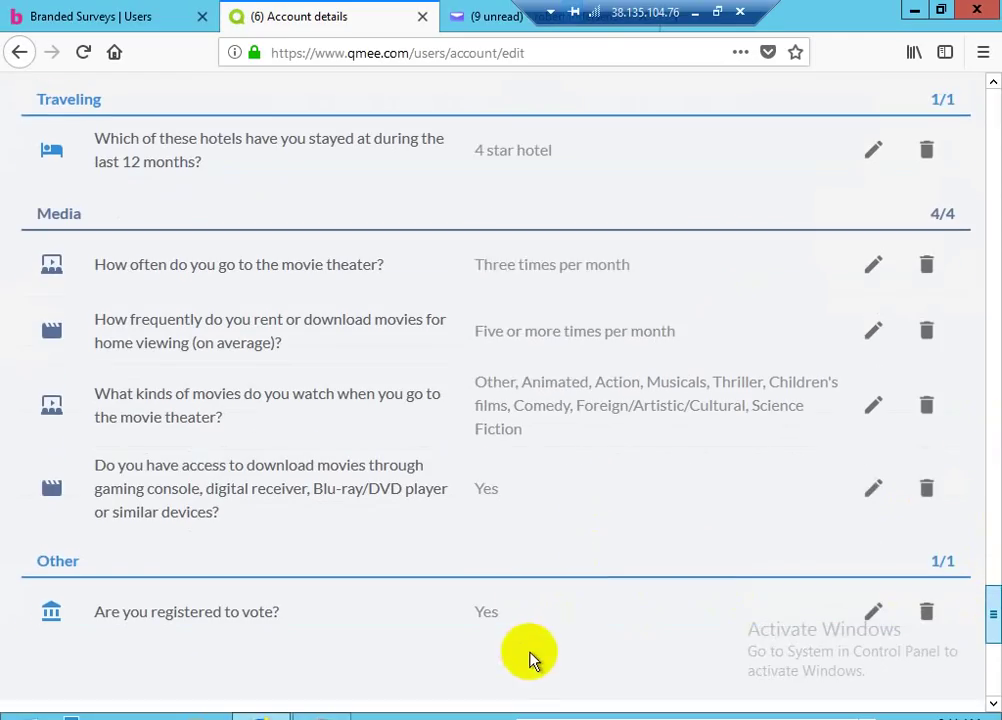
pyautogui.scroll(-1, 461, 583)
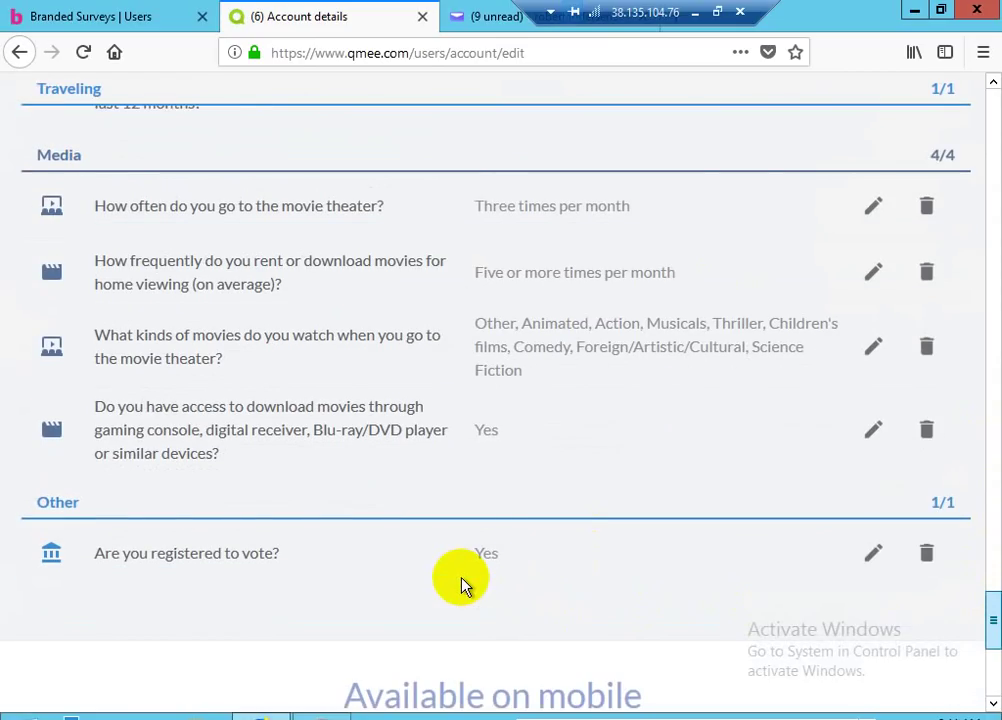
pyautogui.scroll(-1, 461, 583)
pyautogui.scroll(1, 593, 429)
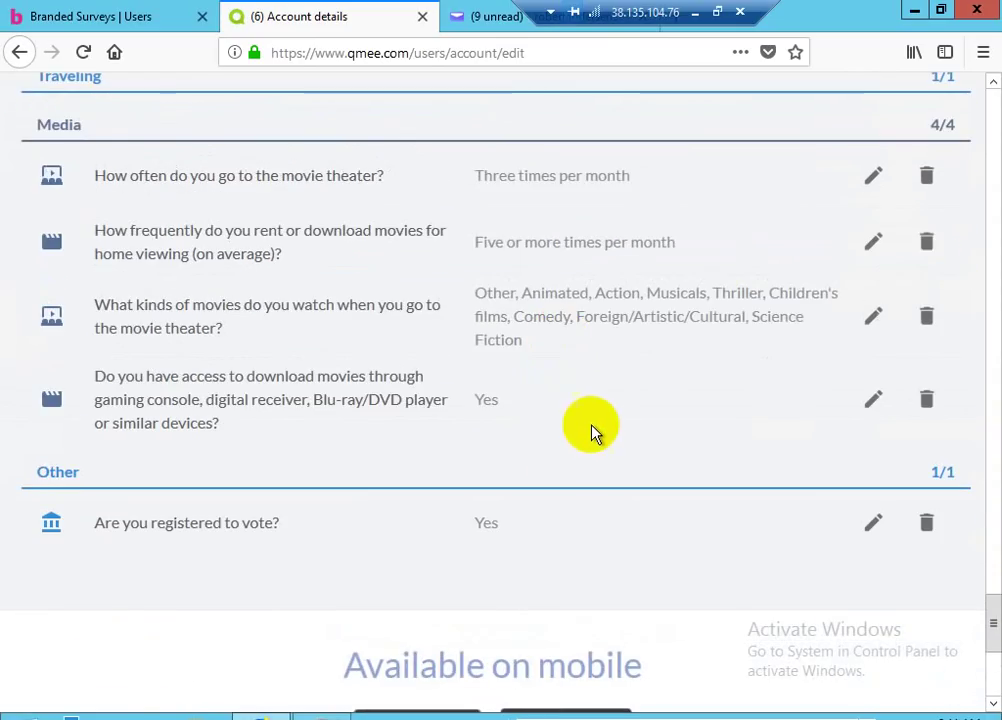
pyautogui.scroll(4, 595, 445)
pyautogui.scroll(3, 594, 438)
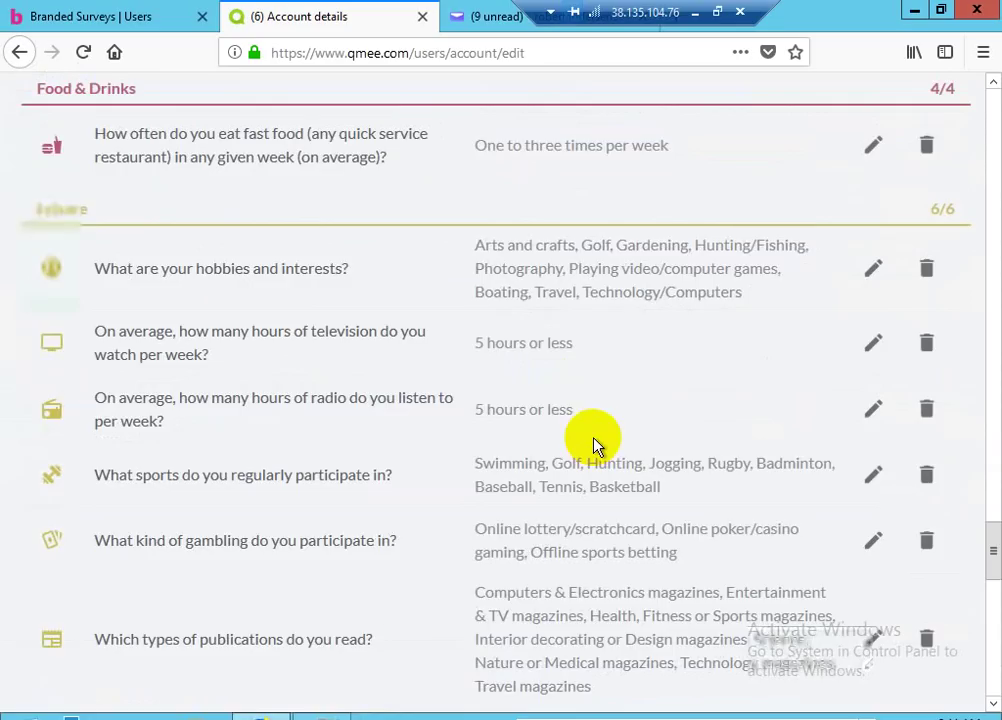
pyautogui.scroll(3, 593, 445)
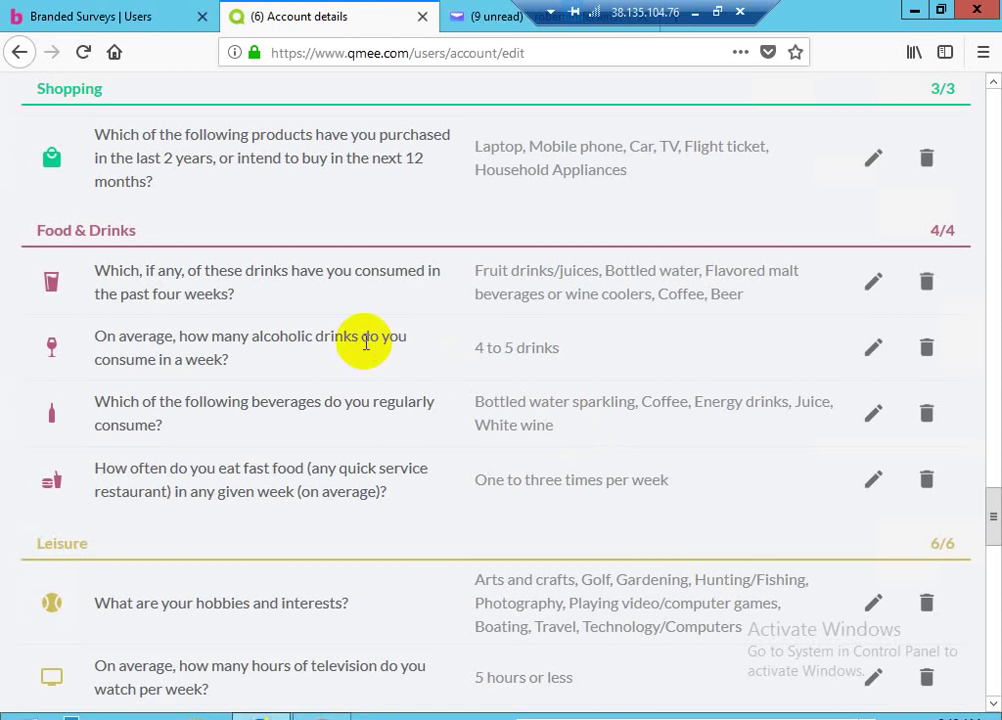
pyautogui.scroll(3, 991, 496)
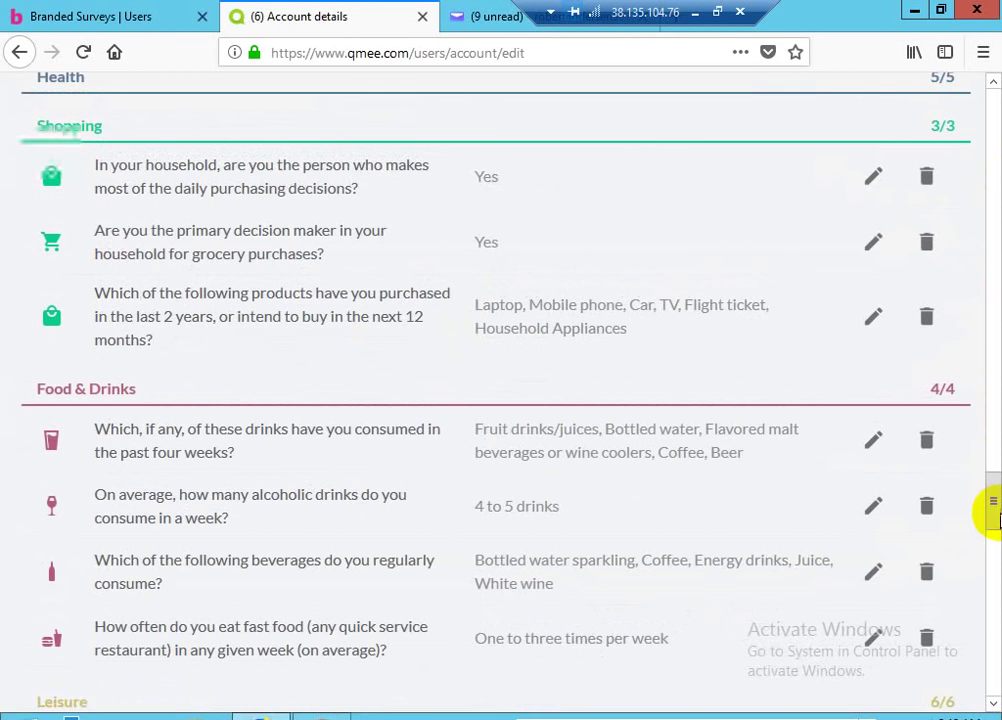
pyautogui.scroll(13, 989, 300)
pyautogui.scroll(-8, 980, 150)
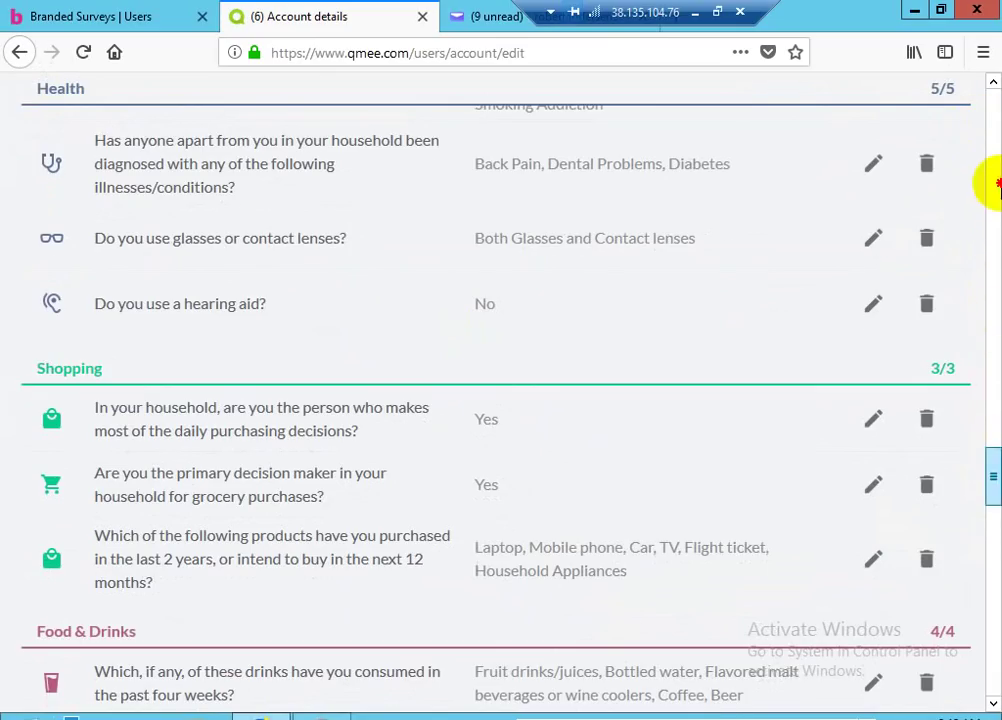
pyautogui.scroll(10, 991, 175)
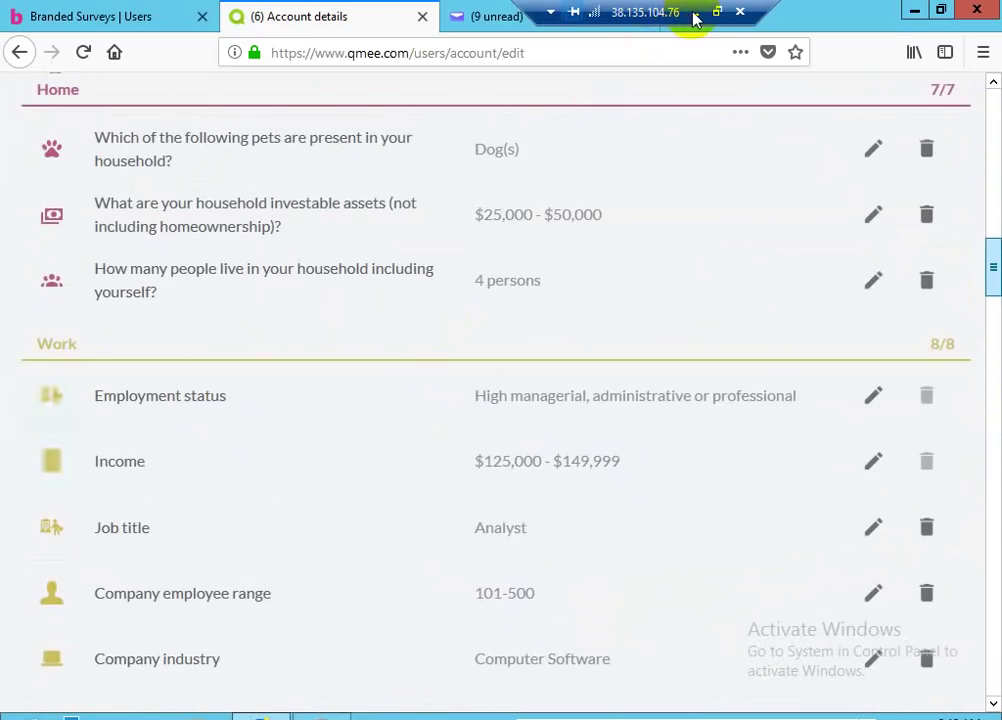
pyautogui.scroll(11, 697, 20)
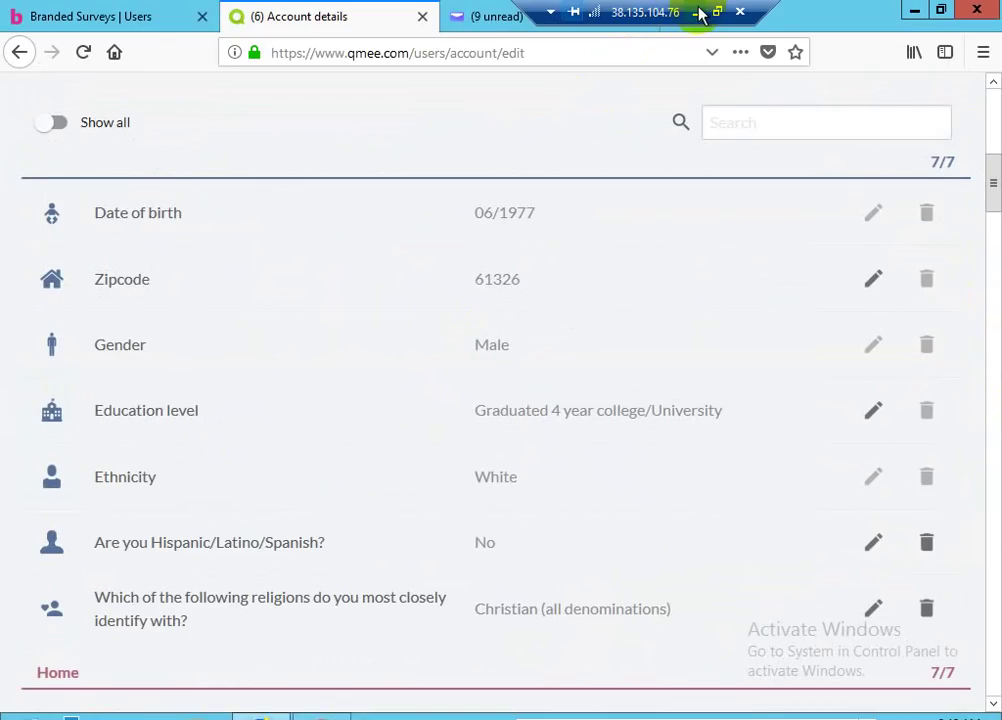
# - Leave the remote desktop for the local Chrome browser and look through the posts of the USA Online Survey Jobs Facebook group
pyautogui.click(698, 12)
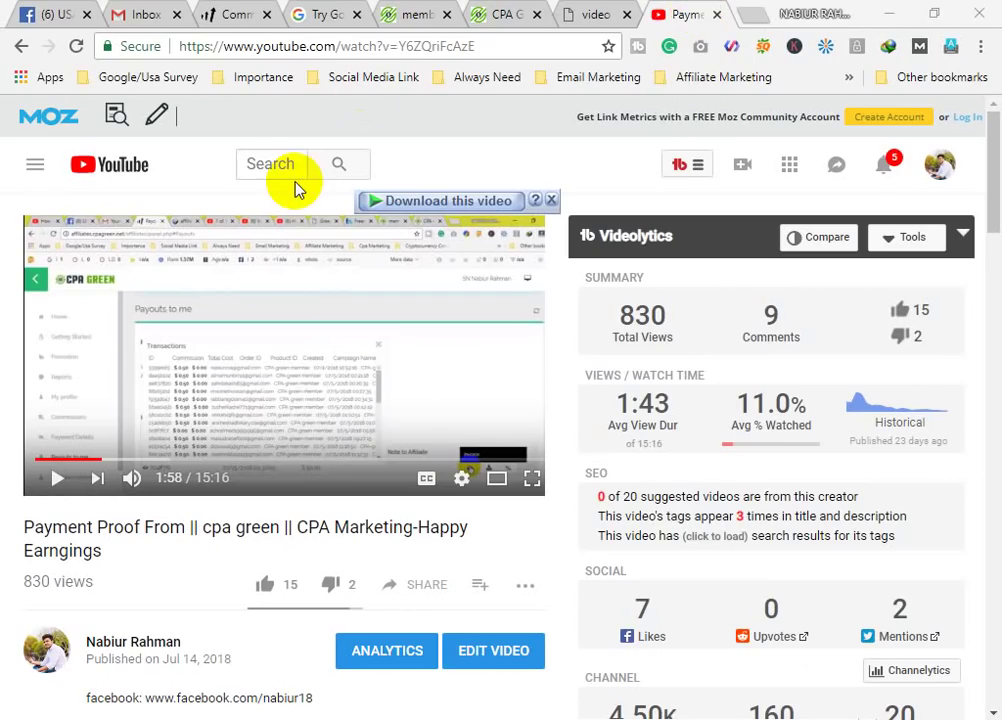
pyautogui.click(62, 17)
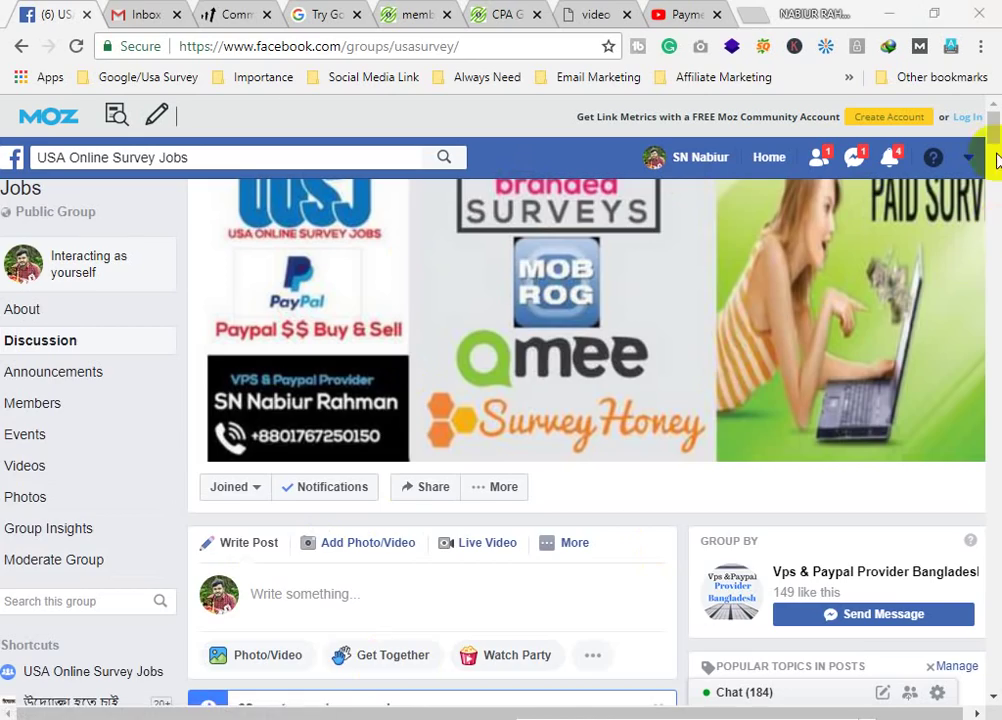
pyautogui.moveTo(996, 148); pyautogui.dragTo(997, 465)
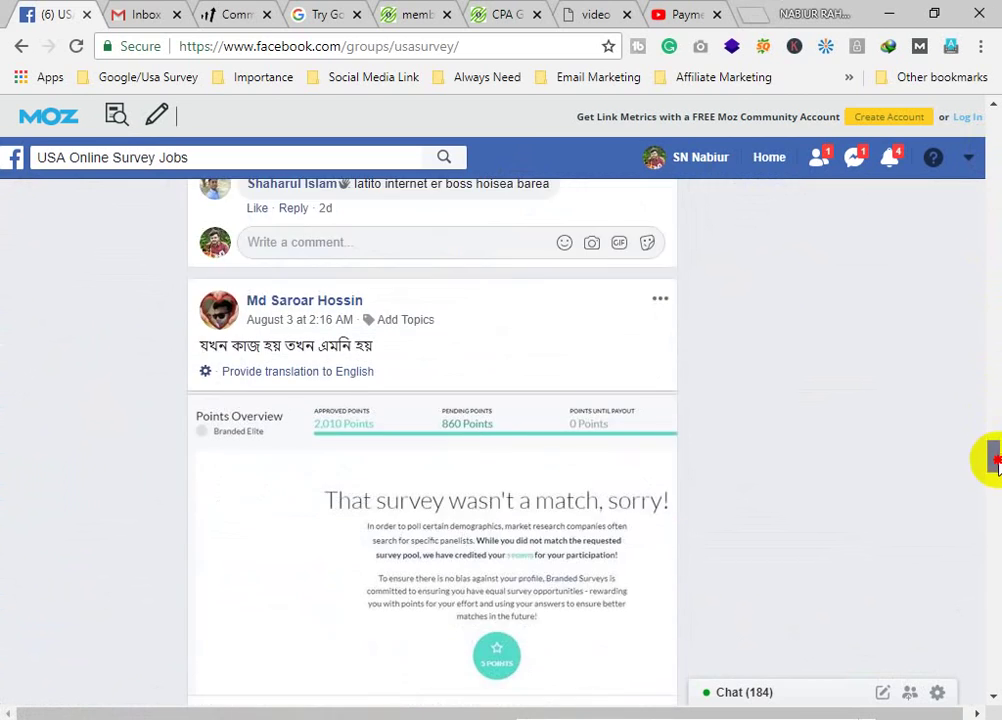
pyautogui.moveTo(997, 465); pyautogui.dragTo(990, 130)
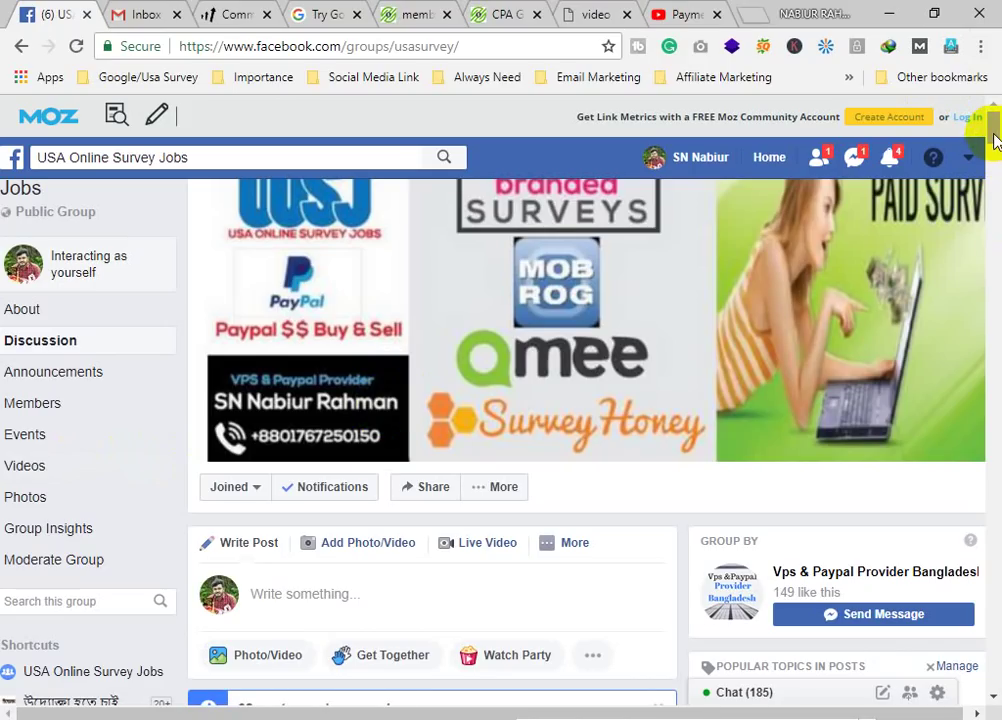
pyautogui.moveTo(994, 140); pyautogui.dragTo(996, 592)
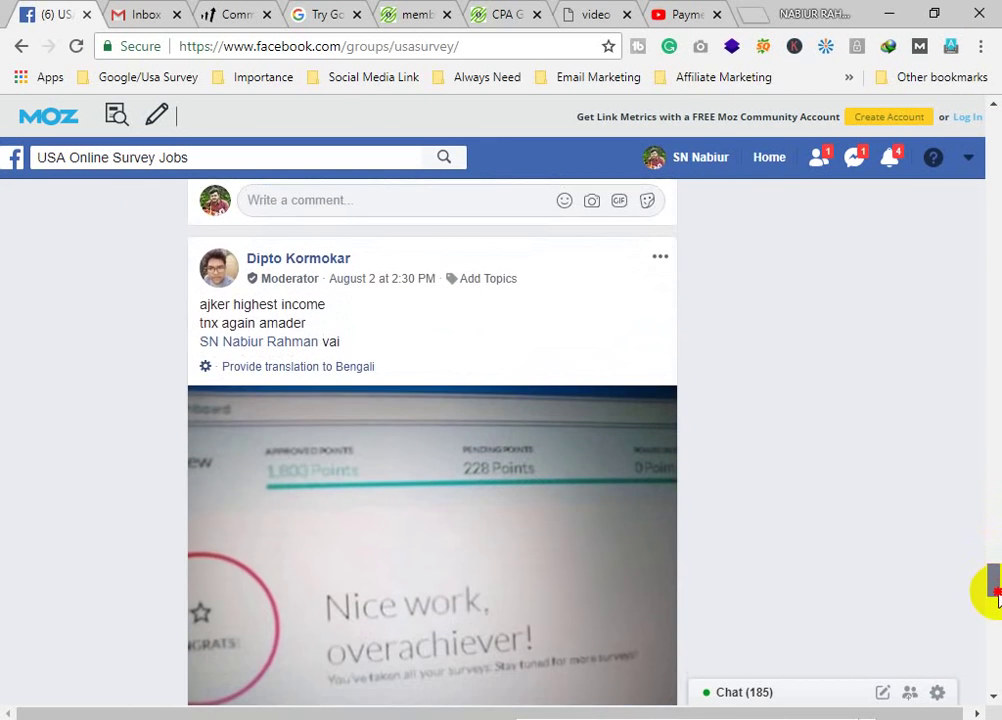
pyautogui.scroll(-2, 997, 598)
pyautogui.scroll(-5, 997, 598)
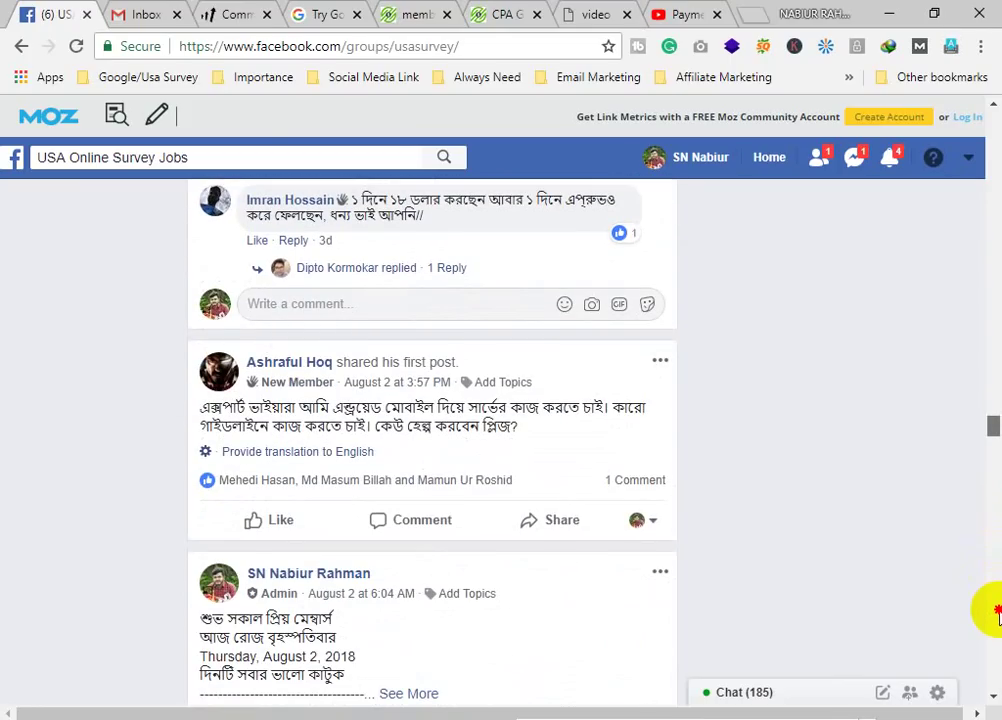
pyautogui.scroll(-5, 997, 615)
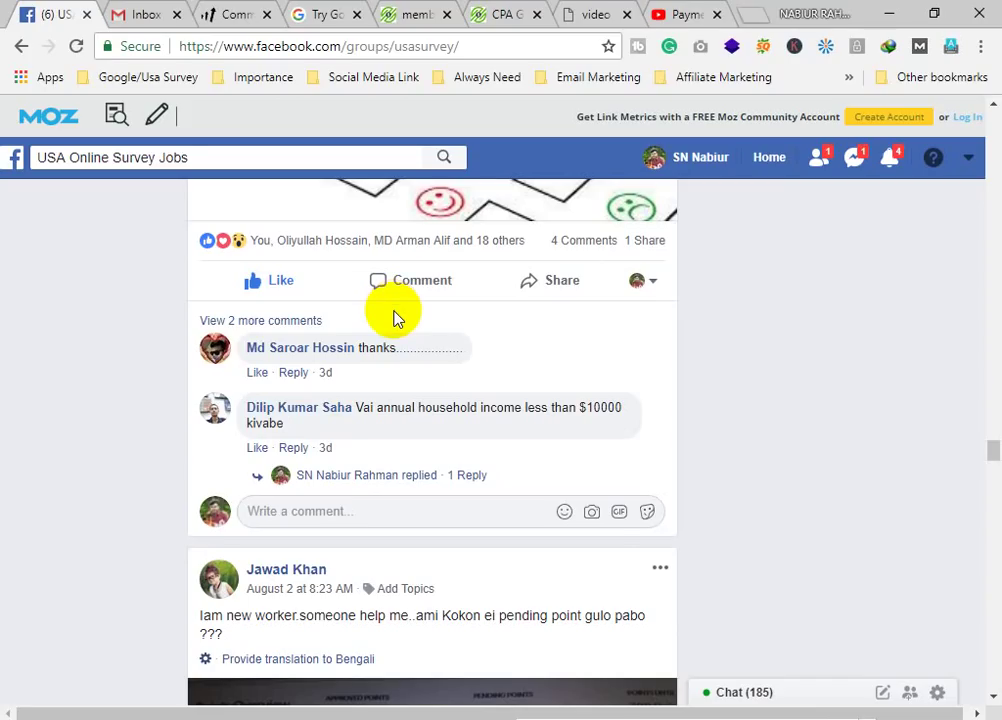
pyautogui.scroll(-1, 577, 540)
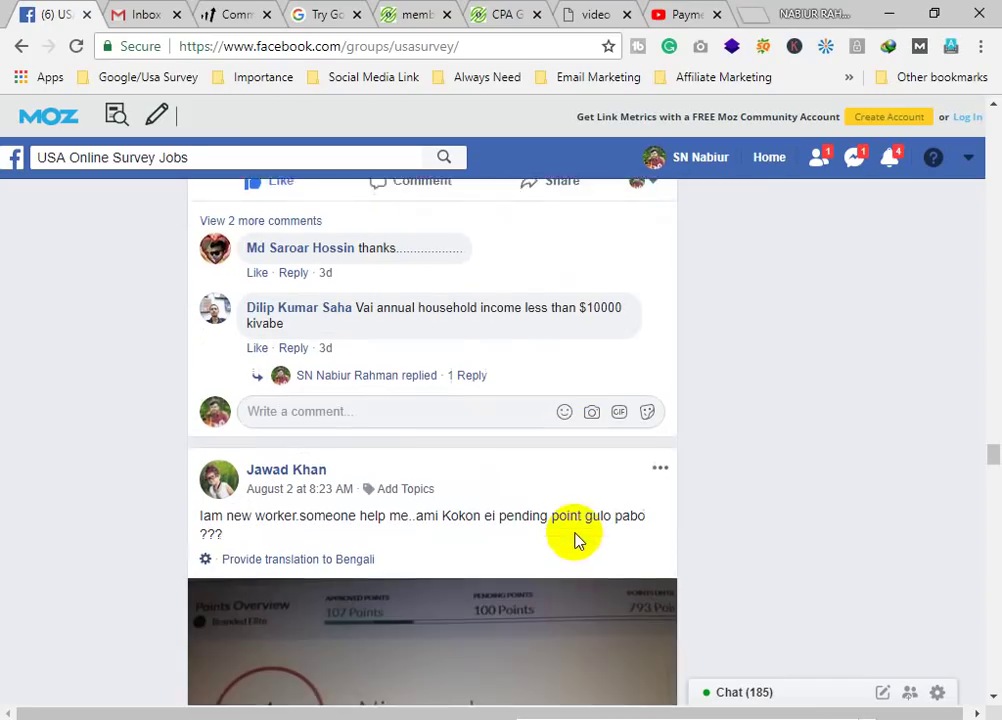
pyautogui.scroll(-4, 705, 497)
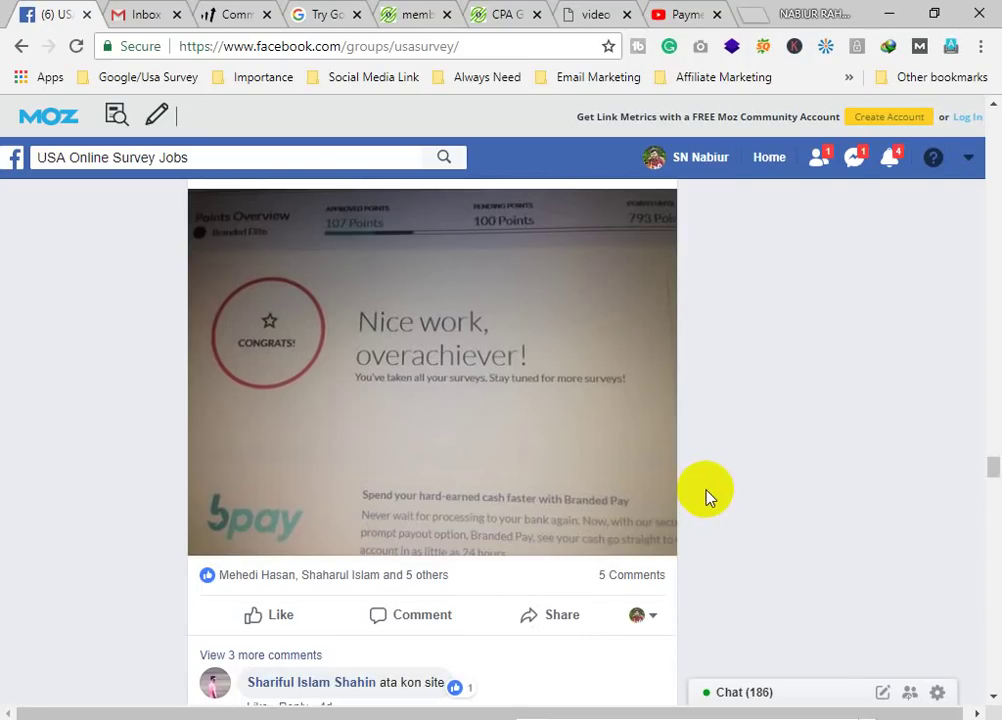